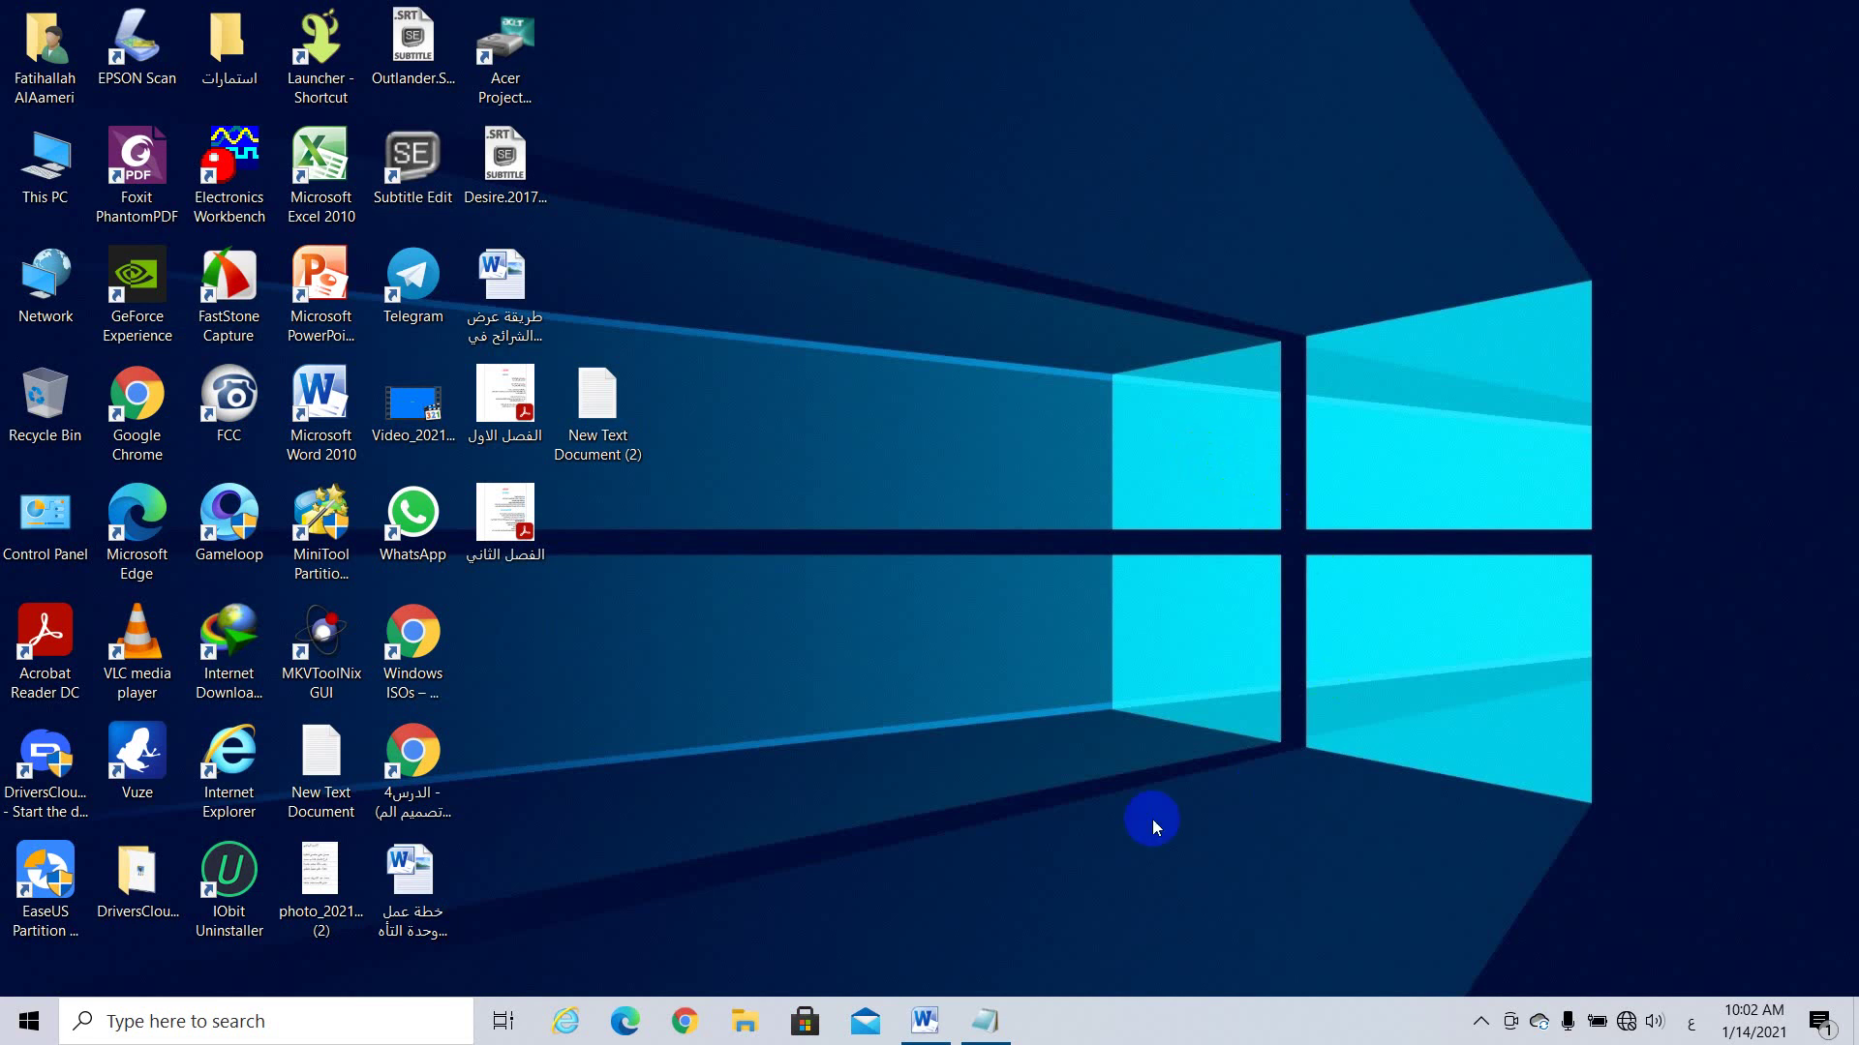
# Step: Review the lesson outline on shapes, SmartArt and charts in the open Notepad document, then minimise it
pyautogui.click(985, 1021)
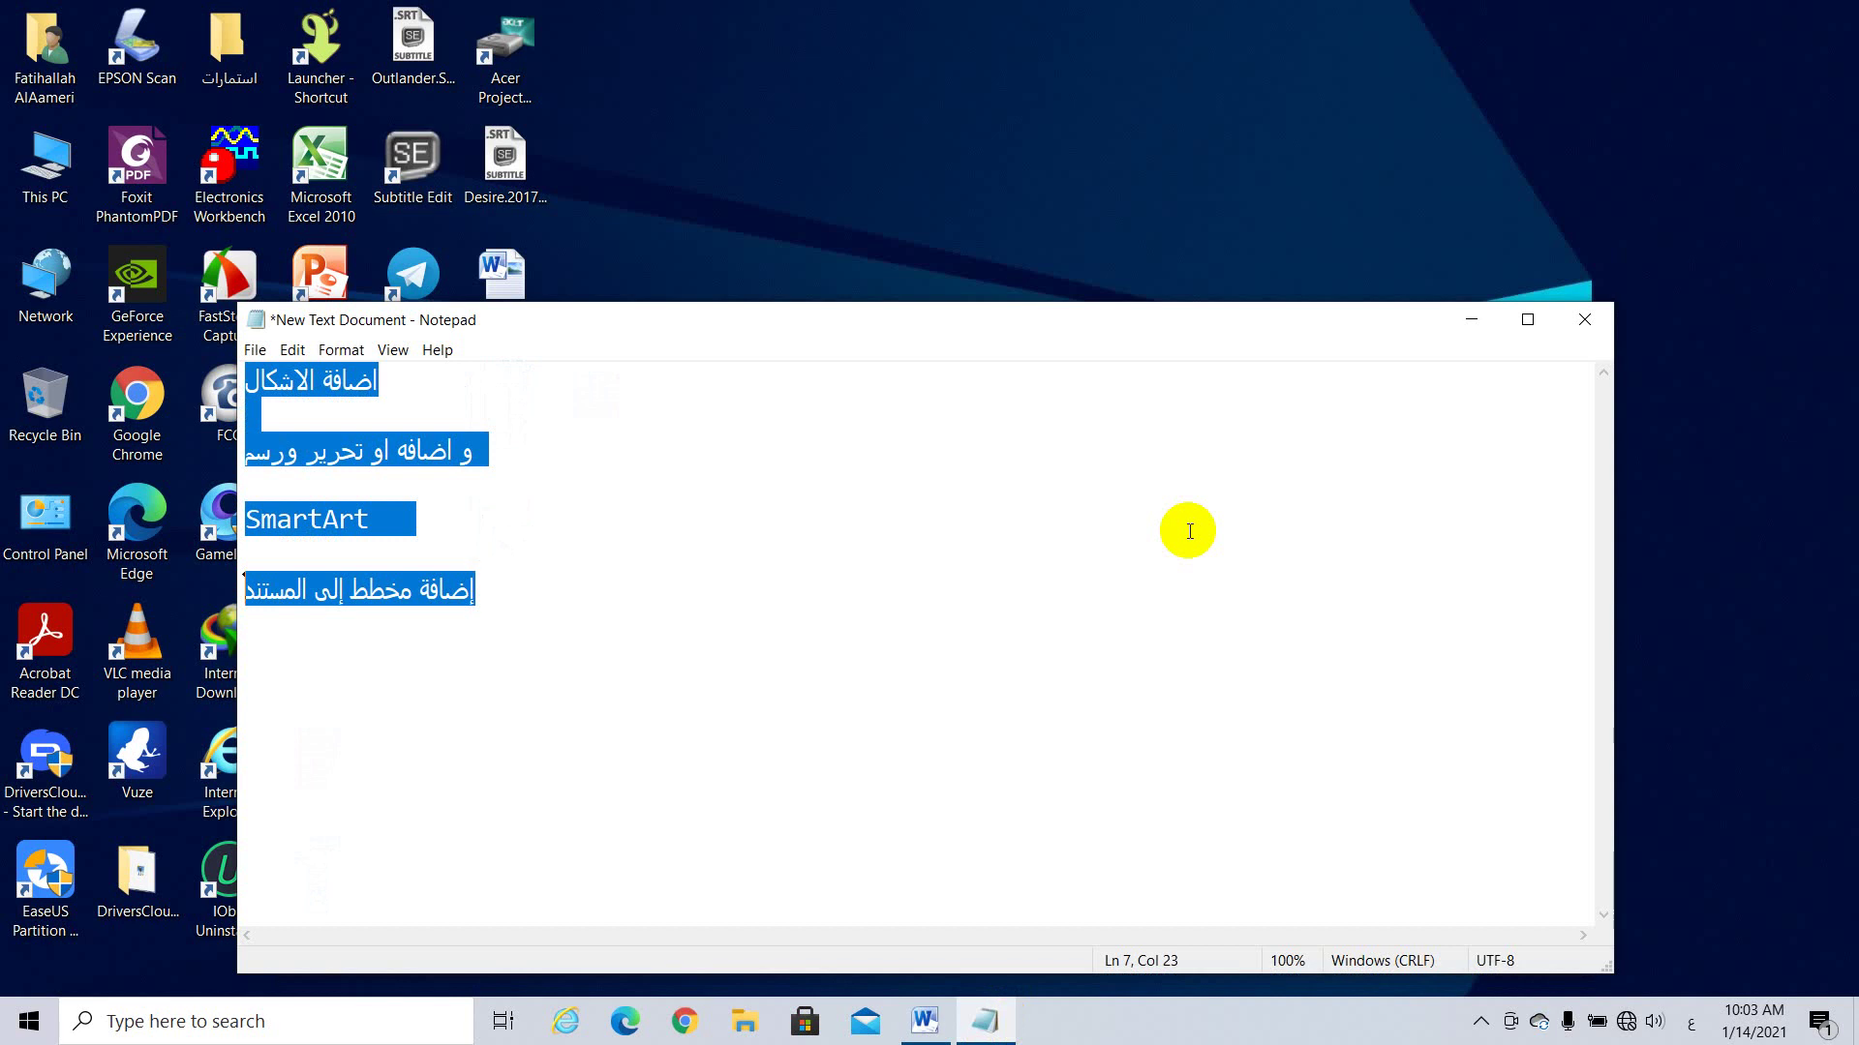
pyautogui.moveTo(828, 317); pyautogui.dragTo(1074, 294)
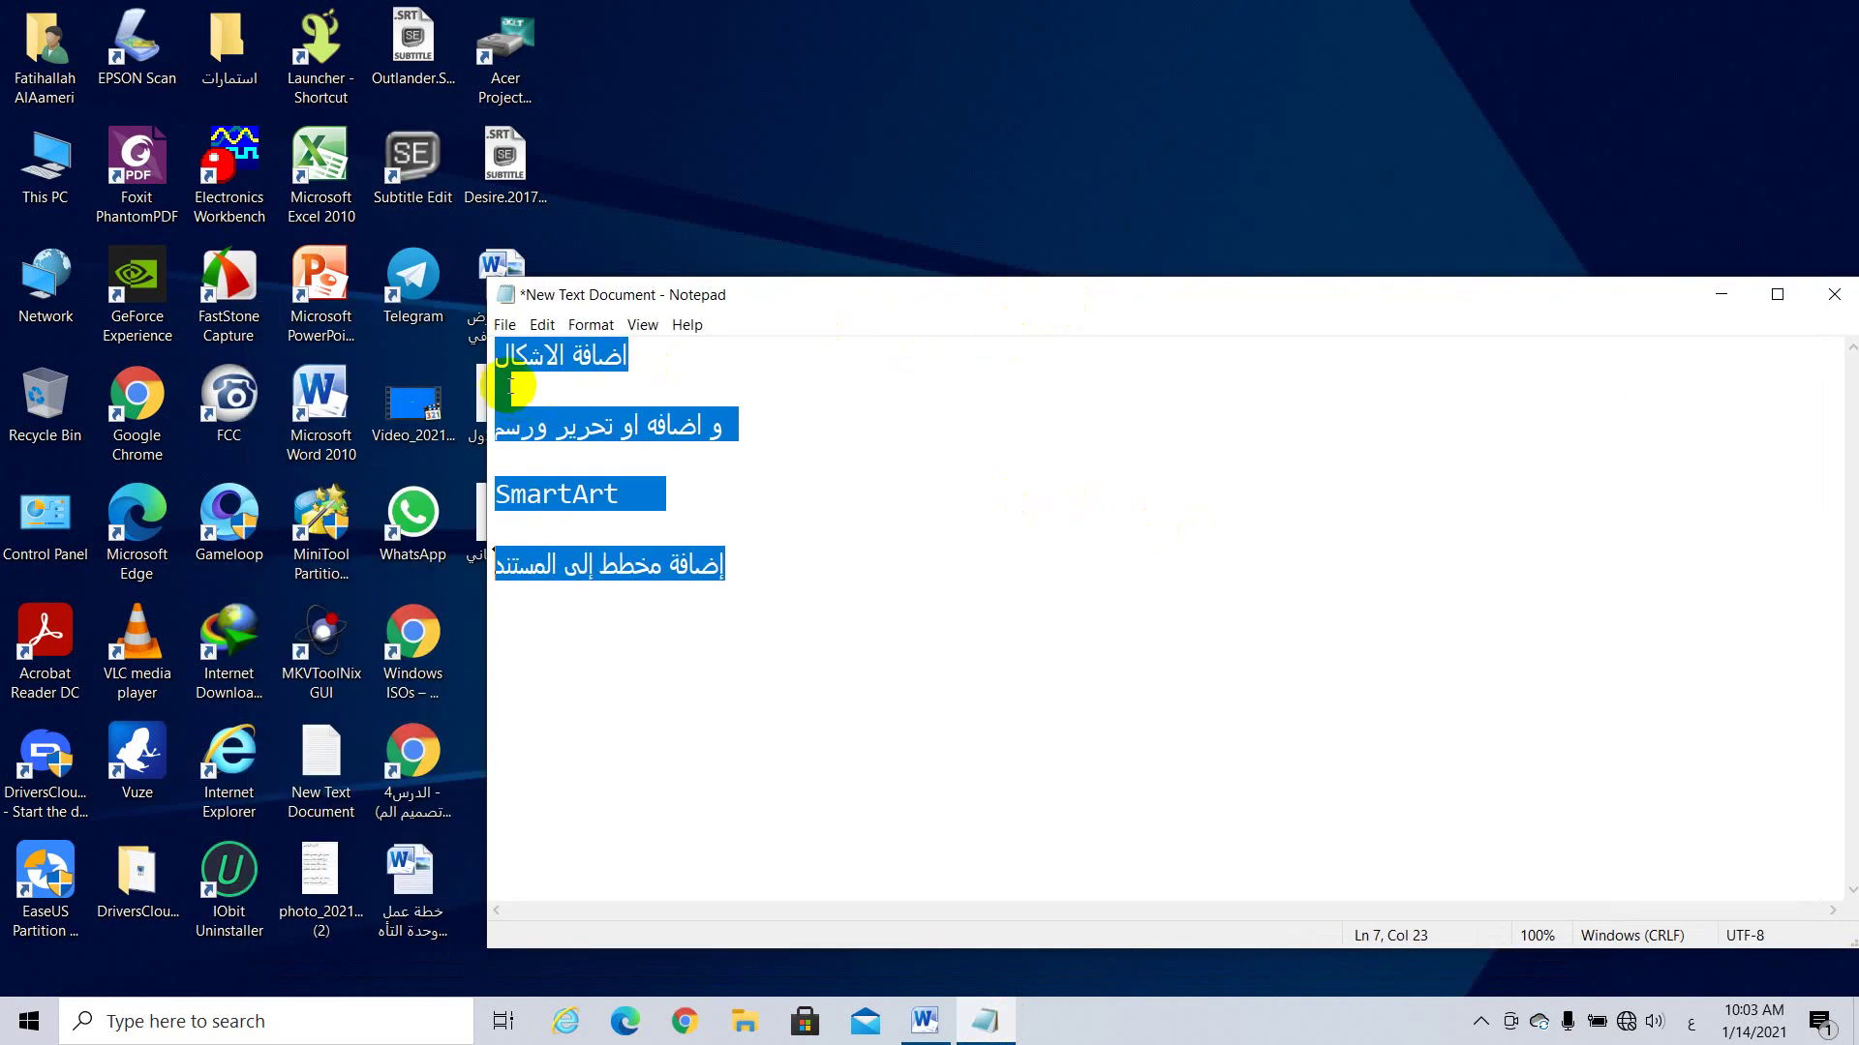
pyautogui.click(512, 387)
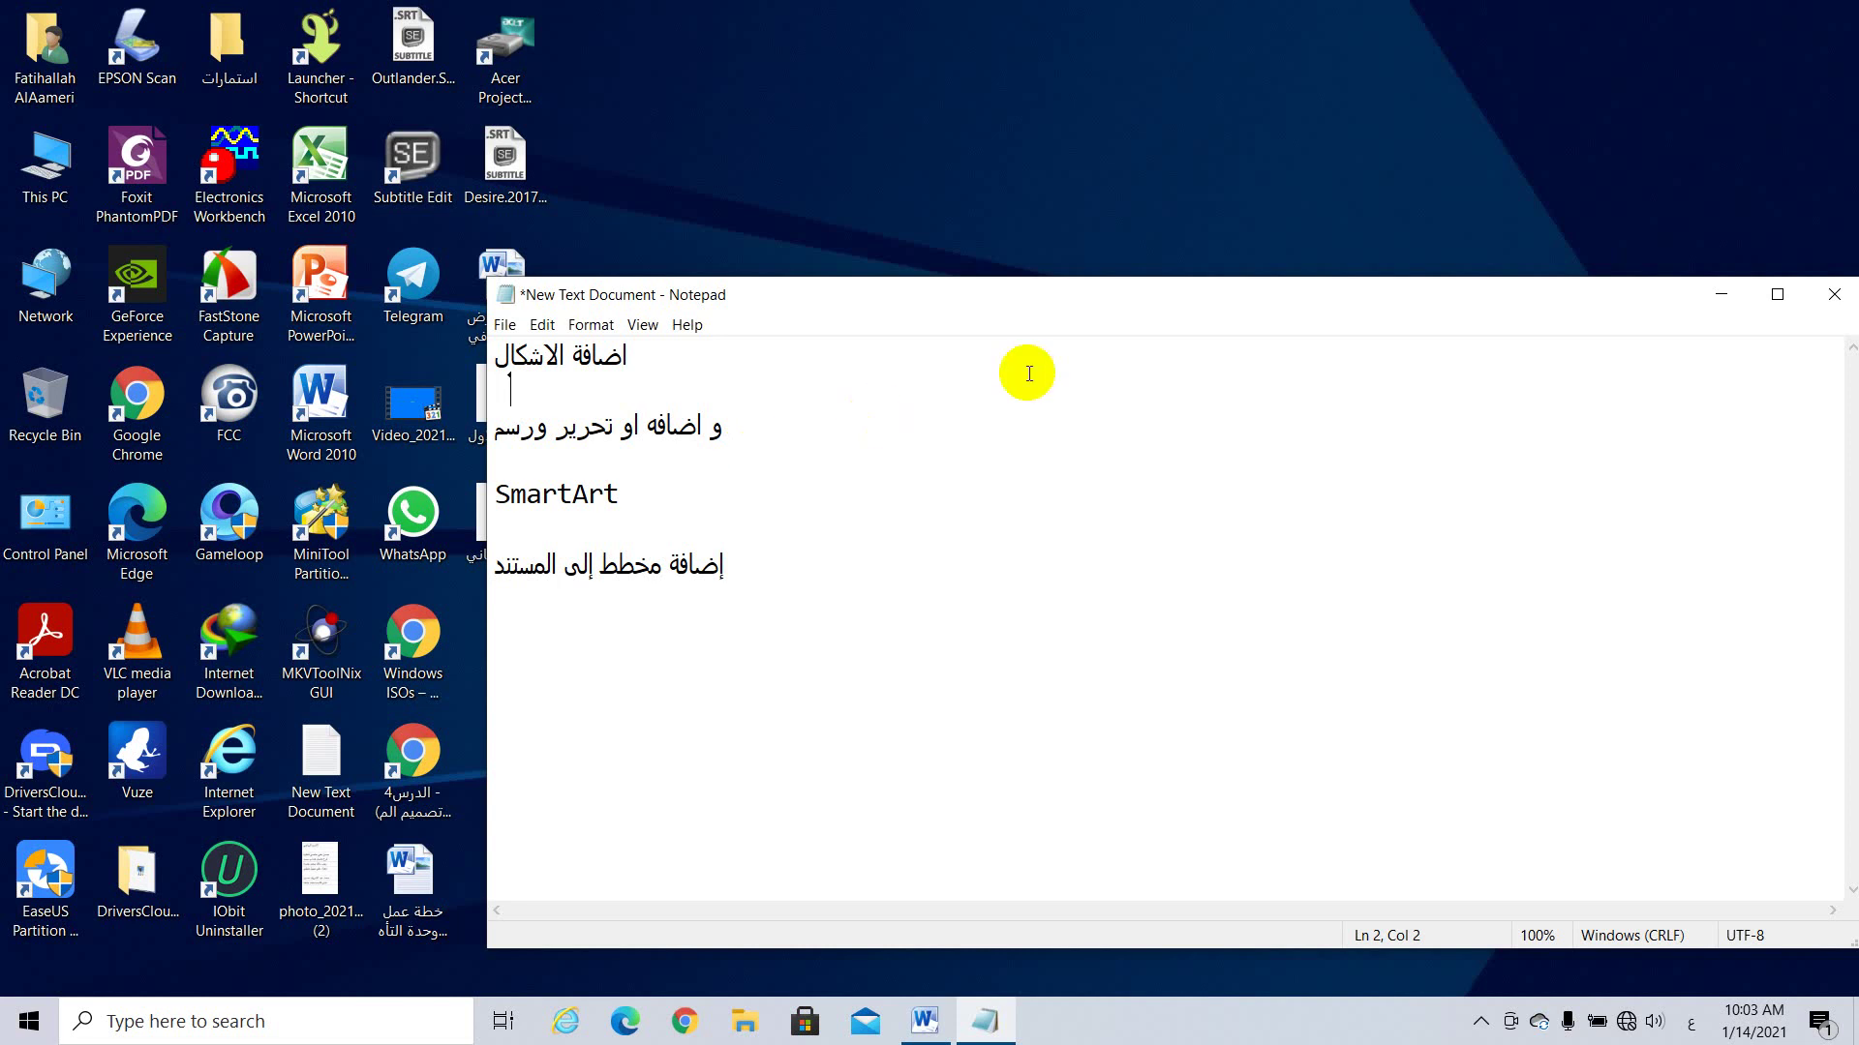
pyautogui.moveTo(1131, 307); pyautogui.dragTo(1027, 248)
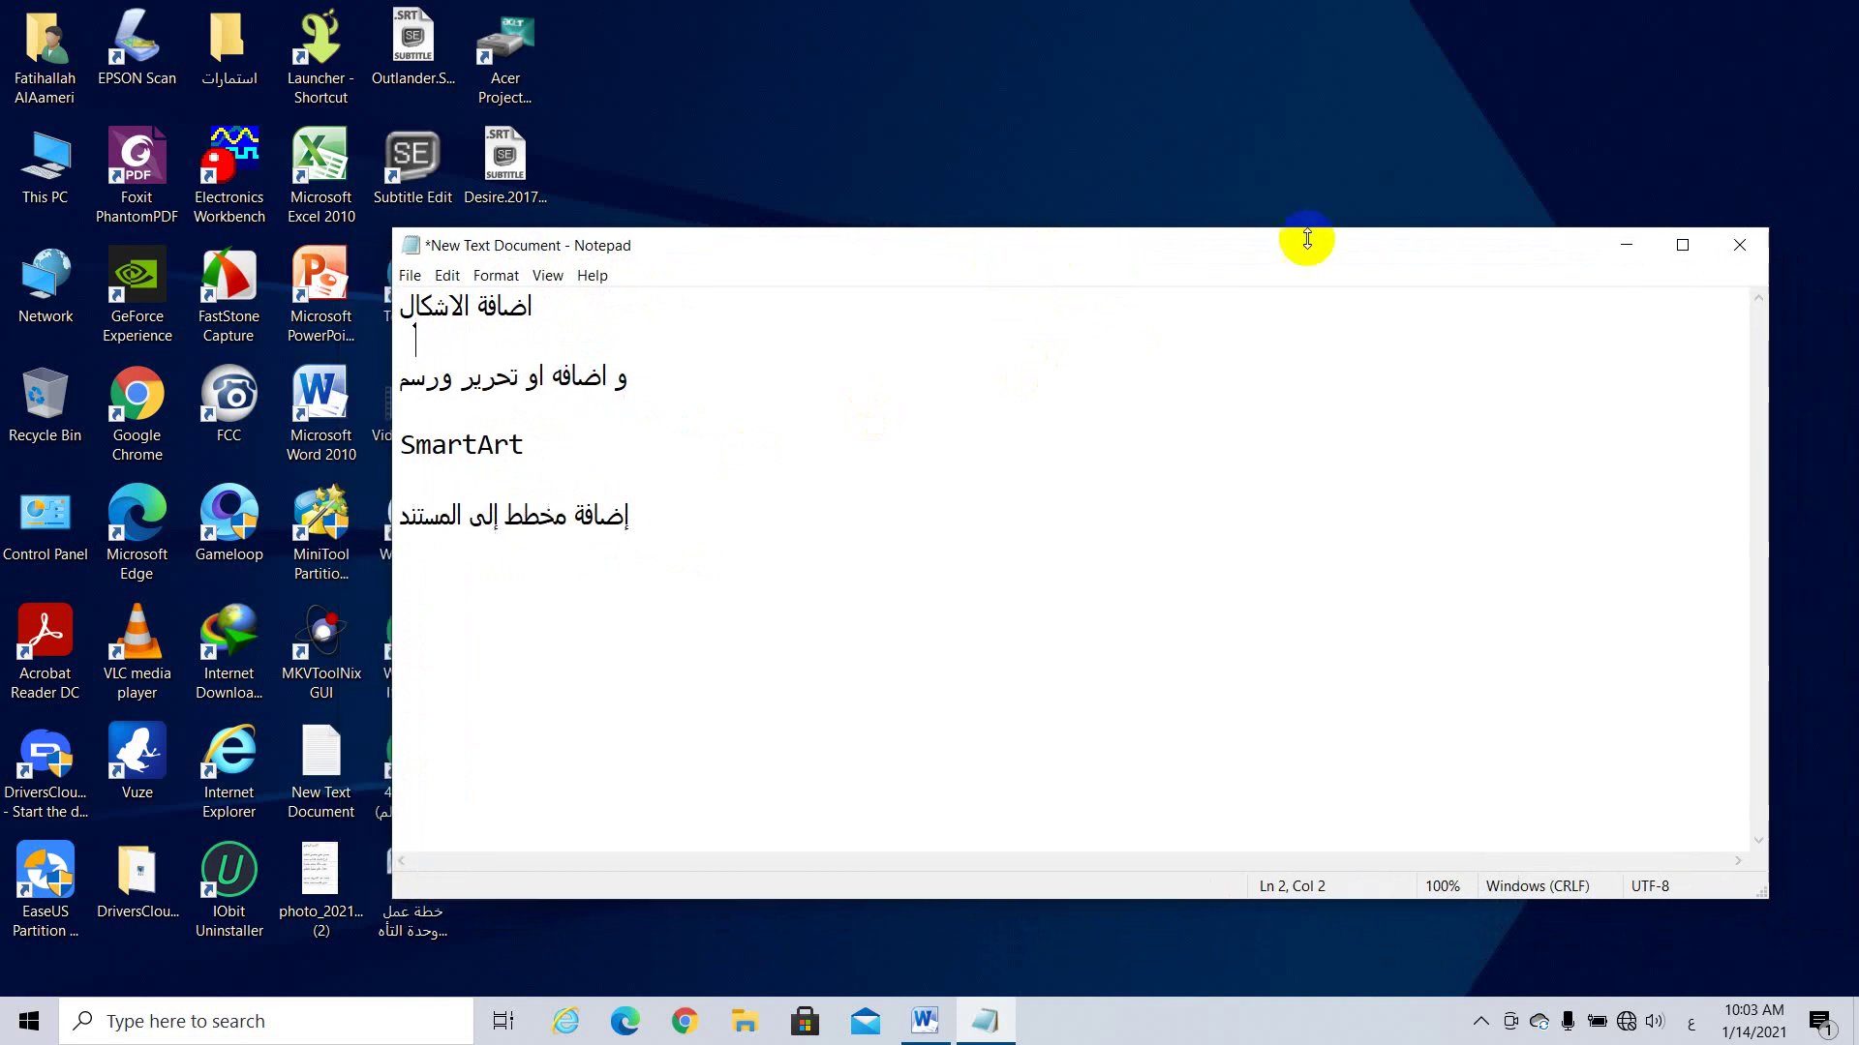
pyautogui.click(1619, 238)
# Step: Open a blank document in Microsoft Word, maximise its window and close the navigation pane
pyautogui.doubleClick(320, 397)
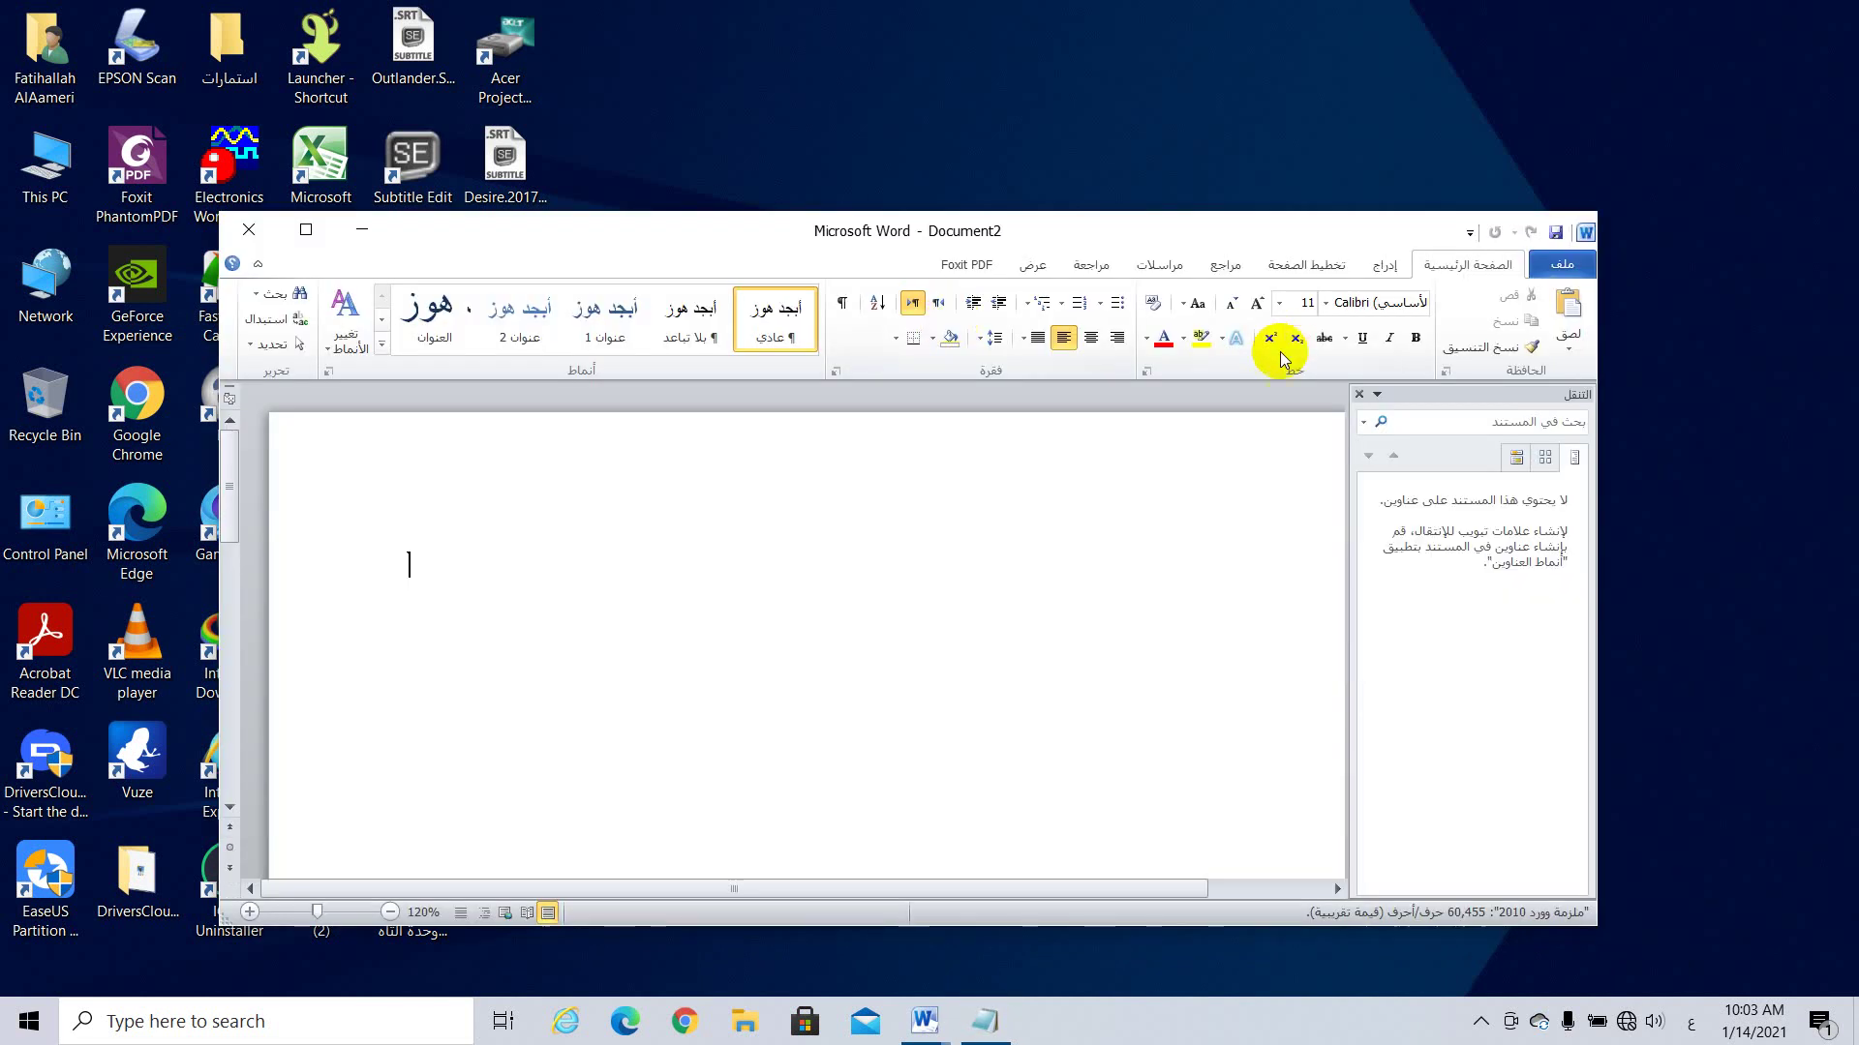
pyautogui.click(284, 267)
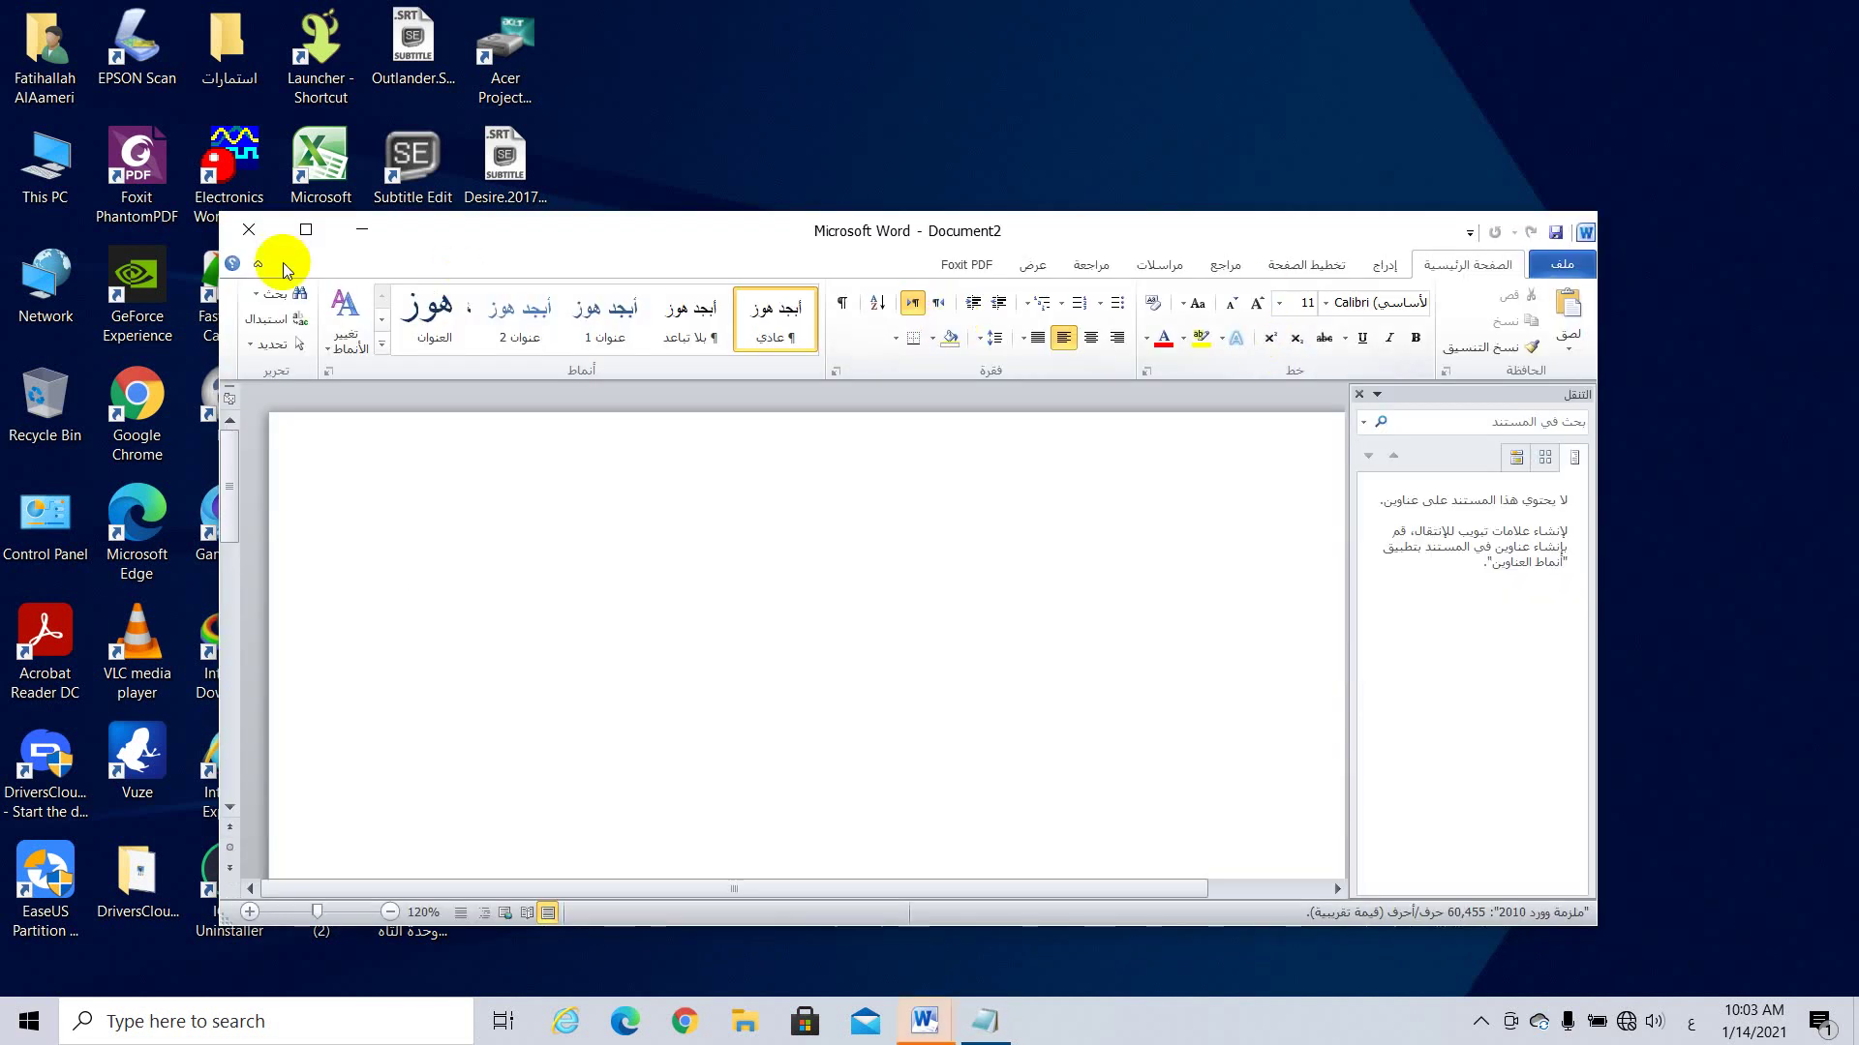
pyautogui.click(304, 229)
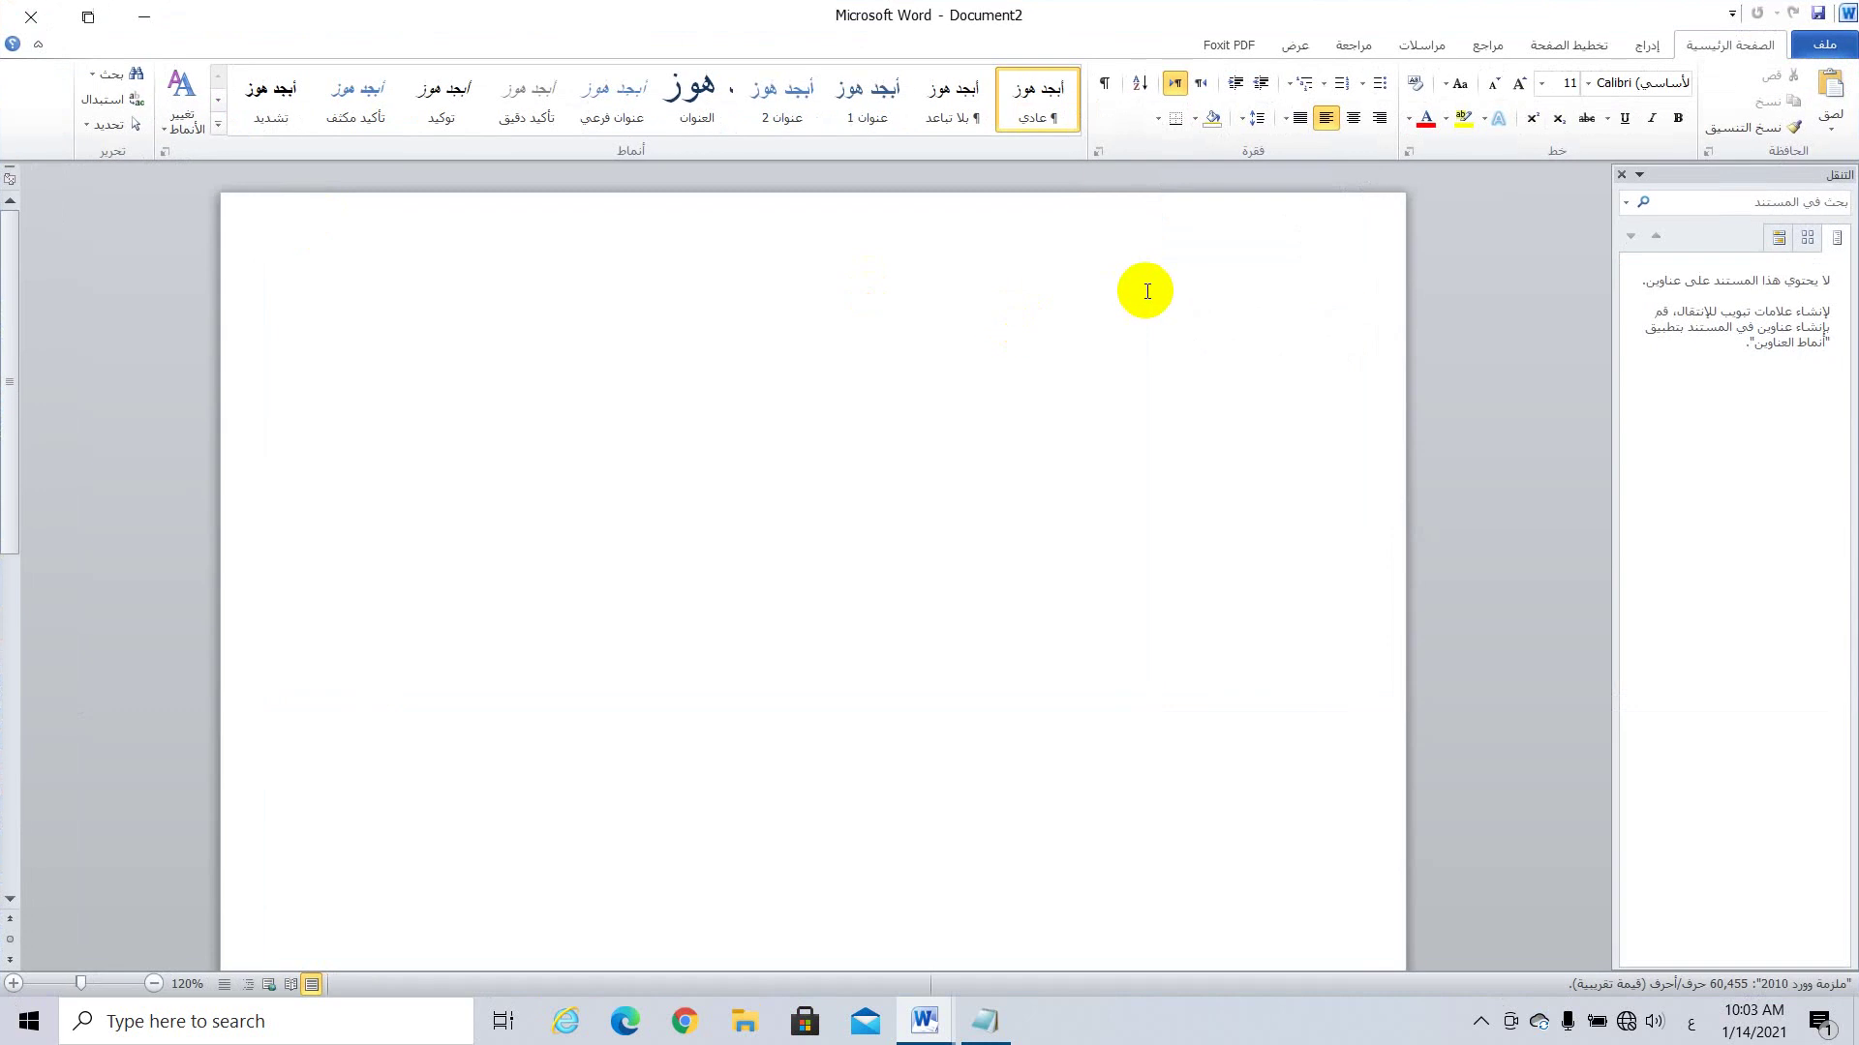
pyautogui.click(1621, 174)
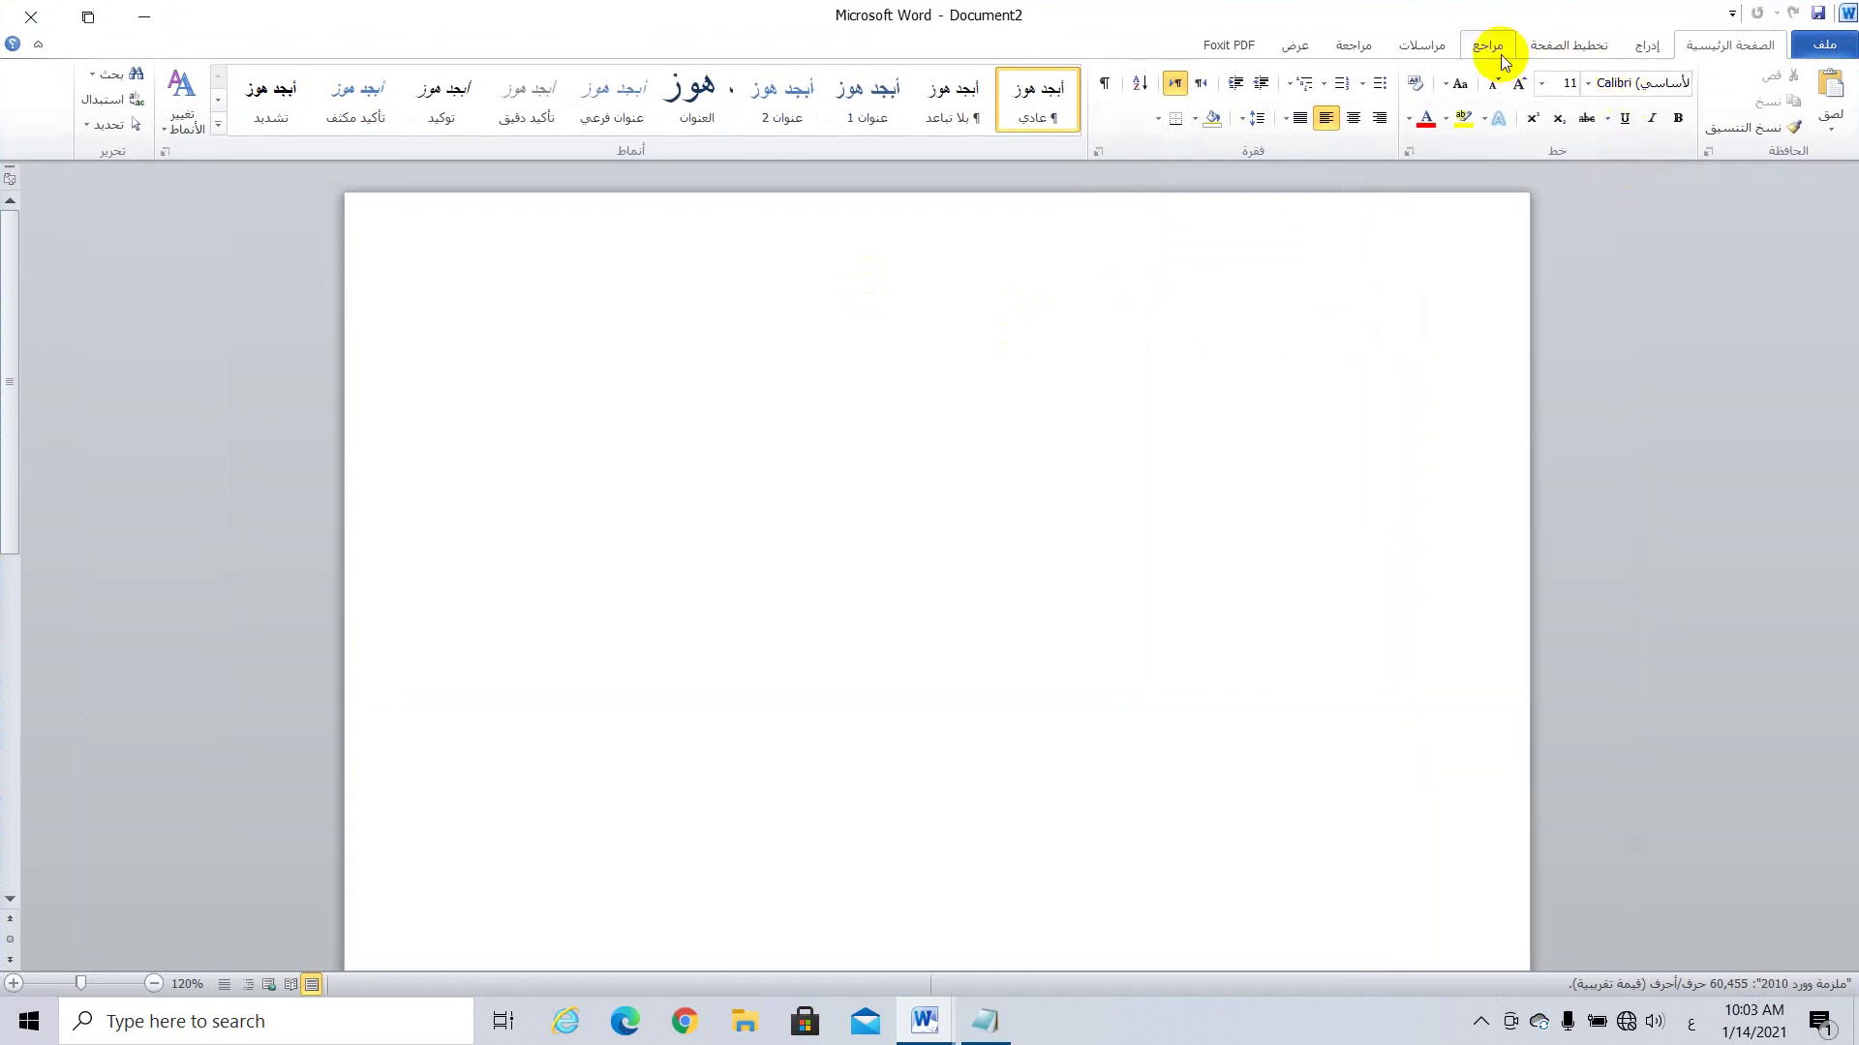
# Step: Draw a rounded rectangle about 4.67 inches wide and 2.36 inches high in the upper part of the page
pyautogui.click(1648, 47)
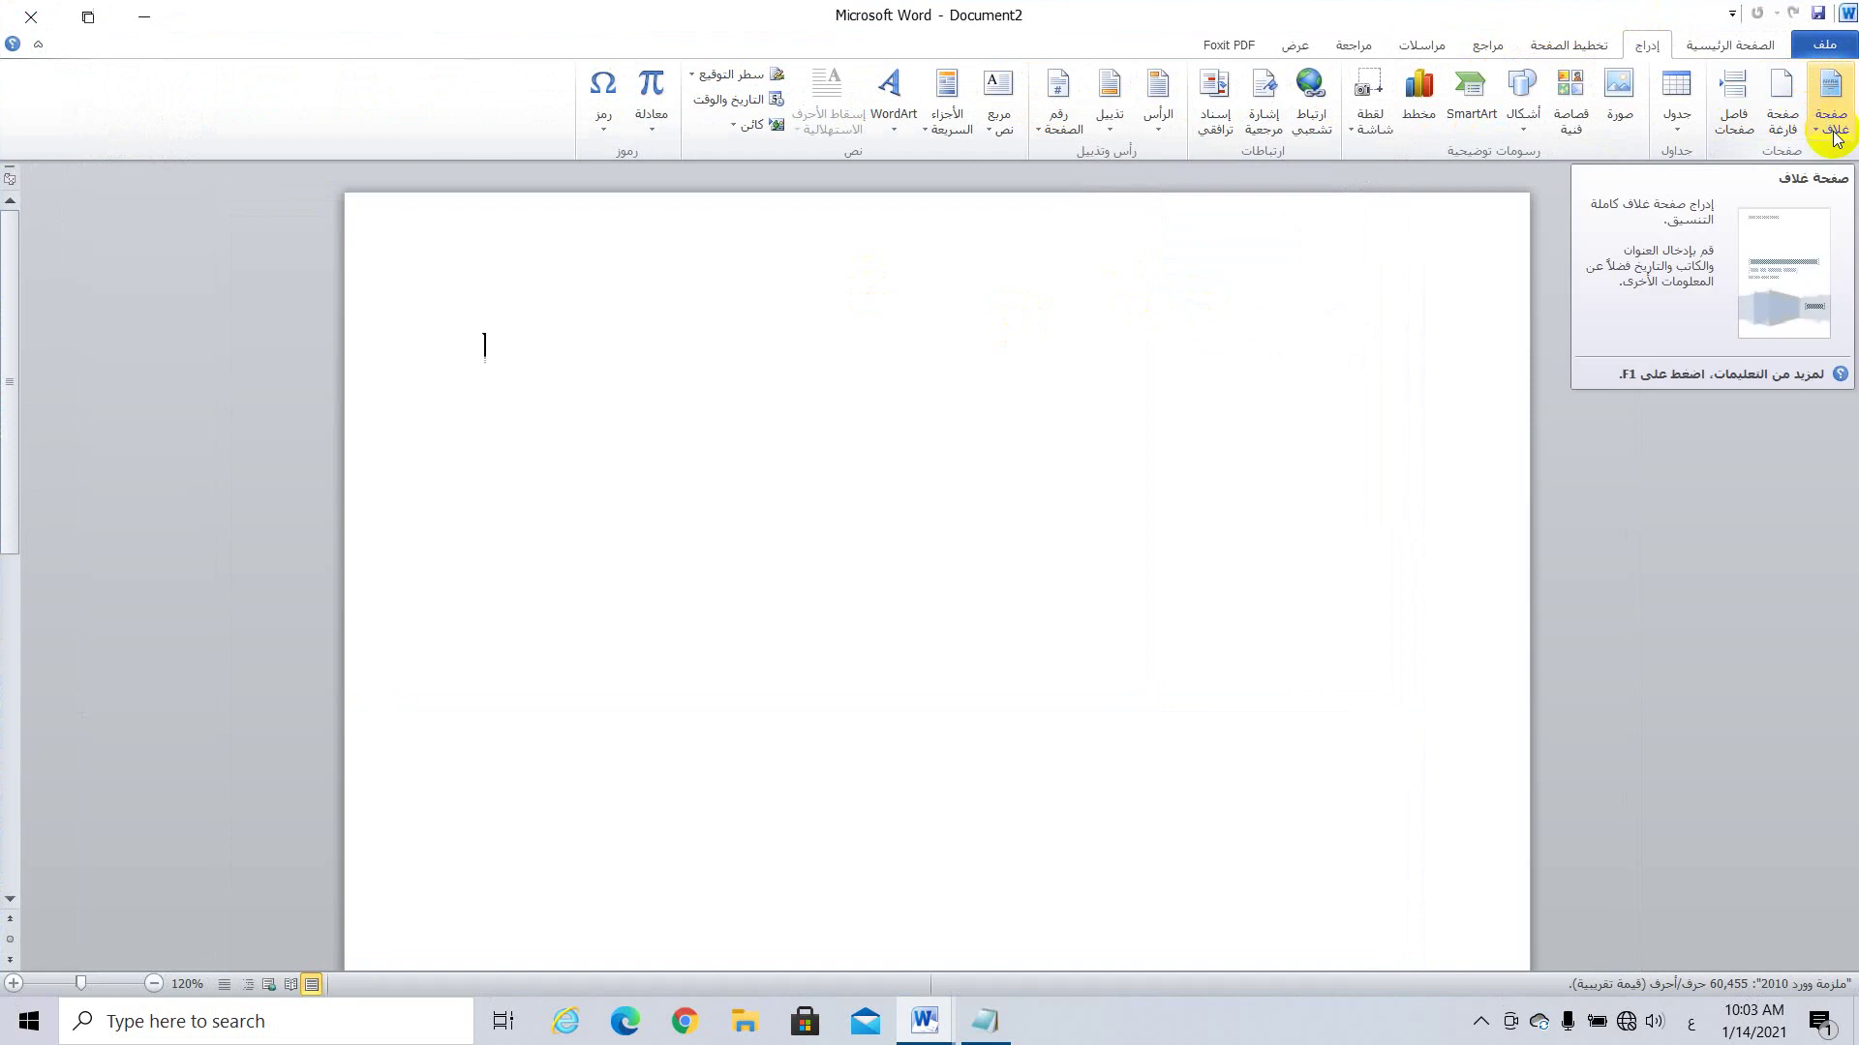
pyautogui.click(1527, 126)
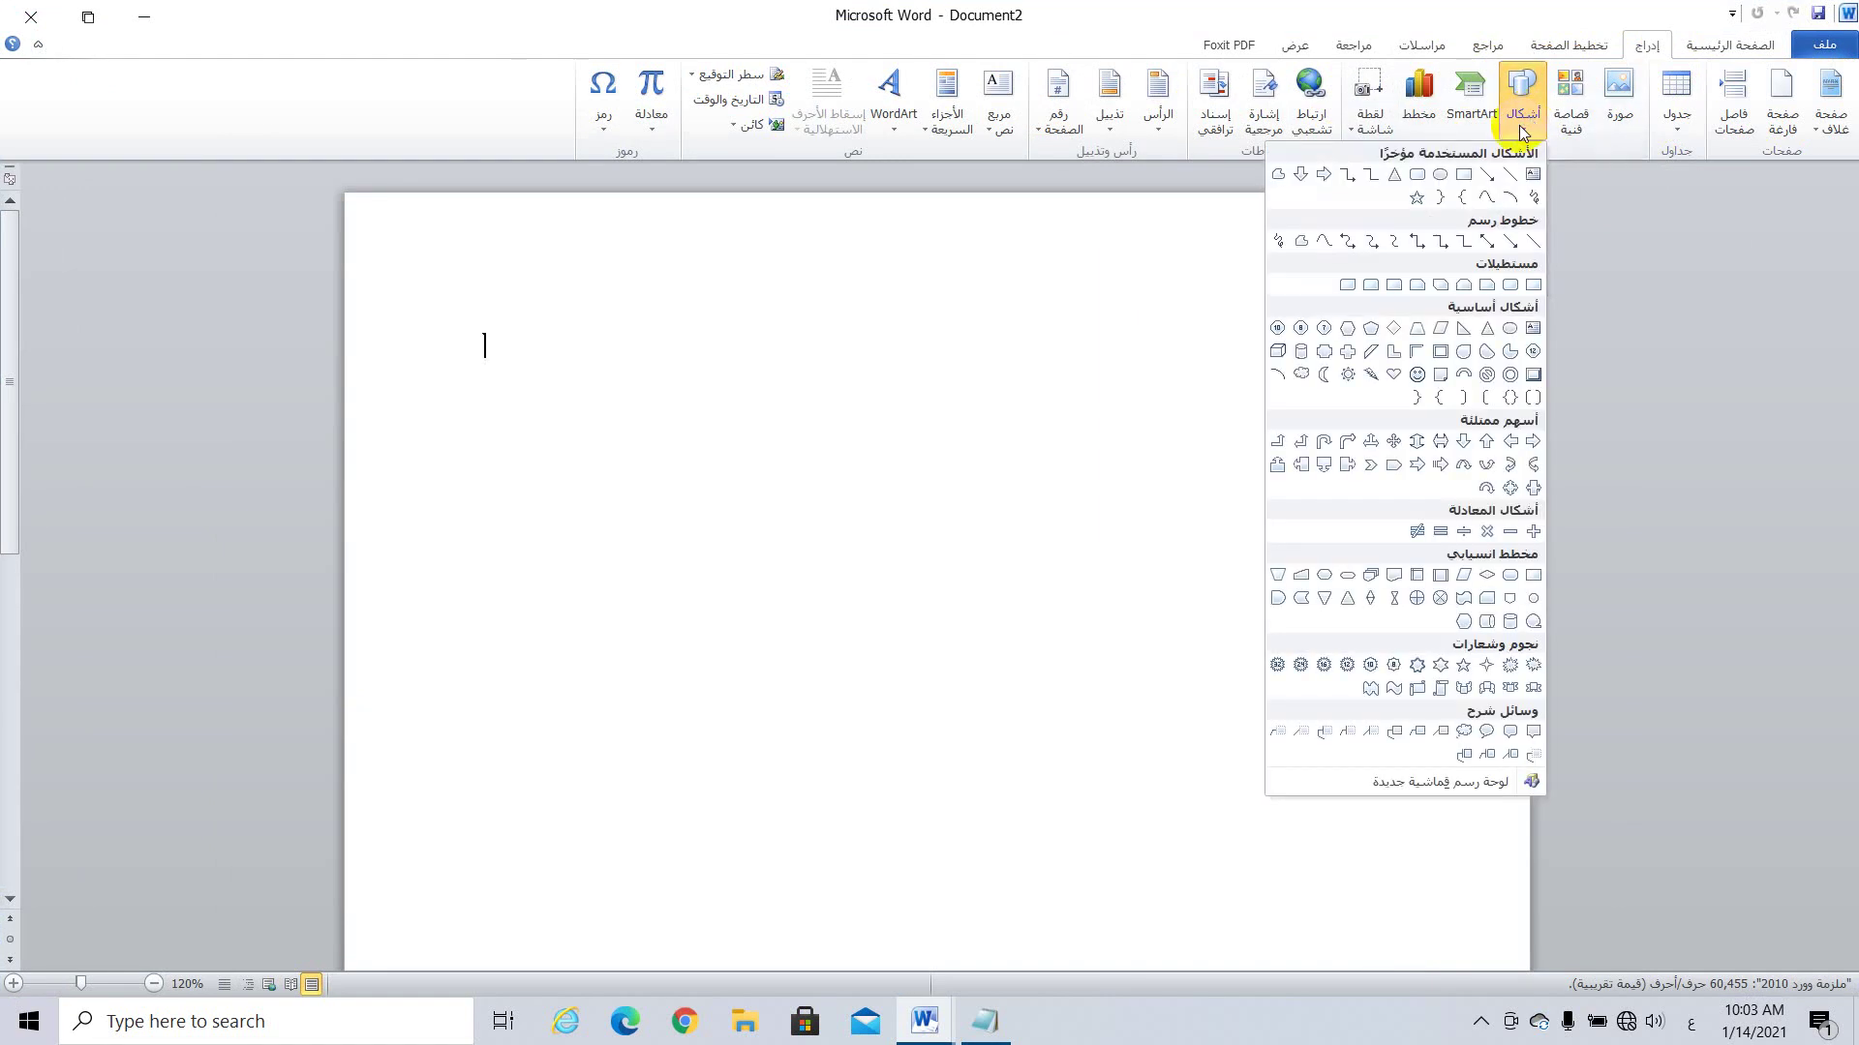
pyautogui.click(1419, 177)
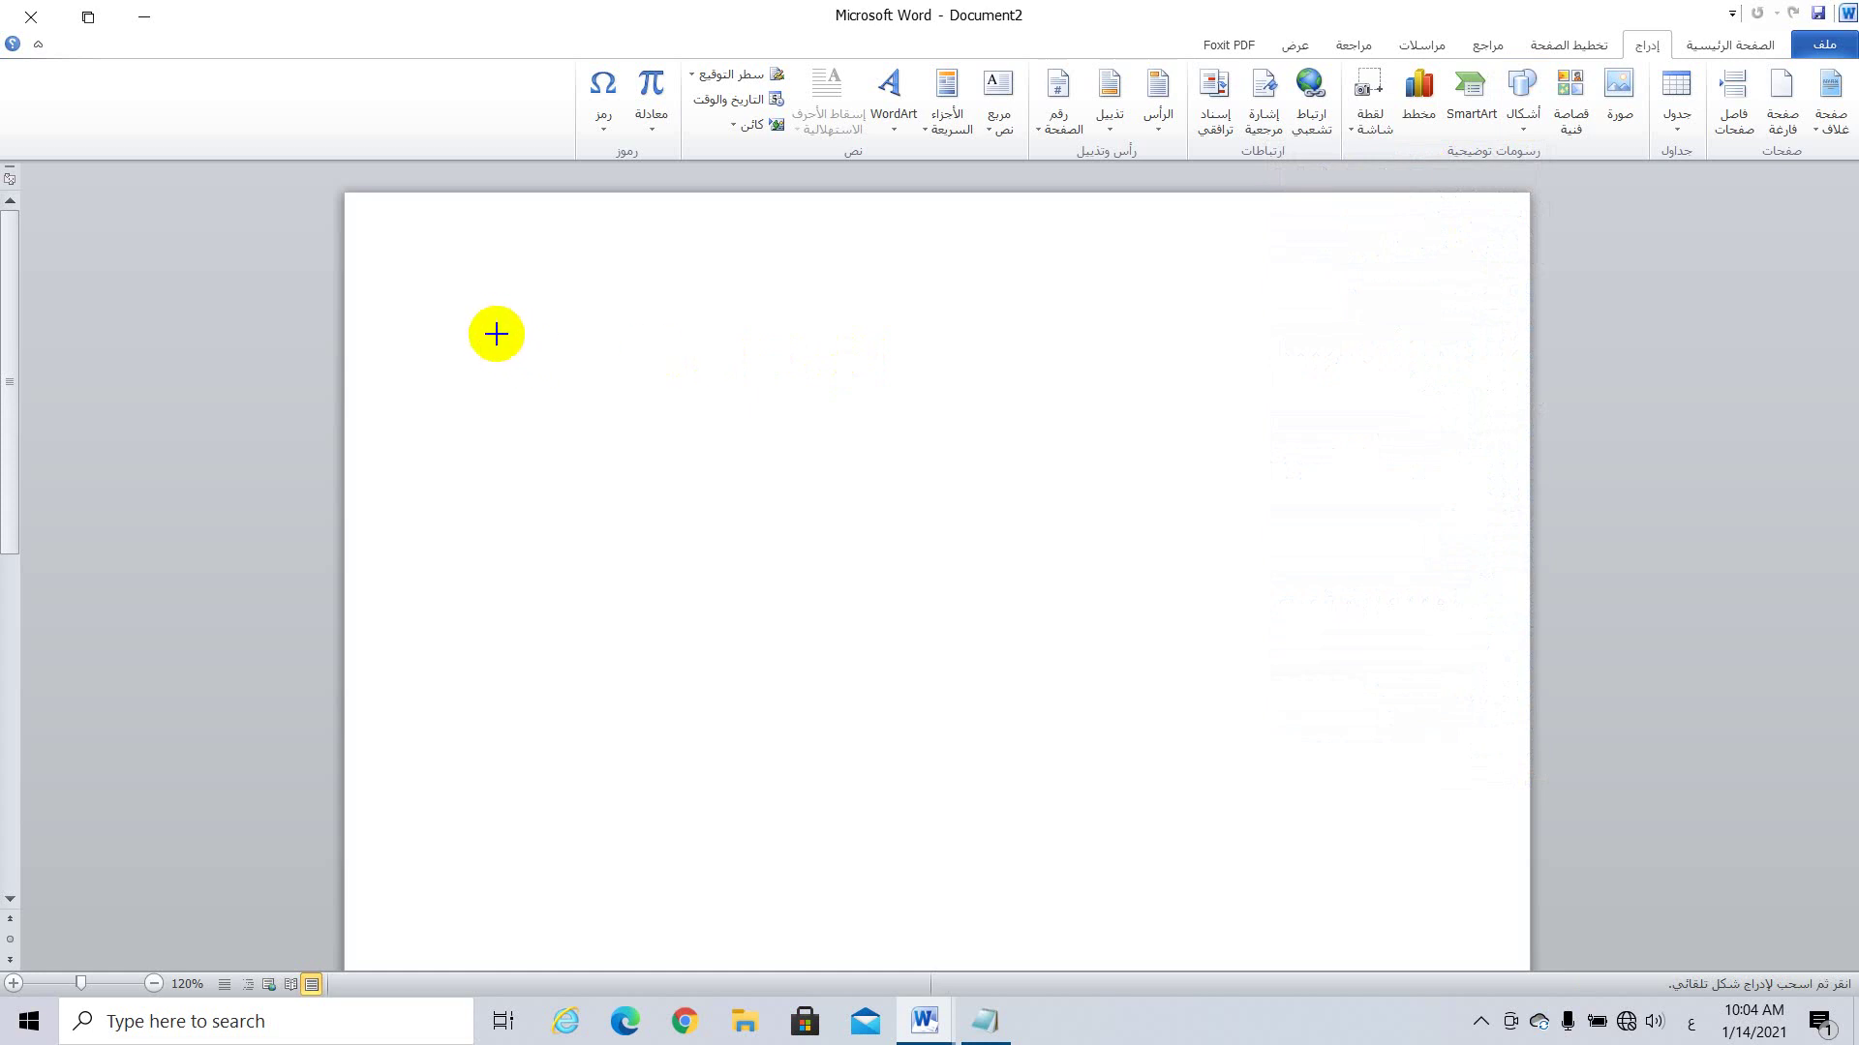
pyautogui.moveTo(622, 361)
pyautogui.mouseDown()
pyautogui.moveTo(772, 684)
pyautogui.moveTo(1423, 693)
pyautogui.moveTo(1274, 691)
pyautogui.mouseUp()
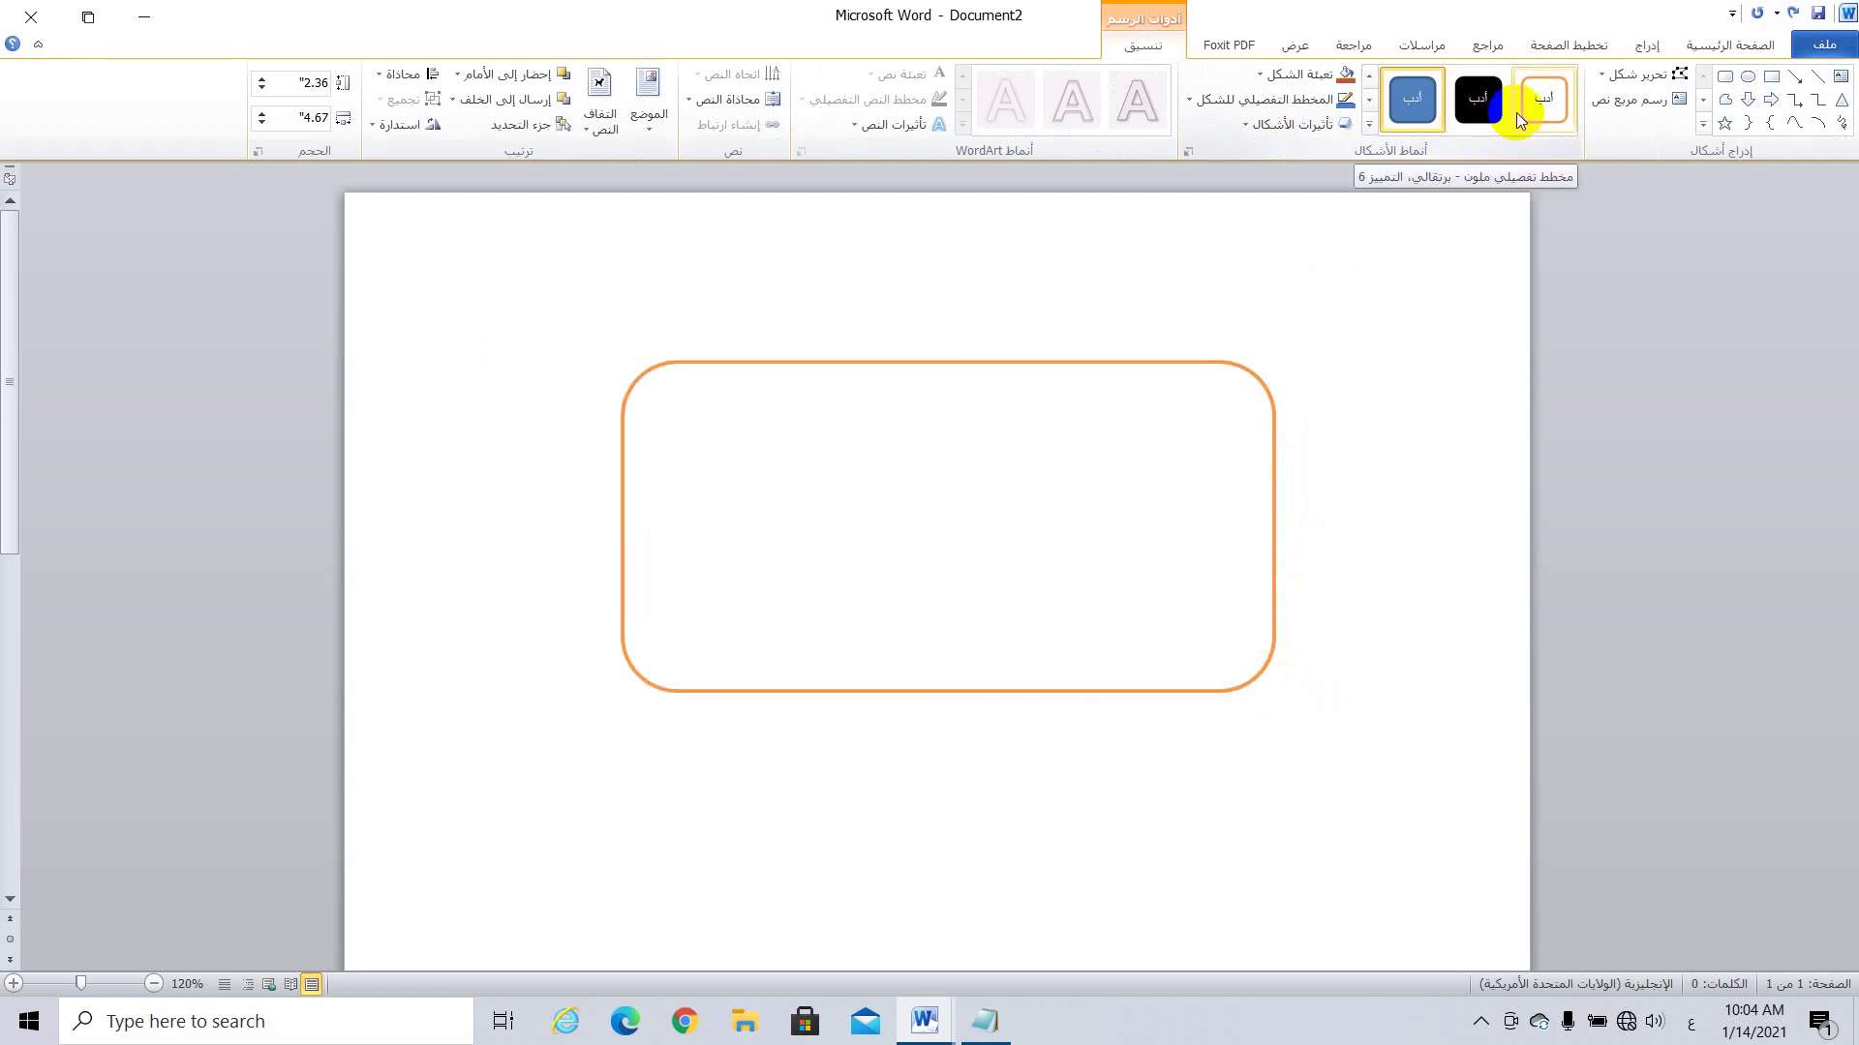
# Step: Browse the preset shape styles and preview them on the rounded rectangle
pyautogui.click(983, 459)
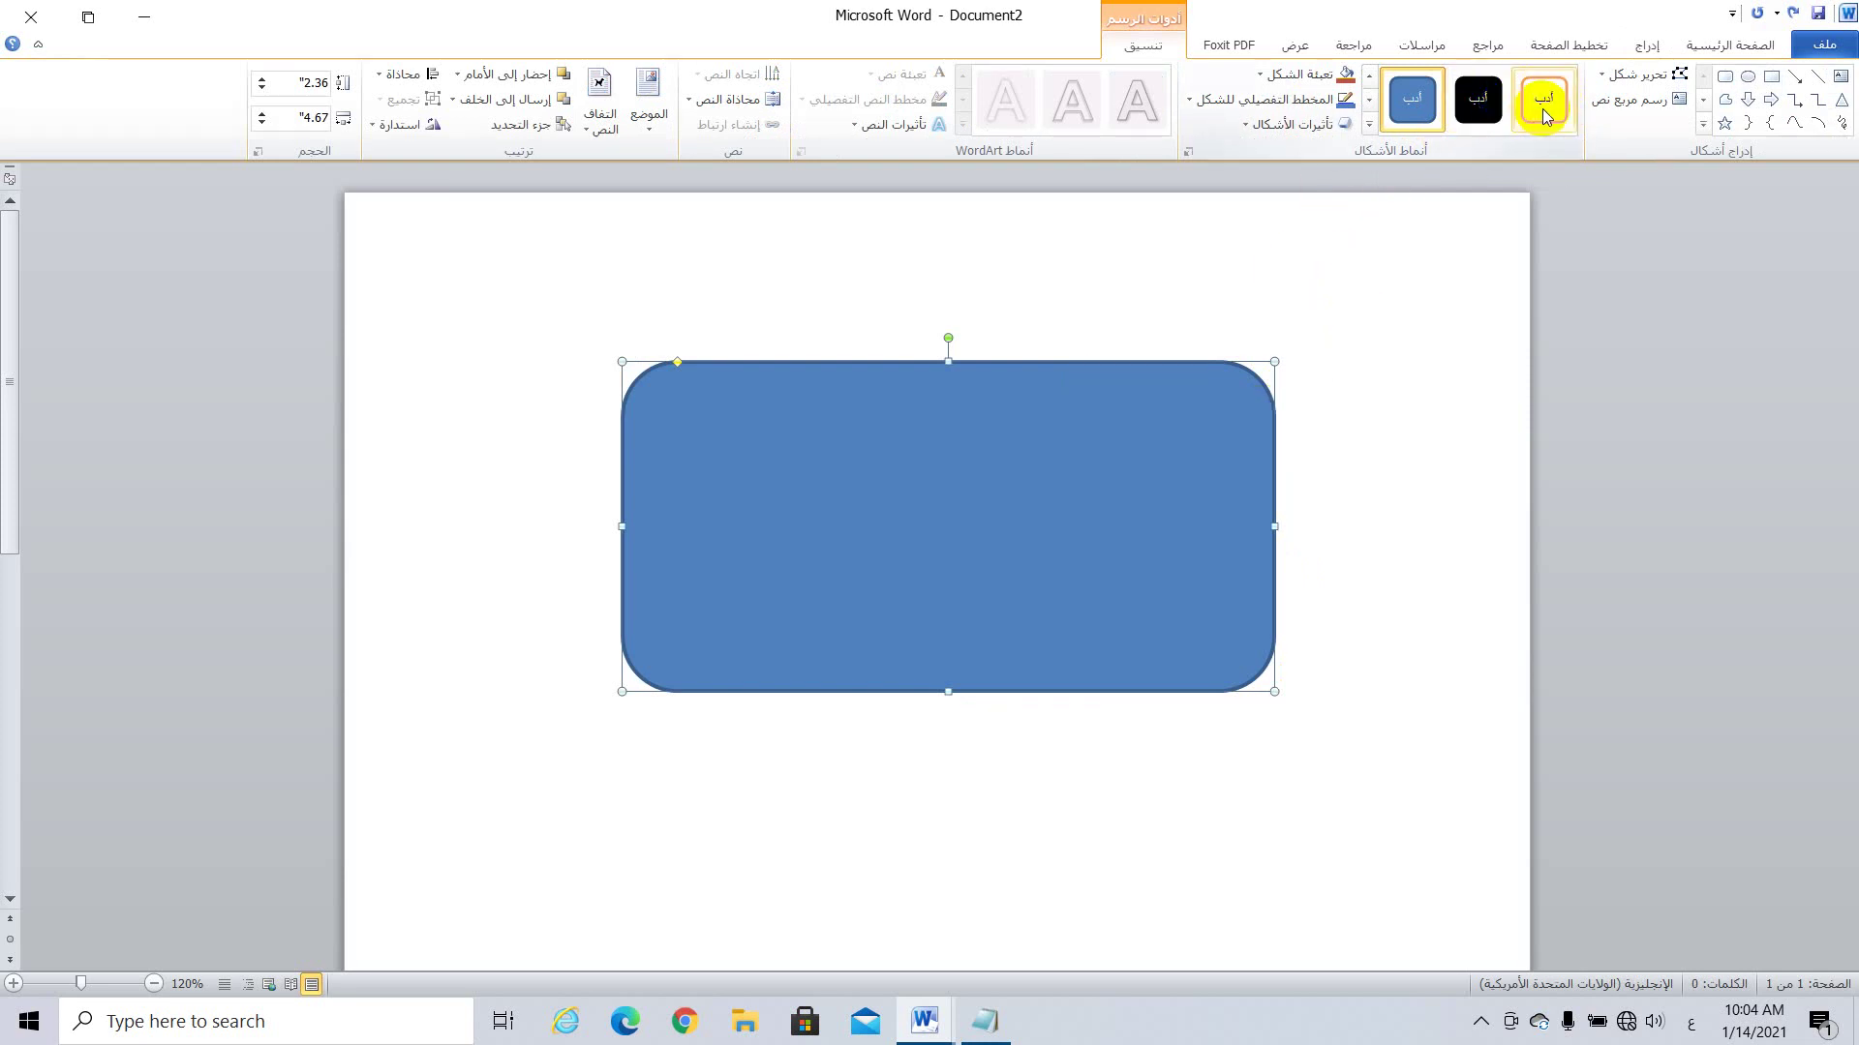
pyautogui.click(1371, 99)
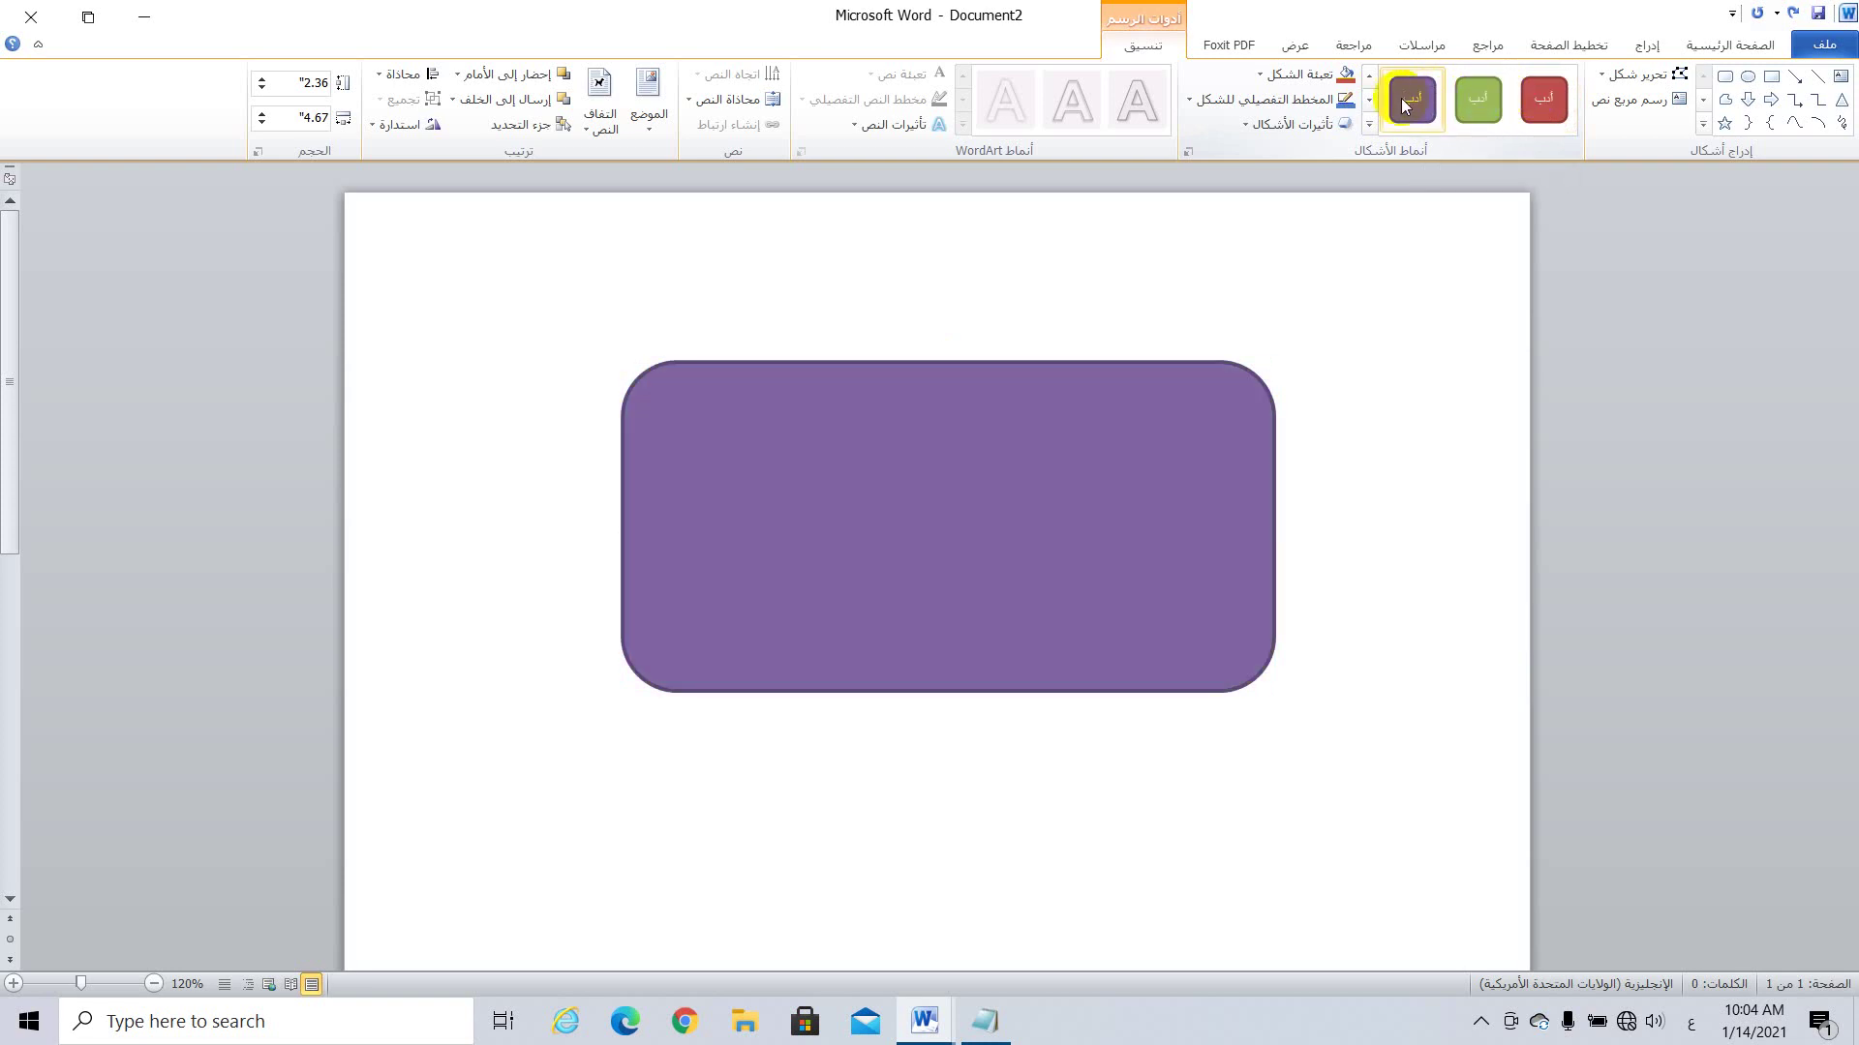
pyautogui.click(1370, 99)
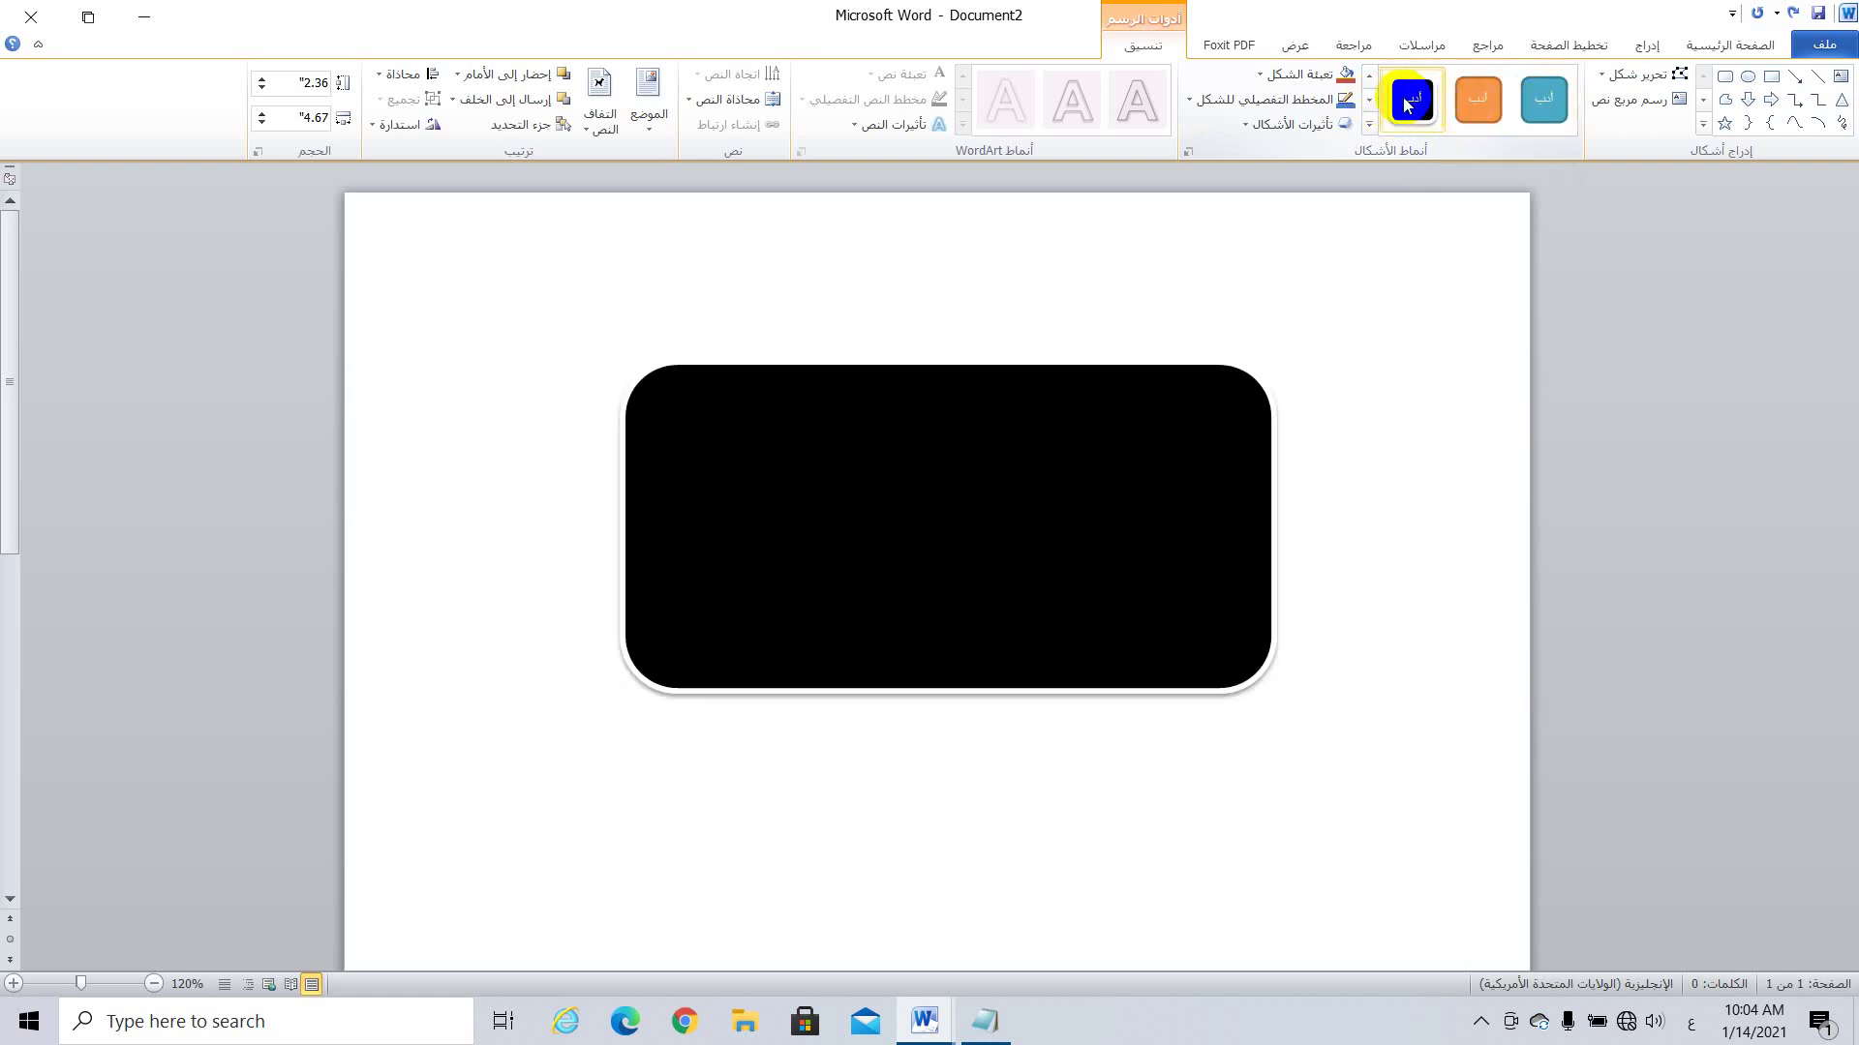
pyautogui.click(1370, 99)
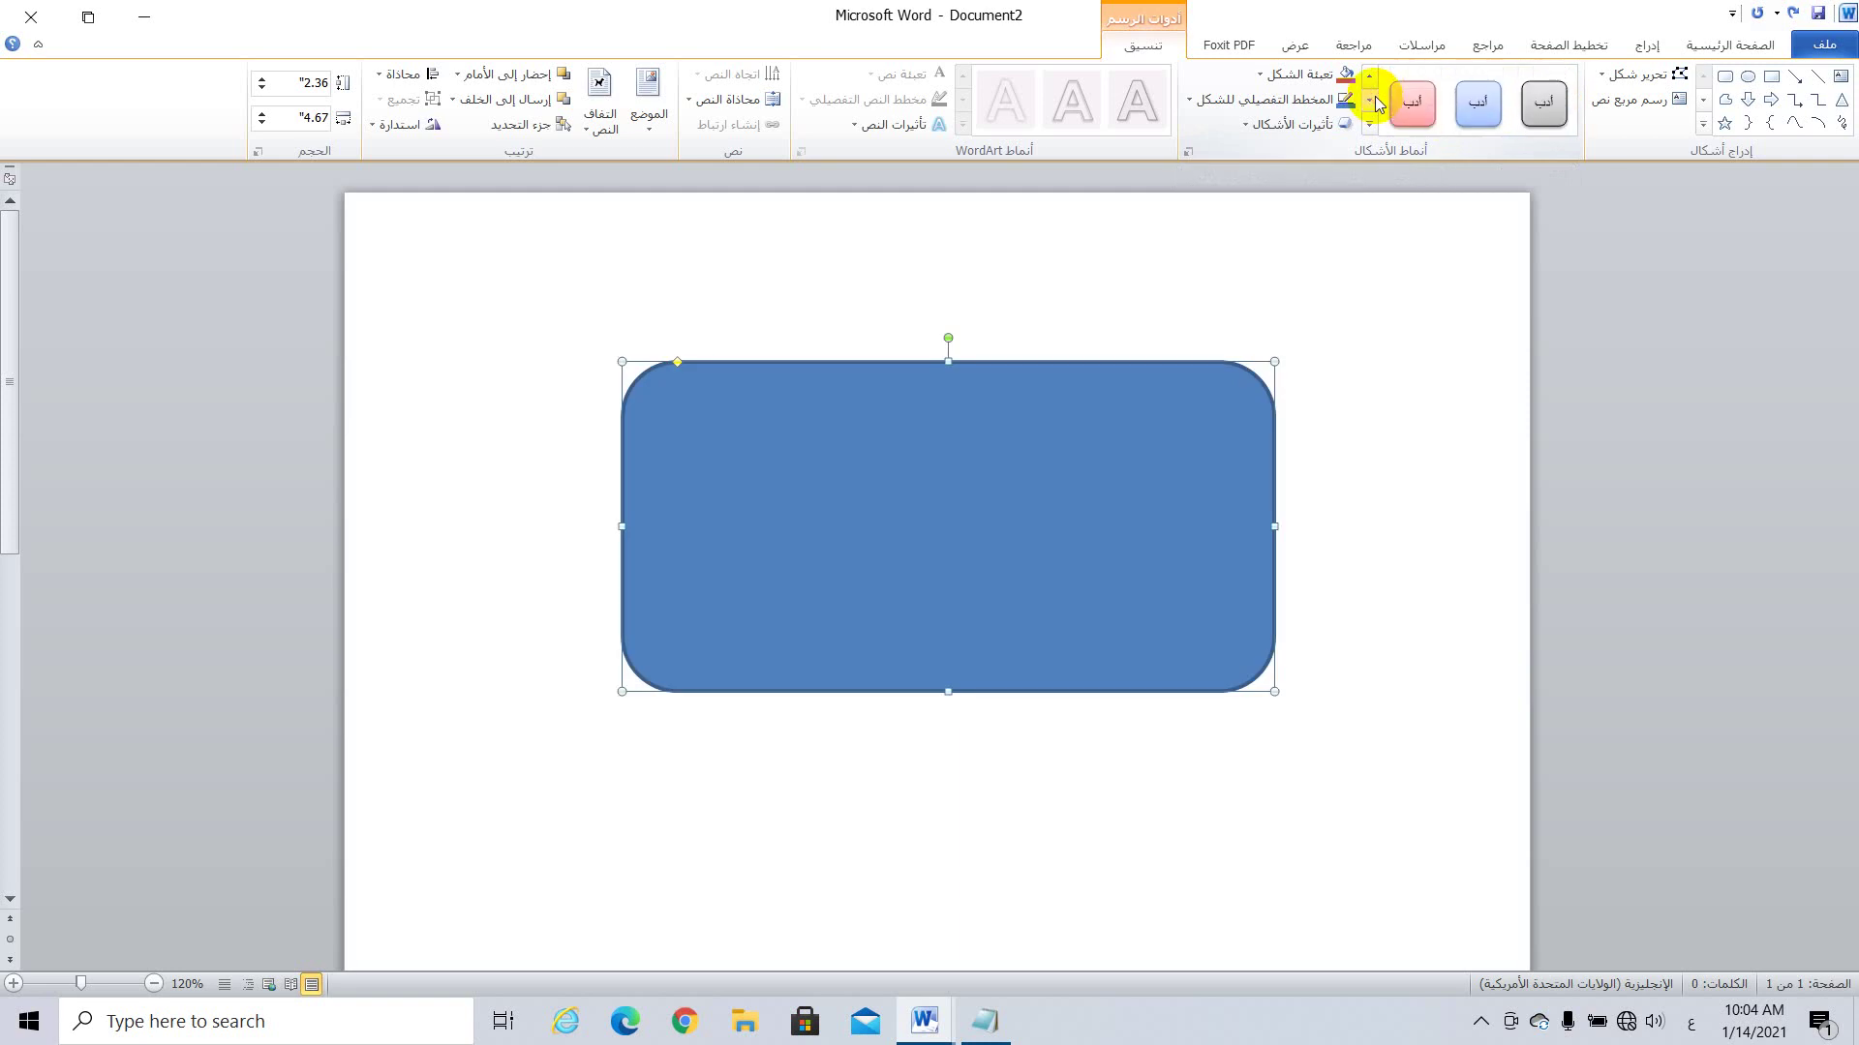
pyautogui.click(1369, 76)
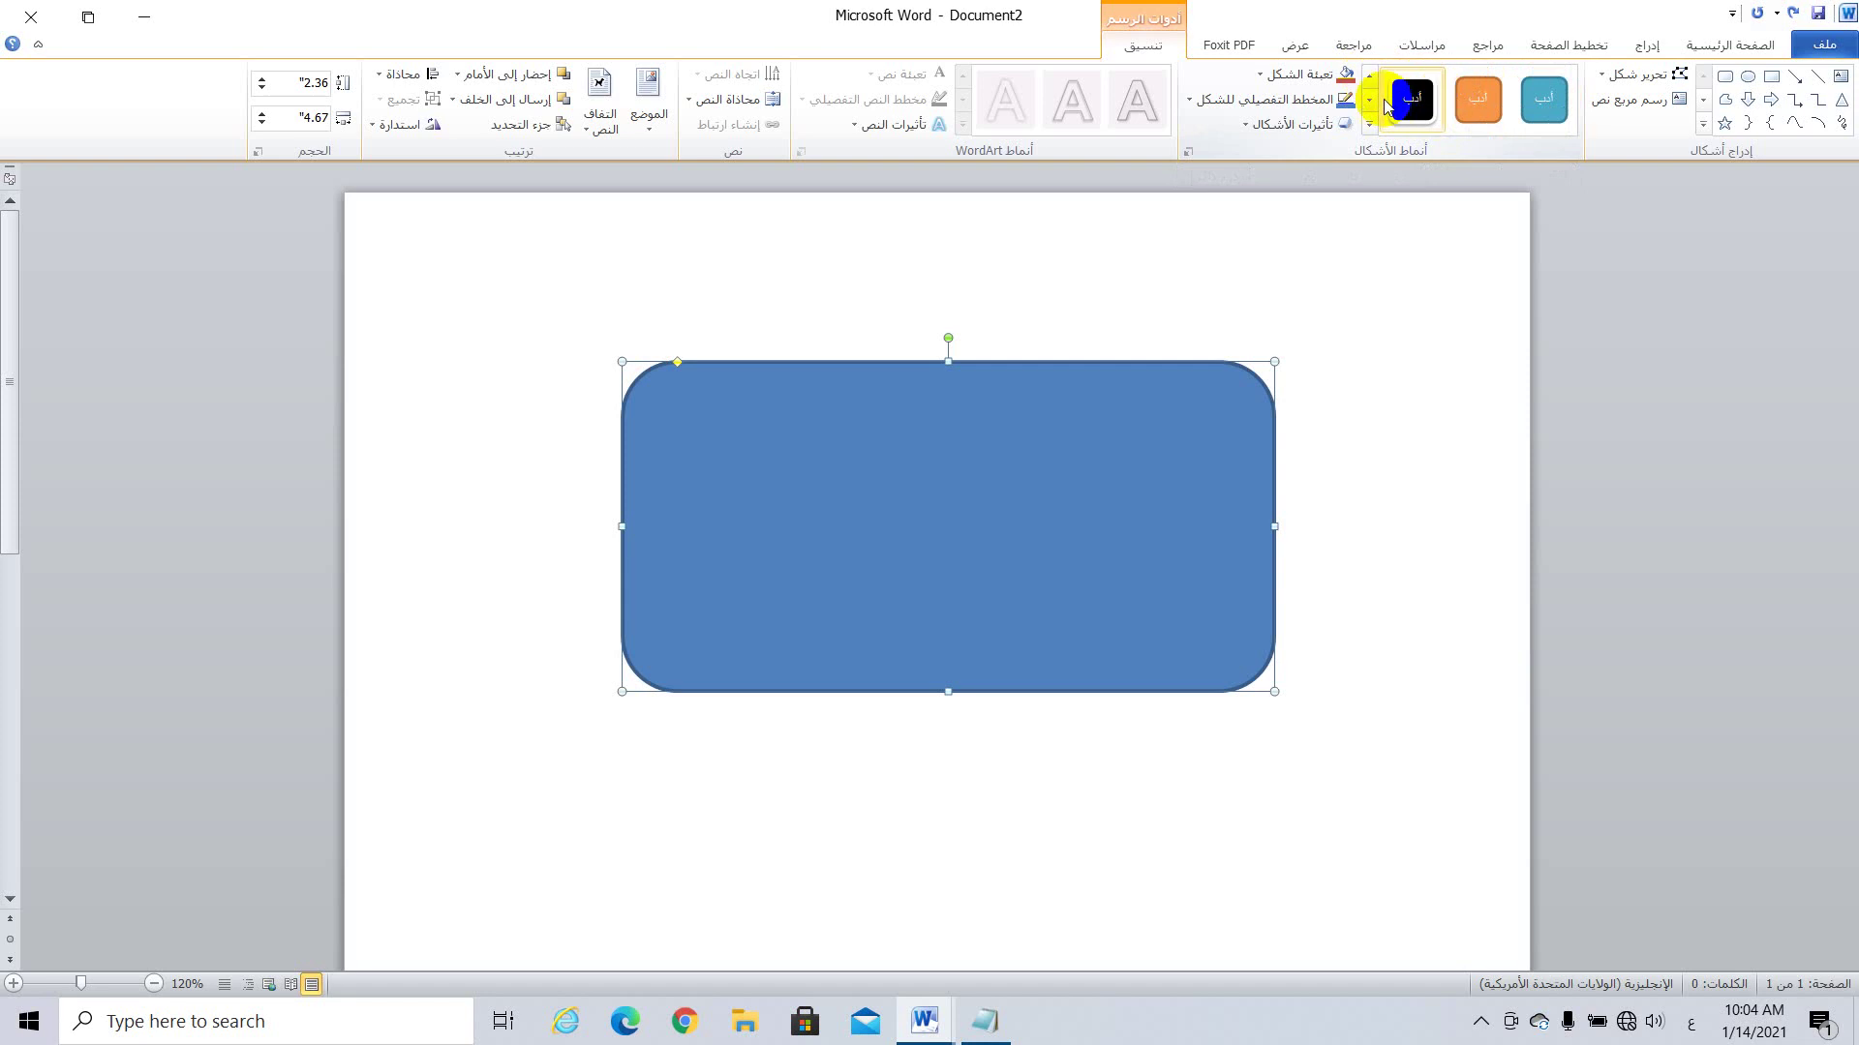
pyautogui.click(1372, 79)
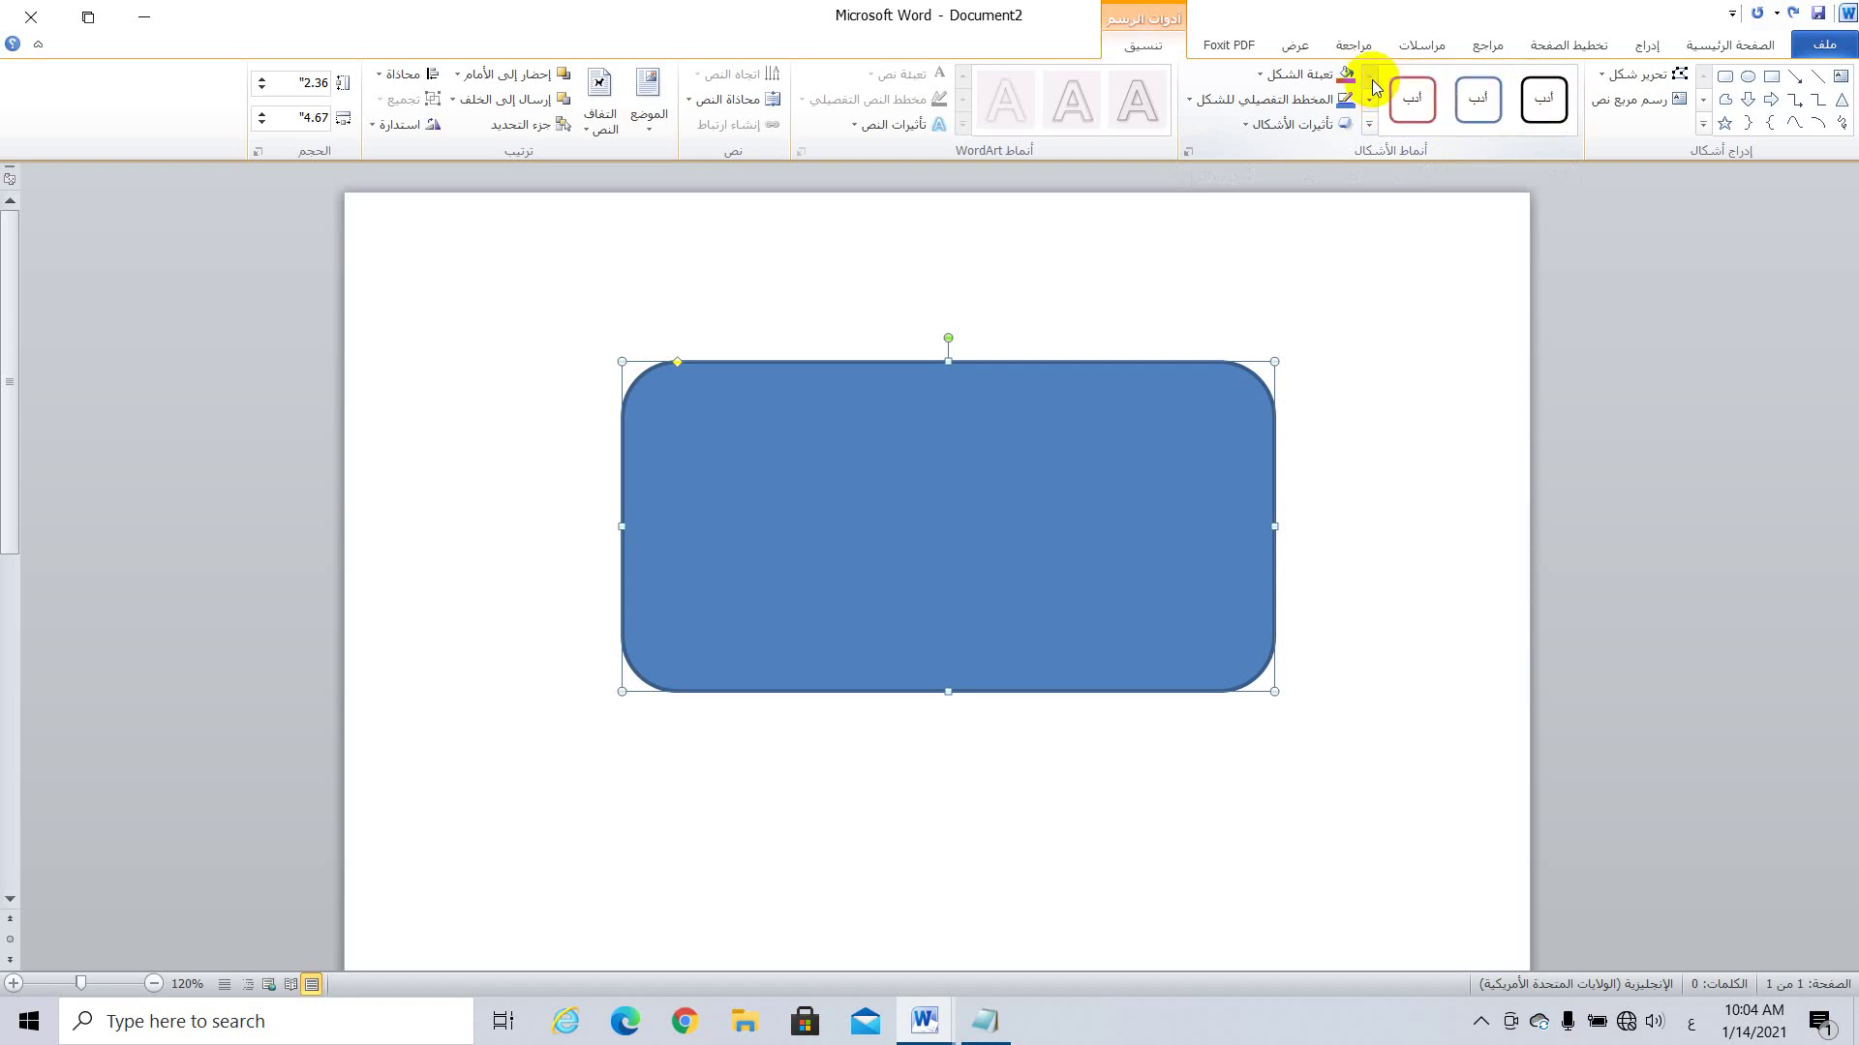
pyautogui.click(1370, 101)
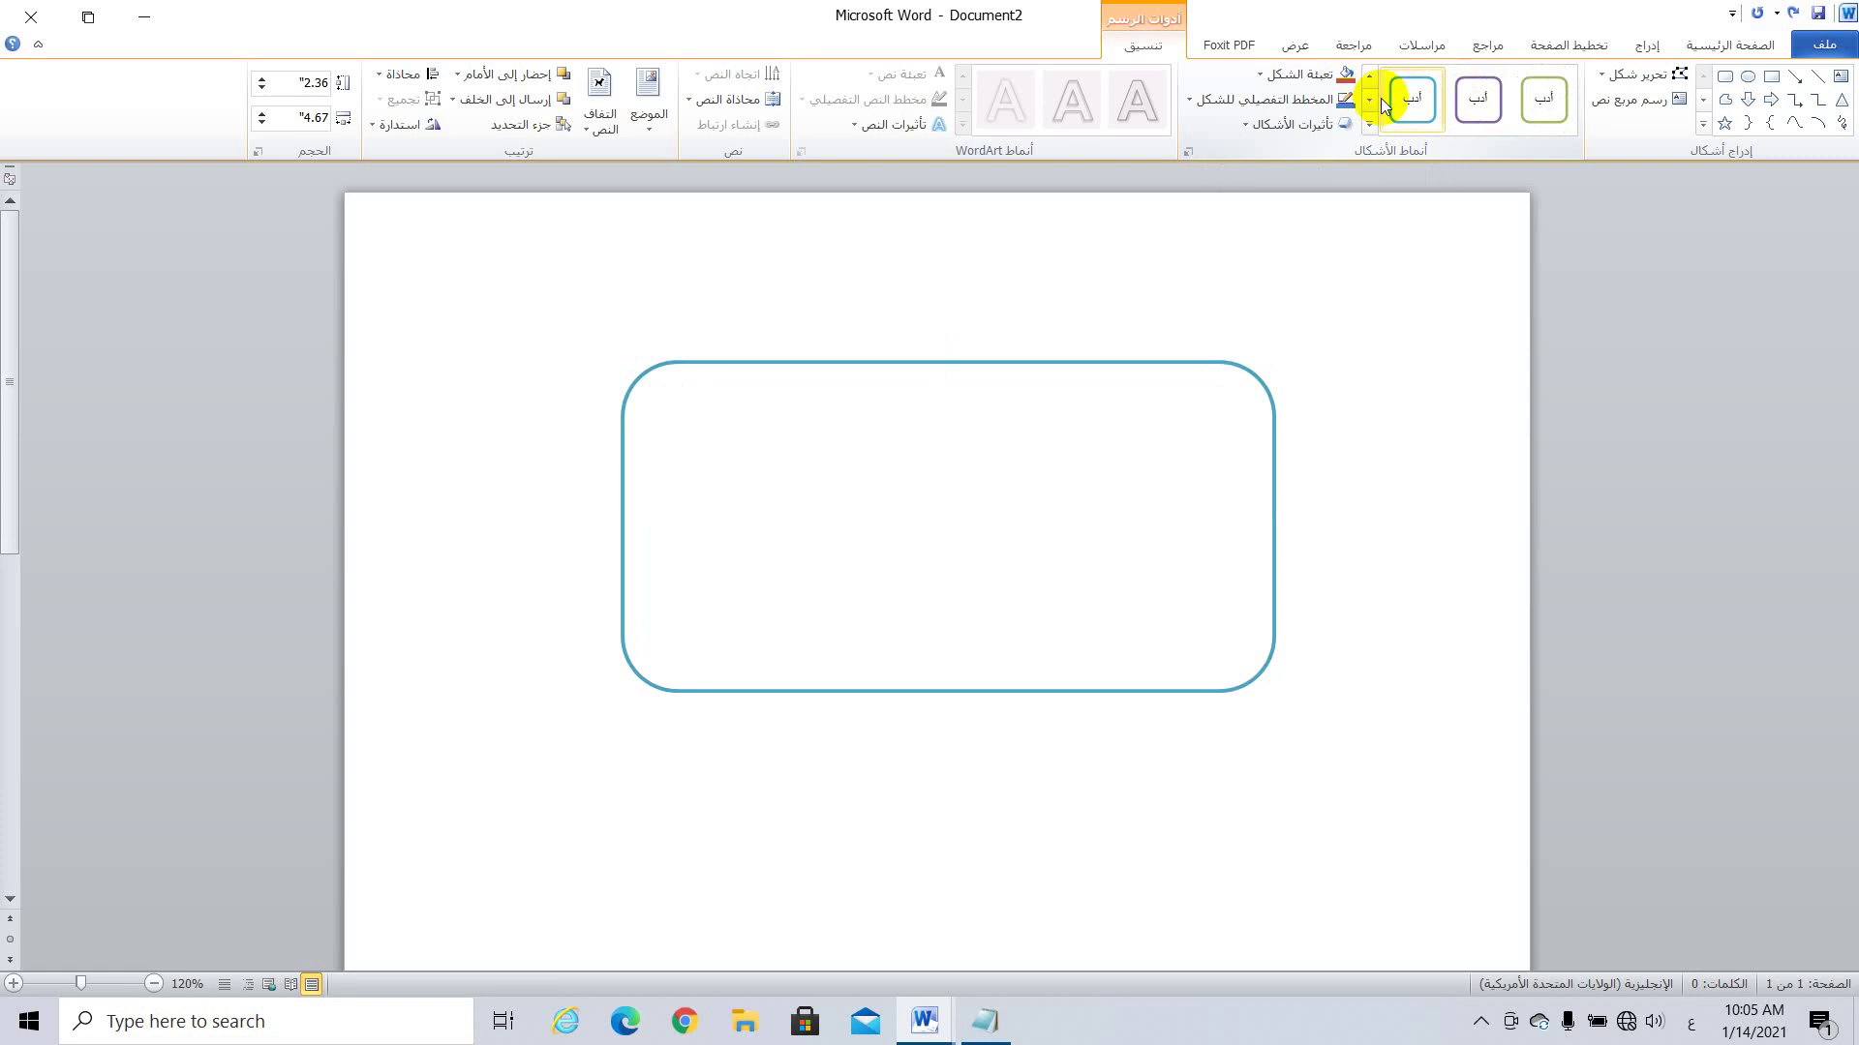
pyautogui.click(1371, 101)
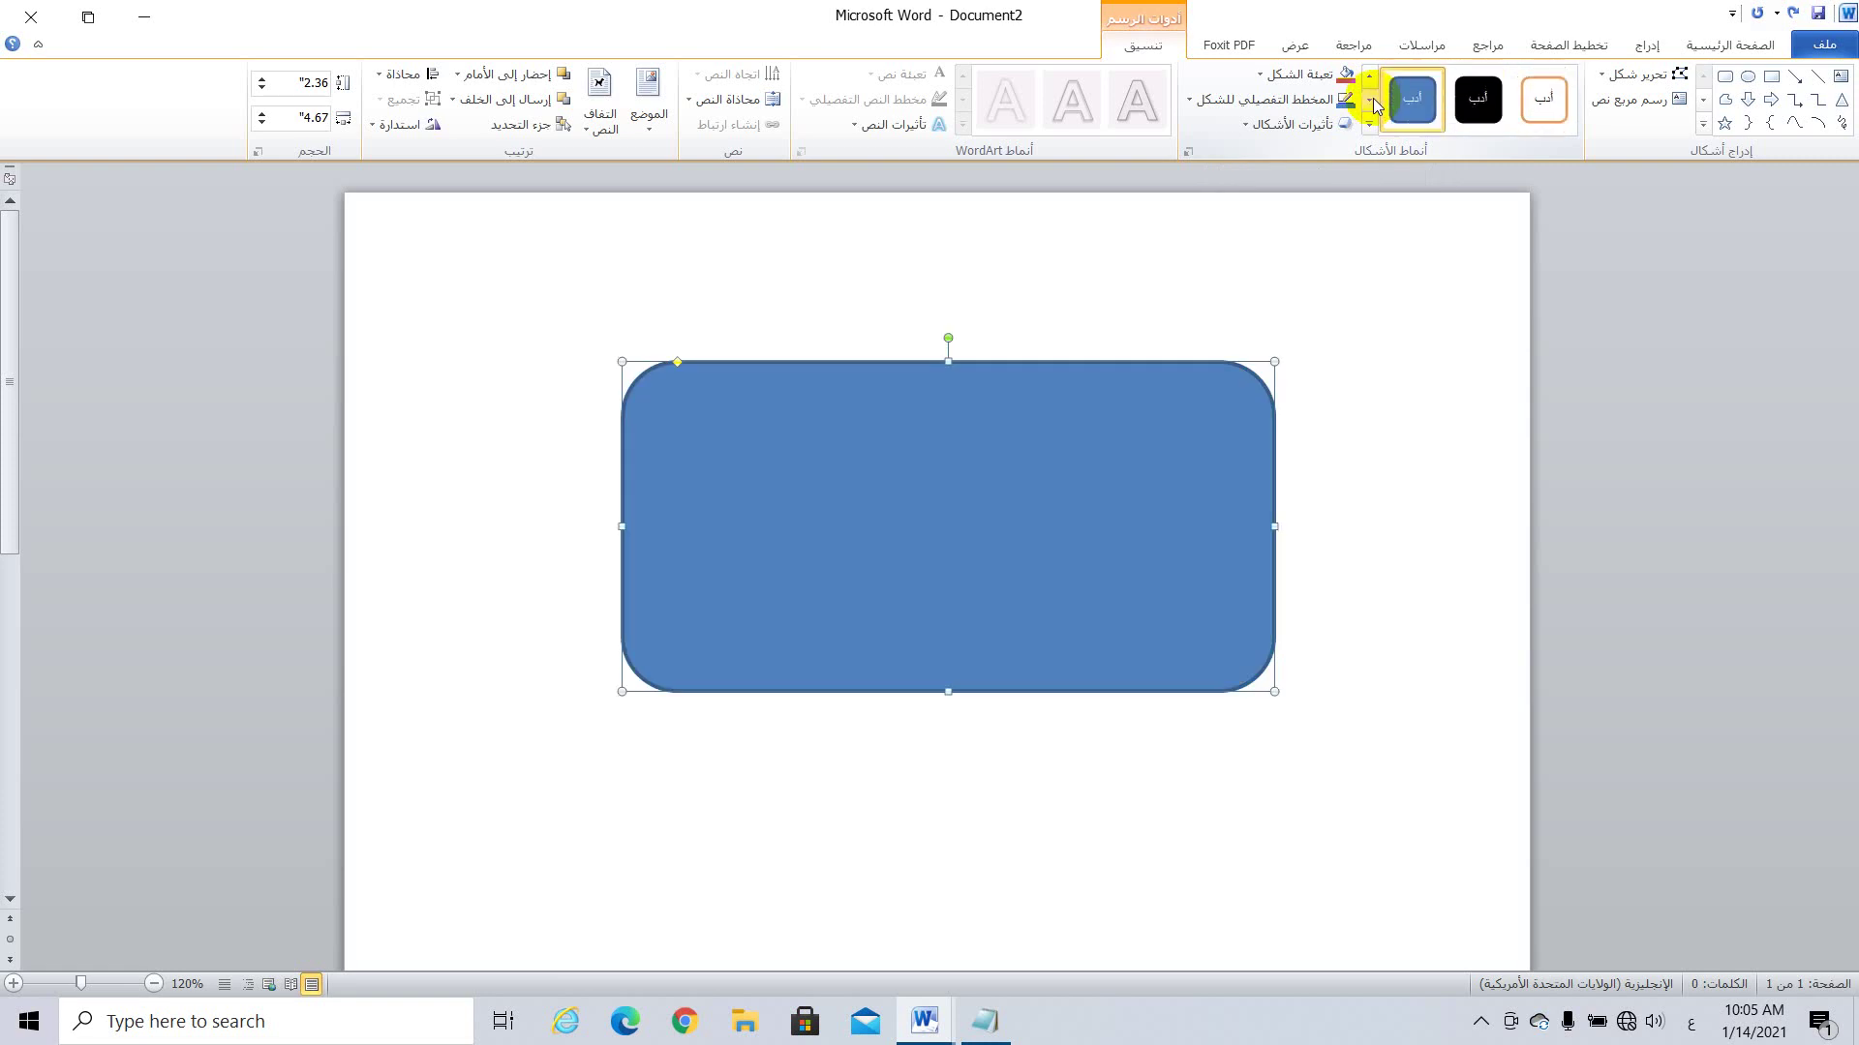
# Step: Fill the rounded rectangle with standard dark blue and give it a yellow outline
pyautogui.click(1322, 77)
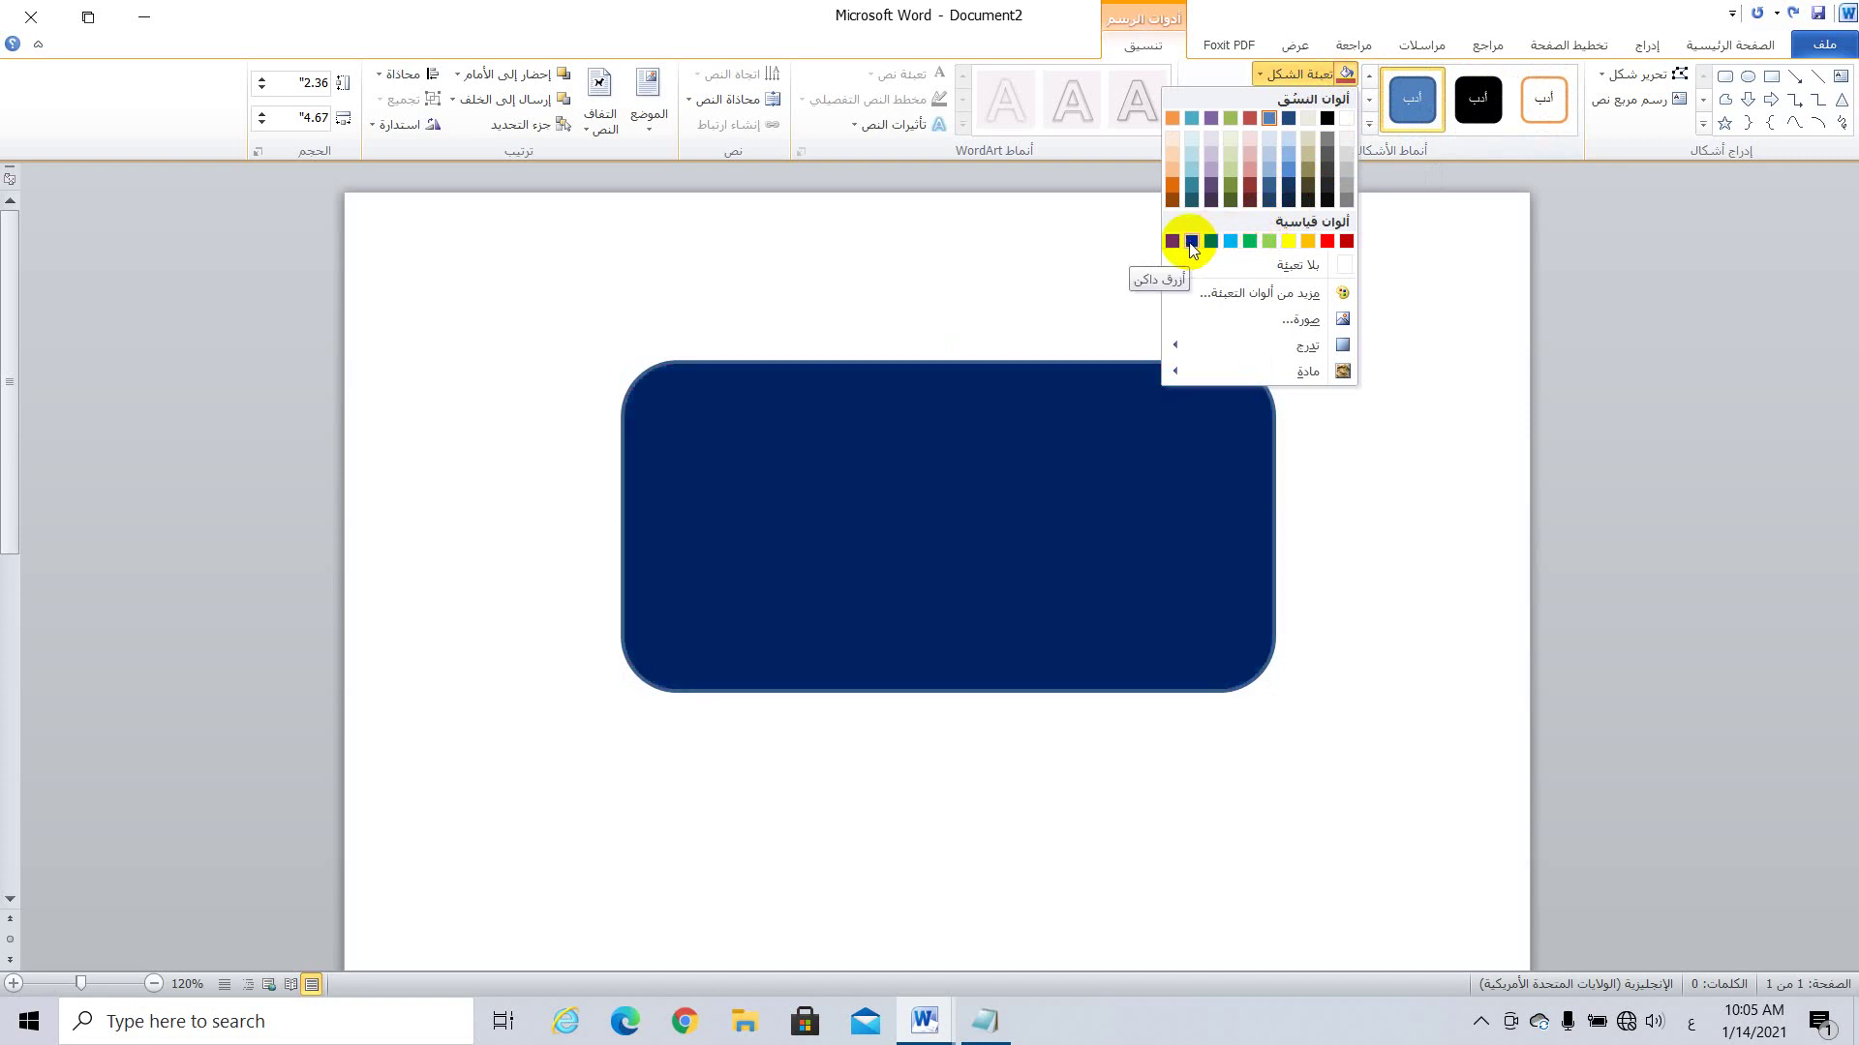
pyautogui.click(1191, 244)
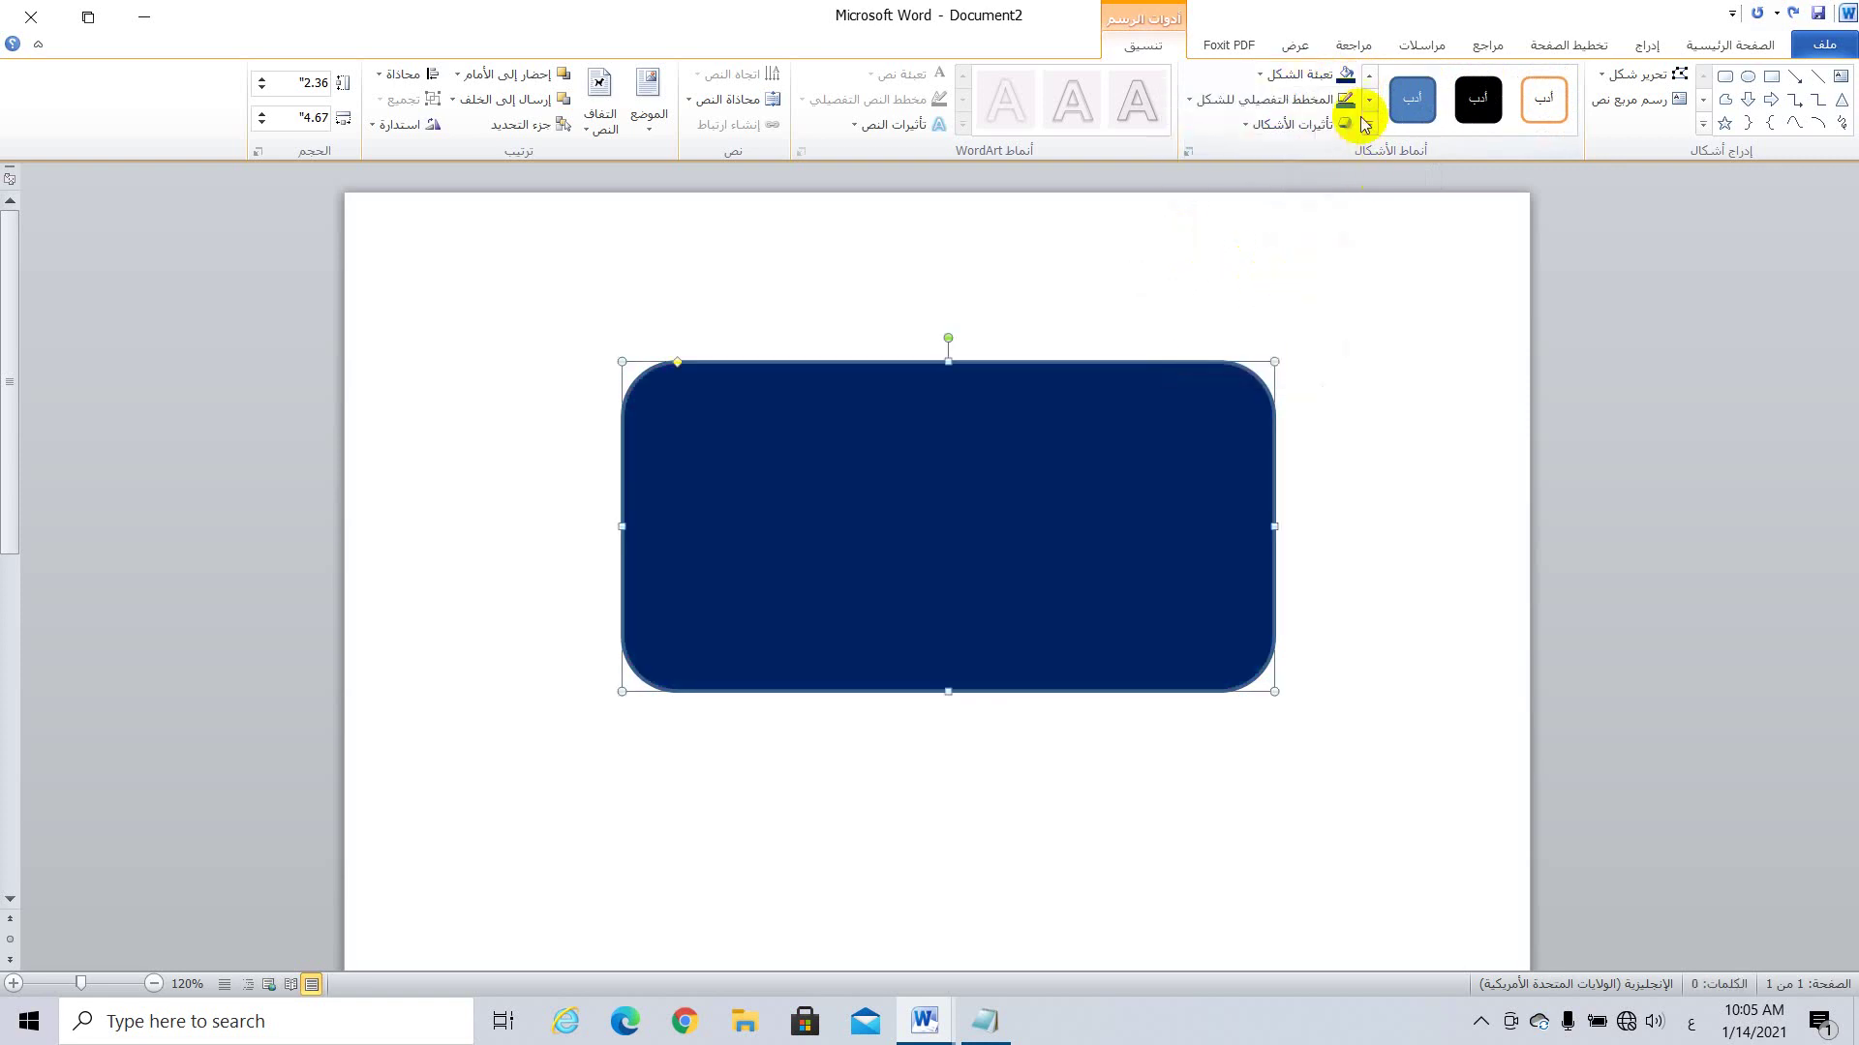
pyautogui.click(1308, 105)
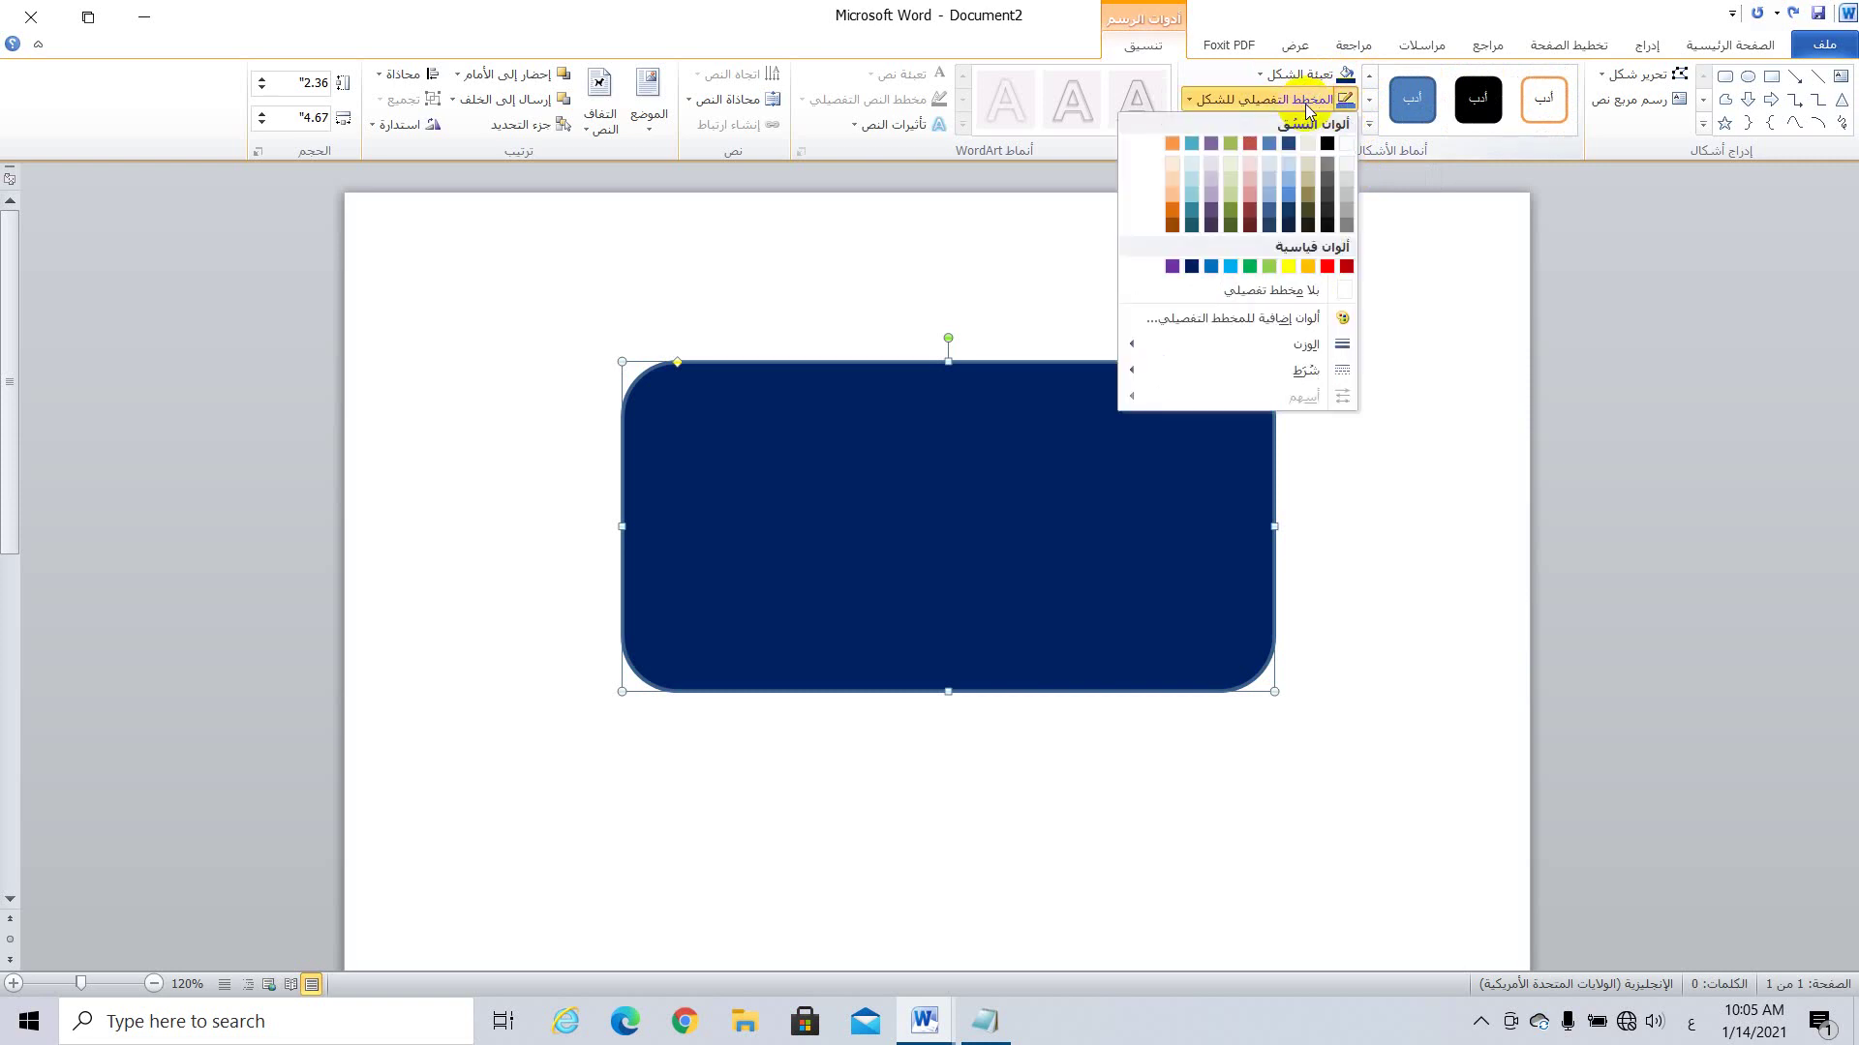
pyautogui.click(1288, 268)
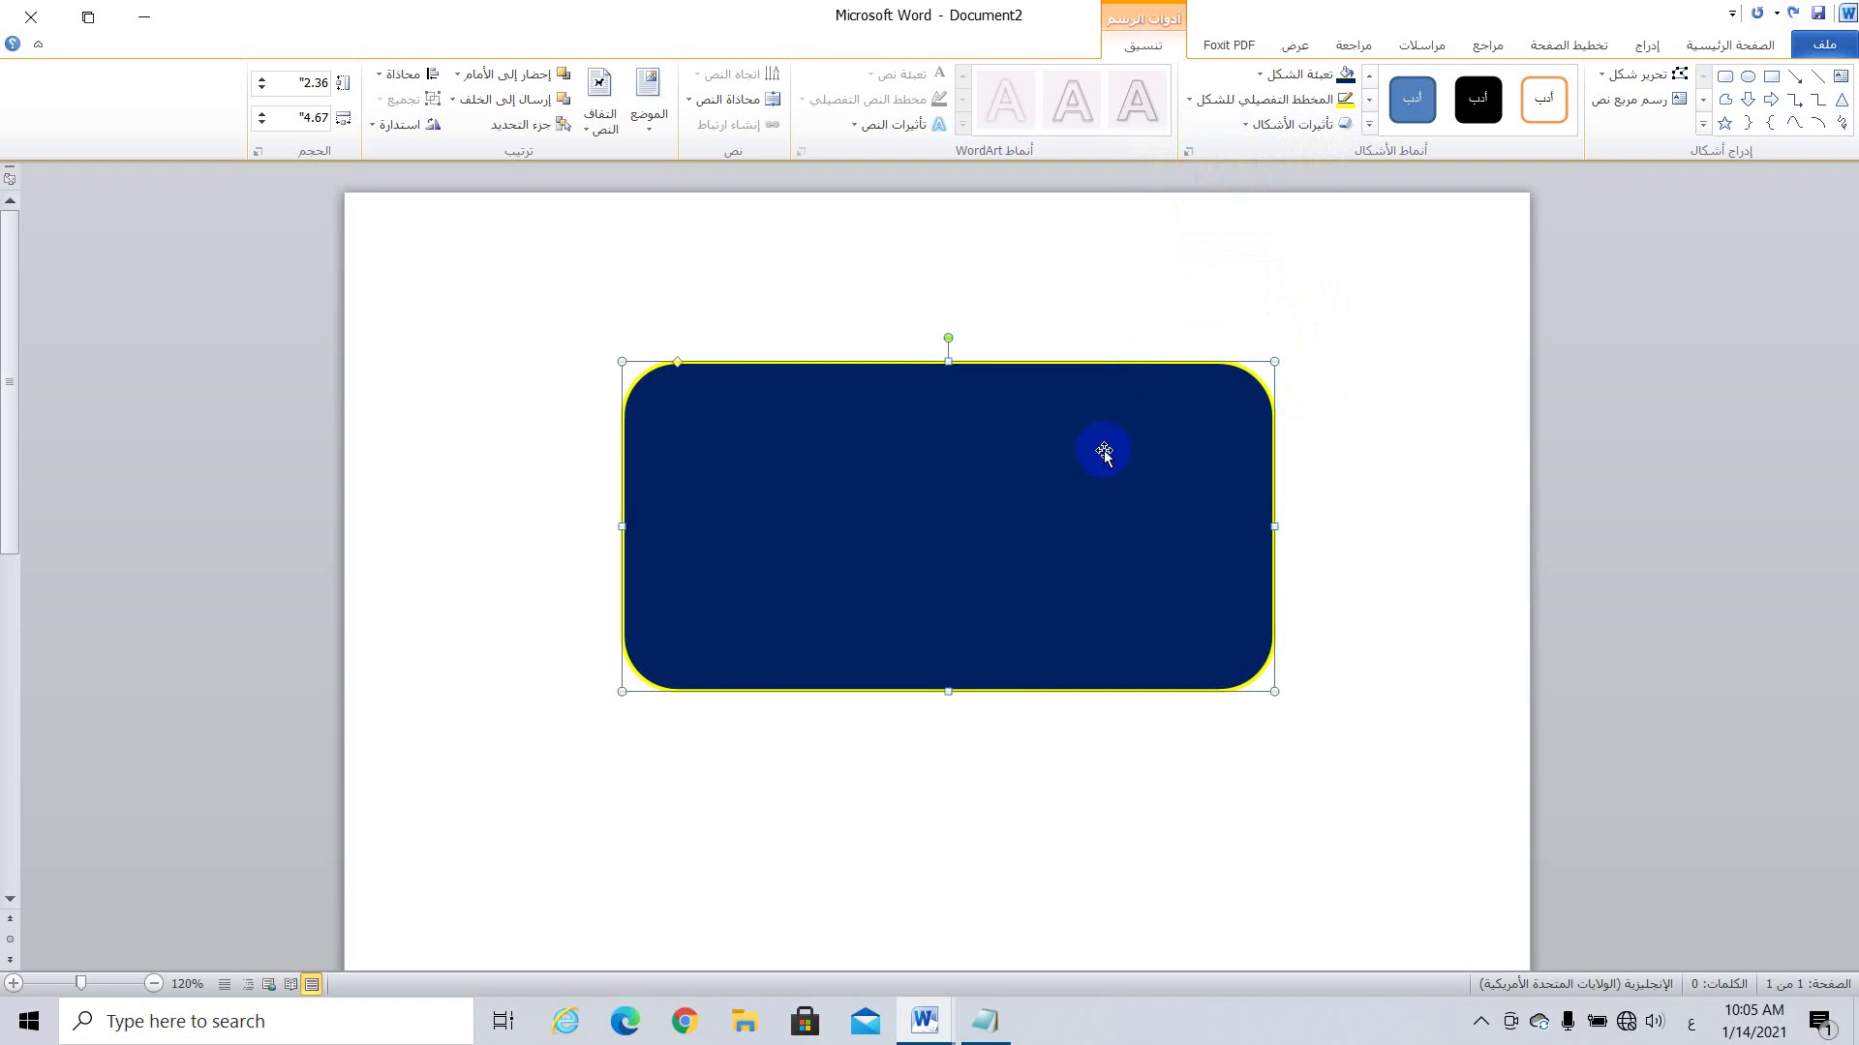
# Step: Reposition the rounded rectangle and enlarge it from its corners to about 6.01 inches wide and 2.76 inches high
pyautogui.moveTo(1104, 451); pyautogui.dragTo(1017, 434)
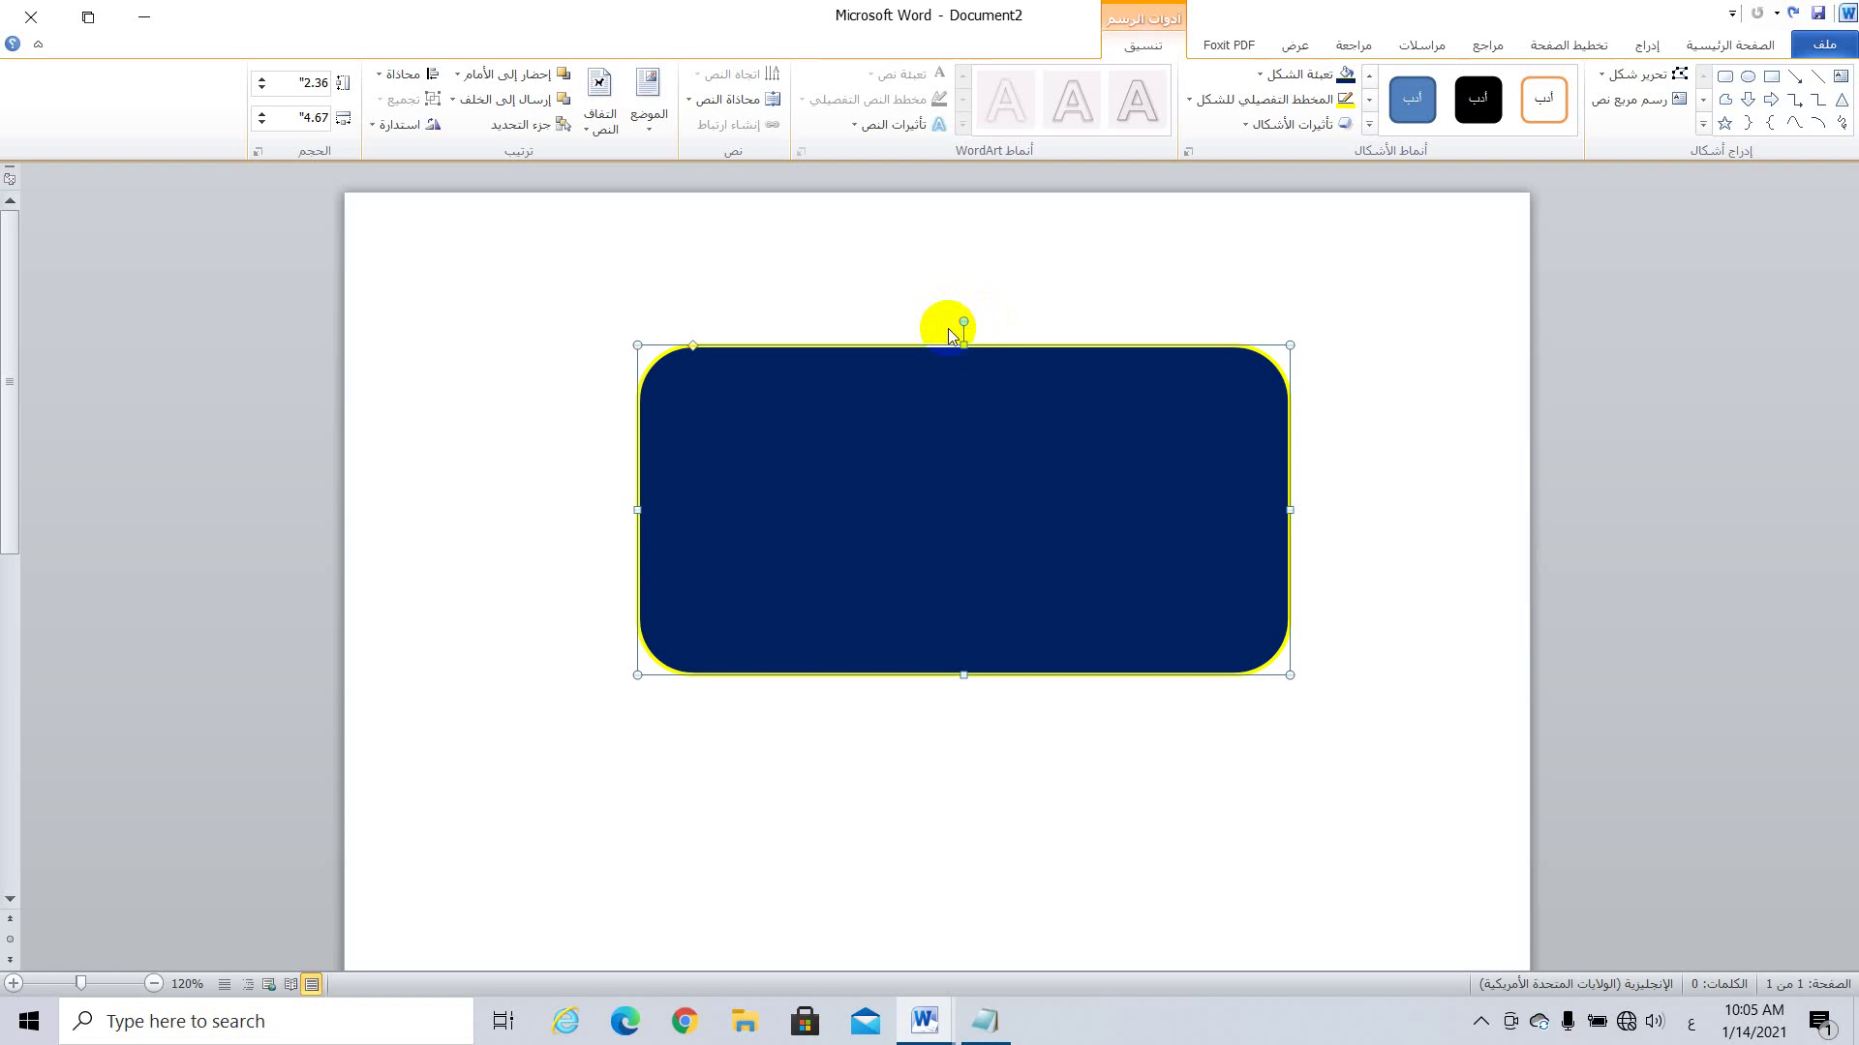
pyautogui.moveTo(963, 320)
pyautogui.mouseDown()
pyautogui.moveTo(1021, 303)
pyautogui.moveTo(1008, 328)
pyautogui.moveTo(967, 319)
pyautogui.mouseUp()
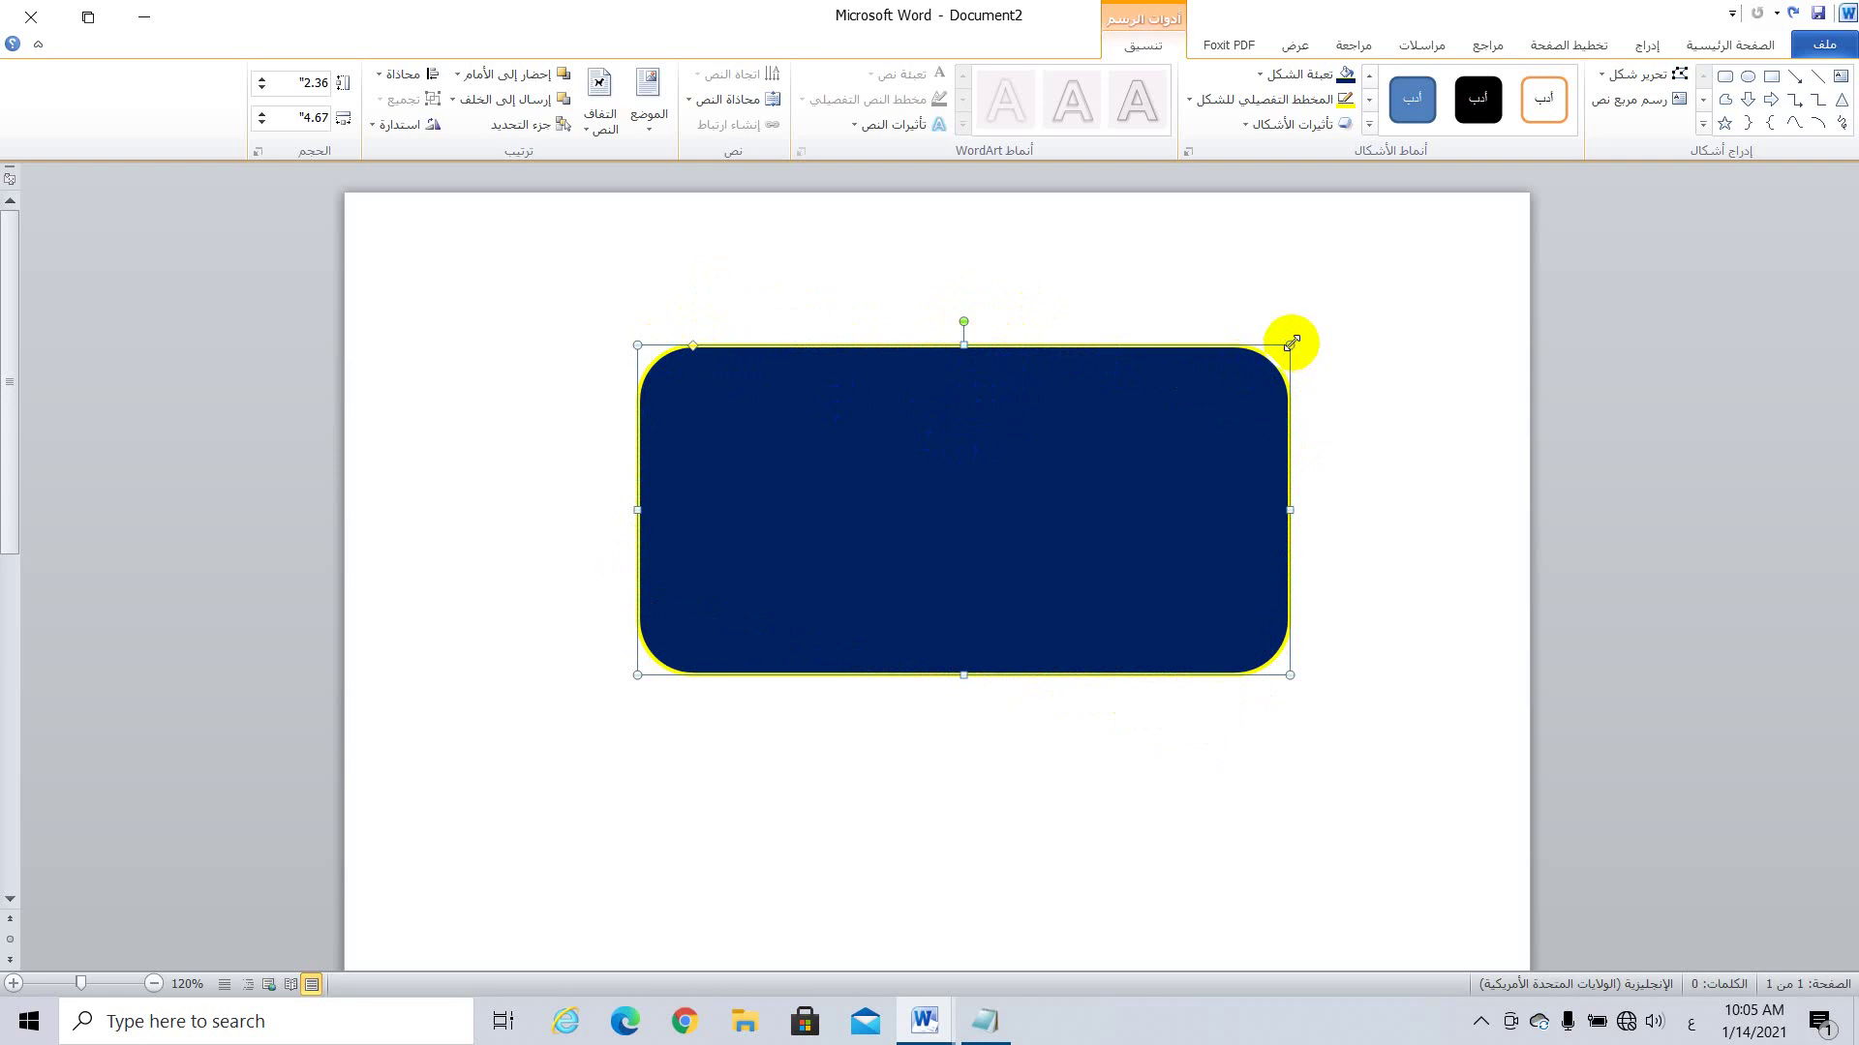
pyautogui.moveTo(1292, 342); pyautogui.dragTo(1405, 317)
pyautogui.moveTo(1183, 419); pyautogui.dragTo(1107, 433)
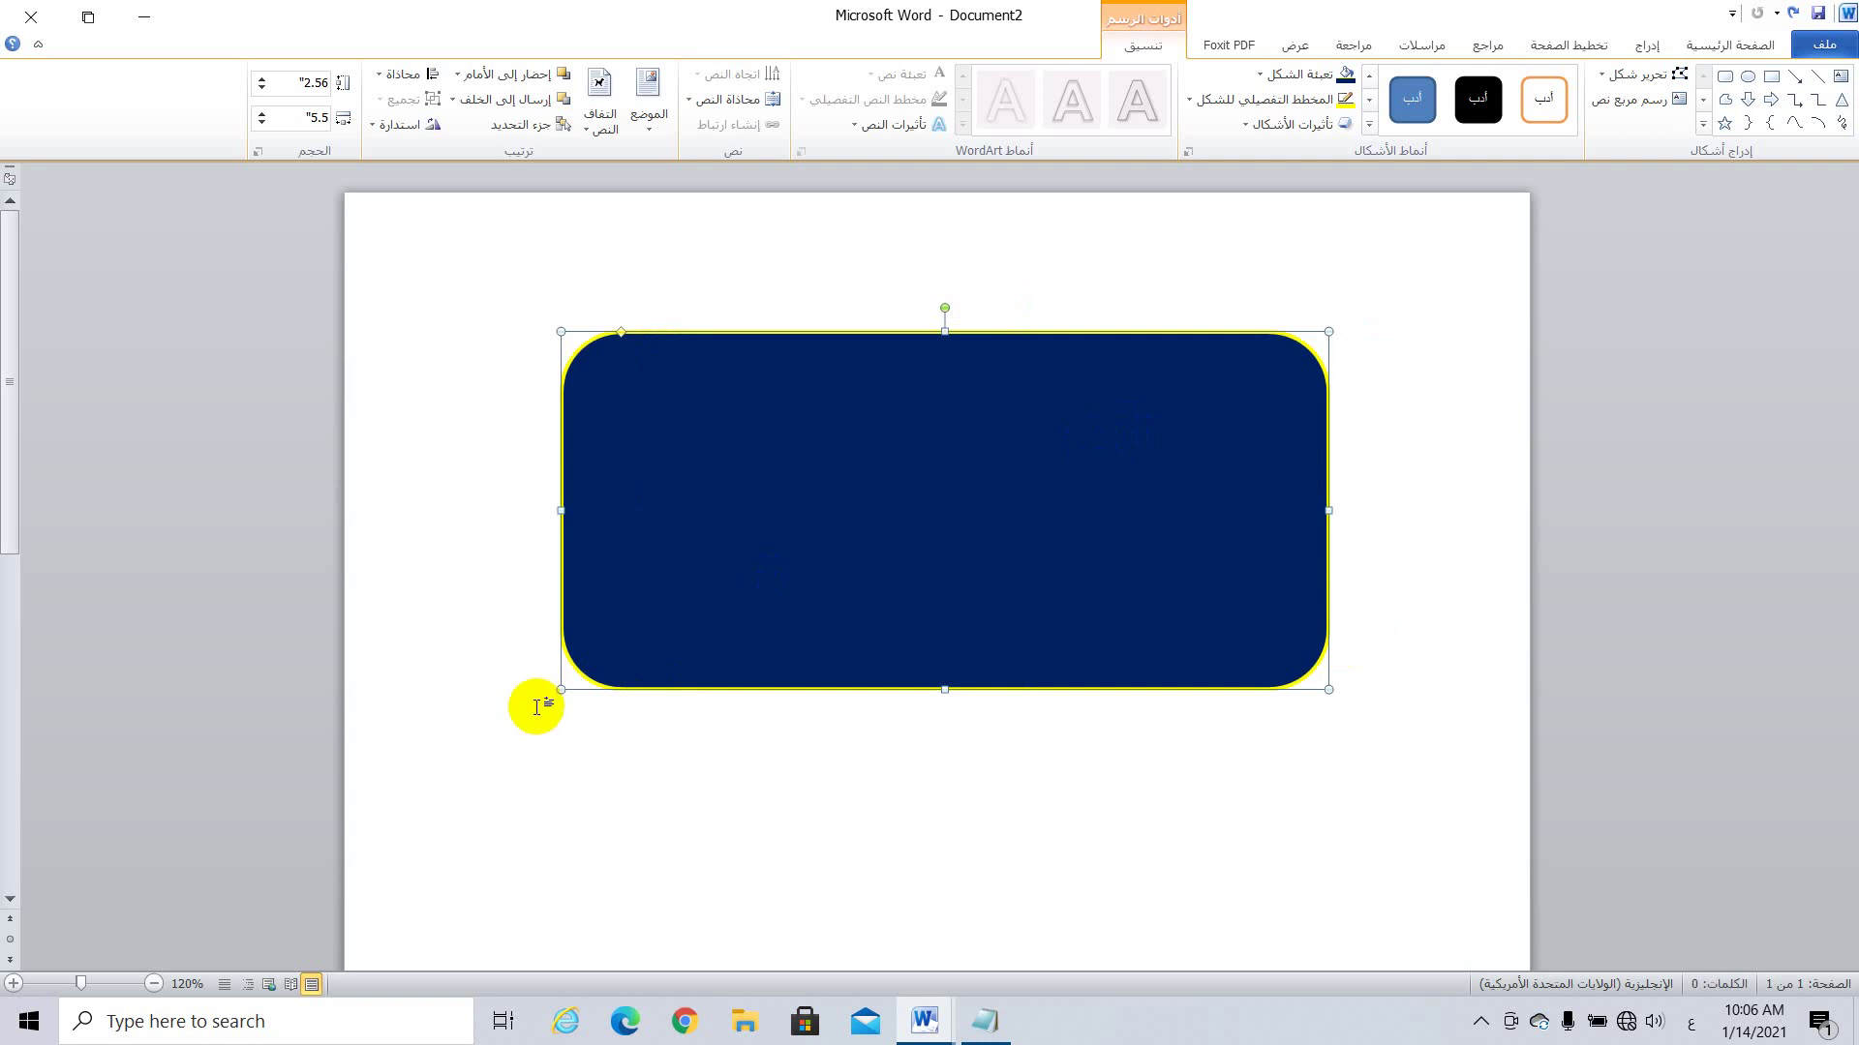
pyautogui.moveTo(563, 689); pyautogui.dragTo(491, 716)
pyautogui.moveTo(850, 568); pyautogui.dragTo(884, 568)
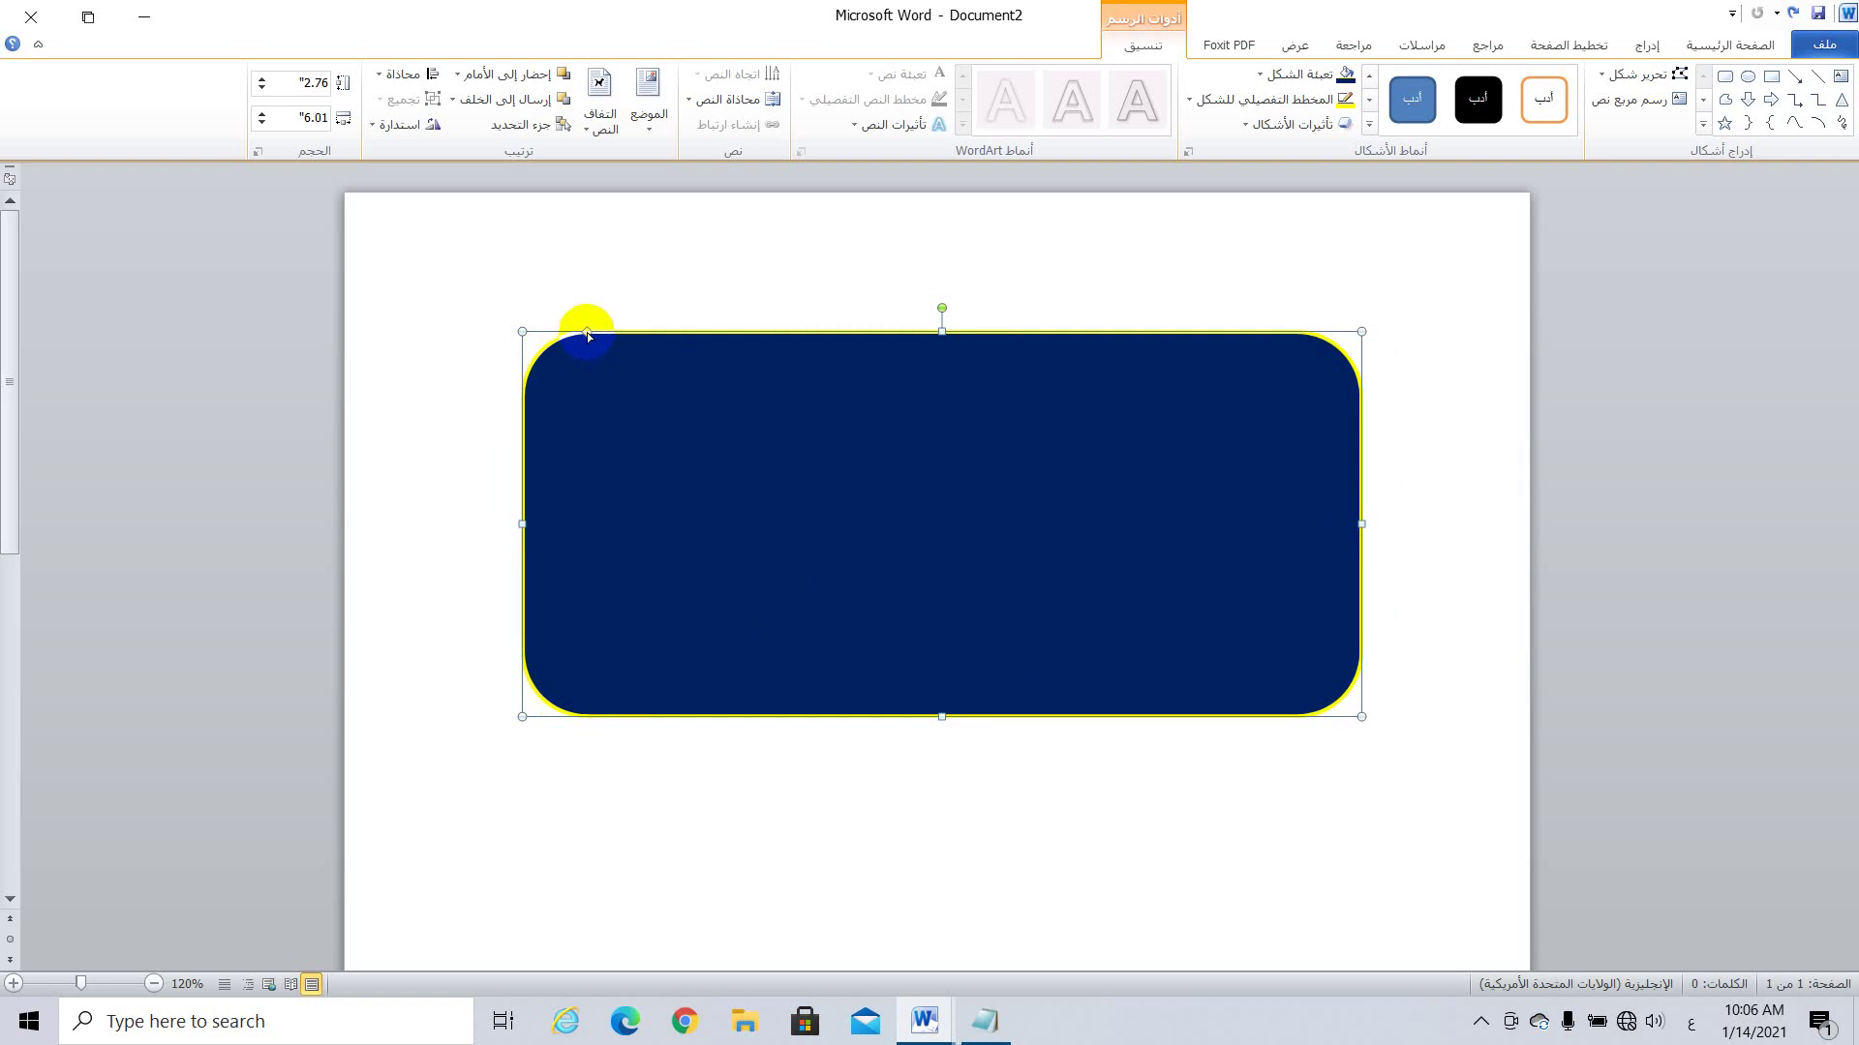
# Step: Slightly reduce the rectangle's corner rounding and move the shape up near the top of the page
pyautogui.moveTo(587, 333)
pyautogui.mouseDown()
pyautogui.moveTo(544, 334)
pyautogui.moveTo(642, 334)
pyautogui.moveTo(578, 332)
pyautogui.mouseUp()
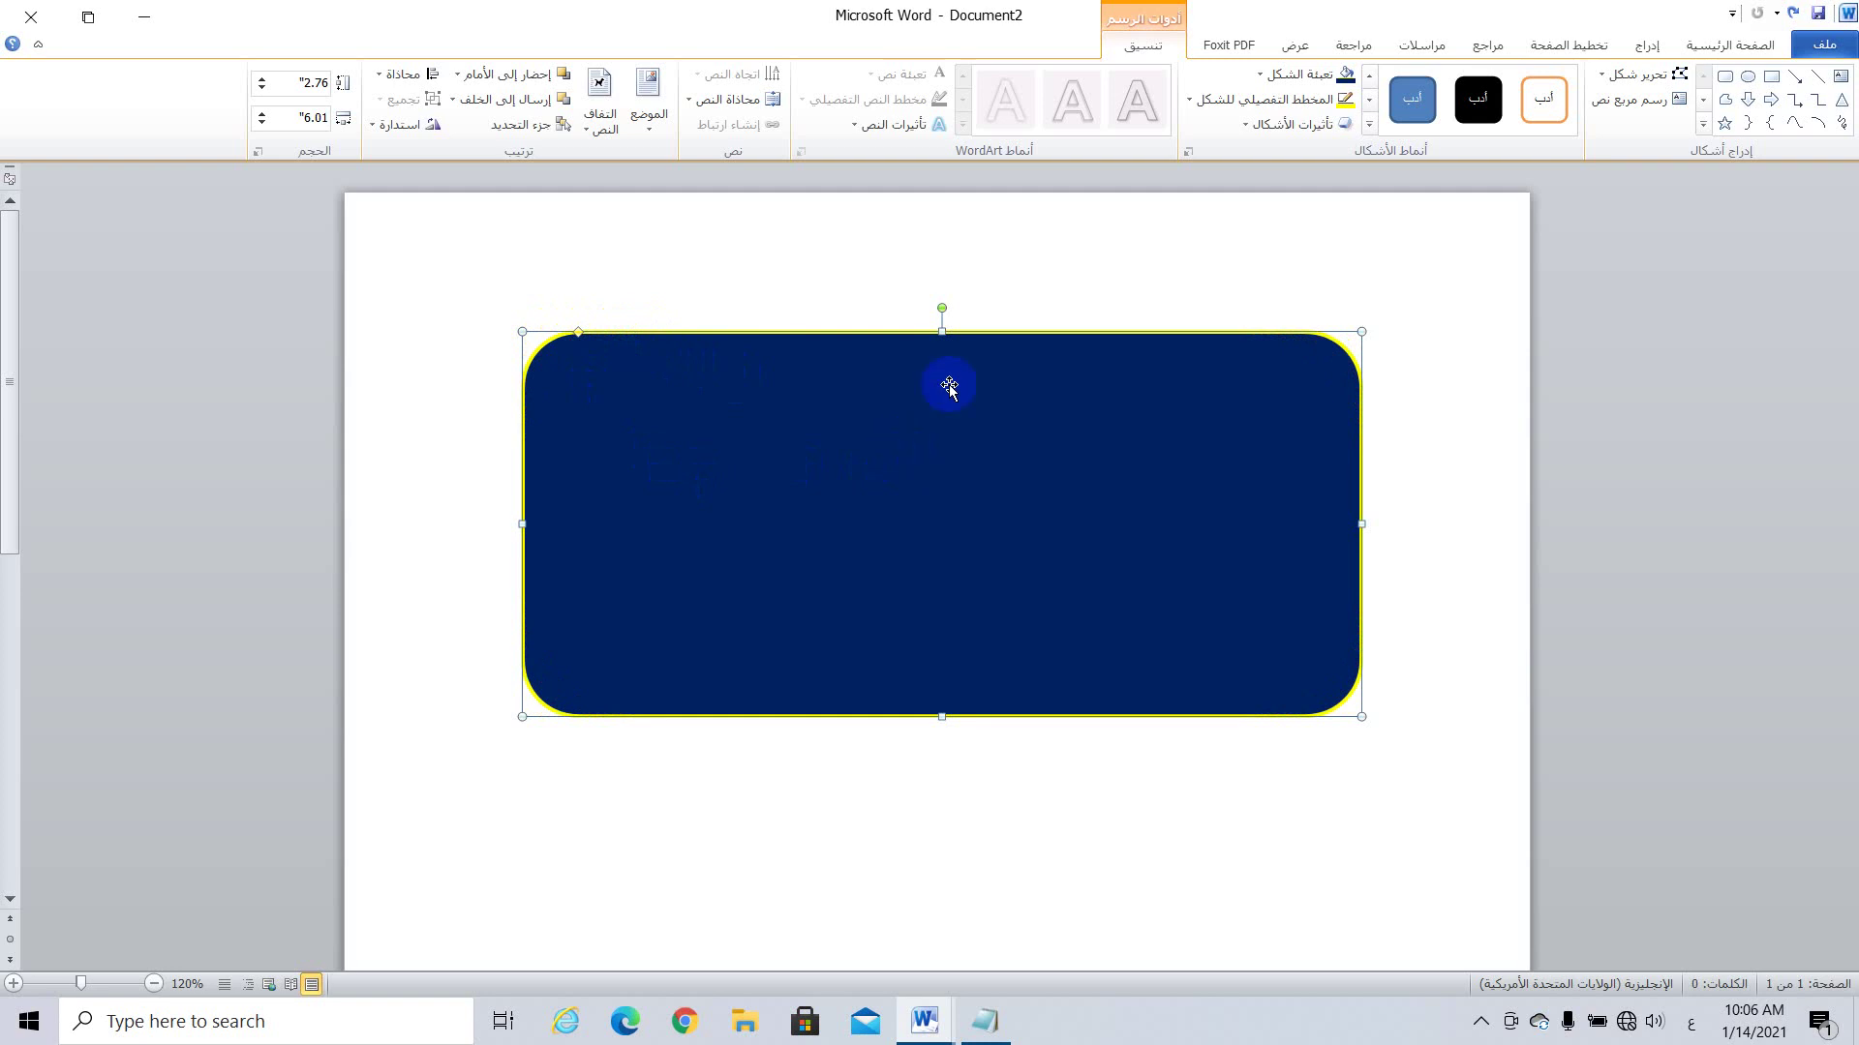
pyautogui.moveTo(920, 436); pyautogui.dragTo(943, 383)
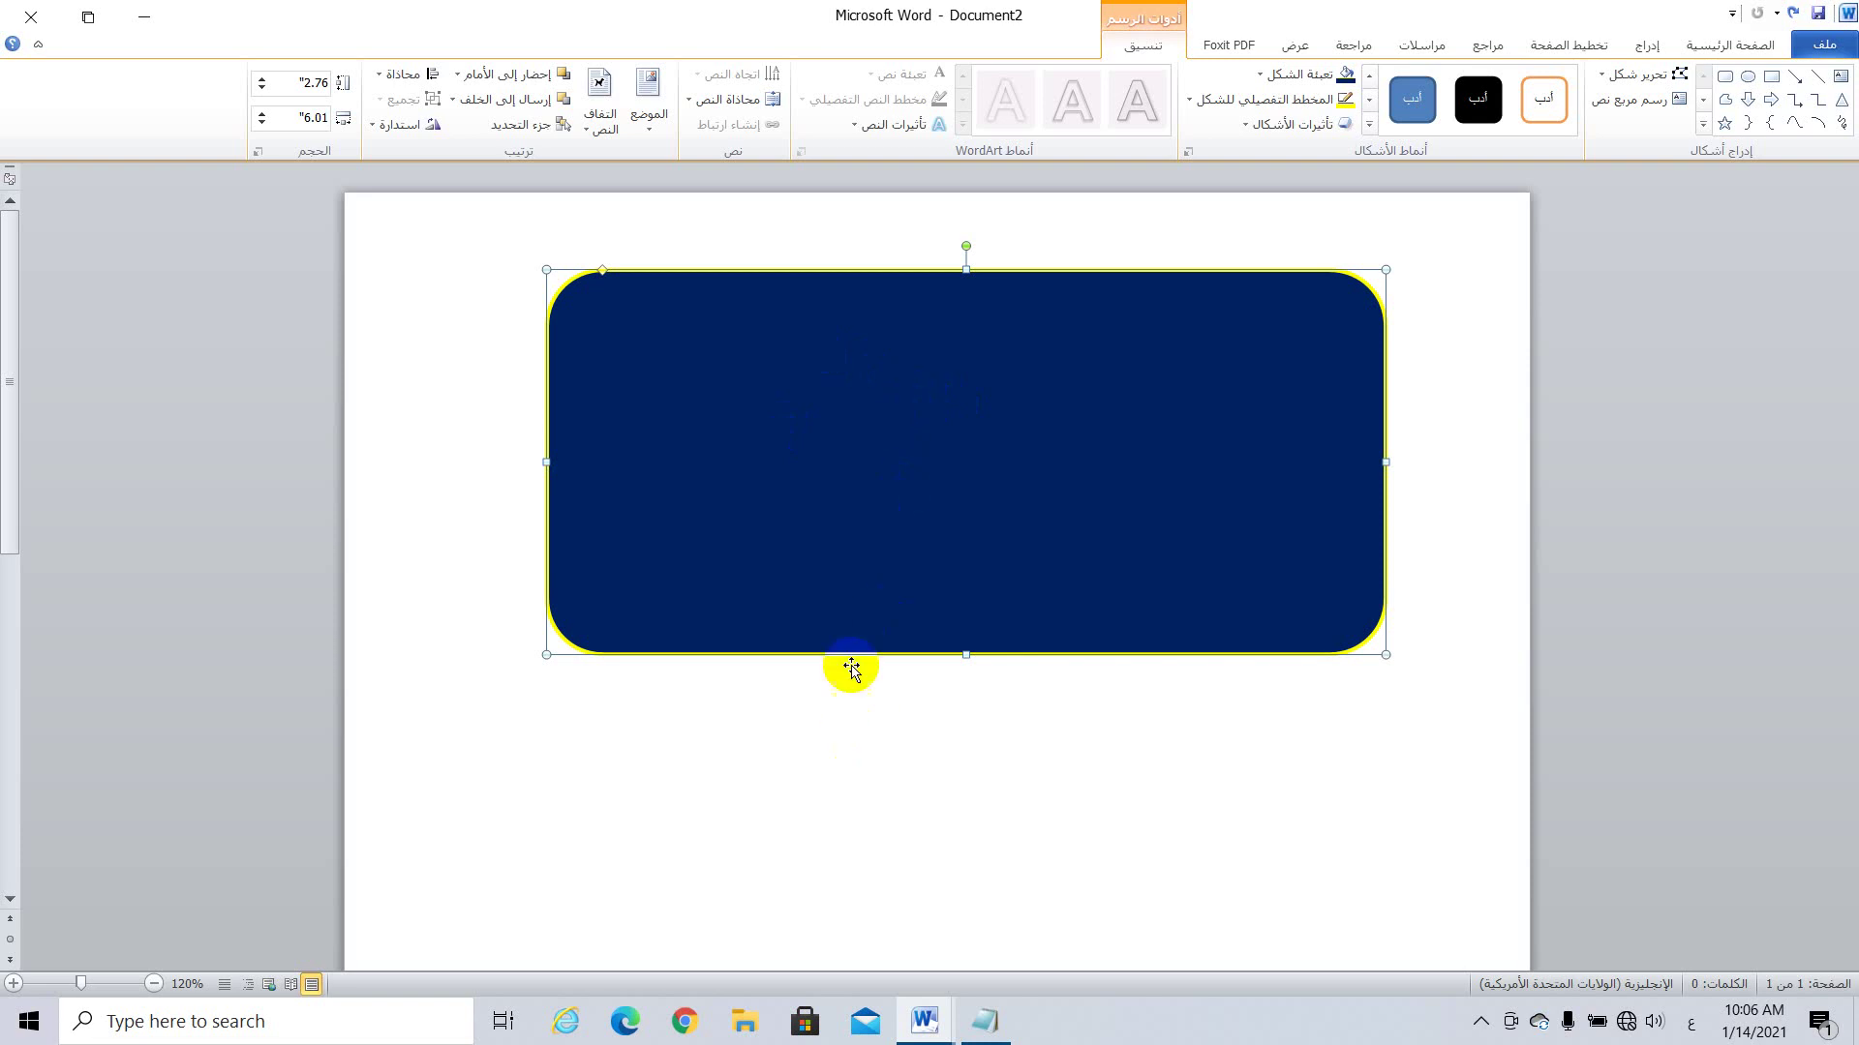
pyautogui.click(761, 825)
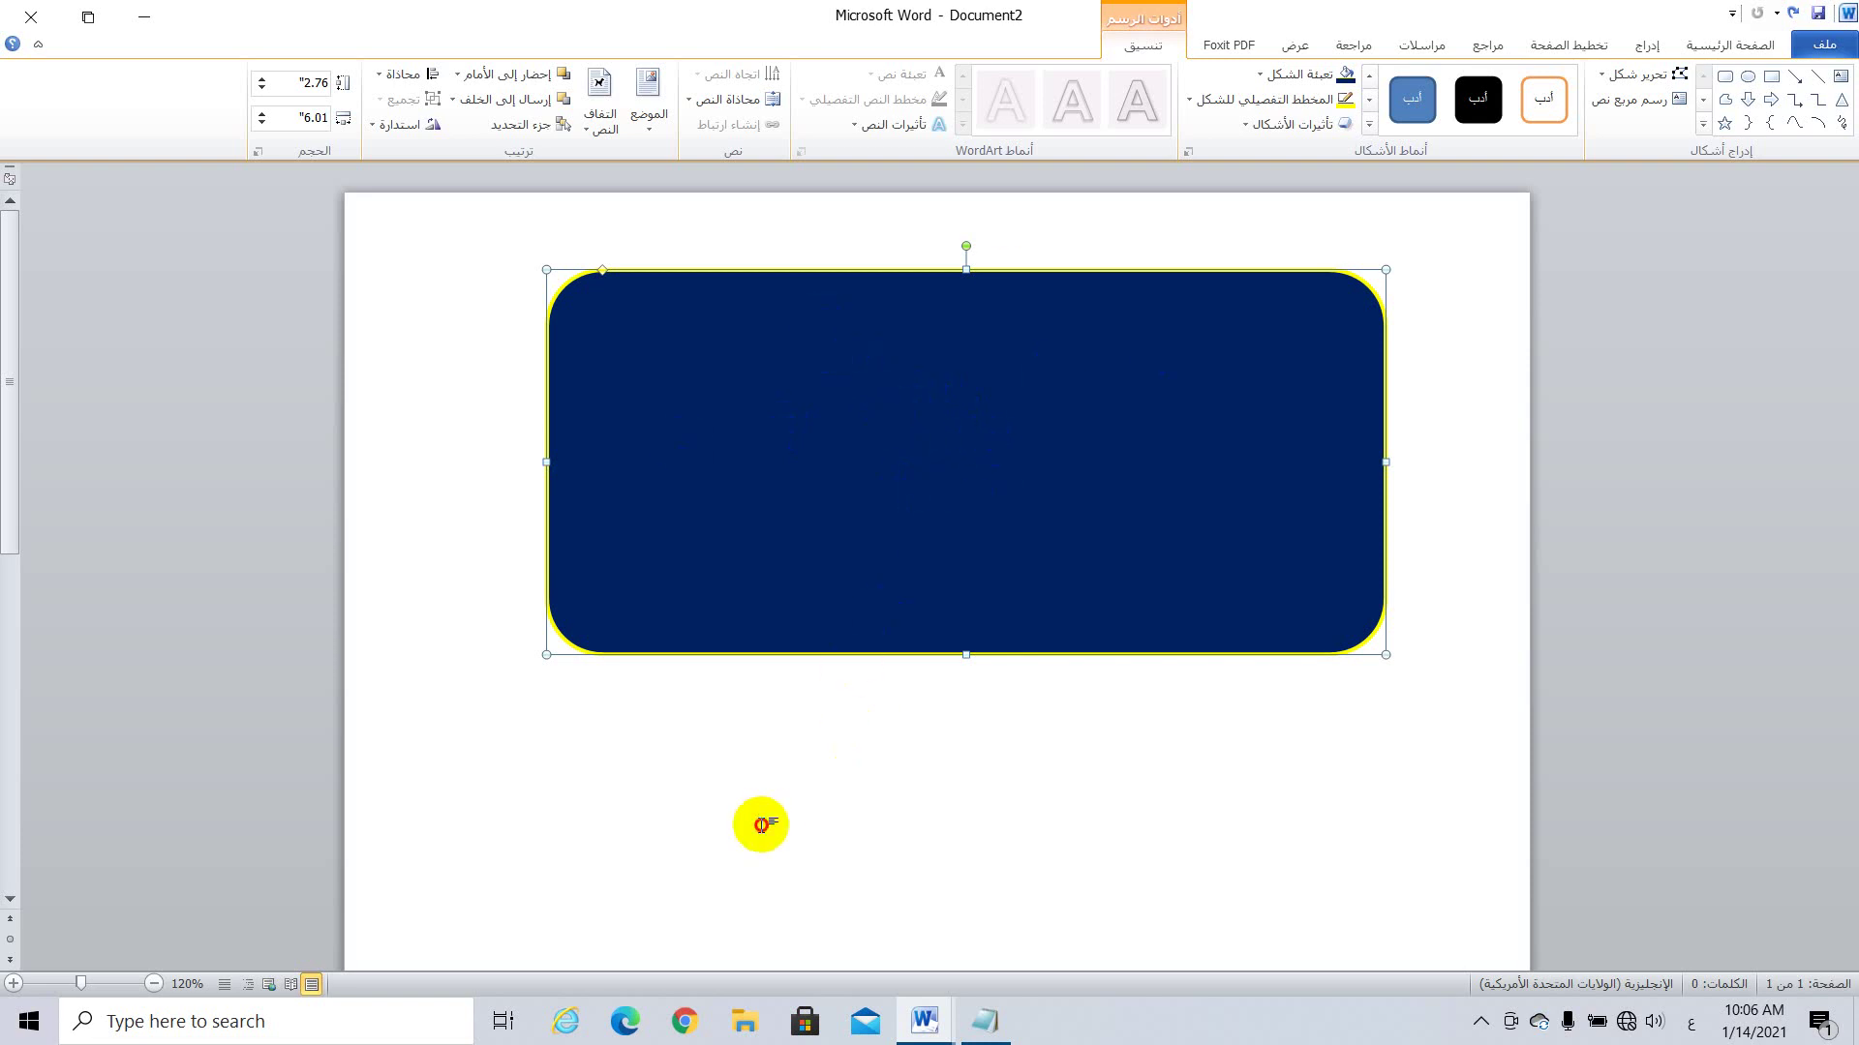
# Step: Copy the dark blue rounded rectangle and paste a duplicate of it onto the page
pyautogui.rightClick(884, 483)
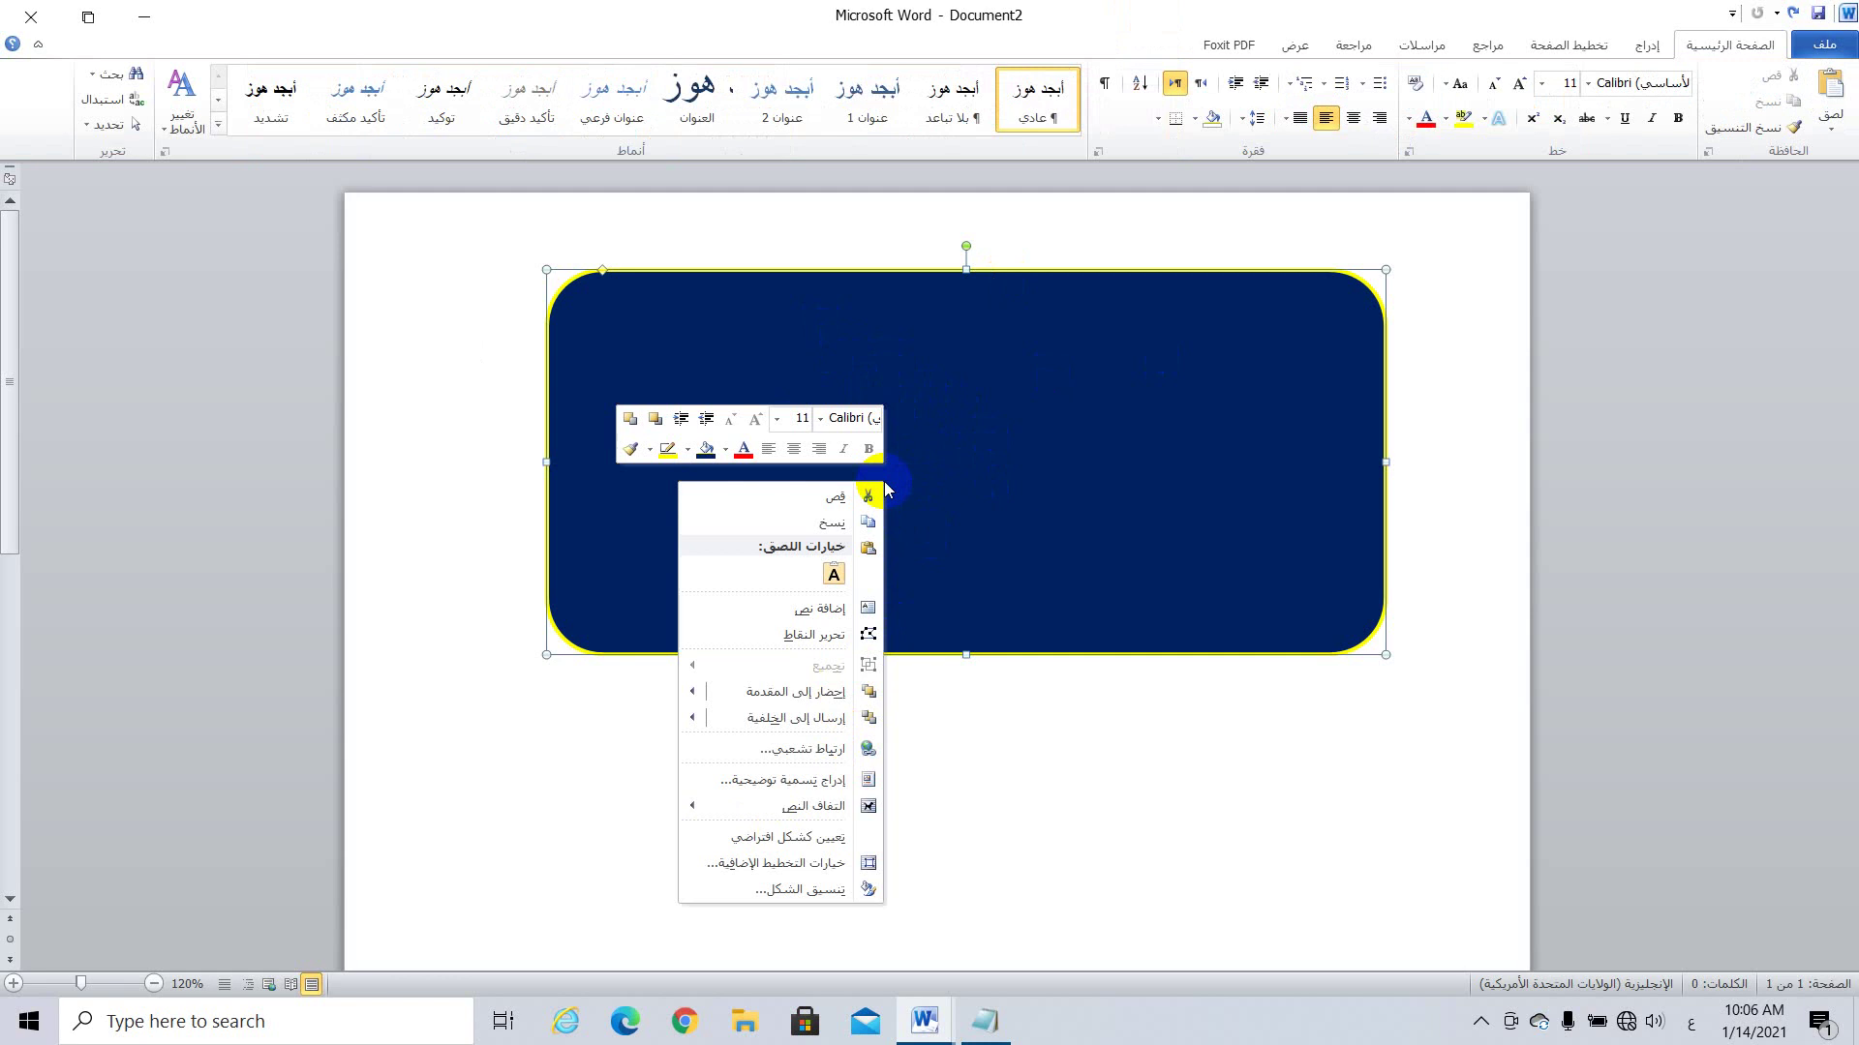
pyautogui.click(818, 523)
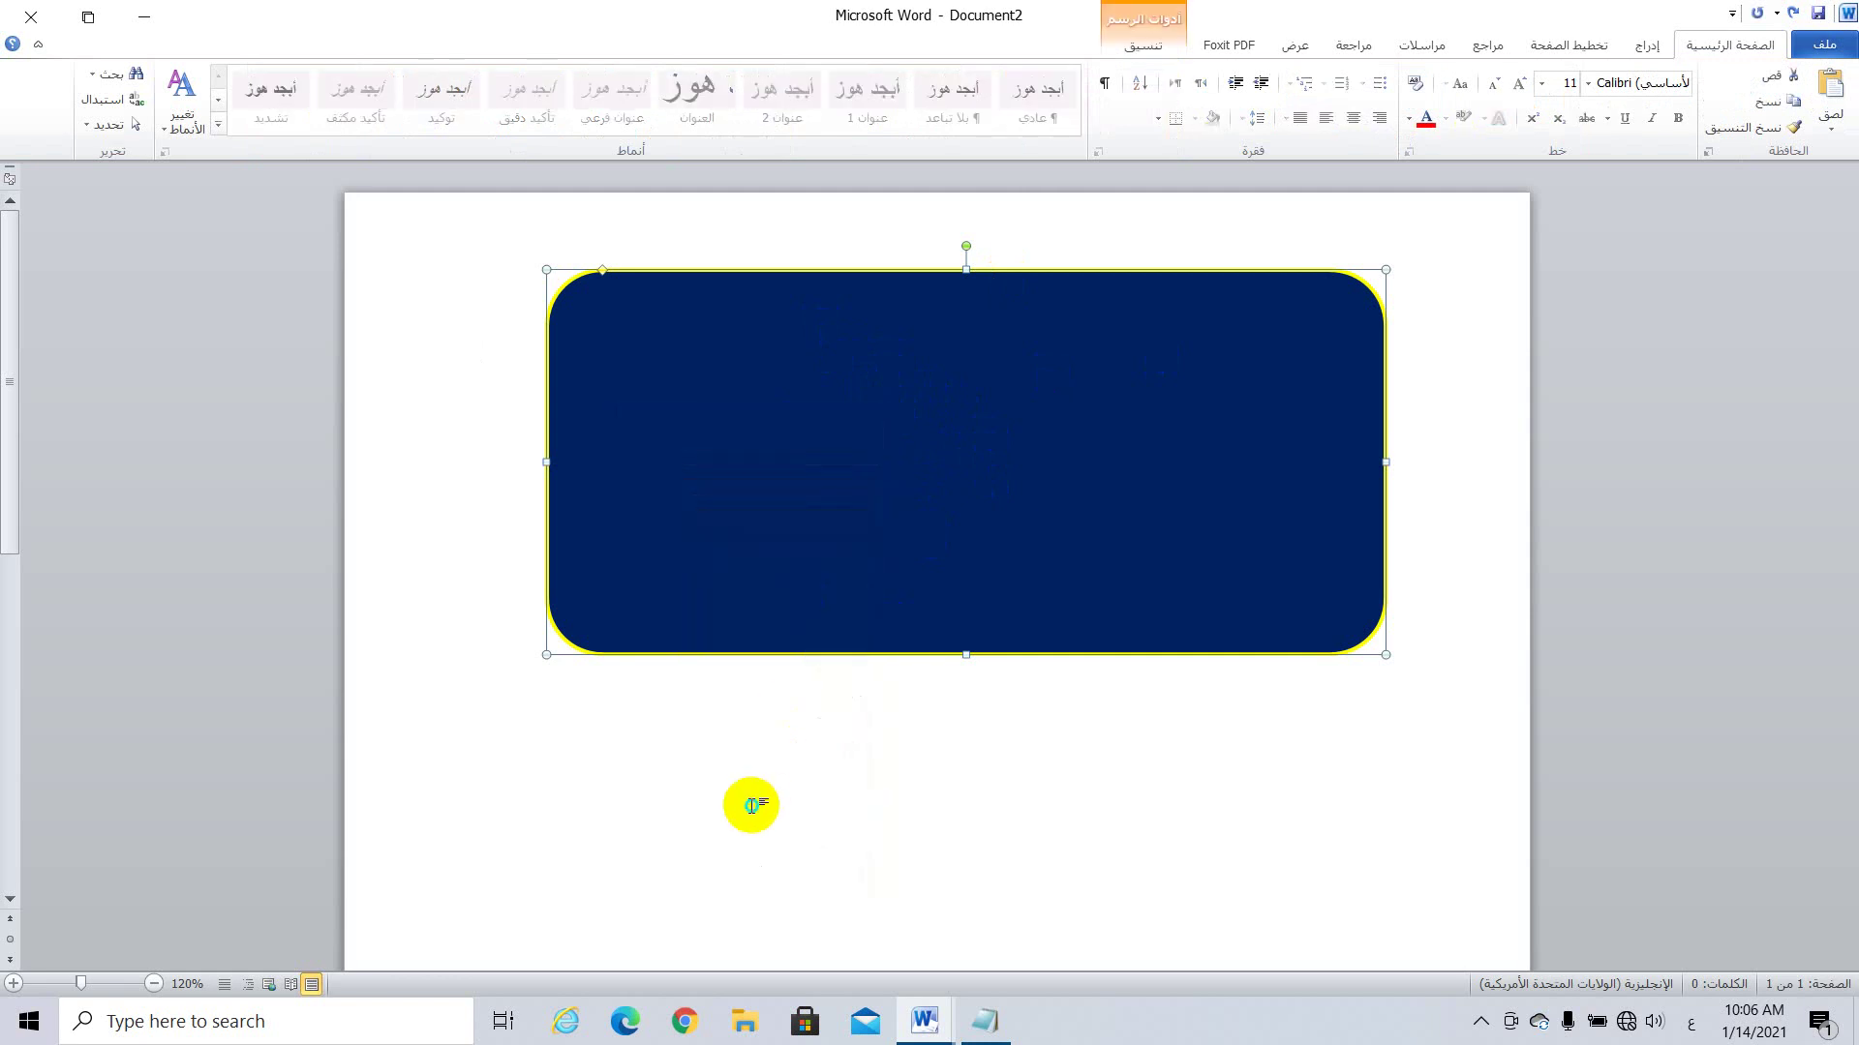
pyautogui.rightClick(751, 805)
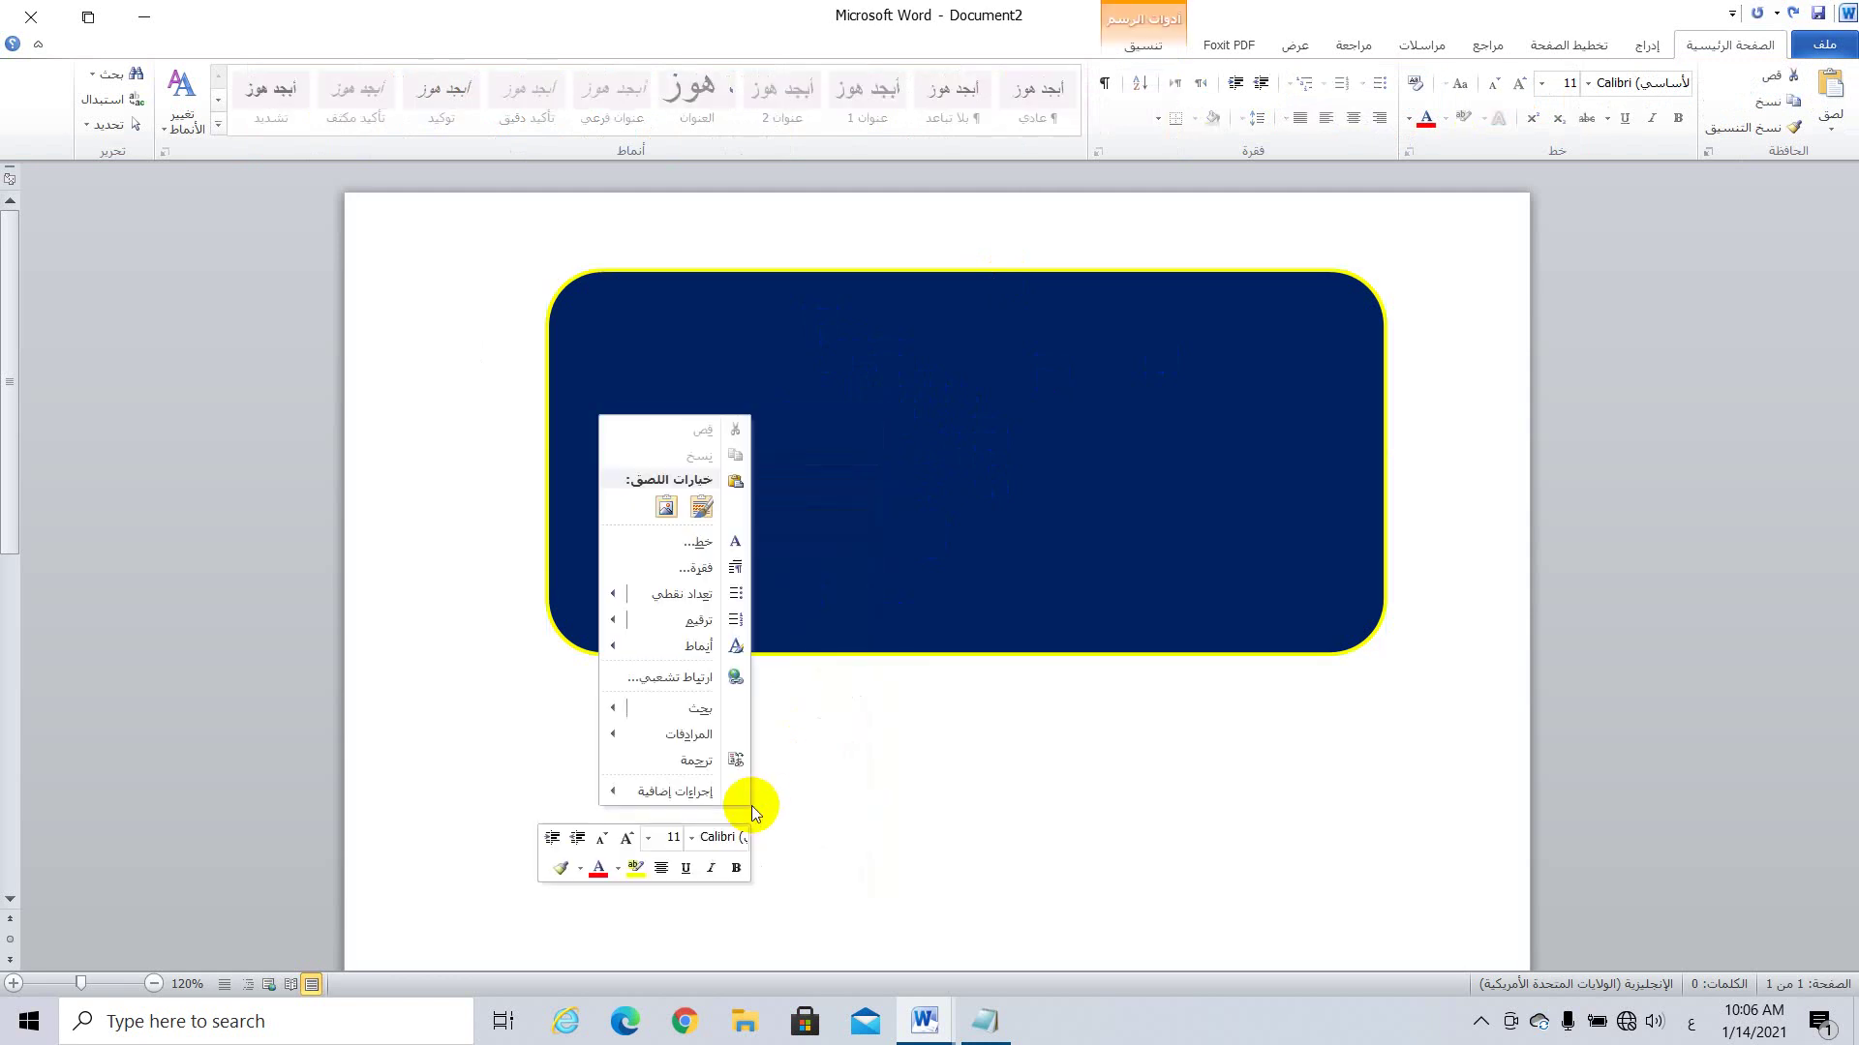
pyautogui.click(699, 510)
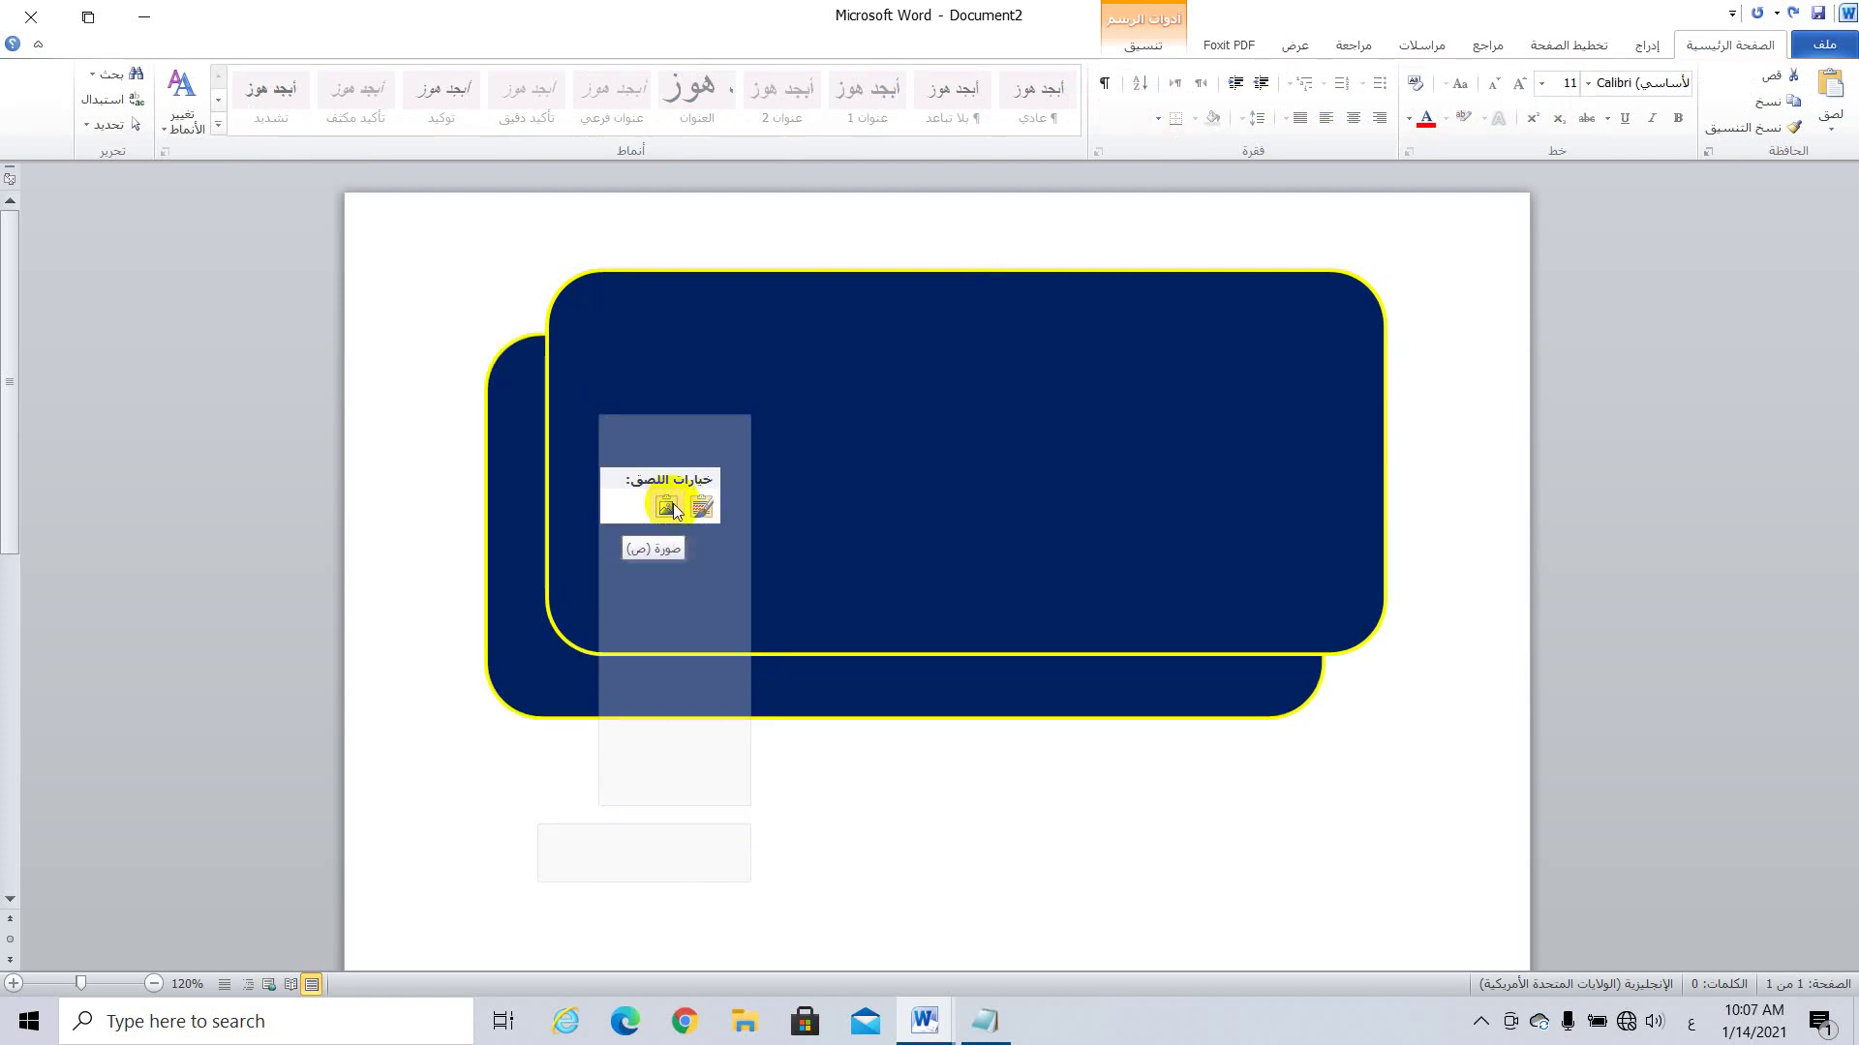
# Step: Paste the copied rounded rectangle and place the duplicate so it overlaps the lower part of the original
pyautogui.click(707, 504)
pyautogui.moveTo(1014, 418); pyautogui.dragTo(947, 674)
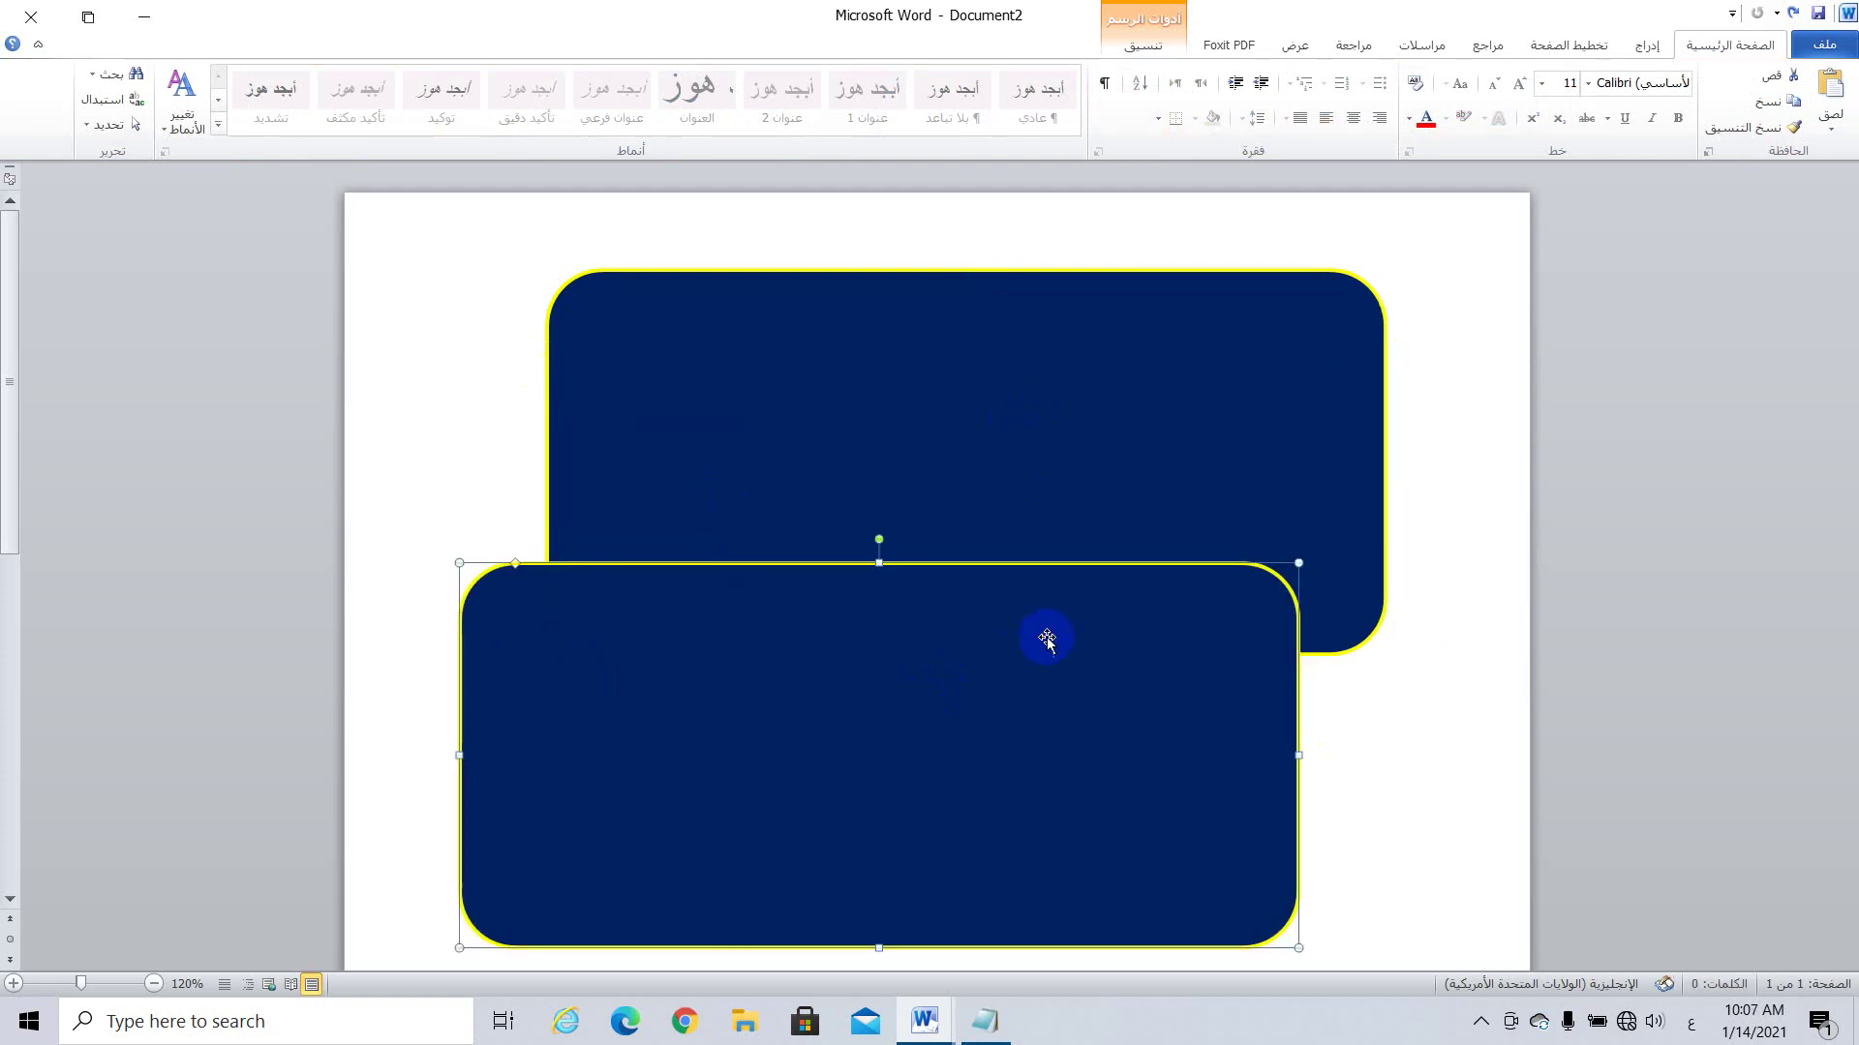
pyautogui.scroll(-2, 1037, 531)
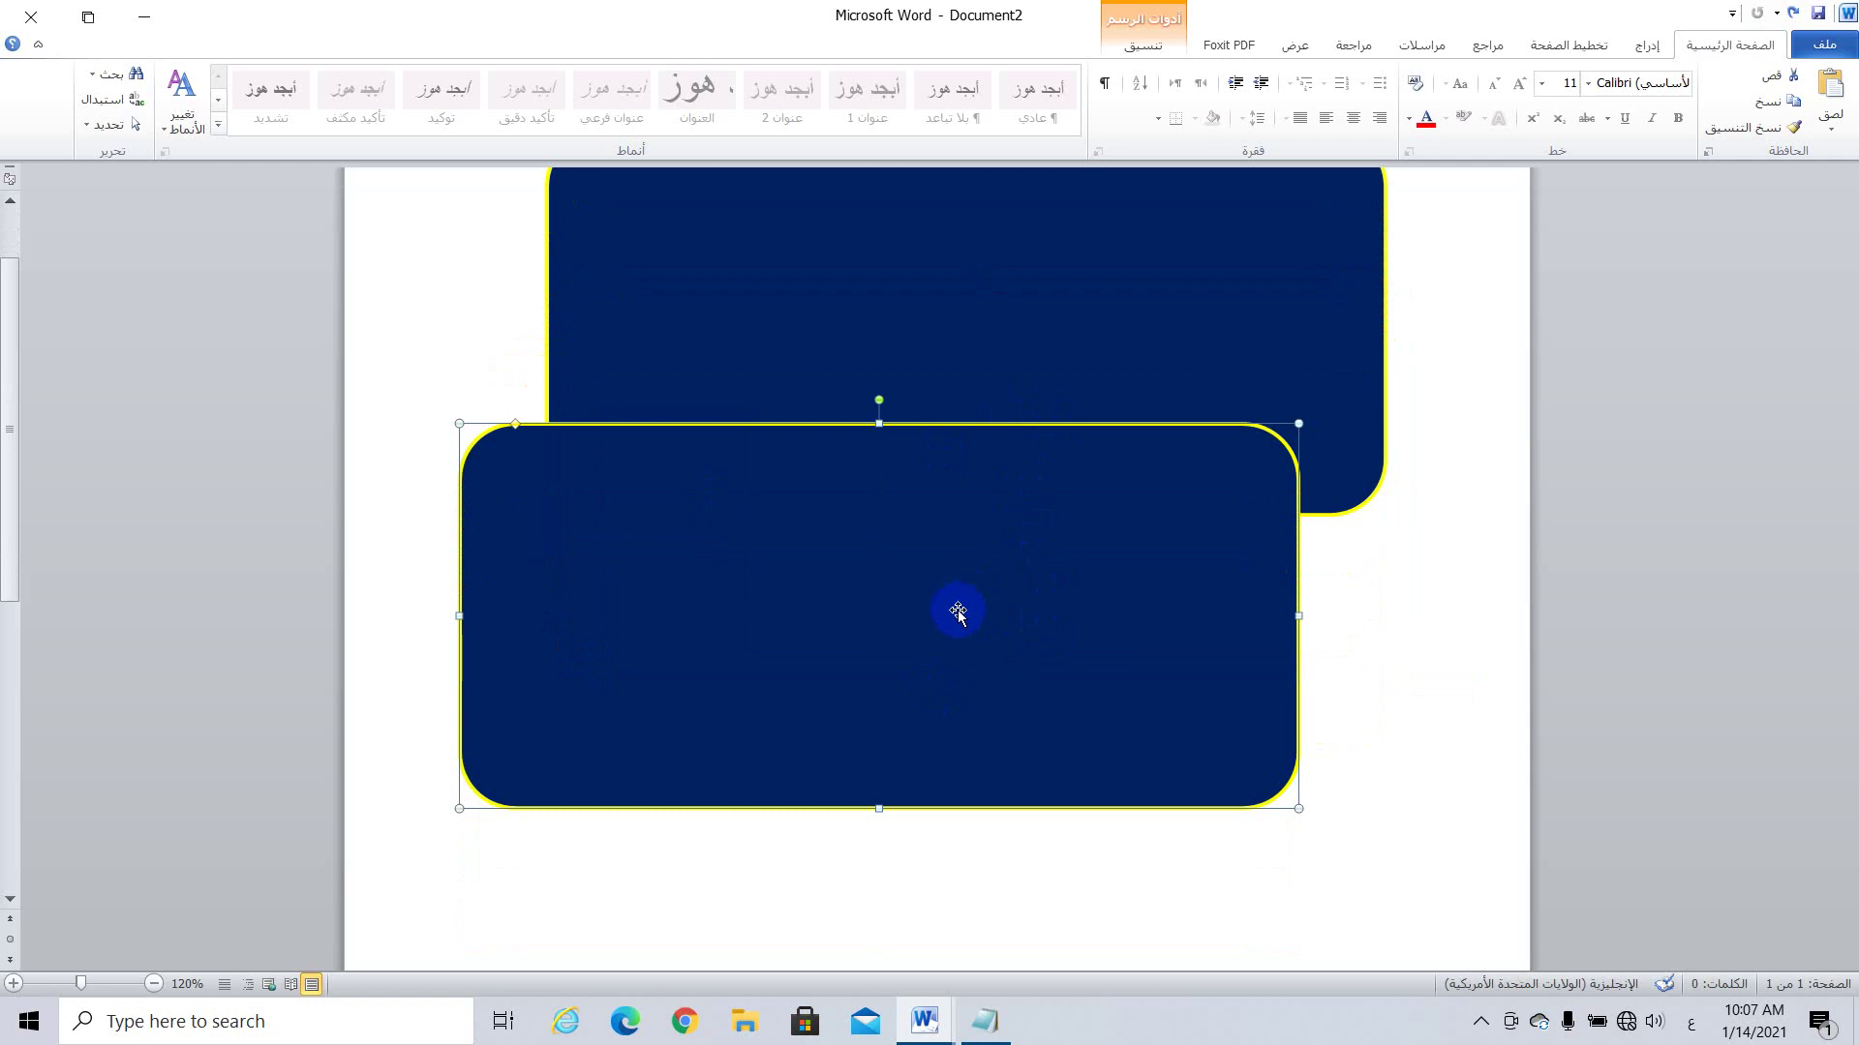
# Step: Delete the duplicate rectangle and move the remaining rounded rectangle slightly down and left on the page
pyautogui.rightClick(956, 611)
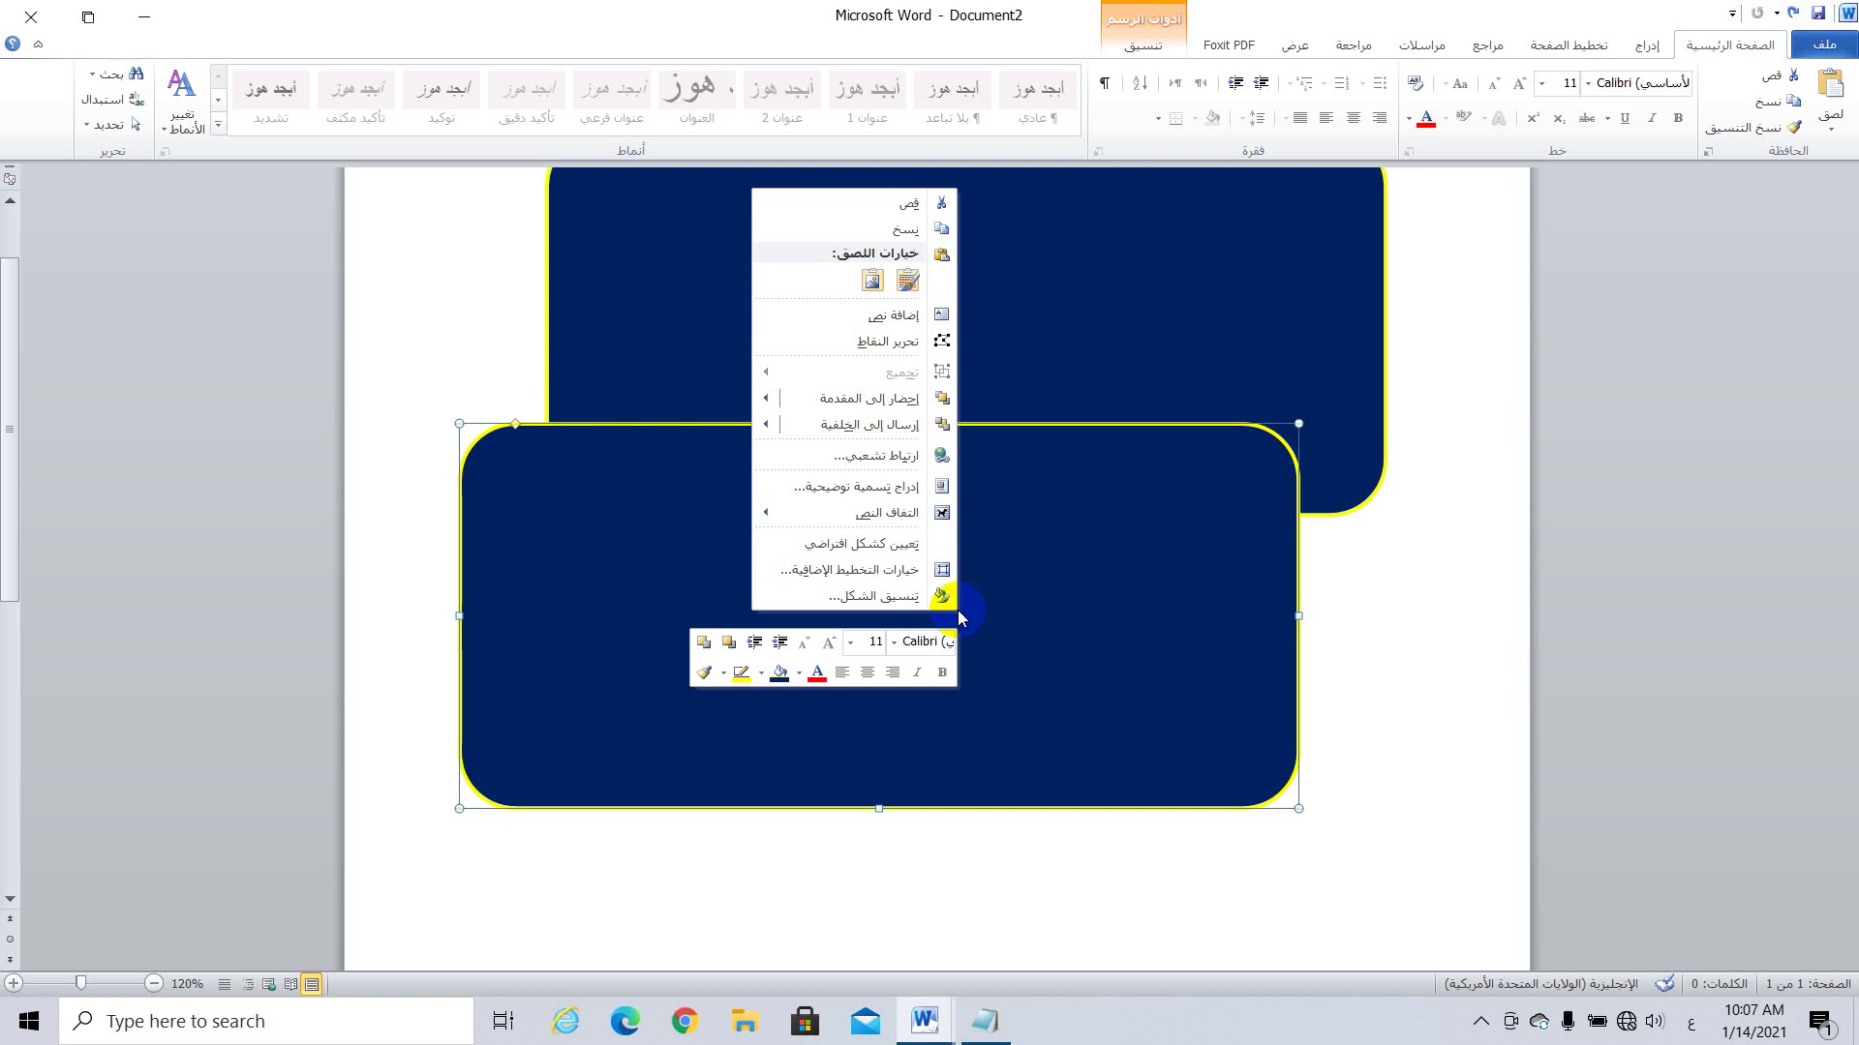
pyautogui.click(1468, 593)
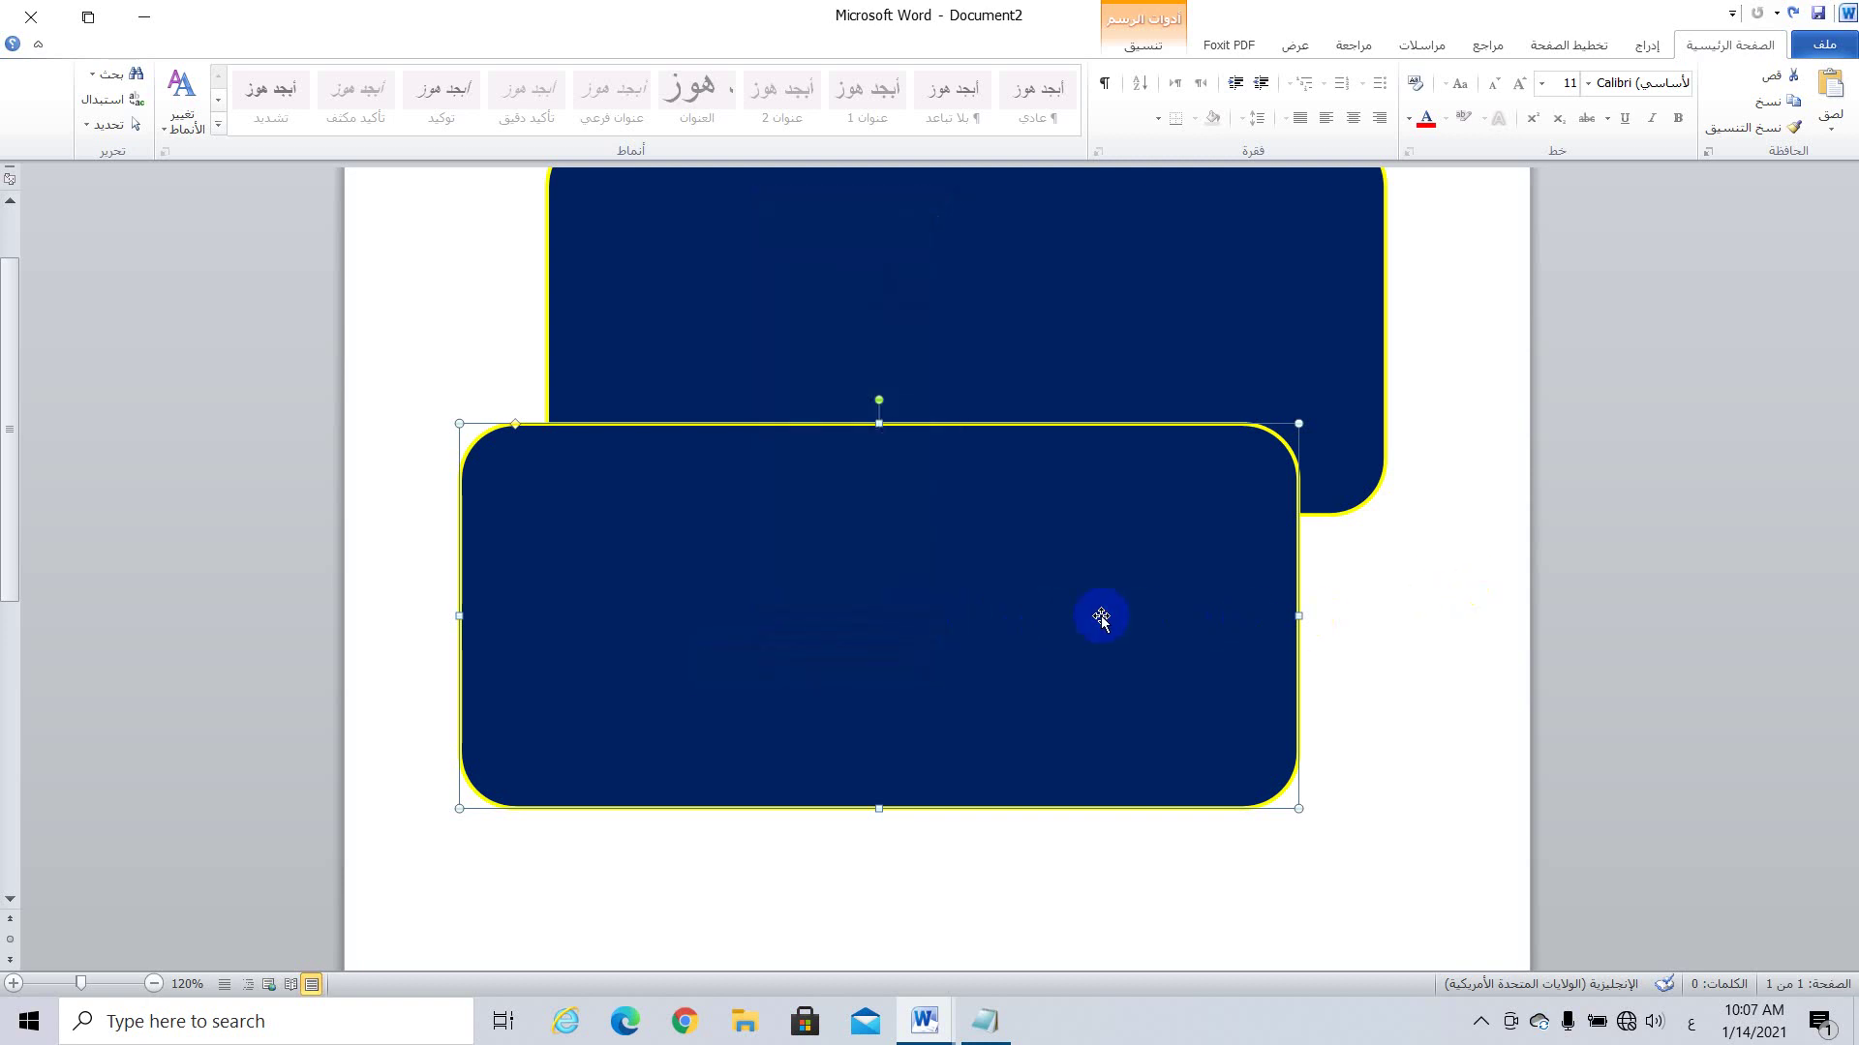
pyautogui.press('Delete')
pyautogui.scroll(3, 1065, 567)
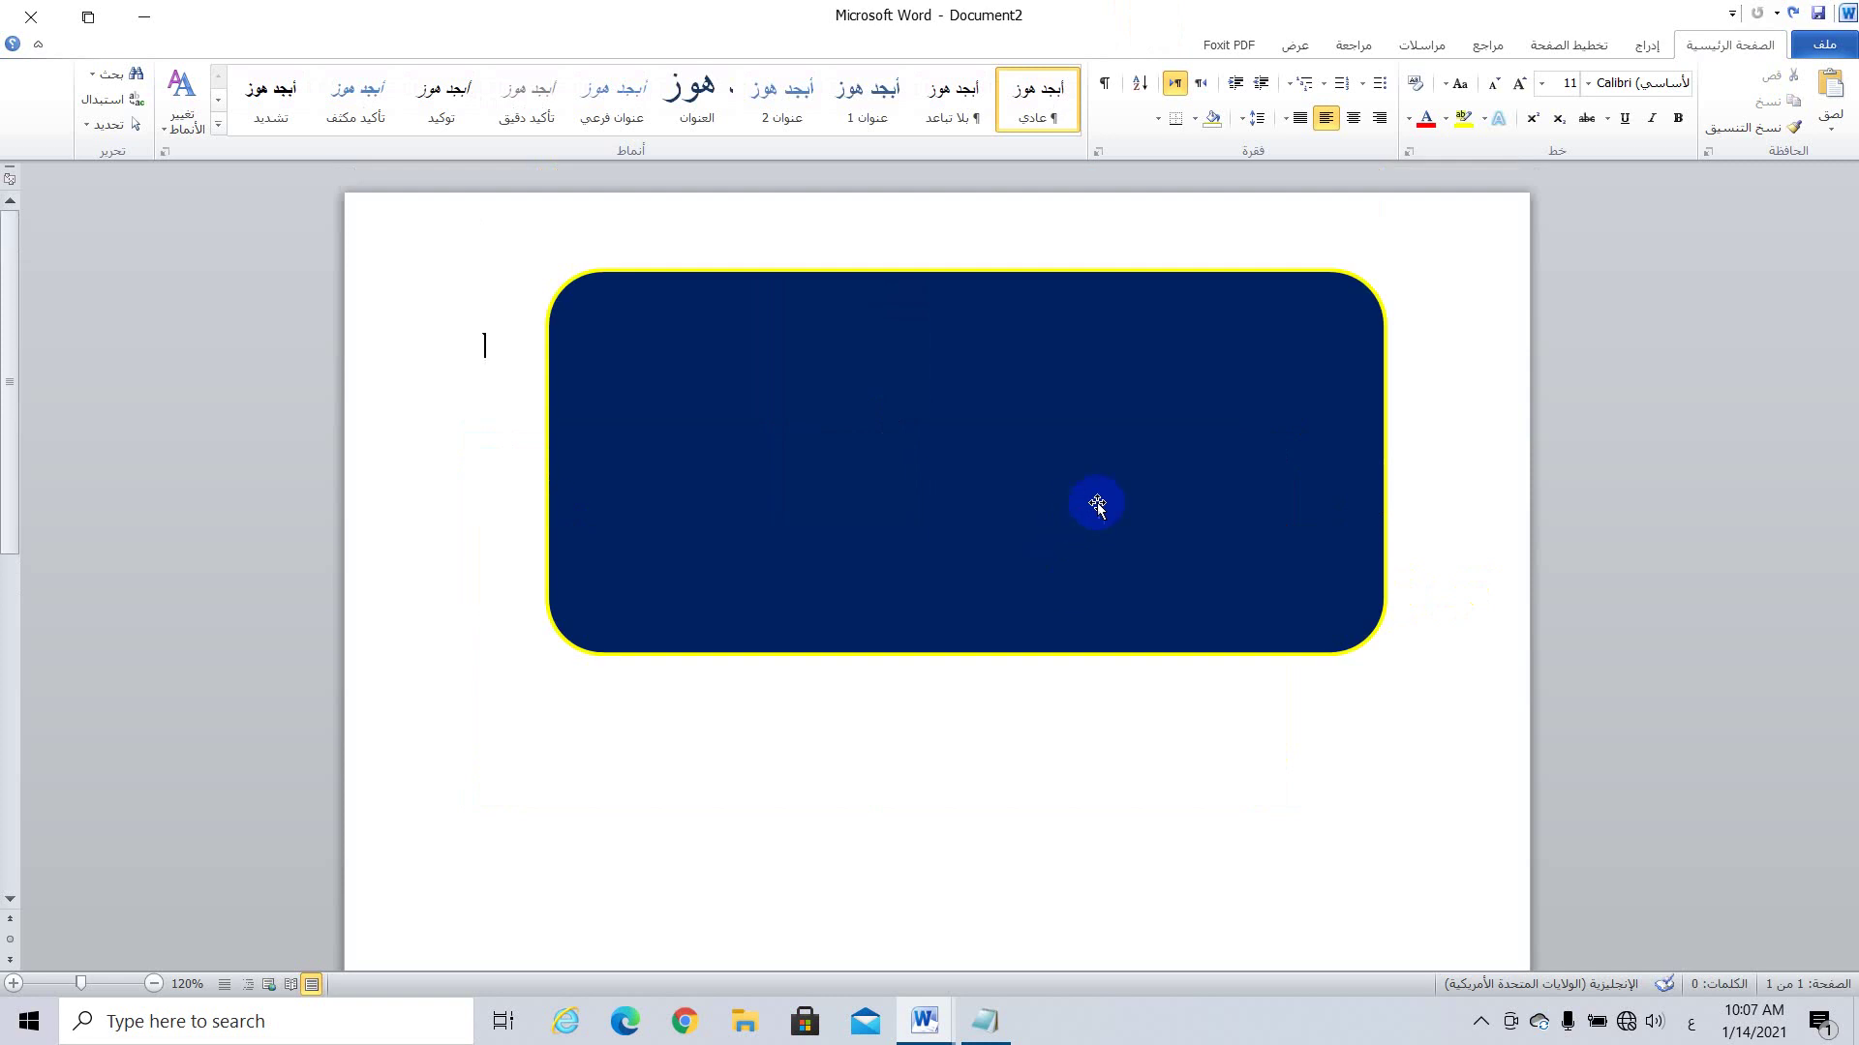
pyautogui.moveTo(1097, 503)
pyautogui.mouseDown()
pyautogui.moveTo(1037, 477)
pyautogui.moveTo(1017, 545)
pyautogui.mouseUp()
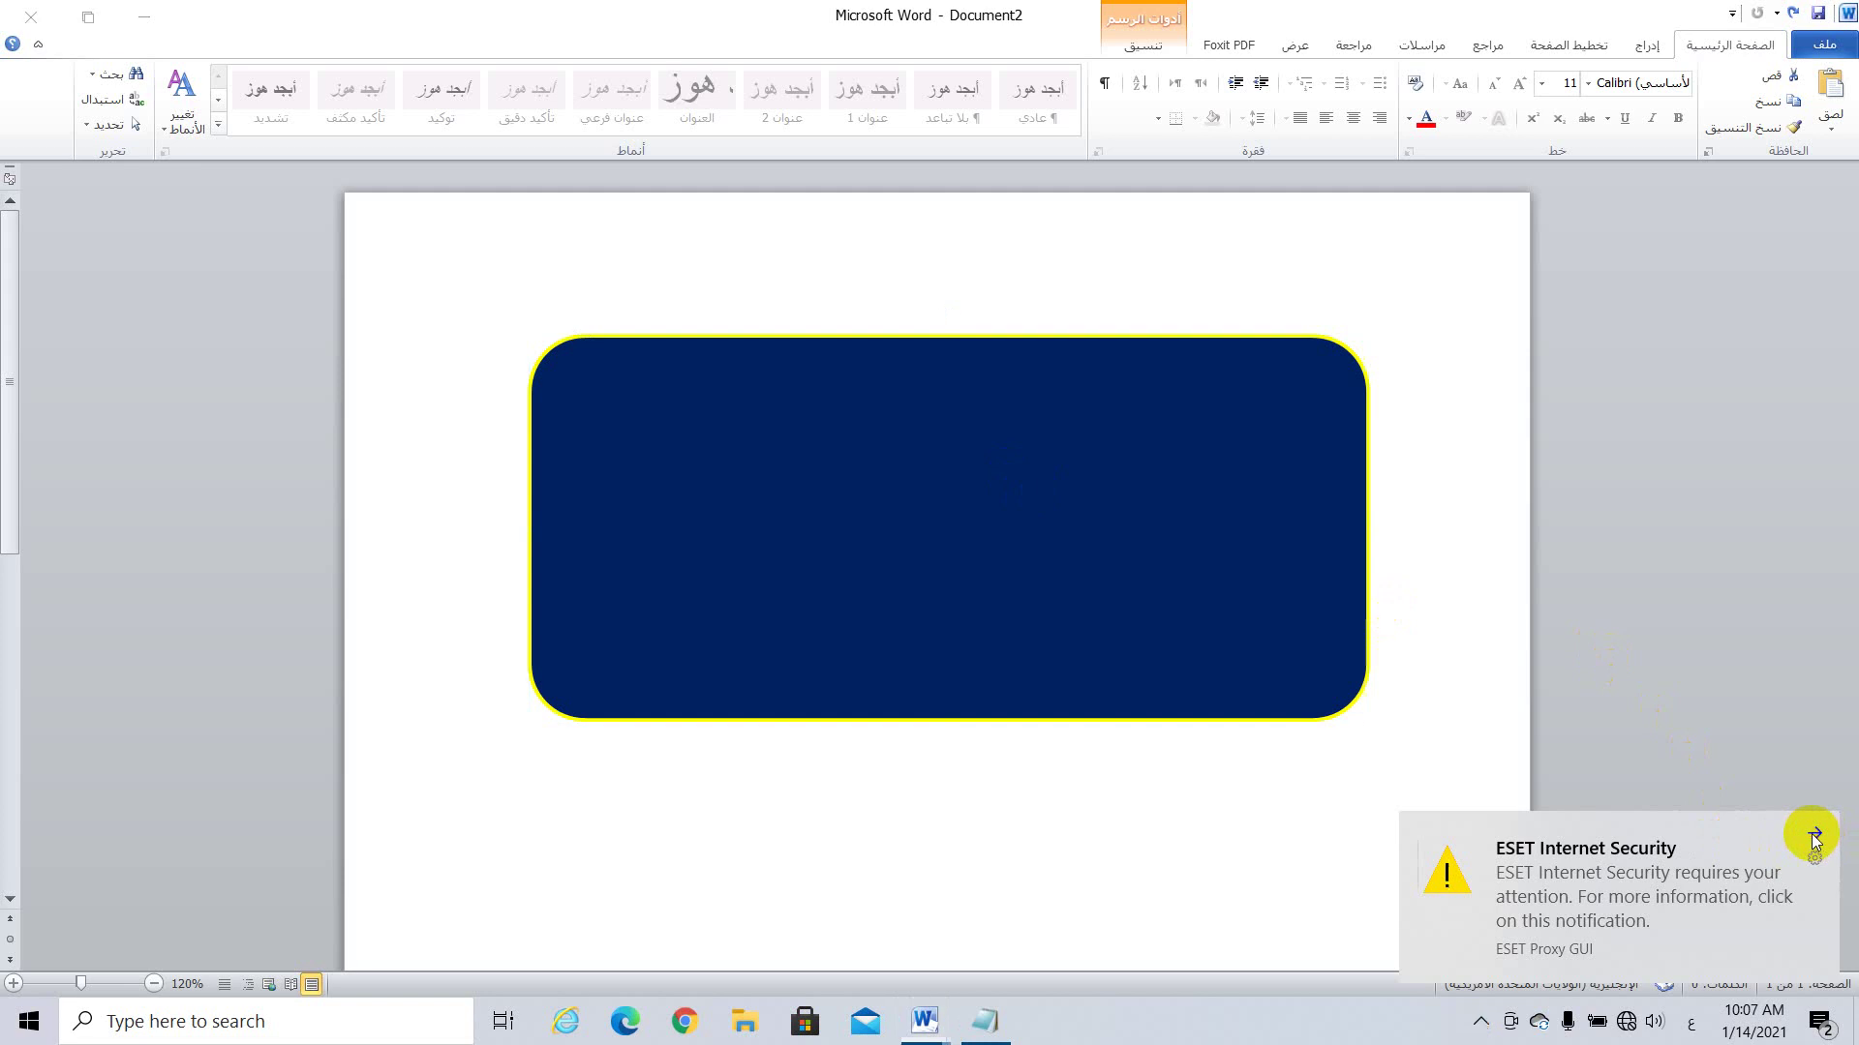
pyautogui.click(1814, 834)
# Step: Add the text "جامعة ذي قار" inside the dark blue rounded rectangle
pyautogui.rightClick(1039, 538)
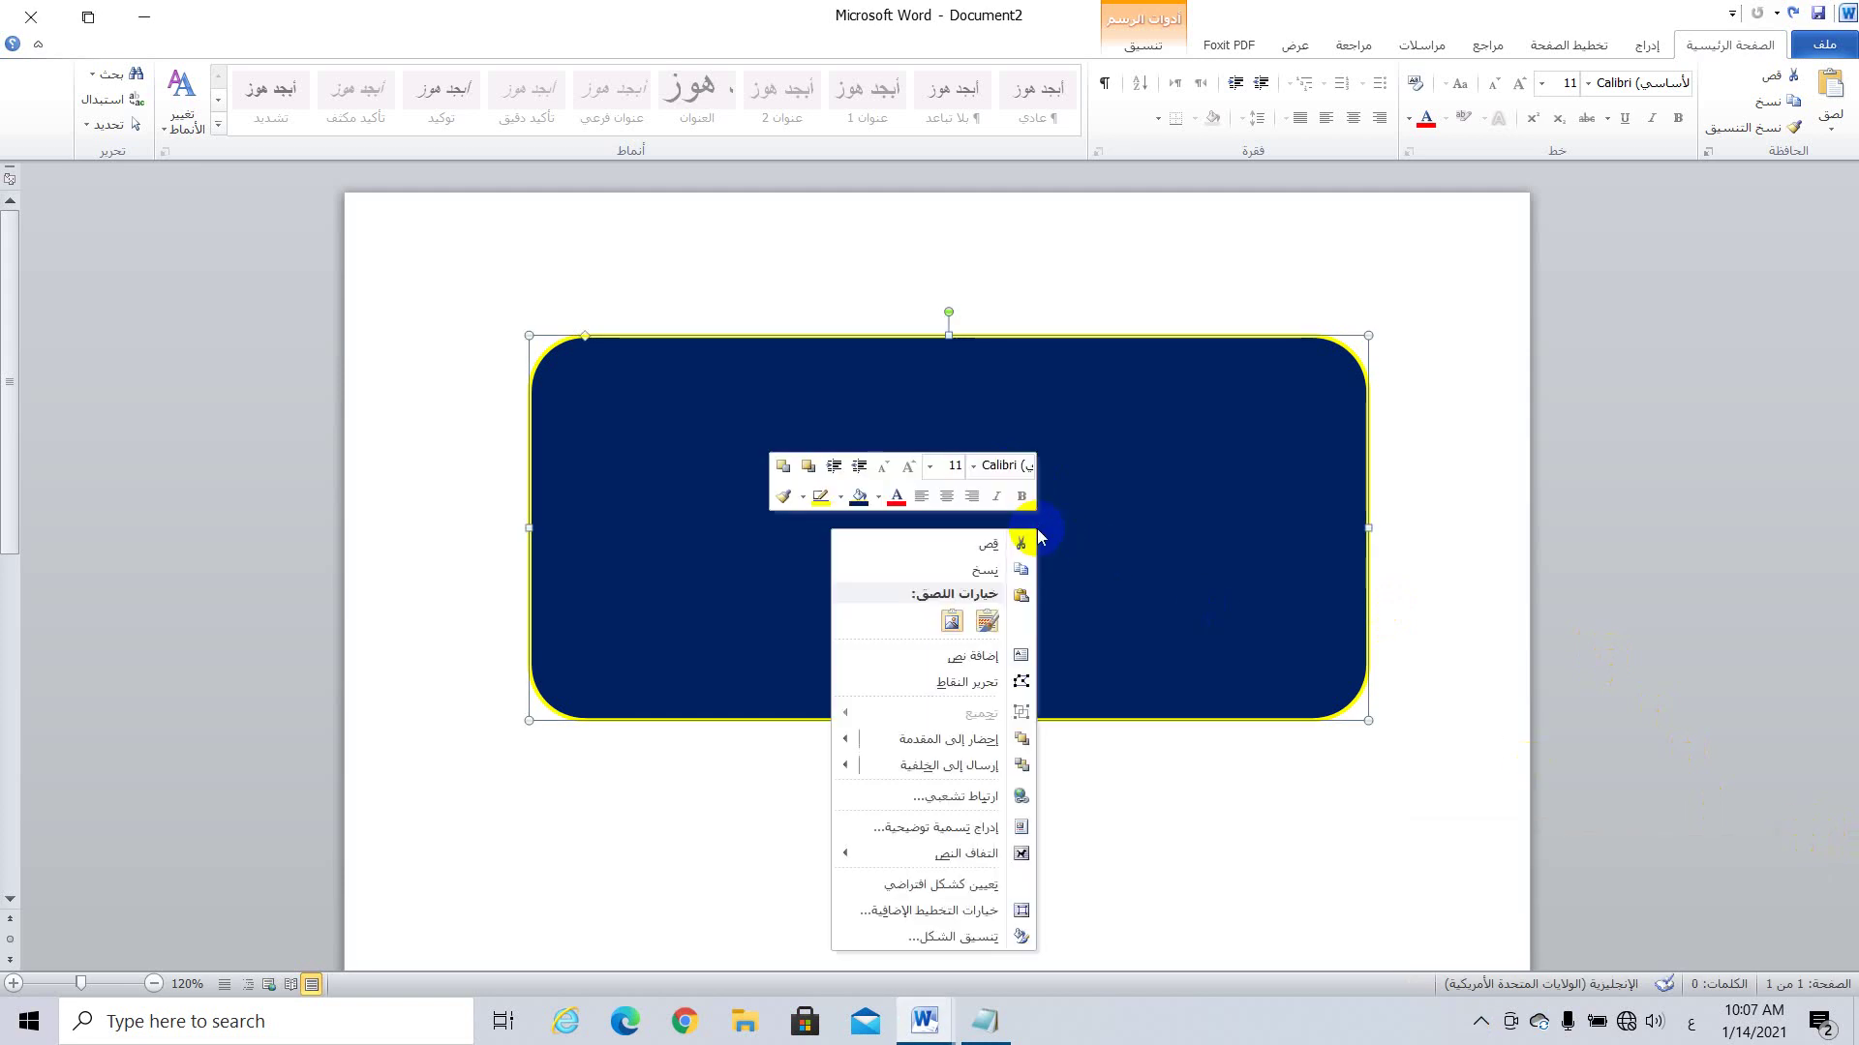
pyautogui.click(971, 659)
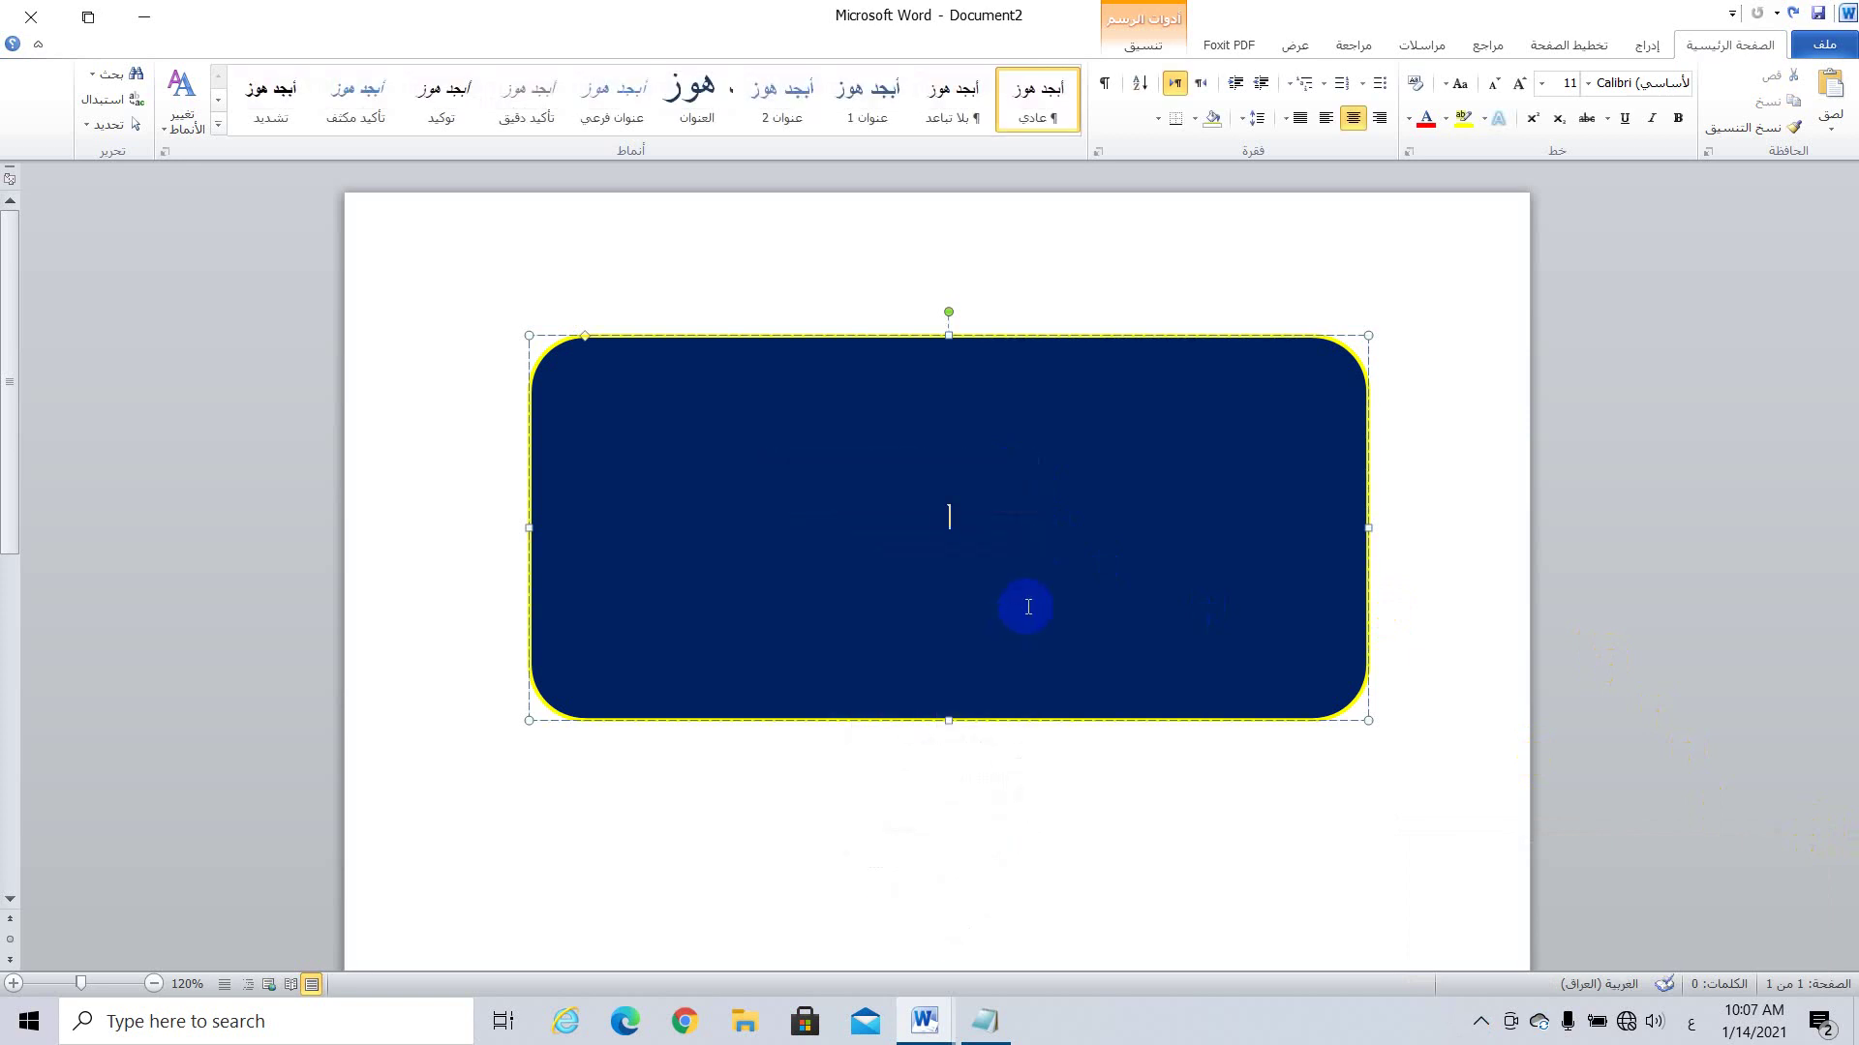
pyautogui.write('جامعة ذ')
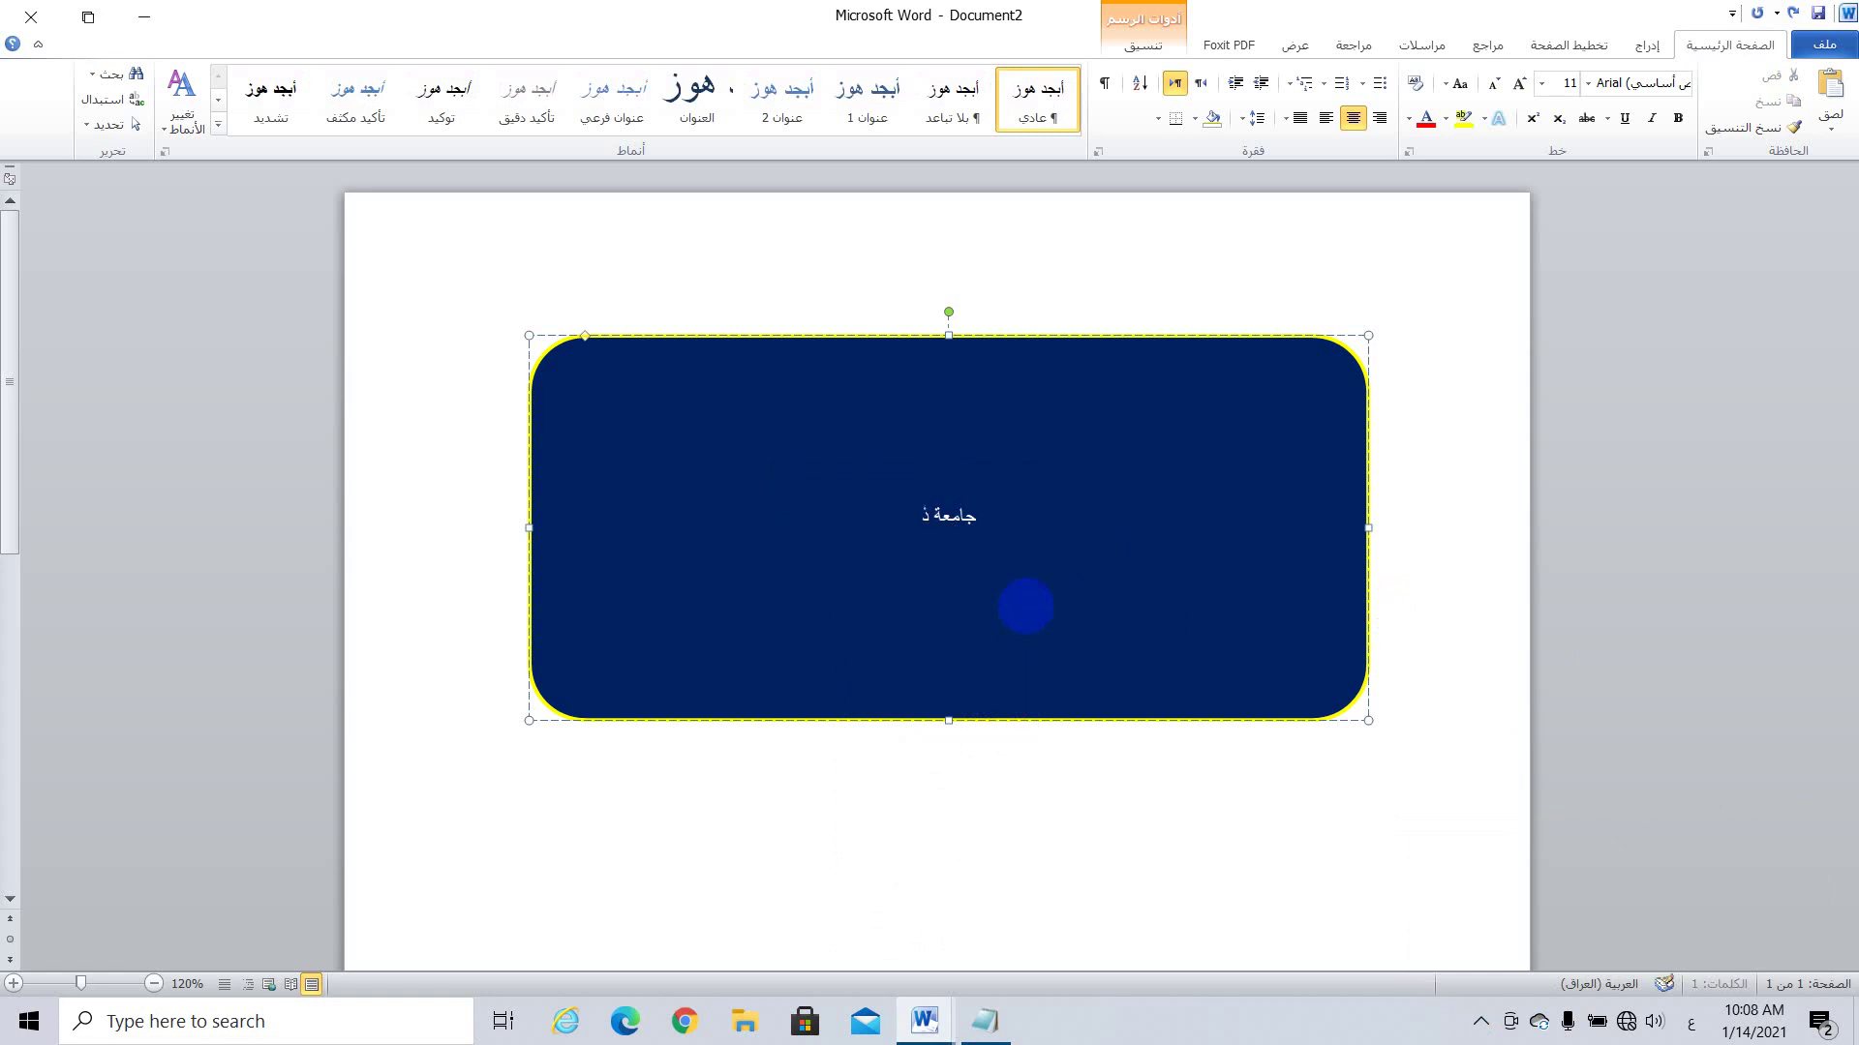
pyautogui.write('ي قار')
# Step: Select all the text inside the rounded rectangle and set its font size to 36
pyautogui.hotkey('ctrl', 'a')
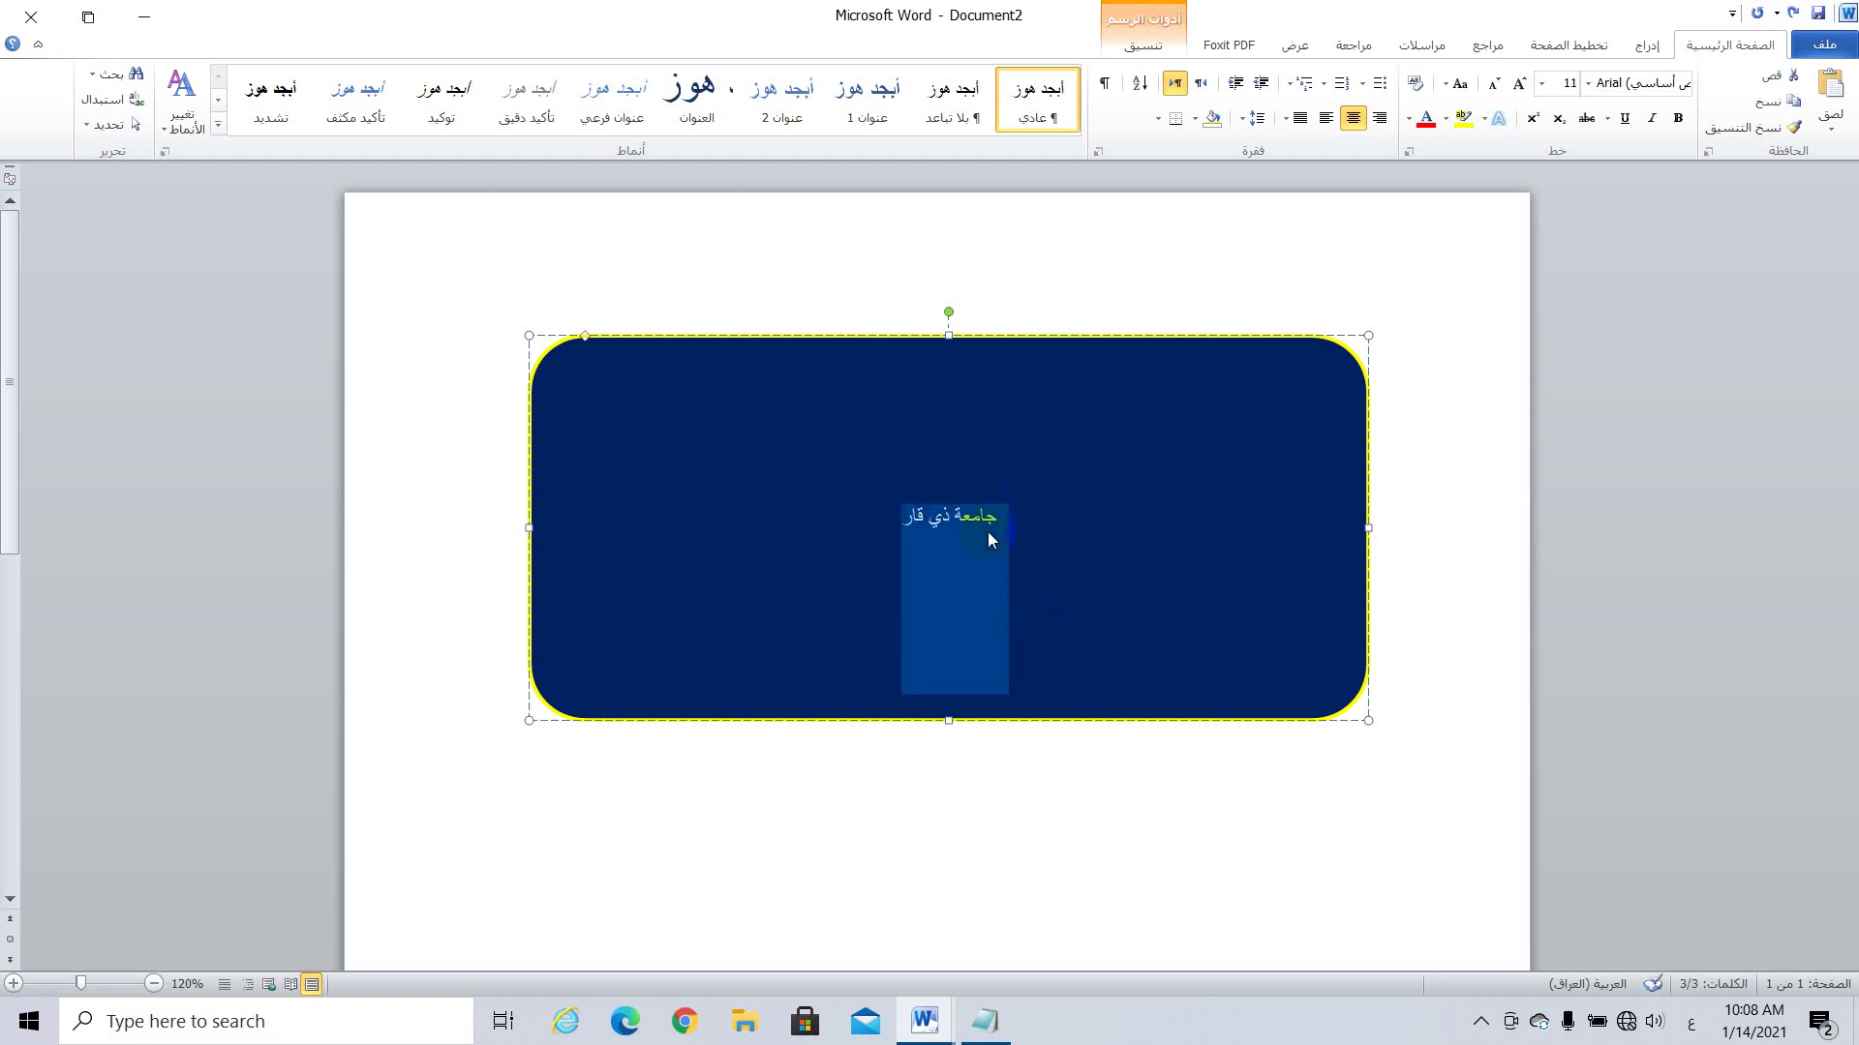
pyautogui.click(996, 516)
pyautogui.doubleClick(907, 516)
pyautogui.click(883, 516)
pyautogui.moveTo(925, 516); pyautogui.dragTo(1007, 519)
pyautogui.click(987, 518)
pyautogui.click(1000, 519)
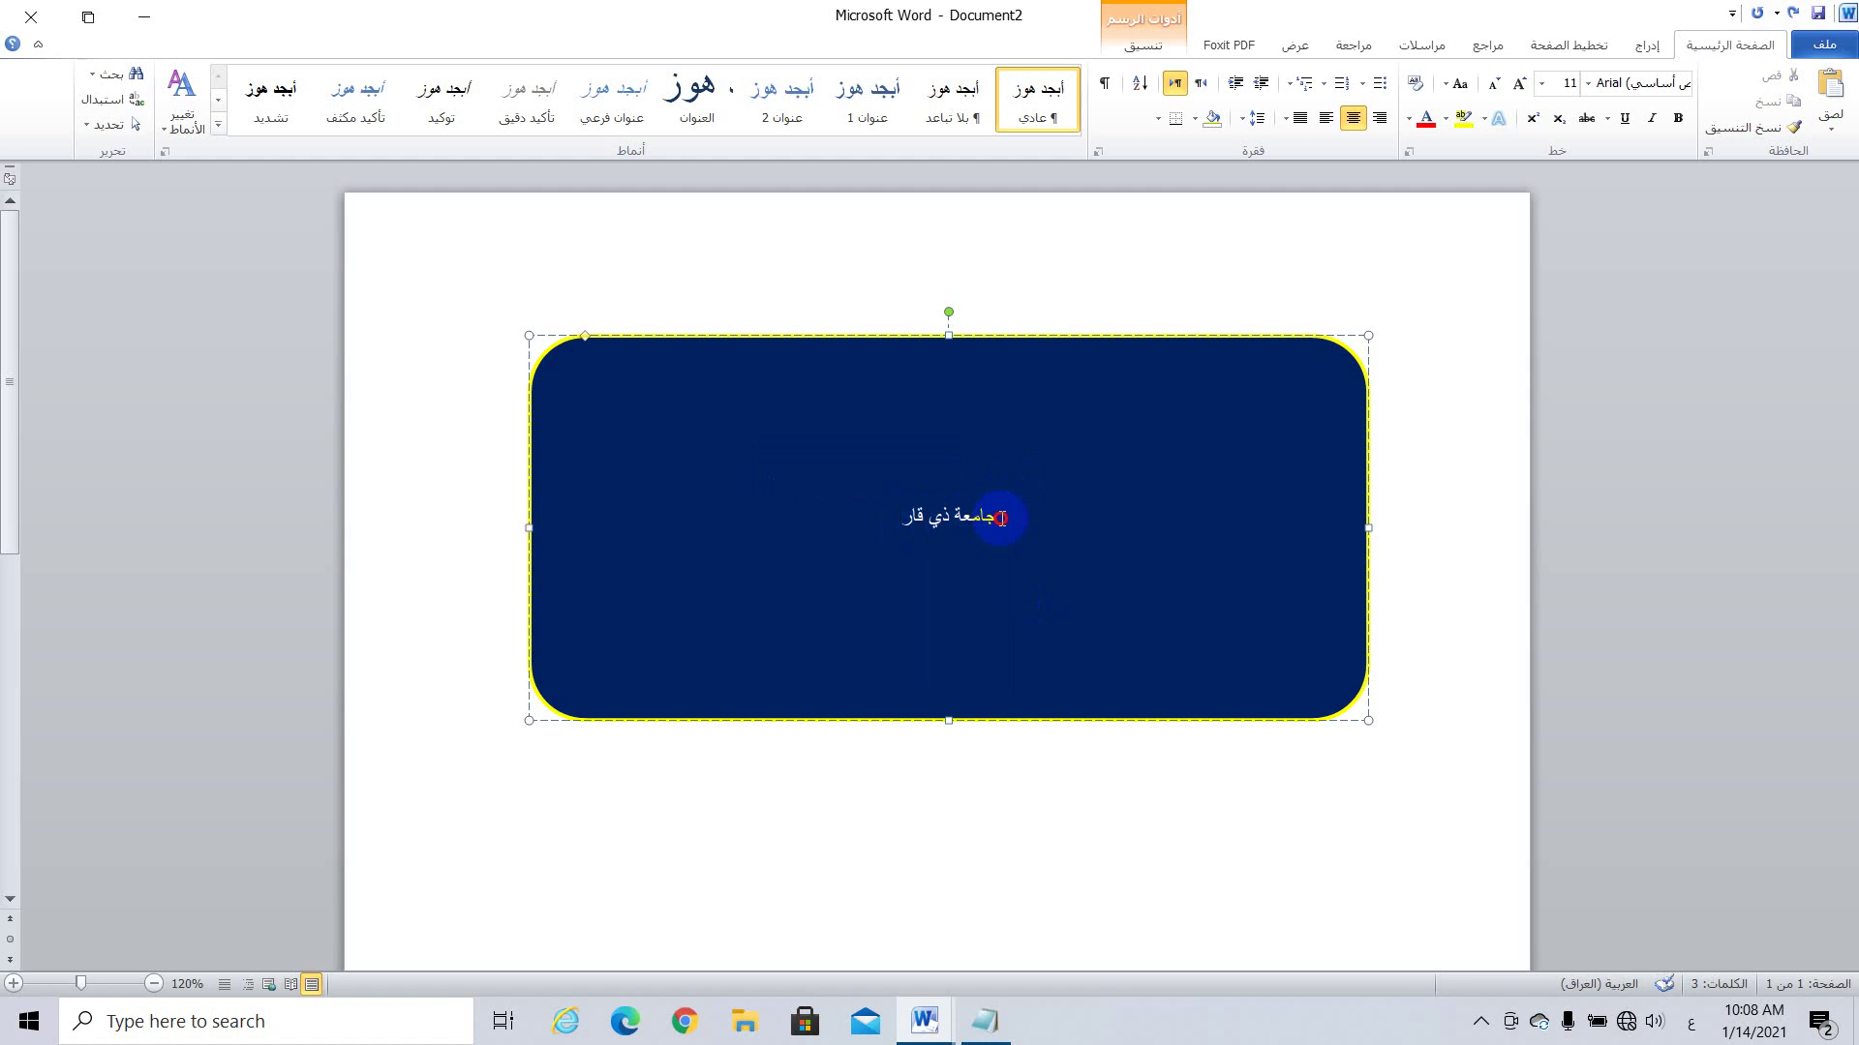
pyautogui.hotkey('ctrl', 'a')
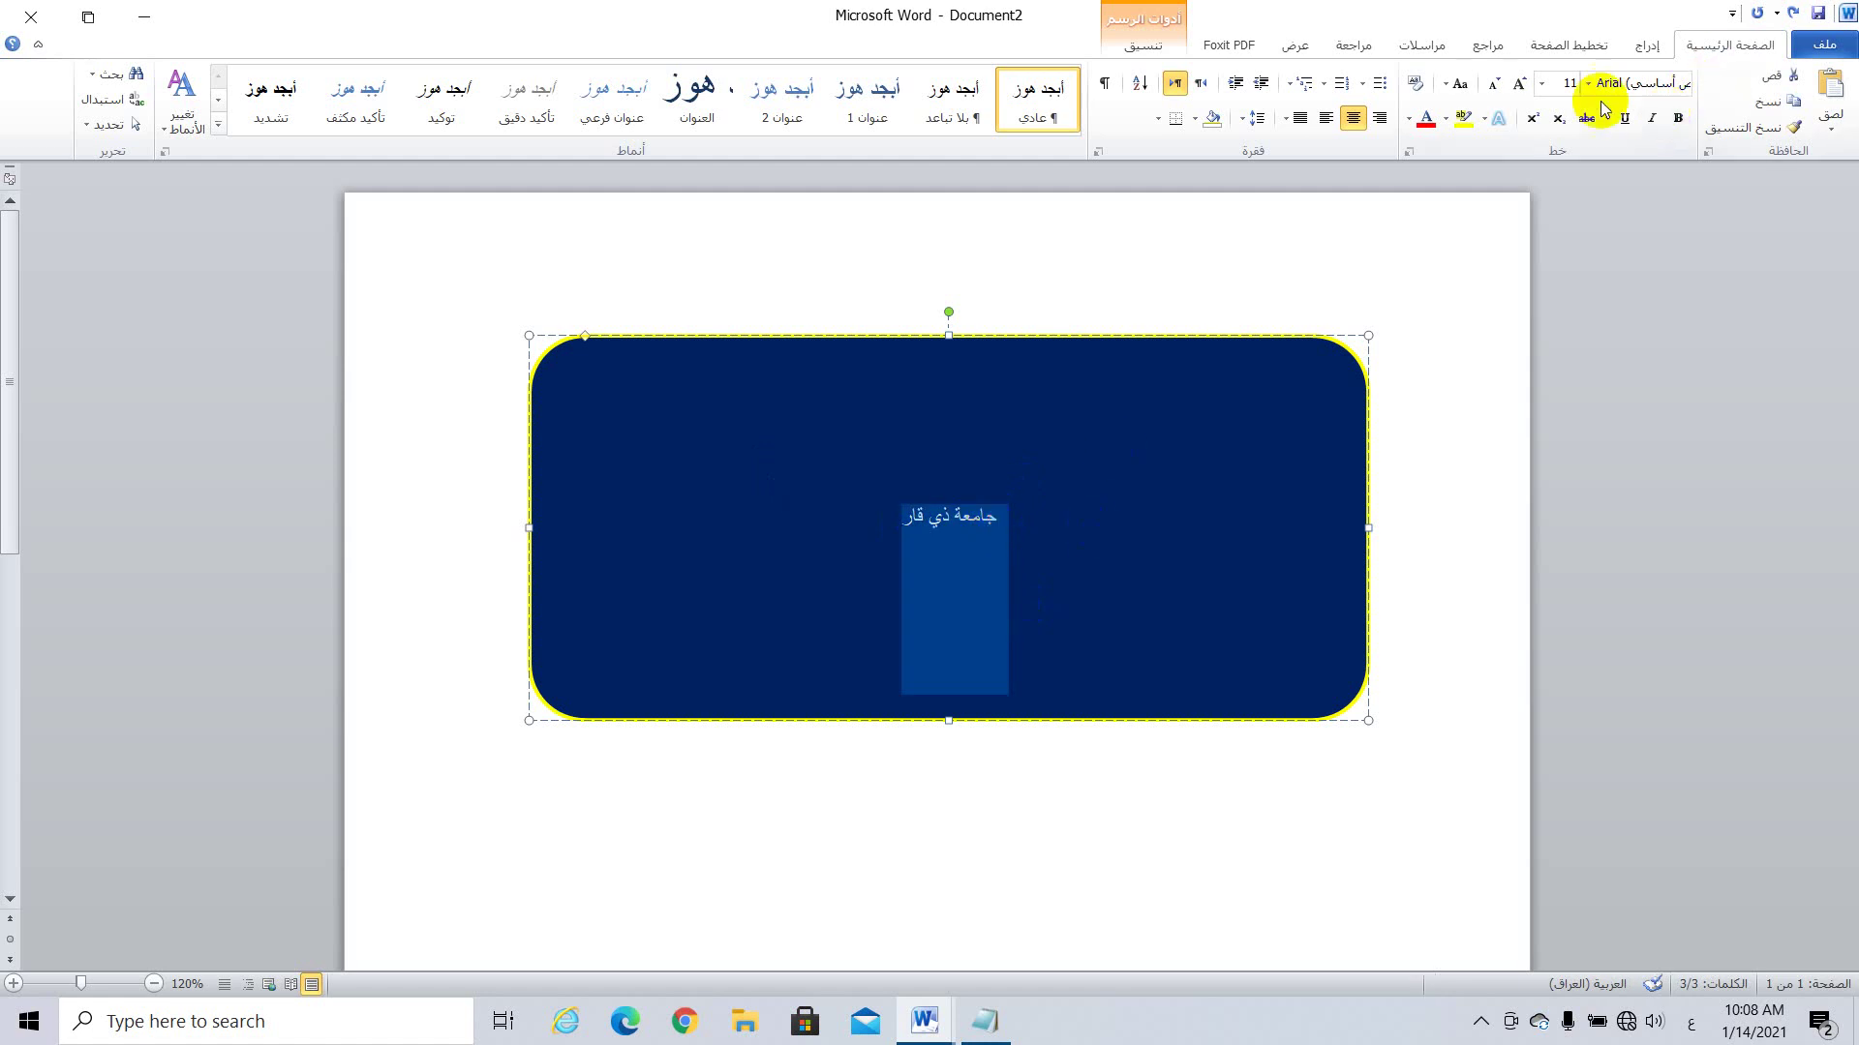
pyautogui.click(1540, 83)
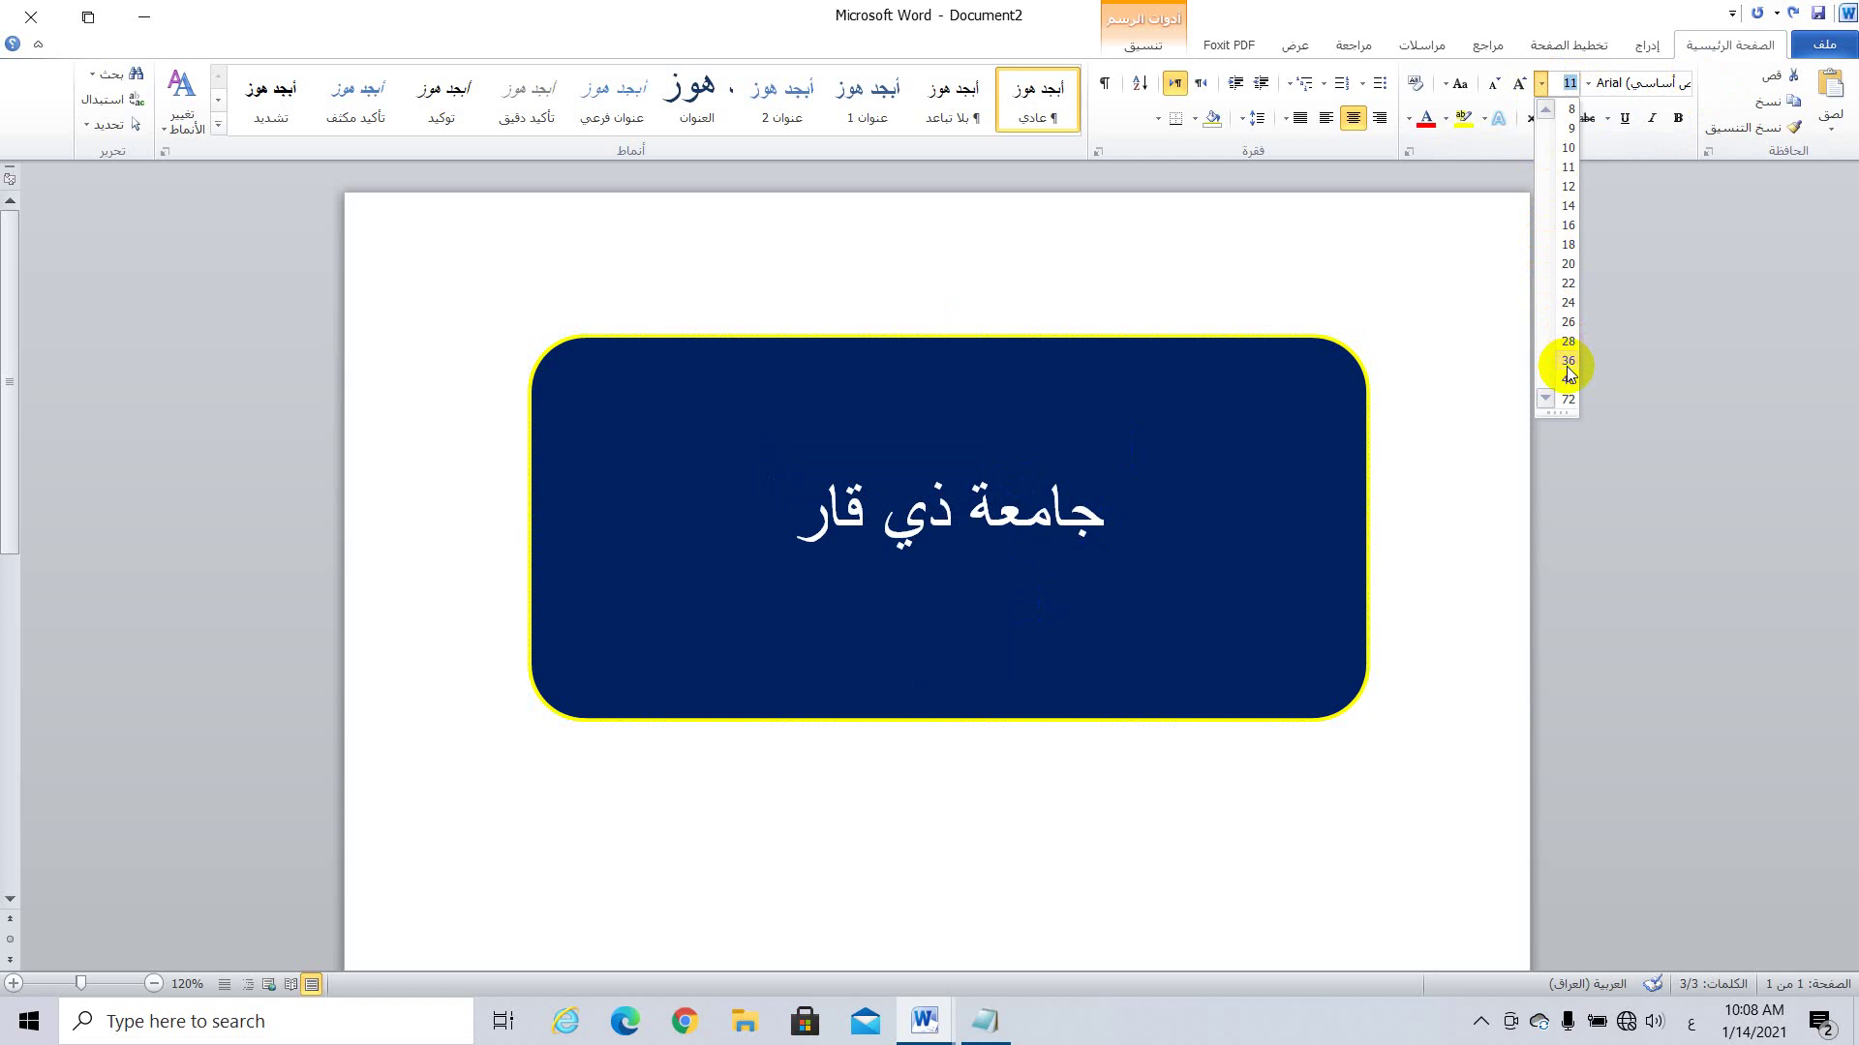
pyautogui.click(1568, 360)
# Step: Change the font of the rectangle's text to PT Bold Heading
pyautogui.click(1589, 84)
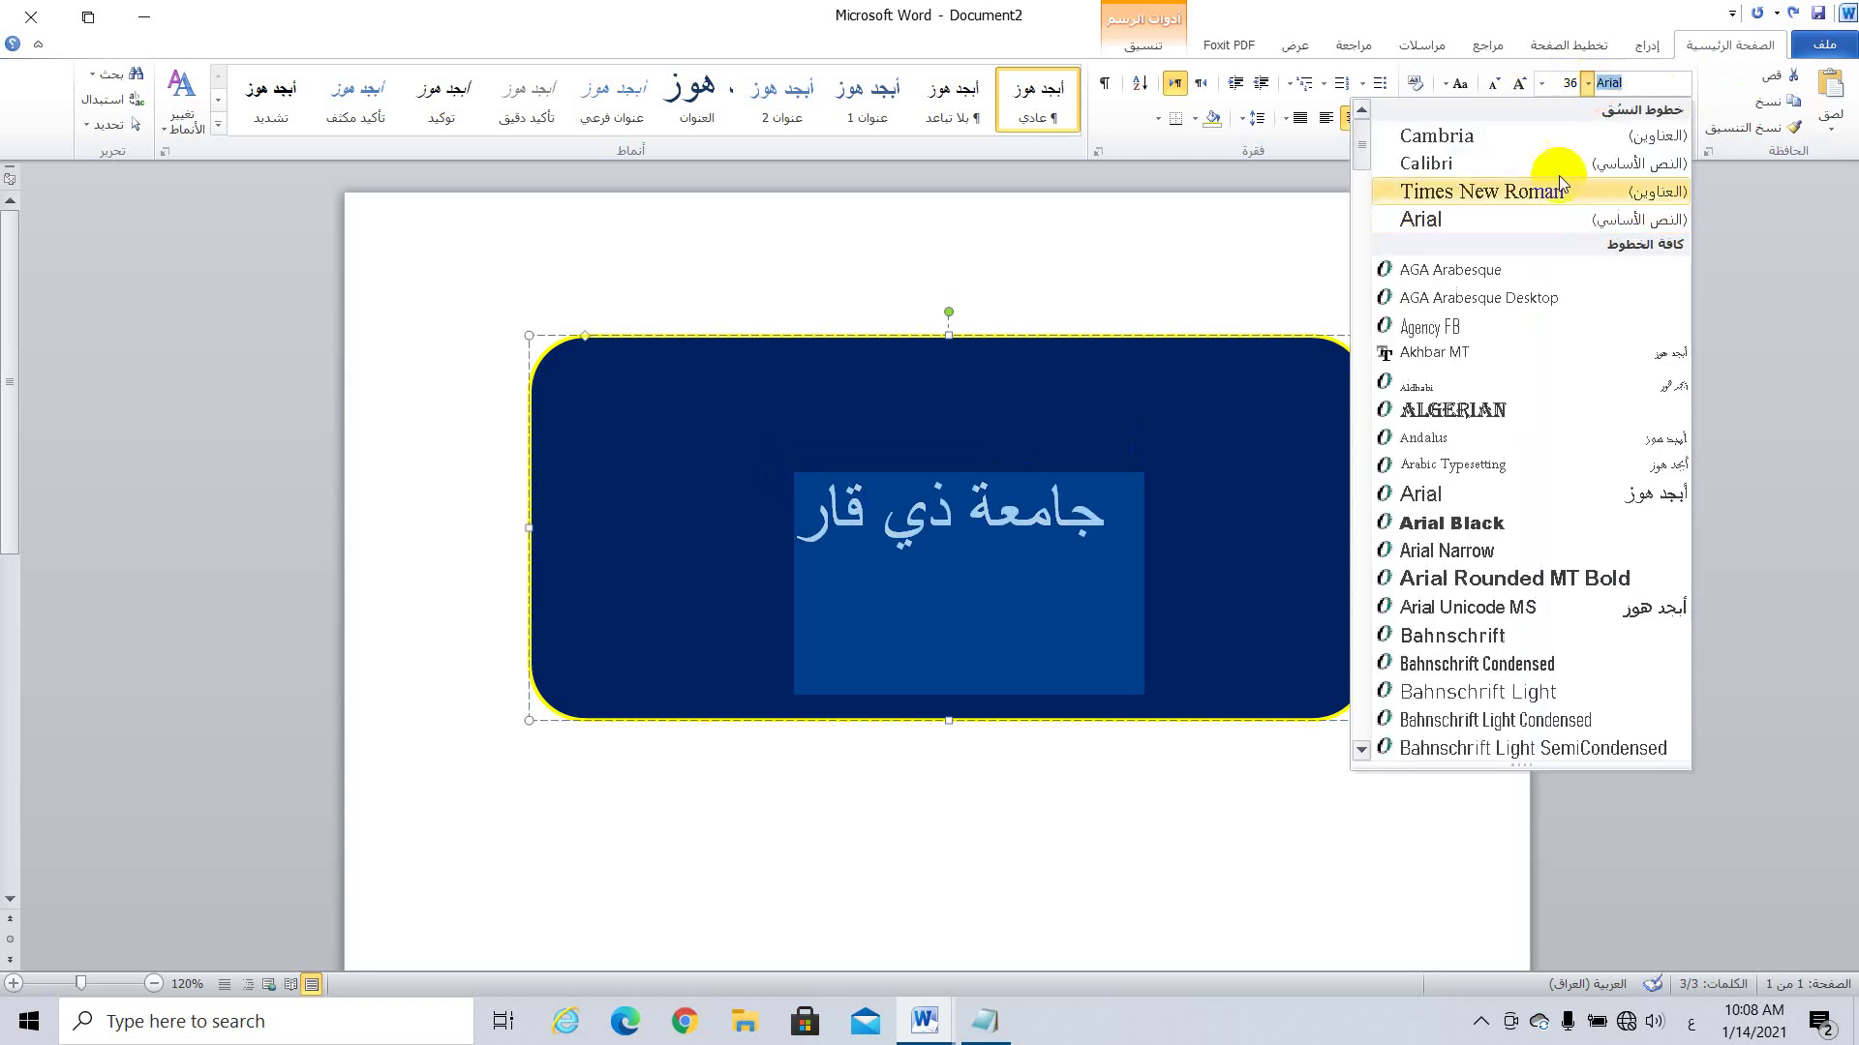
pyautogui.scroll(-20, 1510, 245)
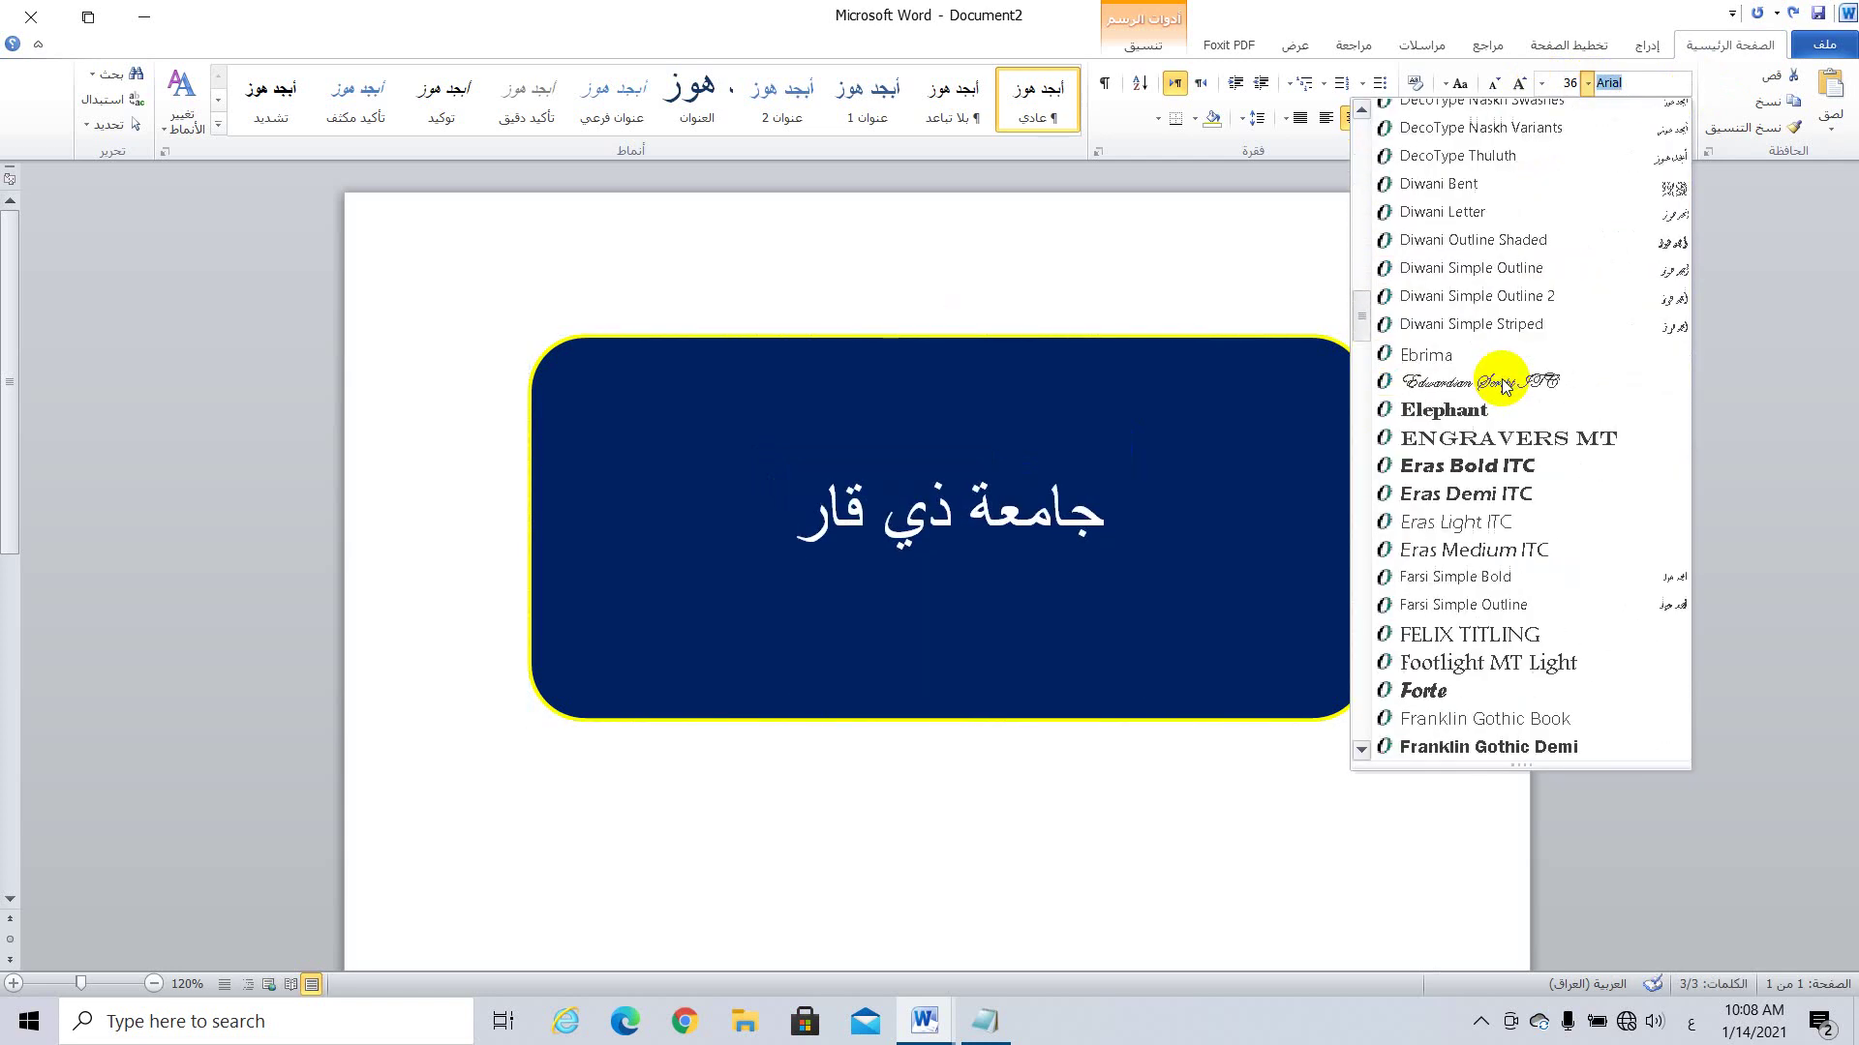
pyautogui.scroll(5, 1504, 385)
pyautogui.scroll(-20, 1503, 385)
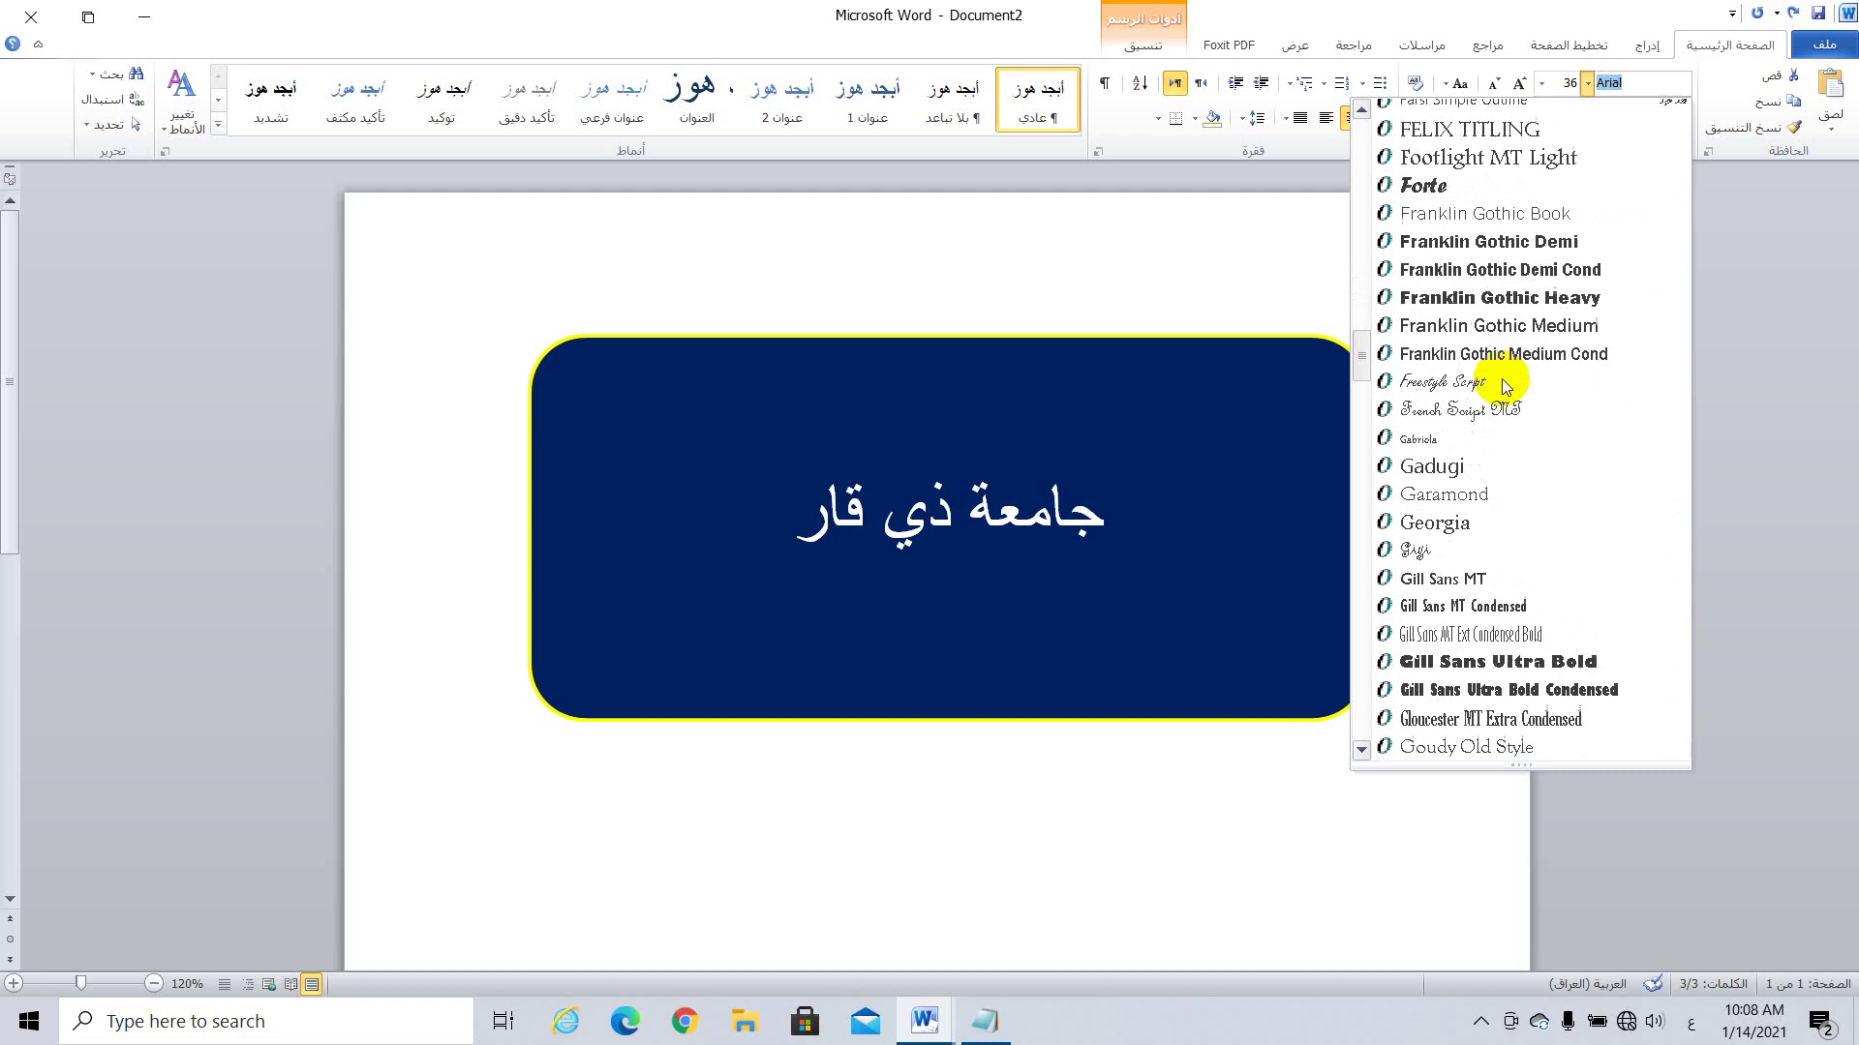
pyautogui.scroll(-20, 1506, 385)
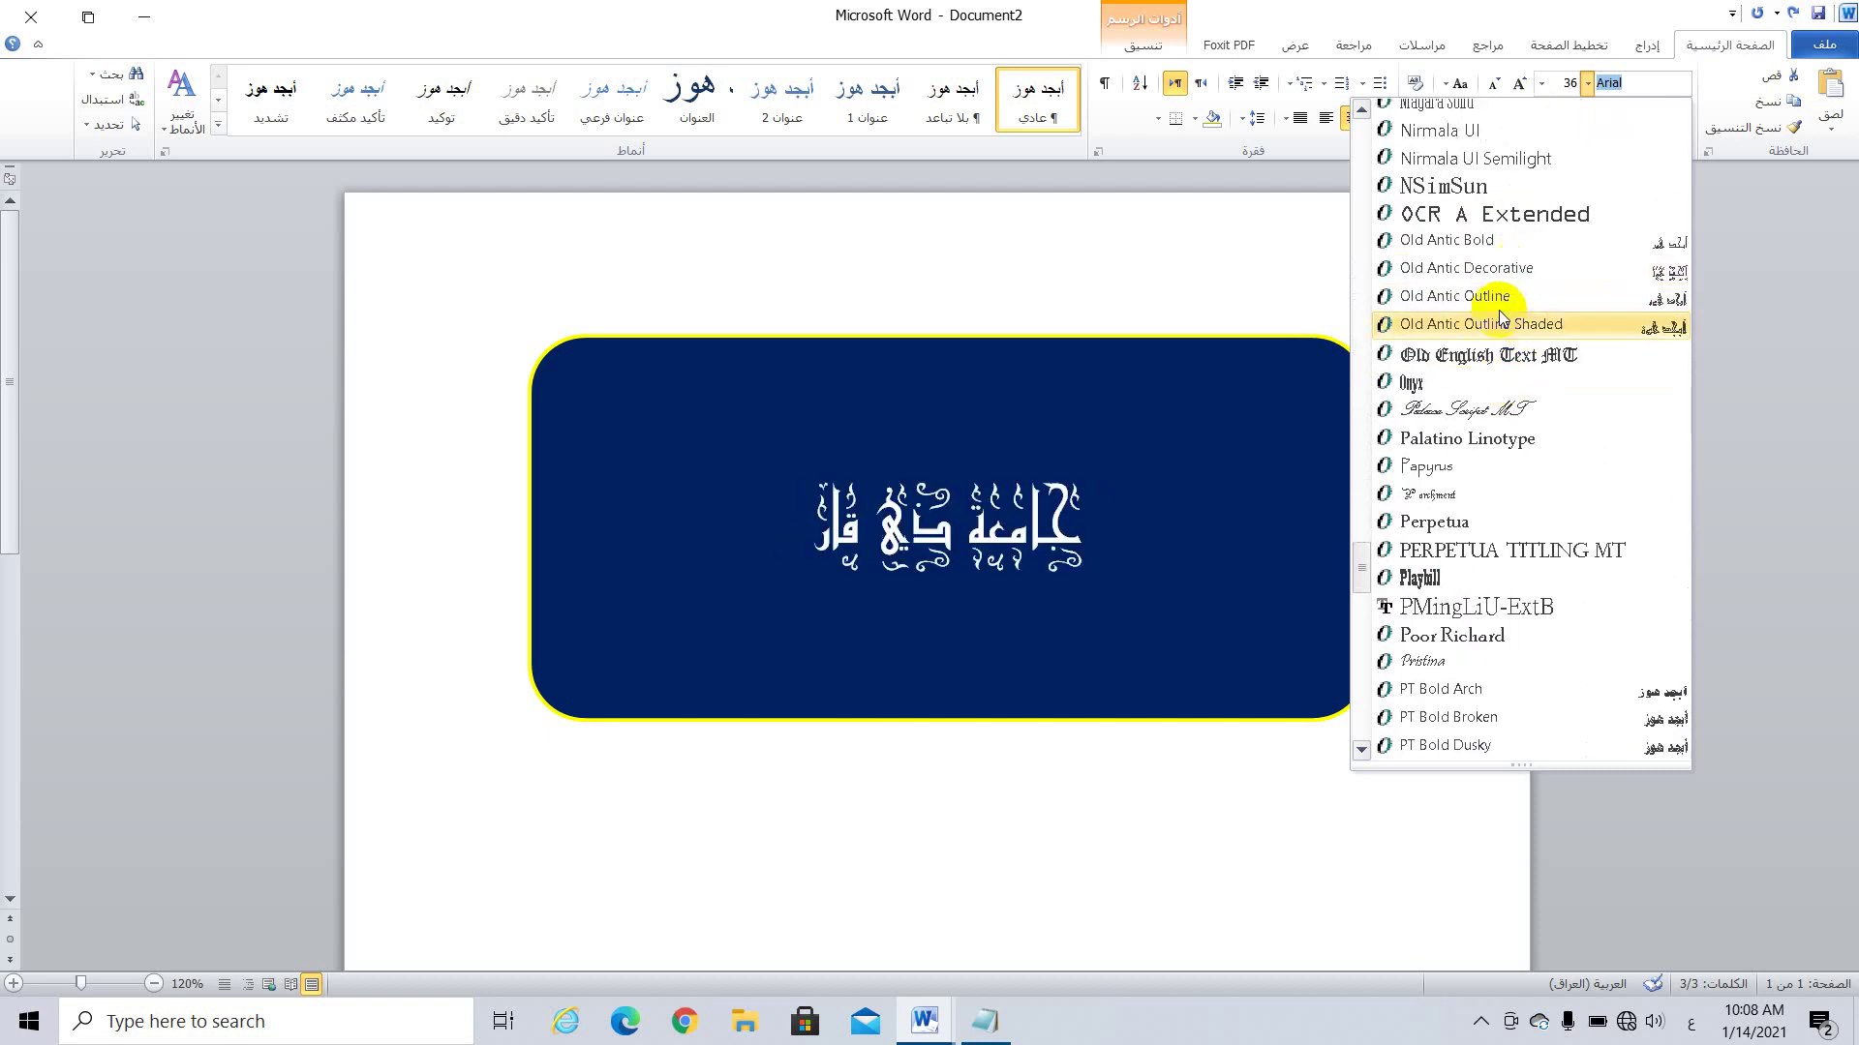
pyautogui.scroll(-2, 1494, 407)
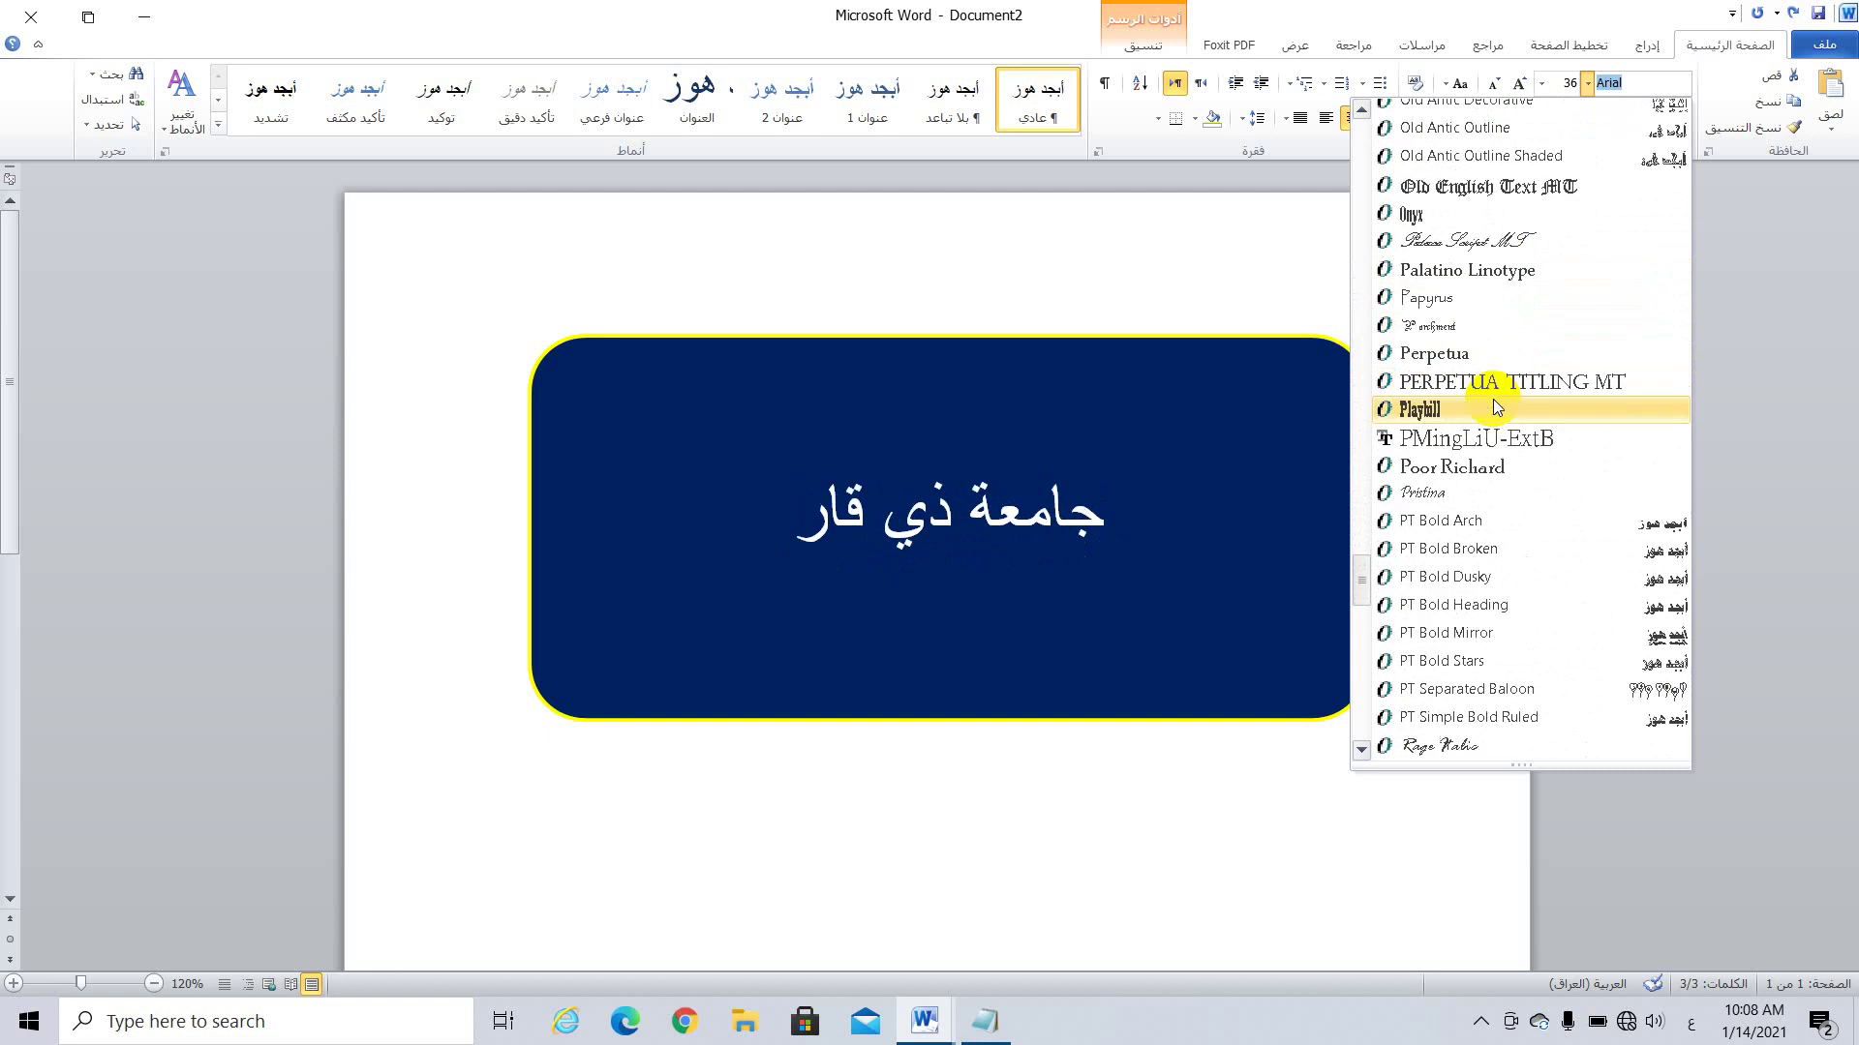
pyautogui.click(1518, 606)
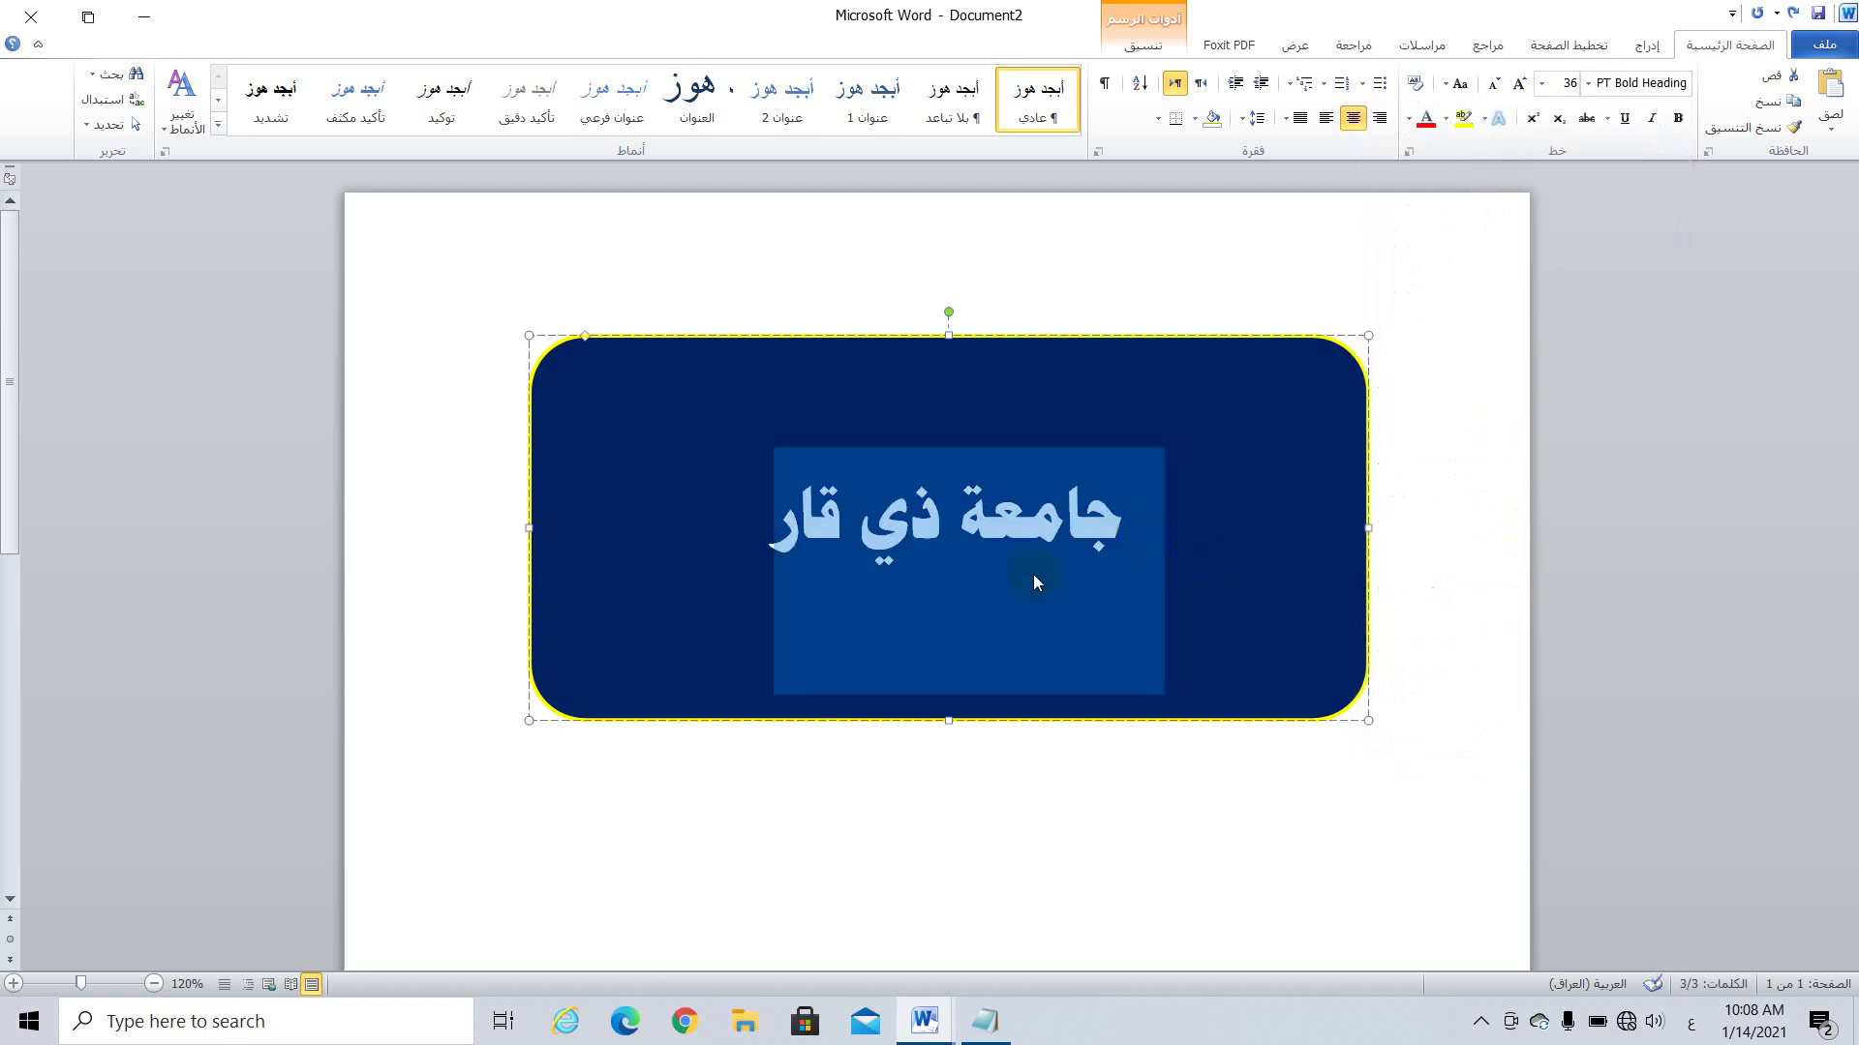
pyautogui.click(990, 608)
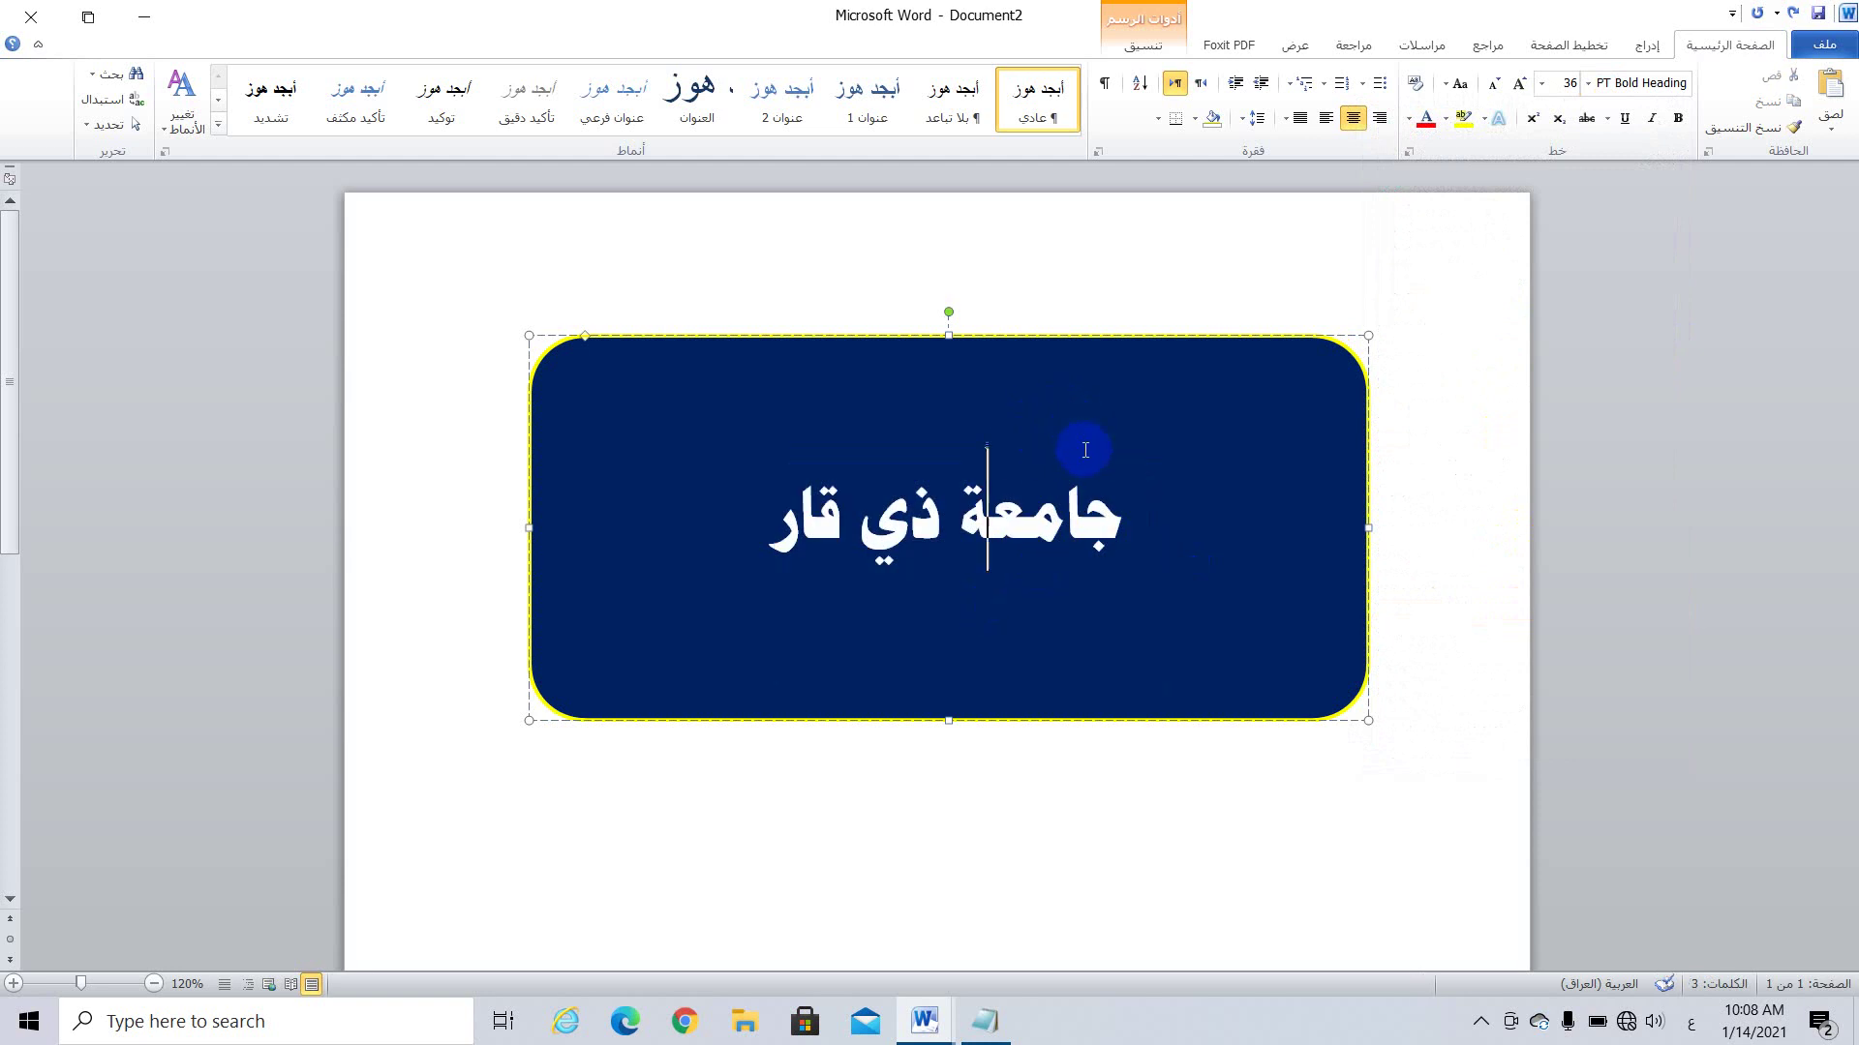
# Step: Reduce the rounded rectangle to about half its height by raising its lower edge, and deselect it
pyautogui.scroll(-1, 1079, 614)
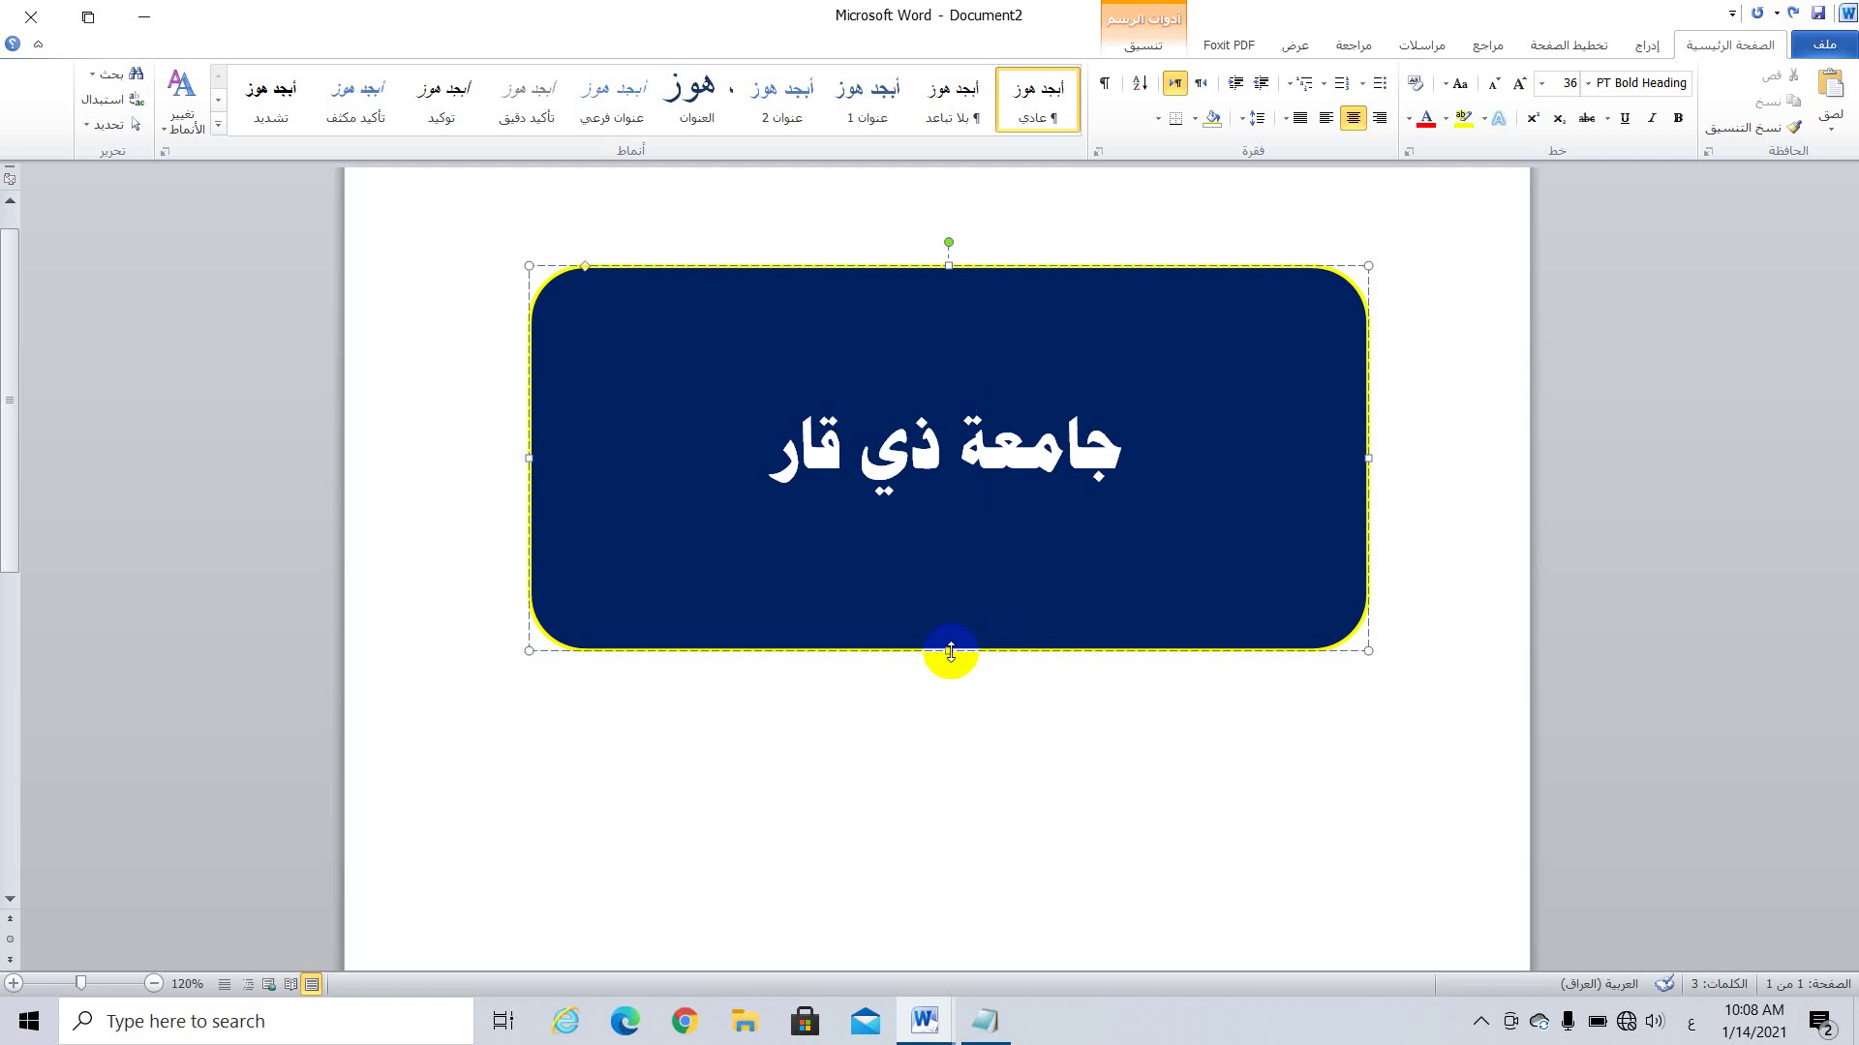
pyautogui.moveTo(948, 650); pyautogui.dragTo(954, 473)
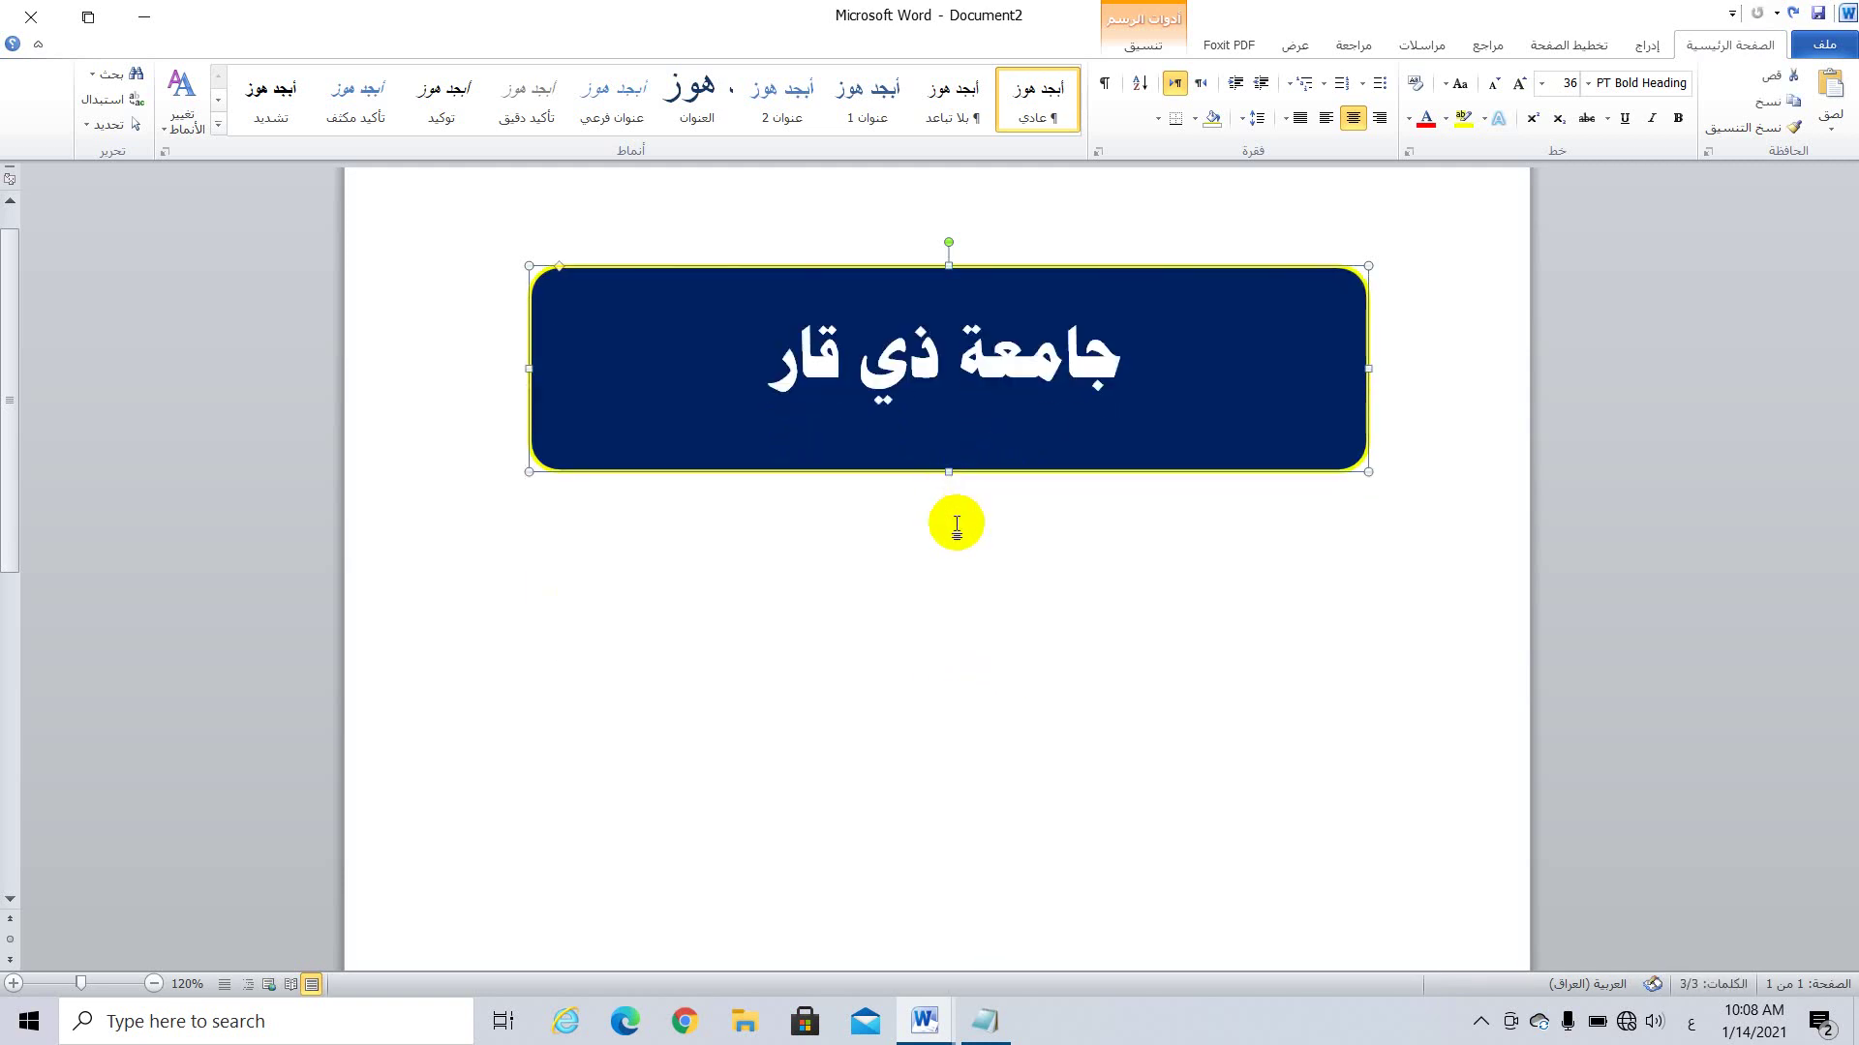
pyautogui.scroll(1, 1016, 494)
pyautogui.scroll(-2, 1017, 493)
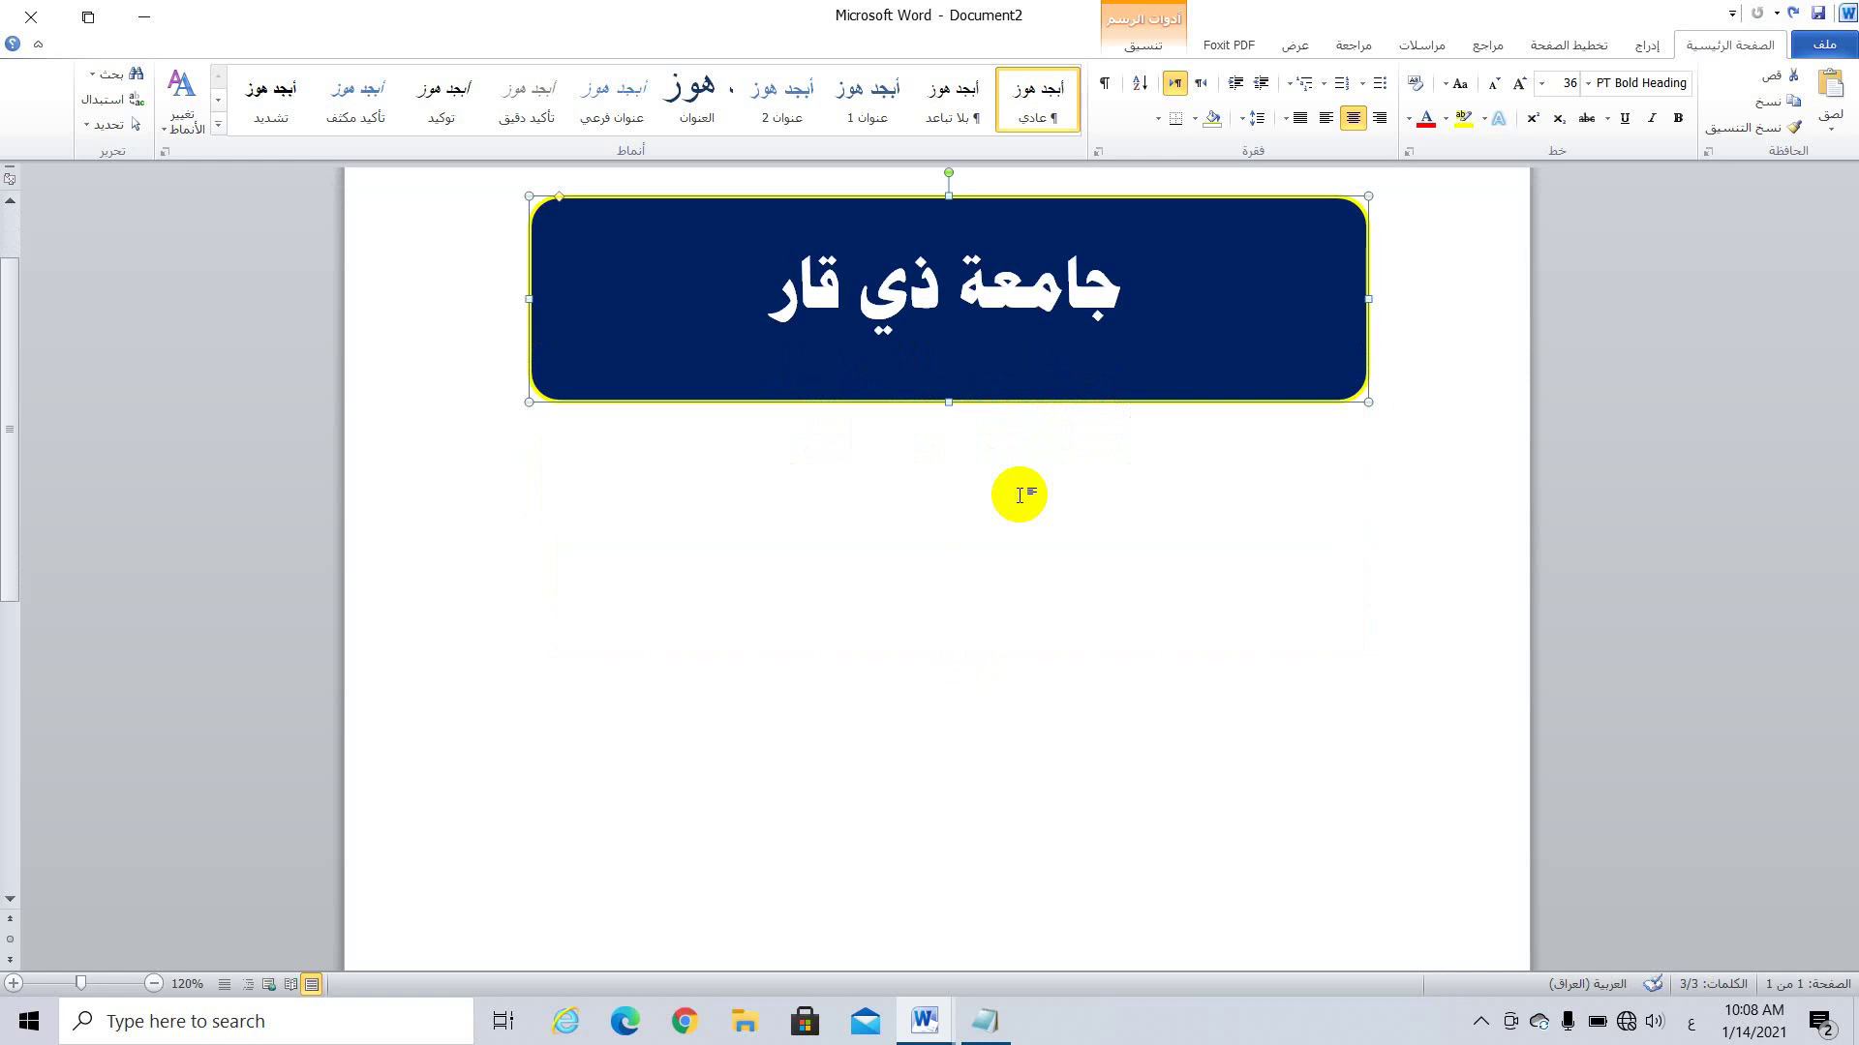
pyautogui.click(1137, 615)
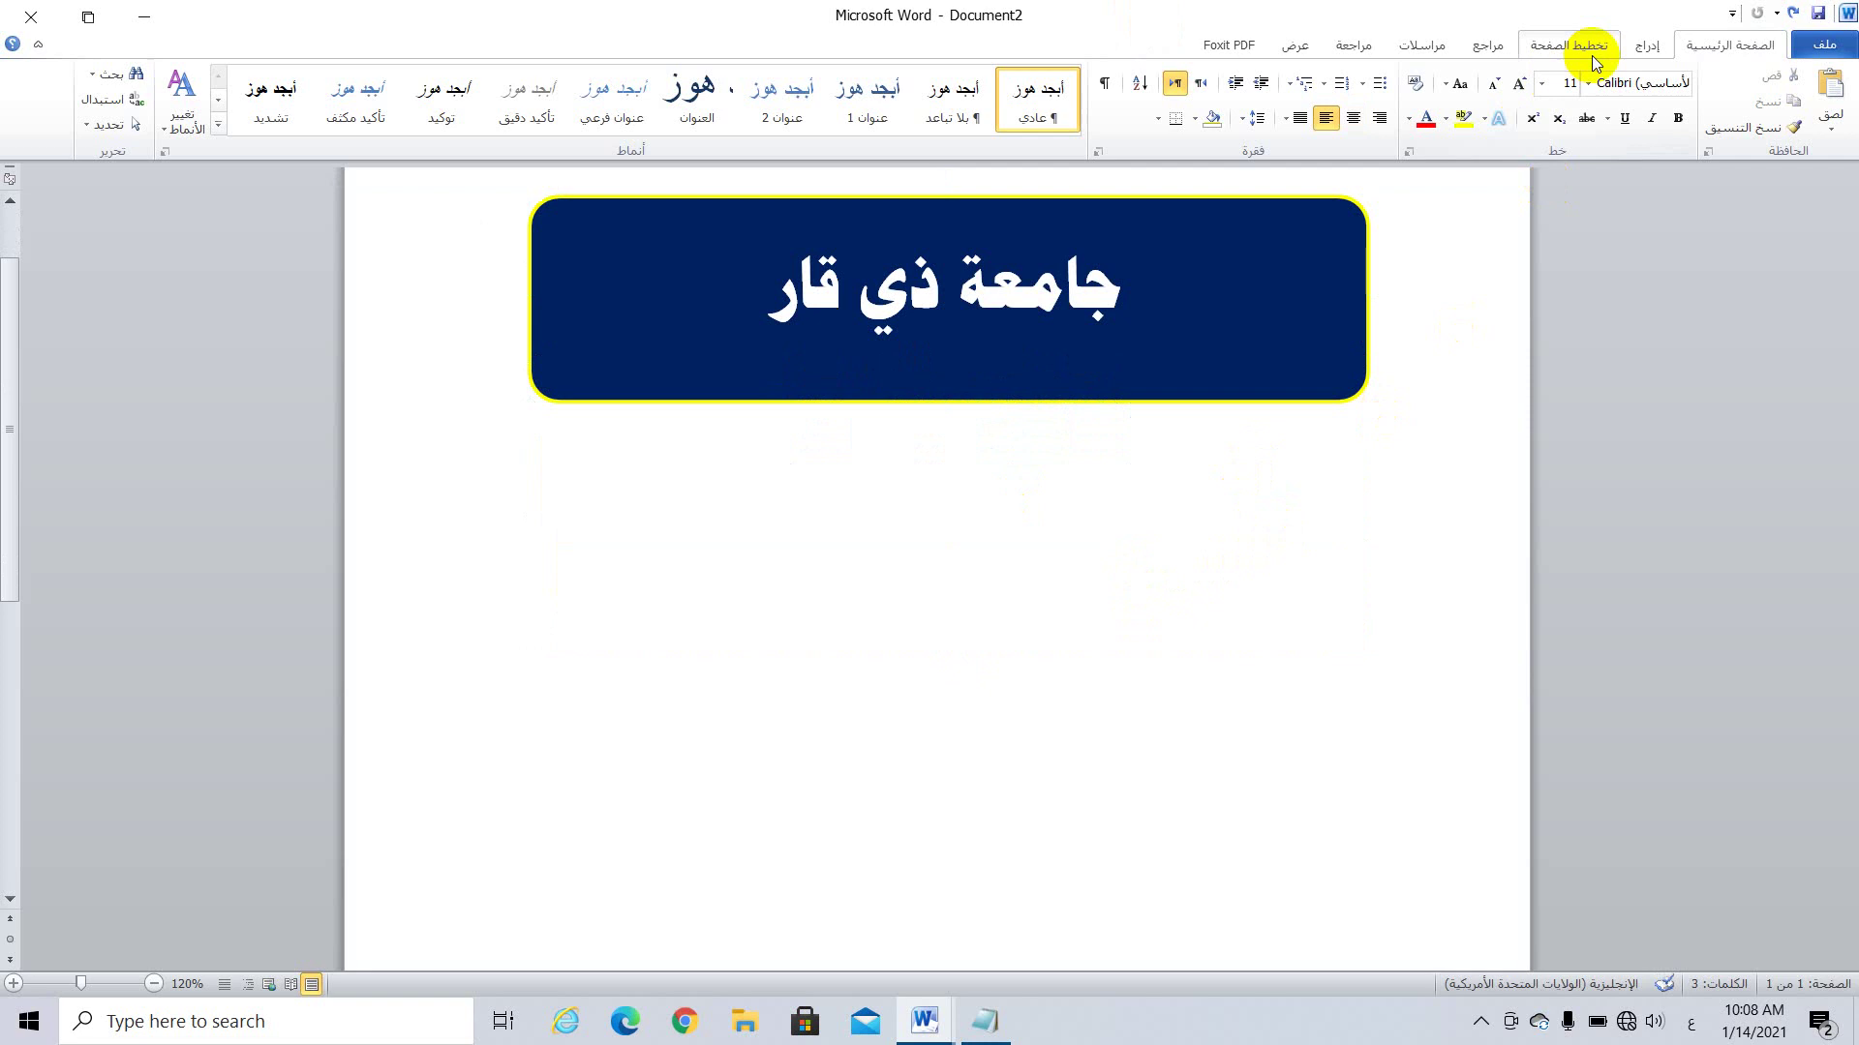
# Step: Draw a flowchart punched tape shape about 5.07 by 0.79 inches below the title rectangle and place two copies beneath it
pyautogui.click(1646, 47)
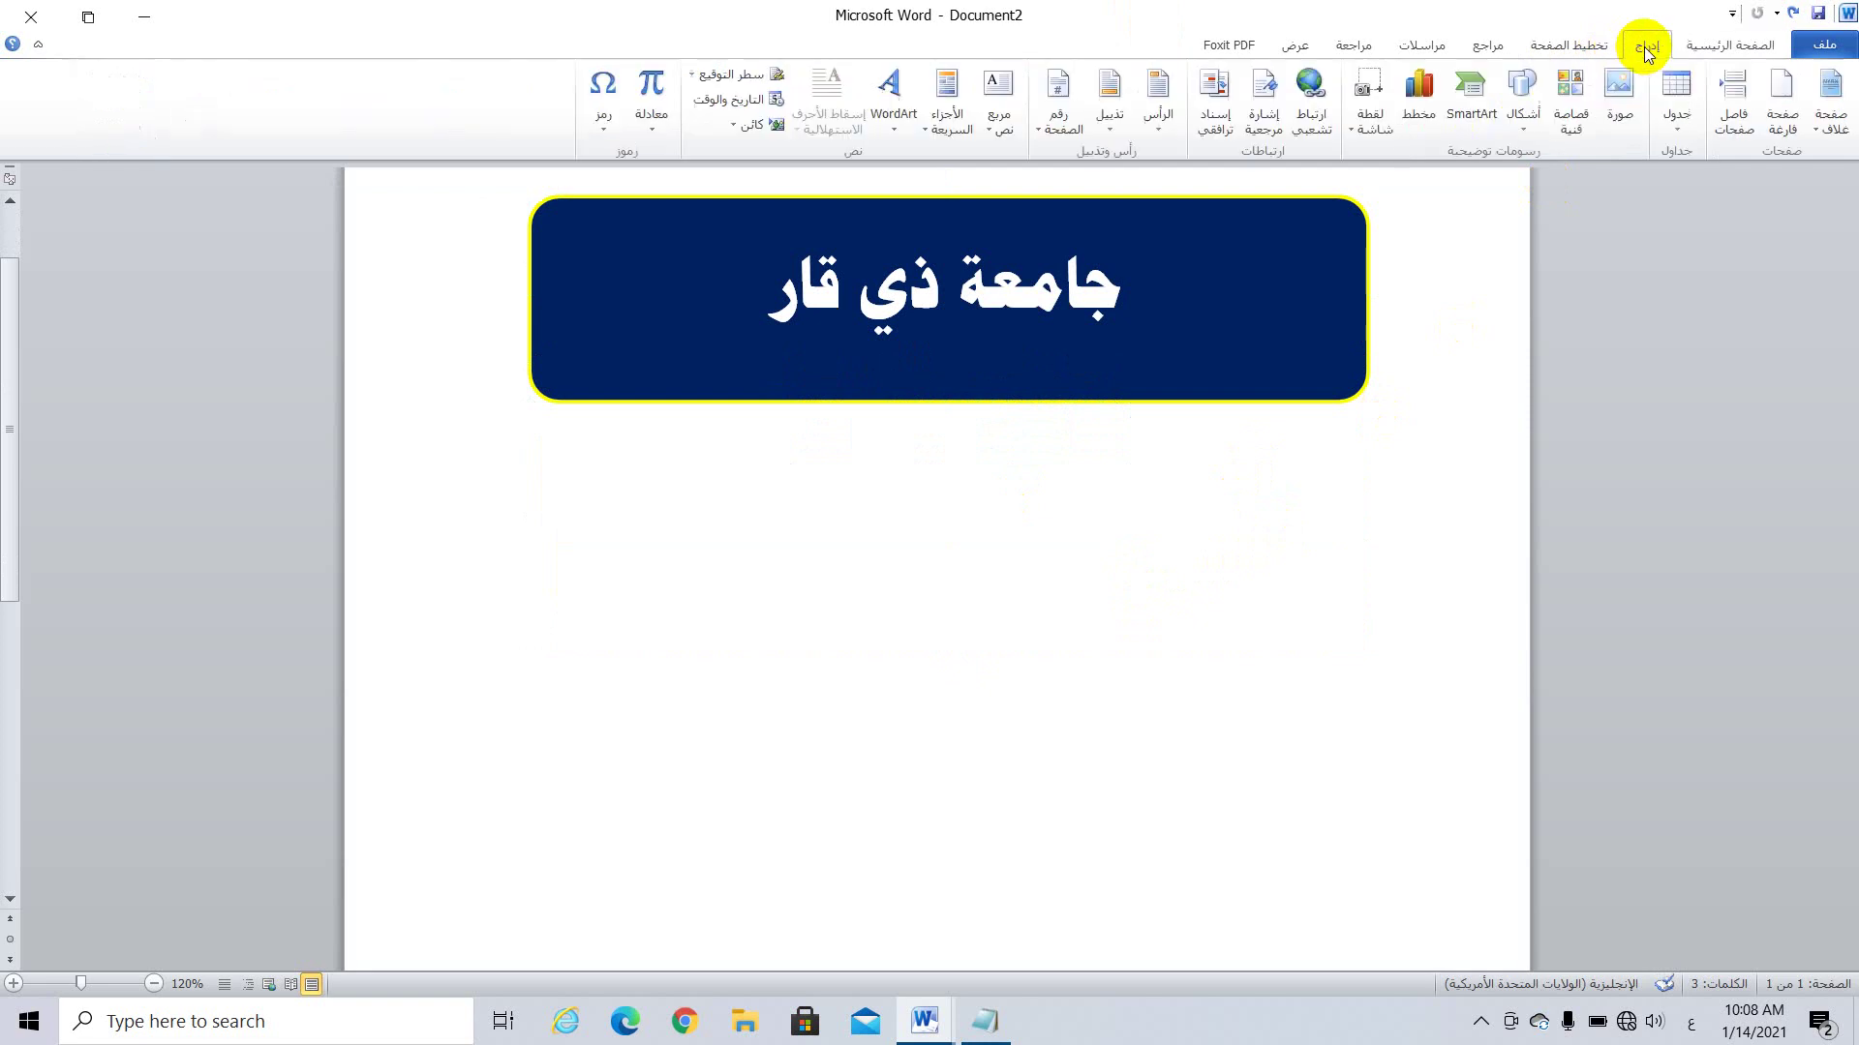
pyautogui.click(1516, 129)
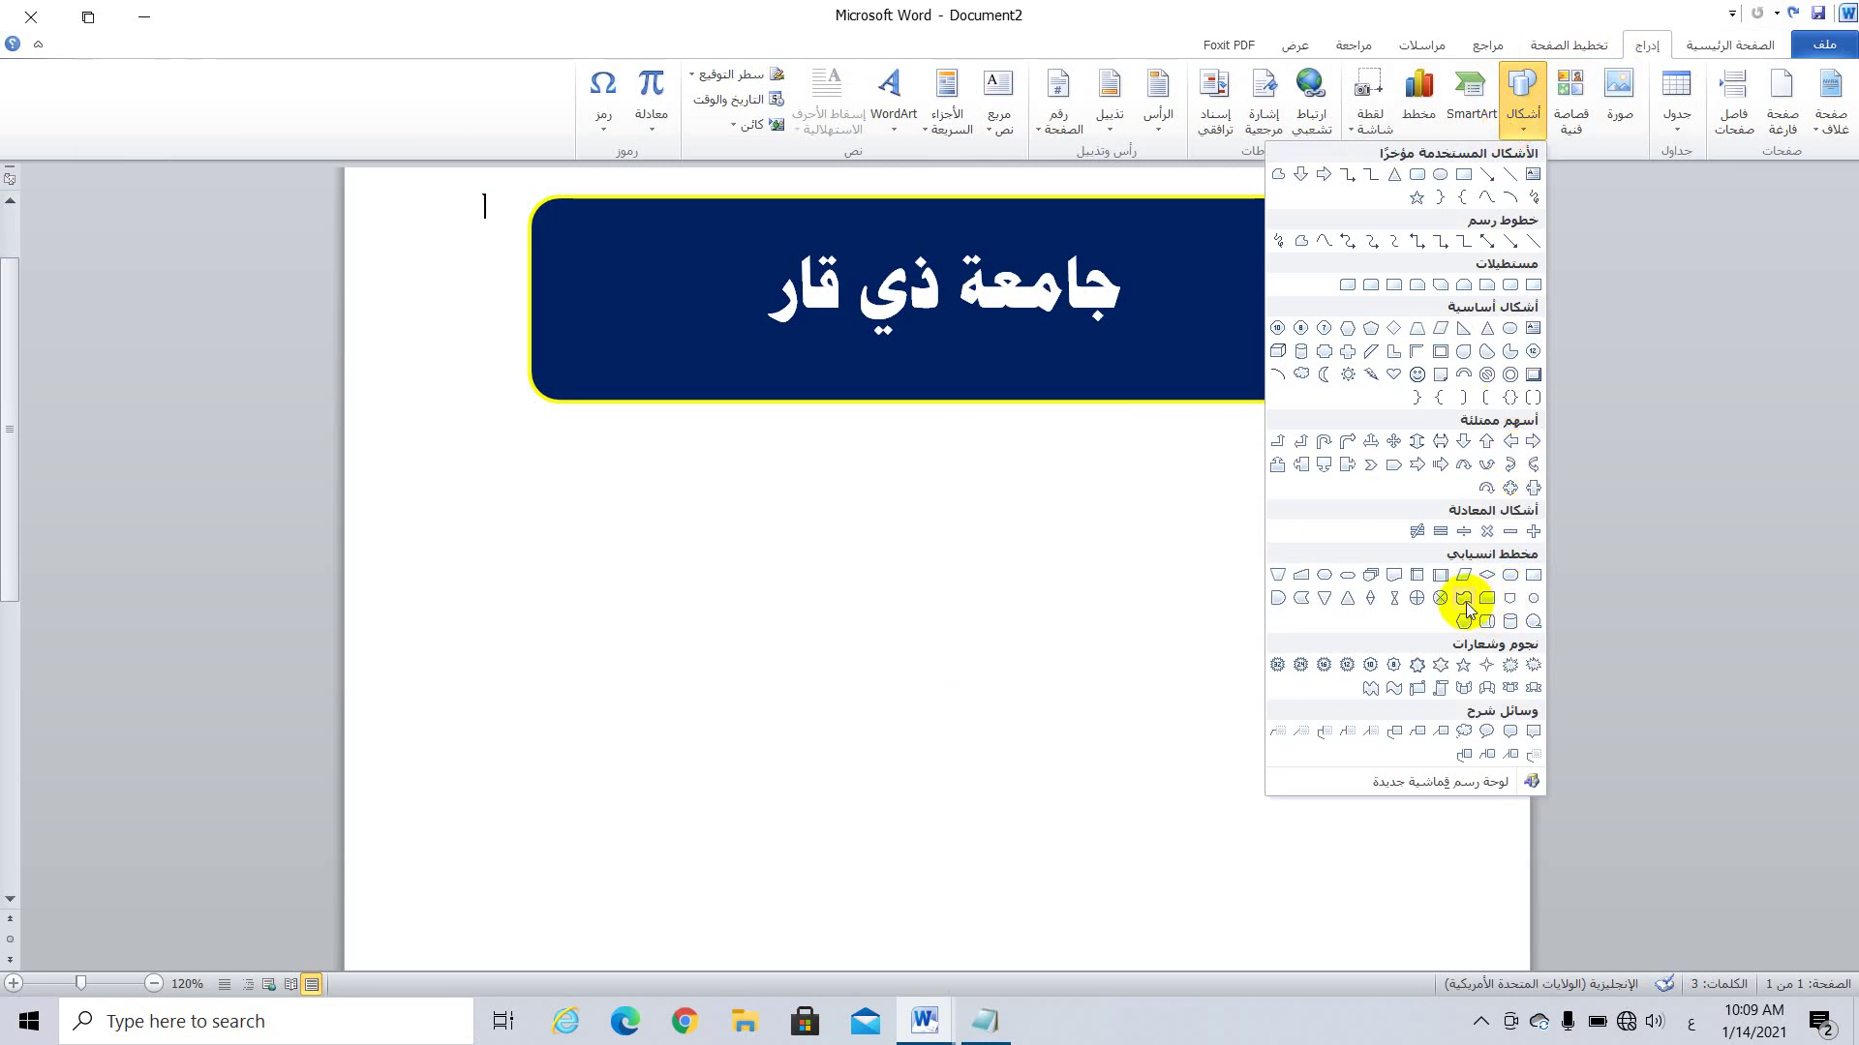
pyautogui.click(1427, 596)
pyautogui.moveTo(1350, 520)
pyautogui.mouseDown()
pyautogui.moveTo(959, 630)
pyautogui.moveTo(543, 639)
pyautogui.moveTo(672, 561)
pyautogui.moveTo(646, 627)
pyautogui.mouseUp()
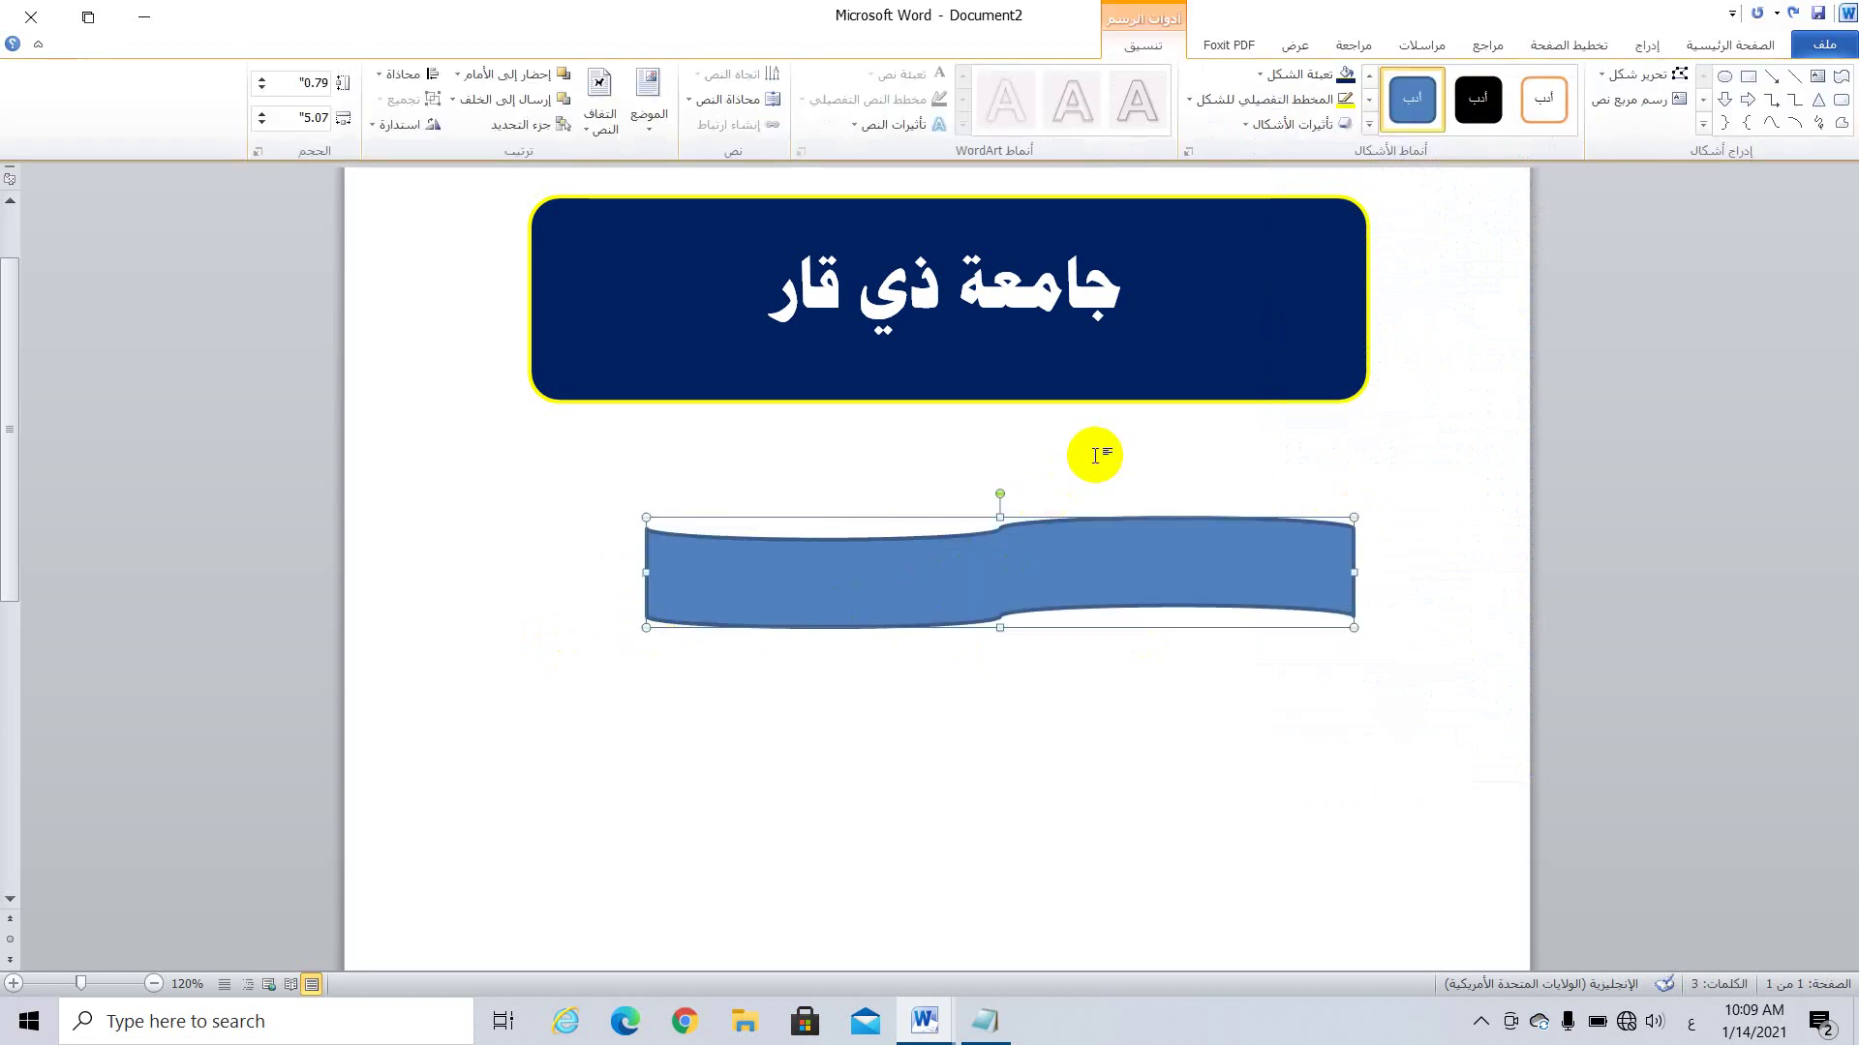
pyautogui.scroll(-1, 1095, 457)
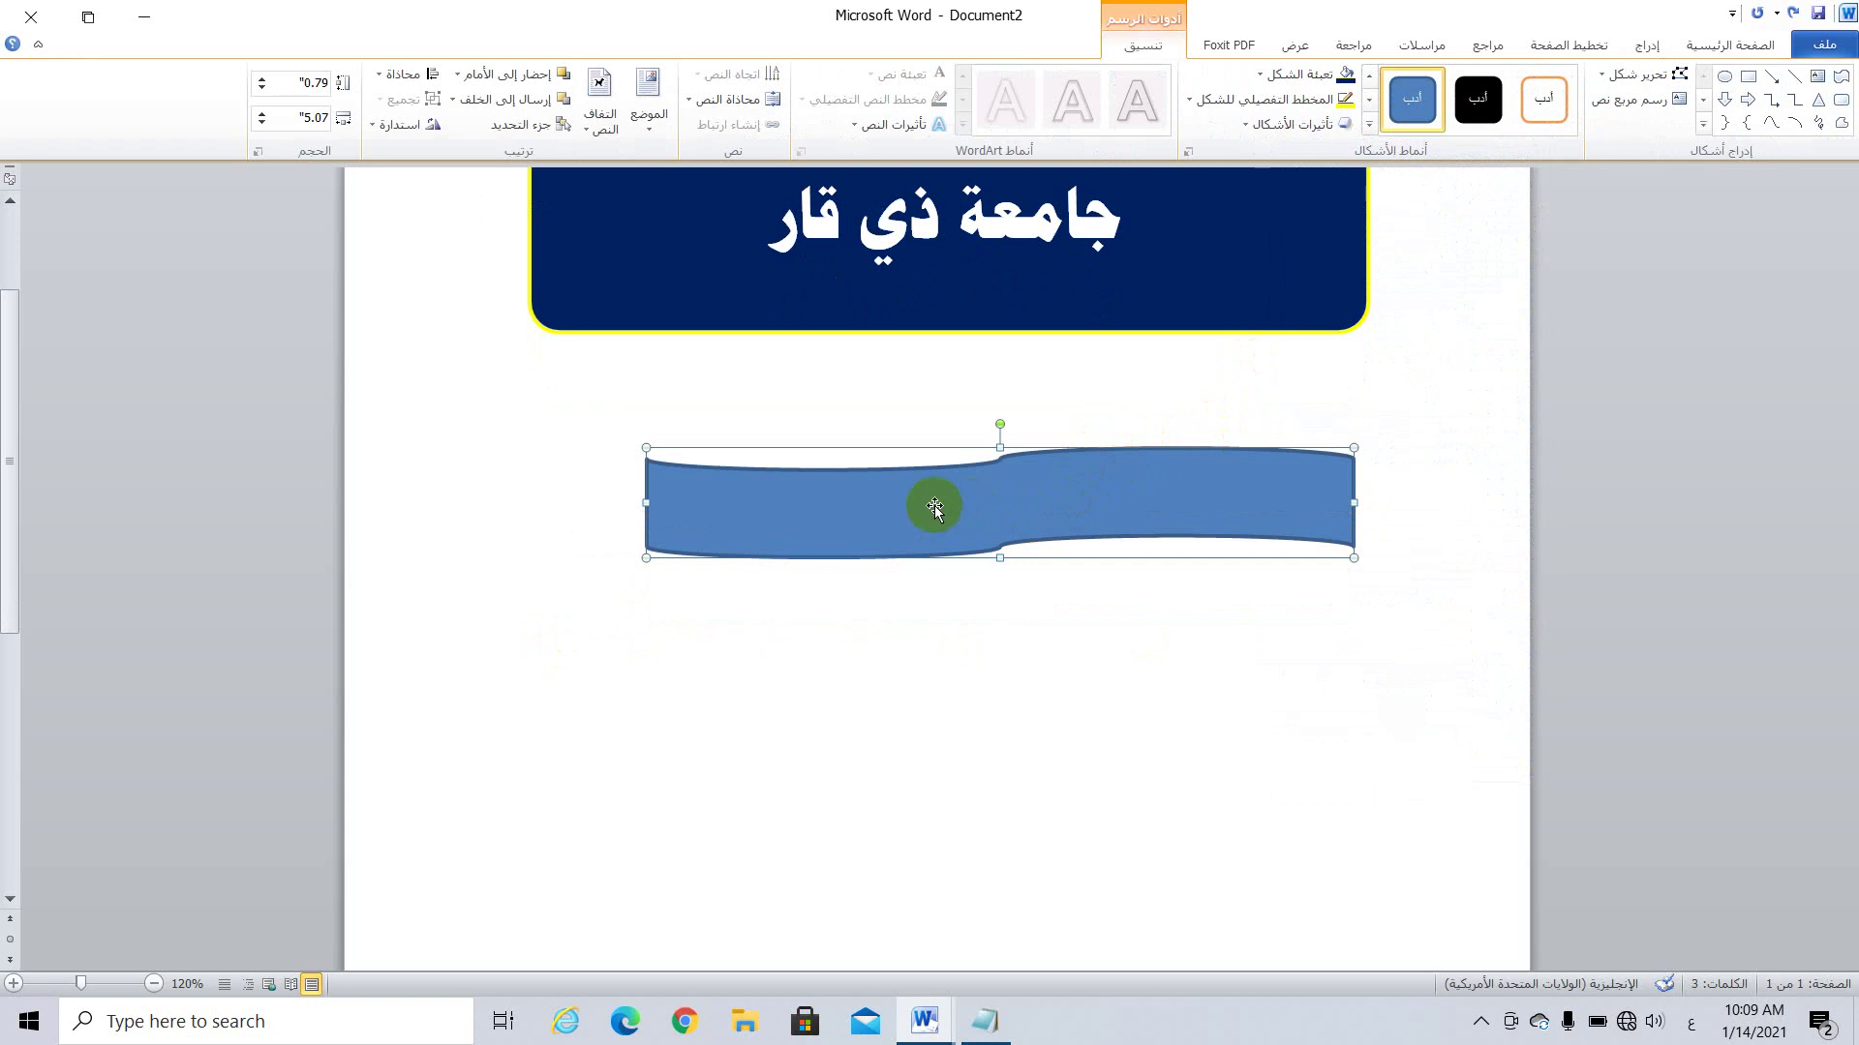
pyautogui.moveTo(934, 508); pyautogui.dragTo(904, 799)
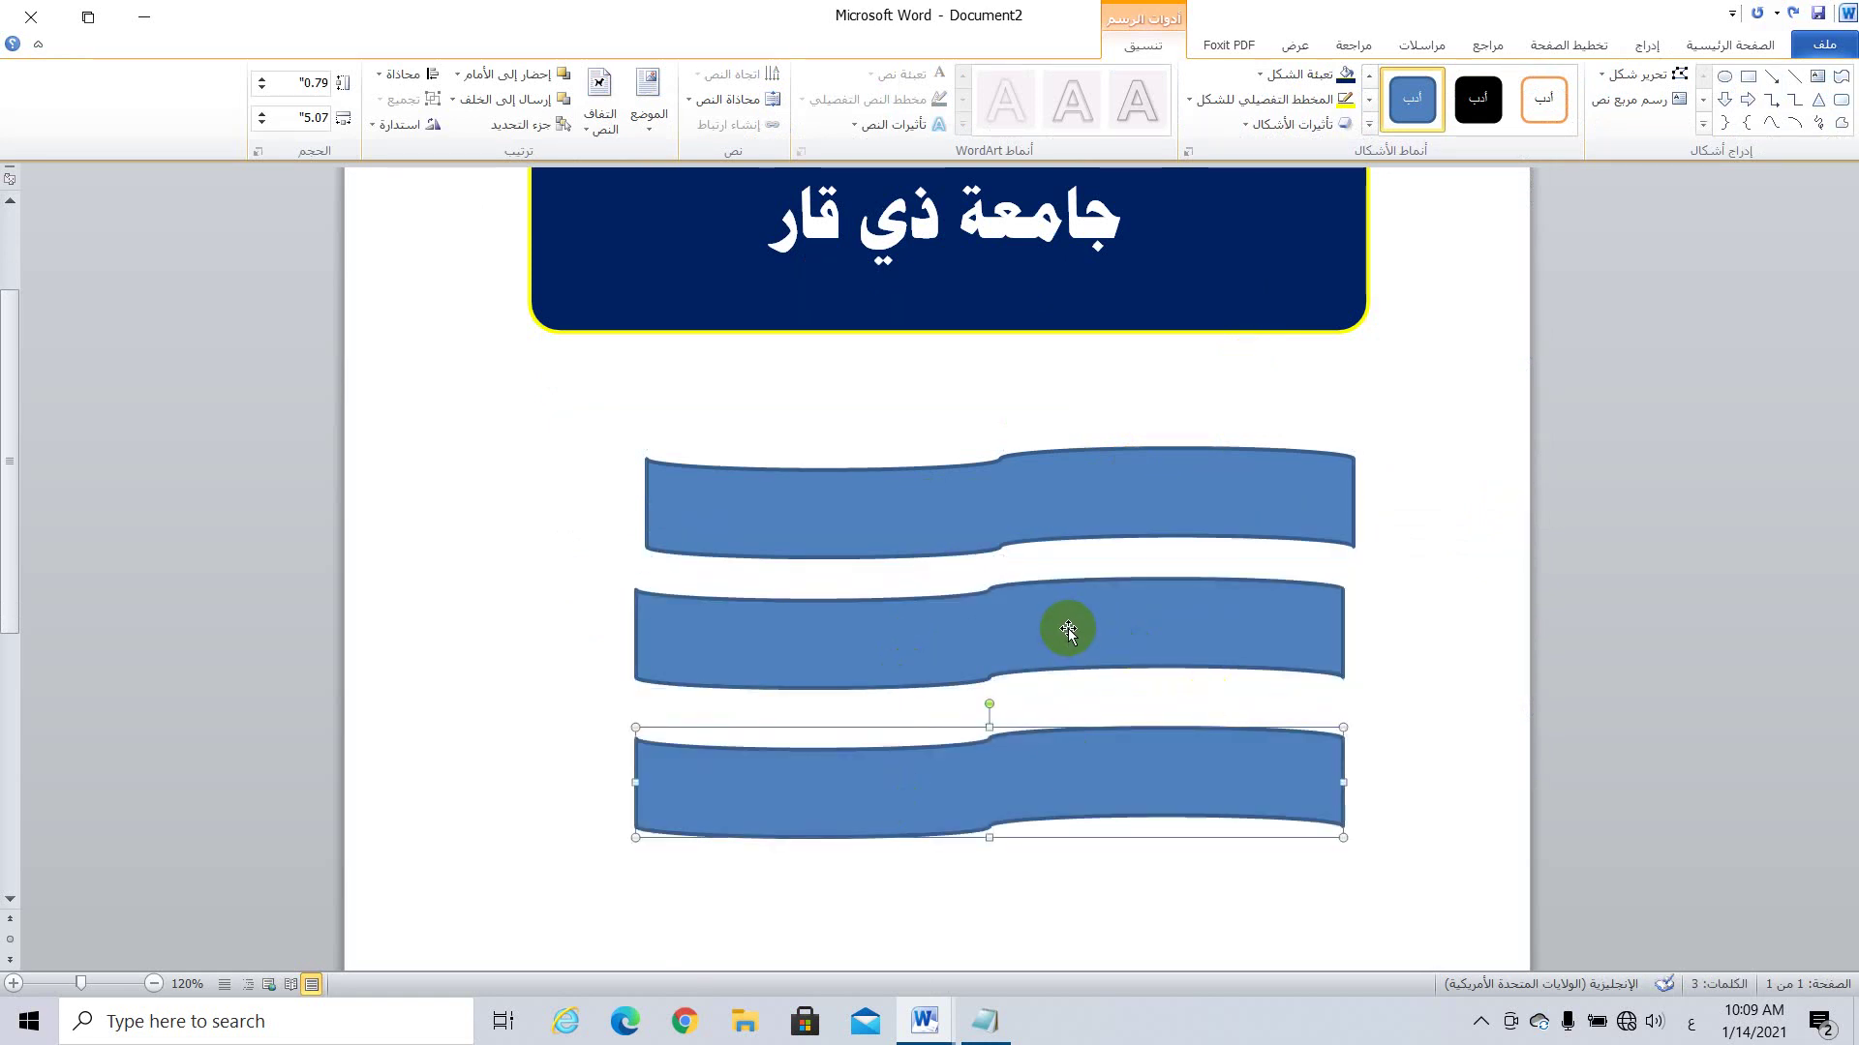
# Step: Align the two copied bands directly under the first so the three wavy shapes stack edge to edge without gaps
pyautogui.moveTo(1036, 635); pyautogui.dragTo(1051, 594)
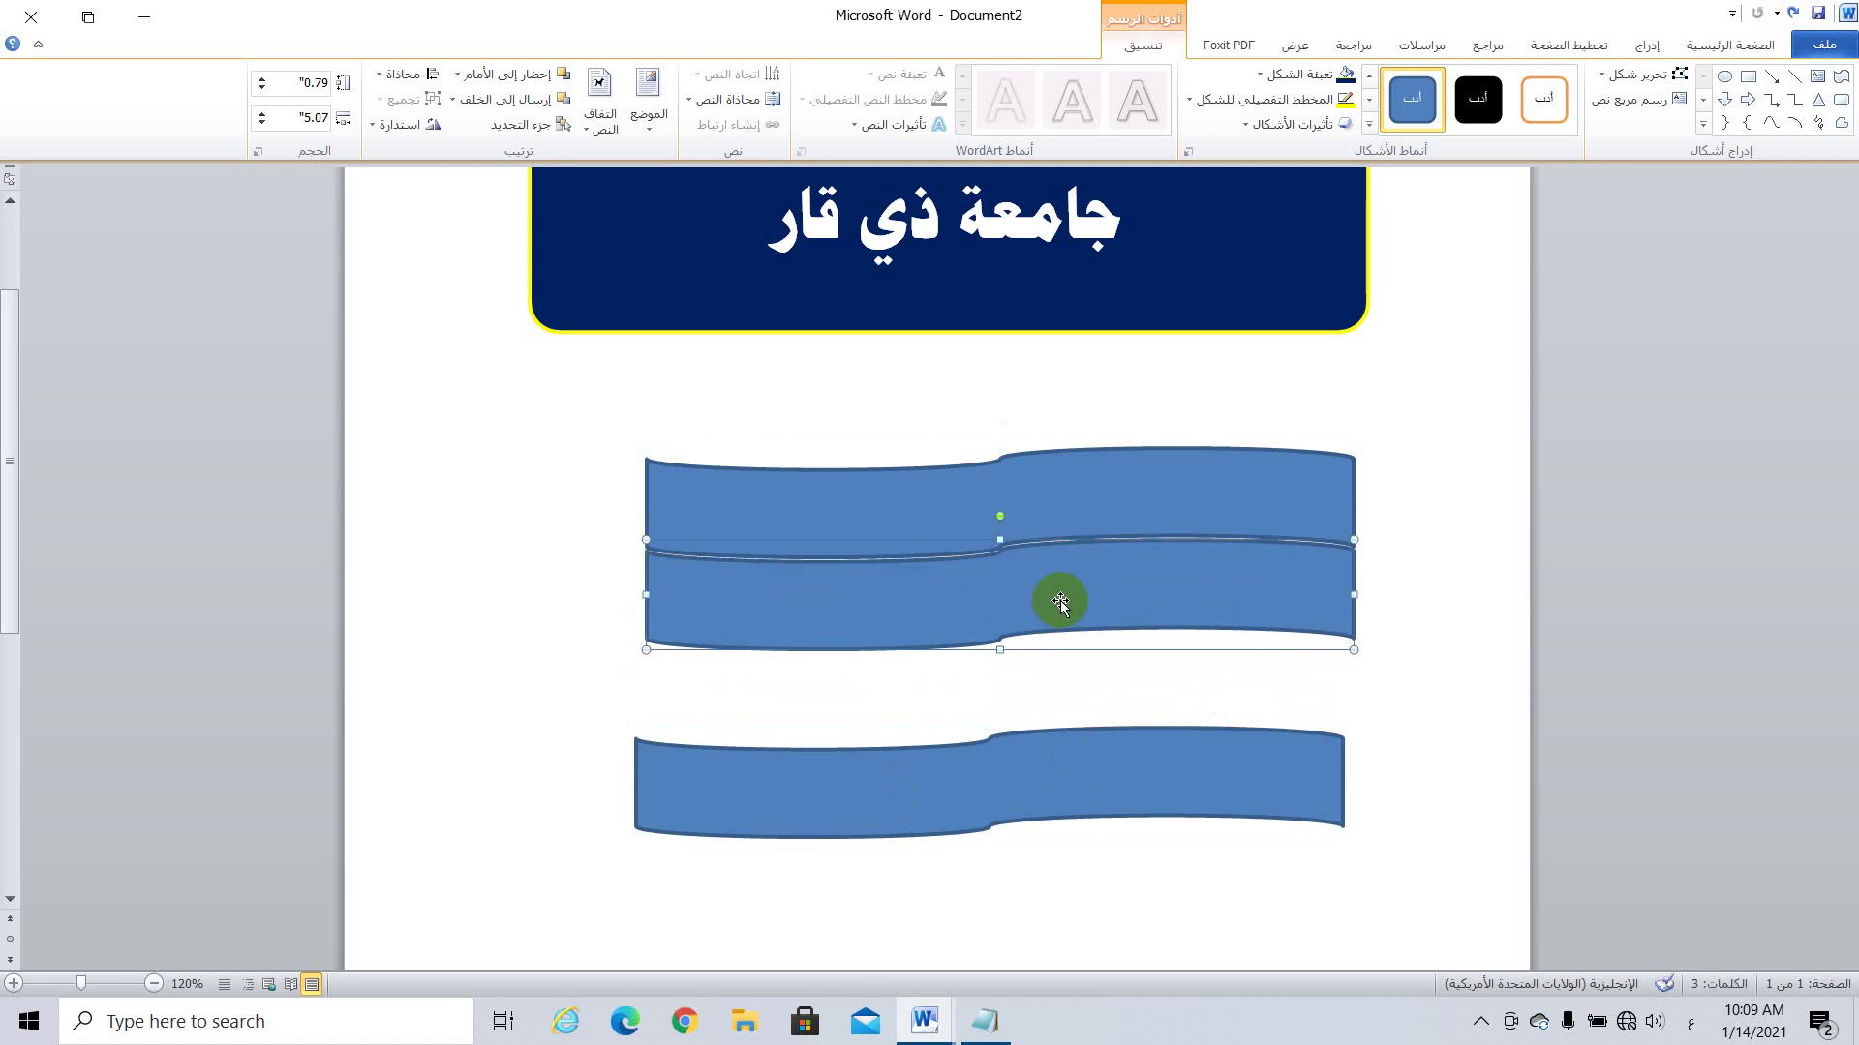
pyautogui.press('Up')
pyautogui.press('Up')
pyautogui.press('Up')
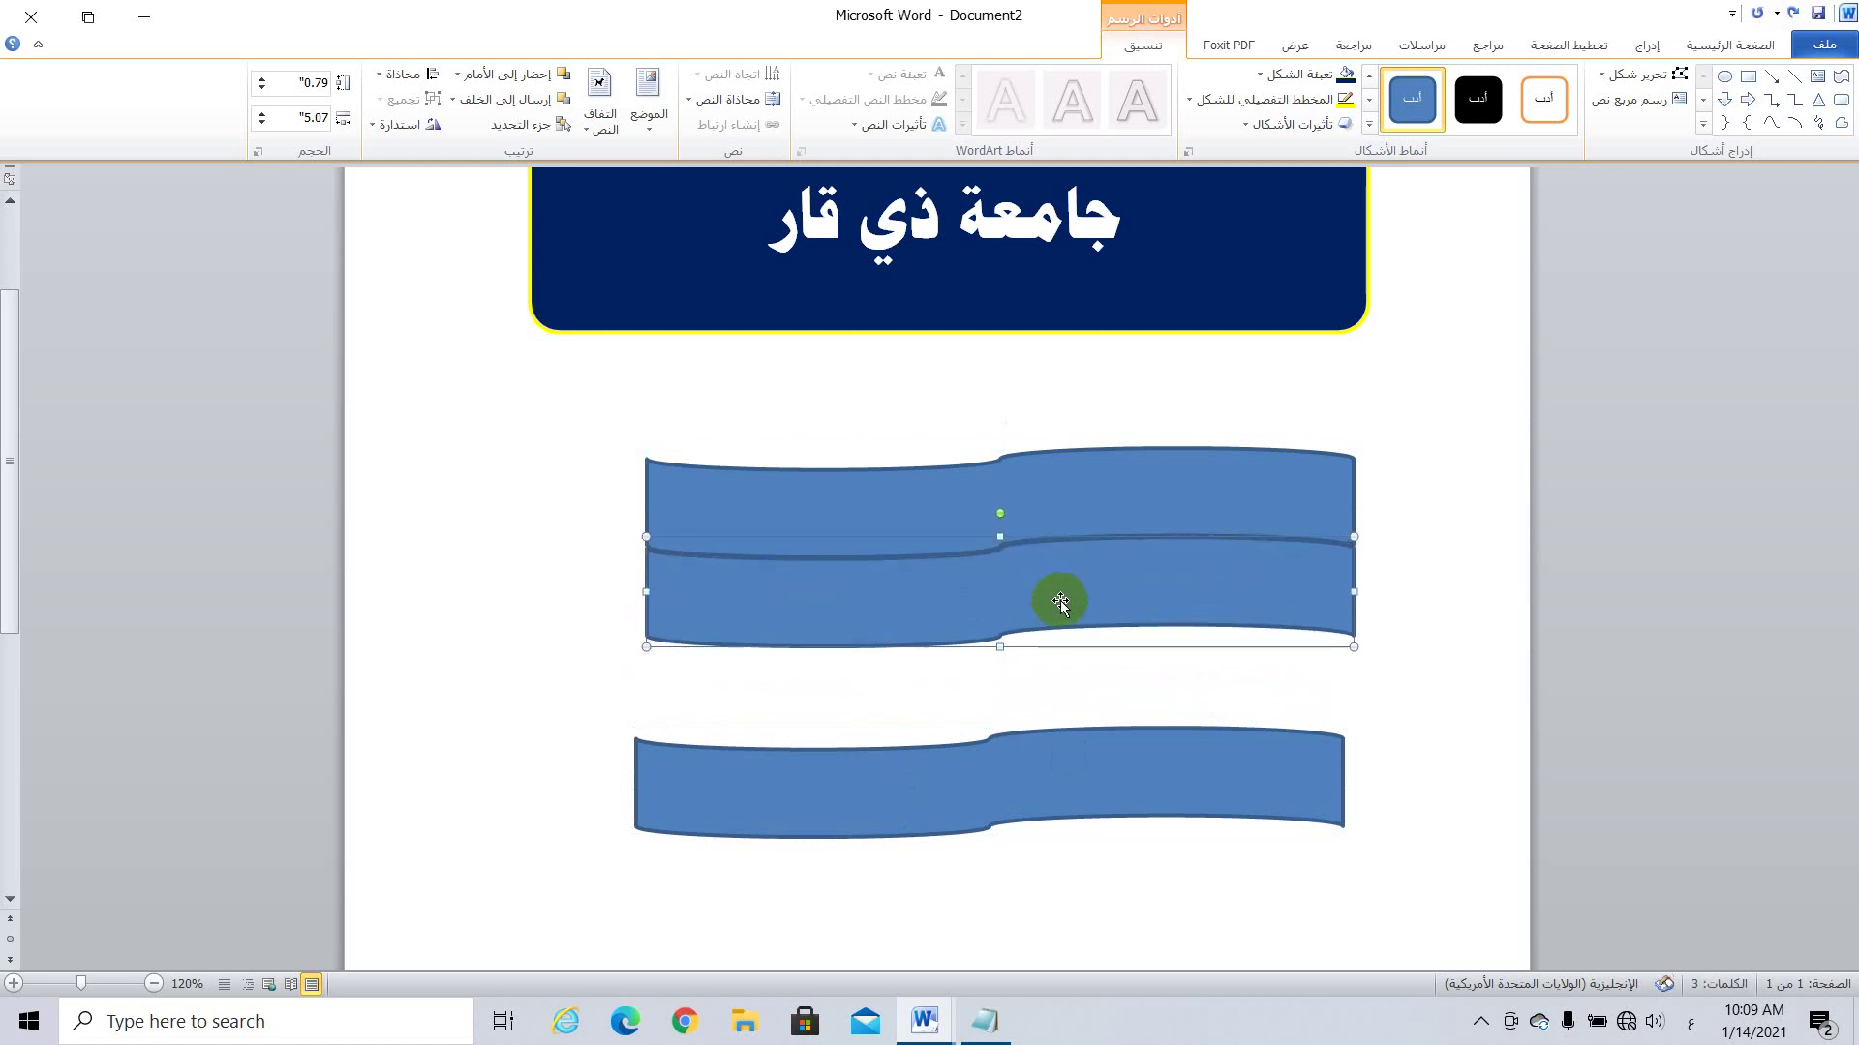
pyautogui.click(1075, 782)
pyautogui.moveTo(1054, 771); pyautogui.dragTo(1063, 678)
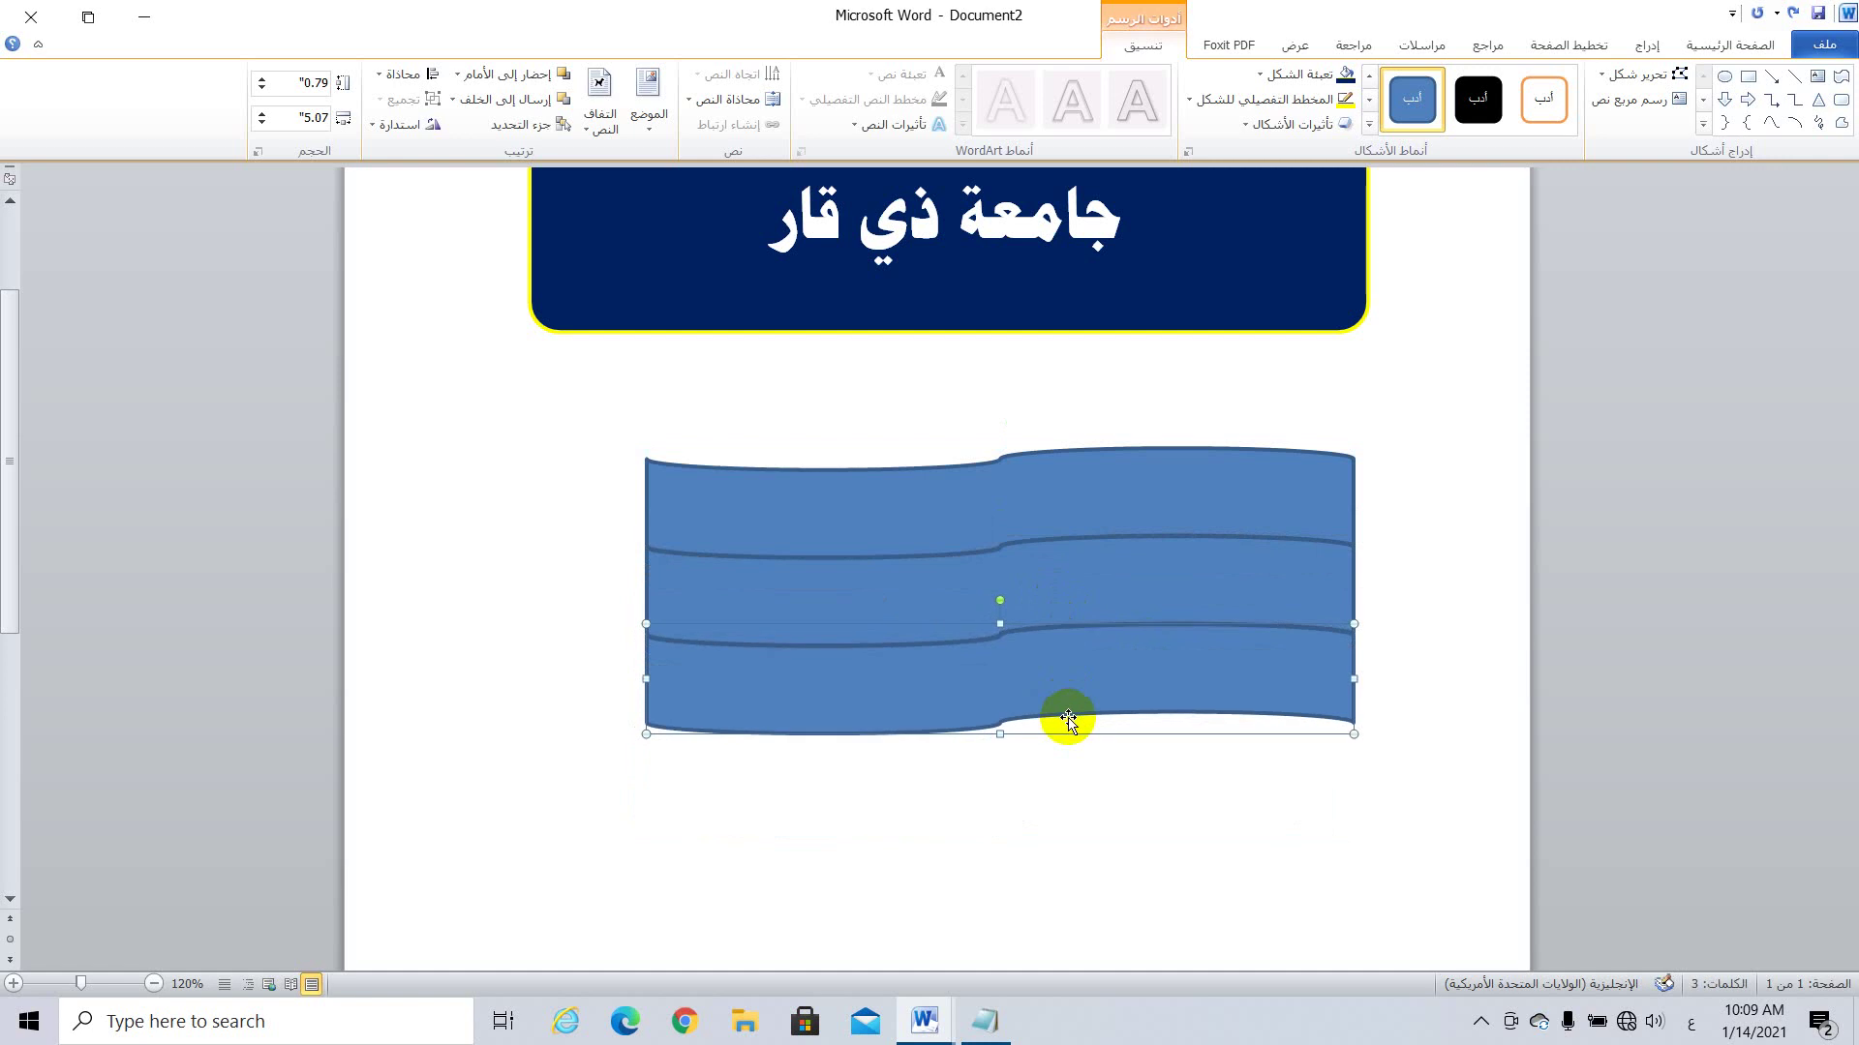
# Step: Fill the uppermost wavy band with standard red
pyautogui.click(1069, 786)
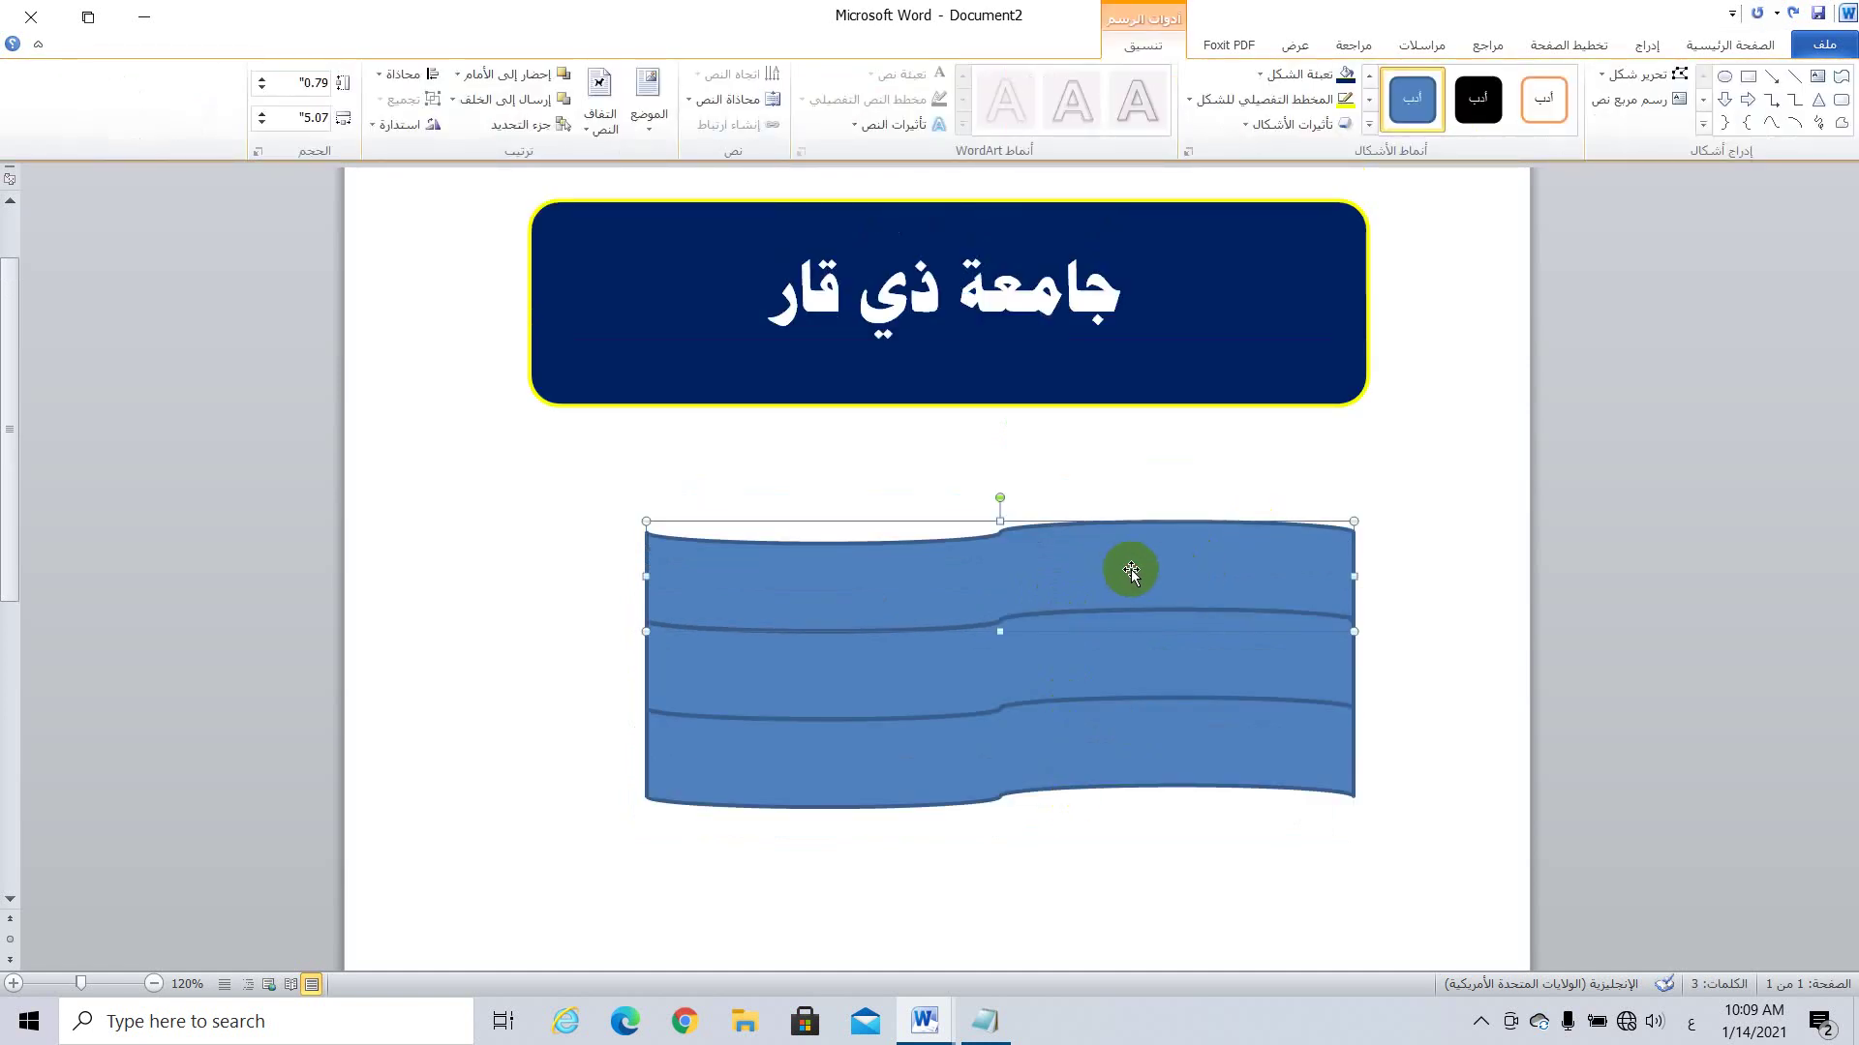
pyautogui.click(1302, 75)
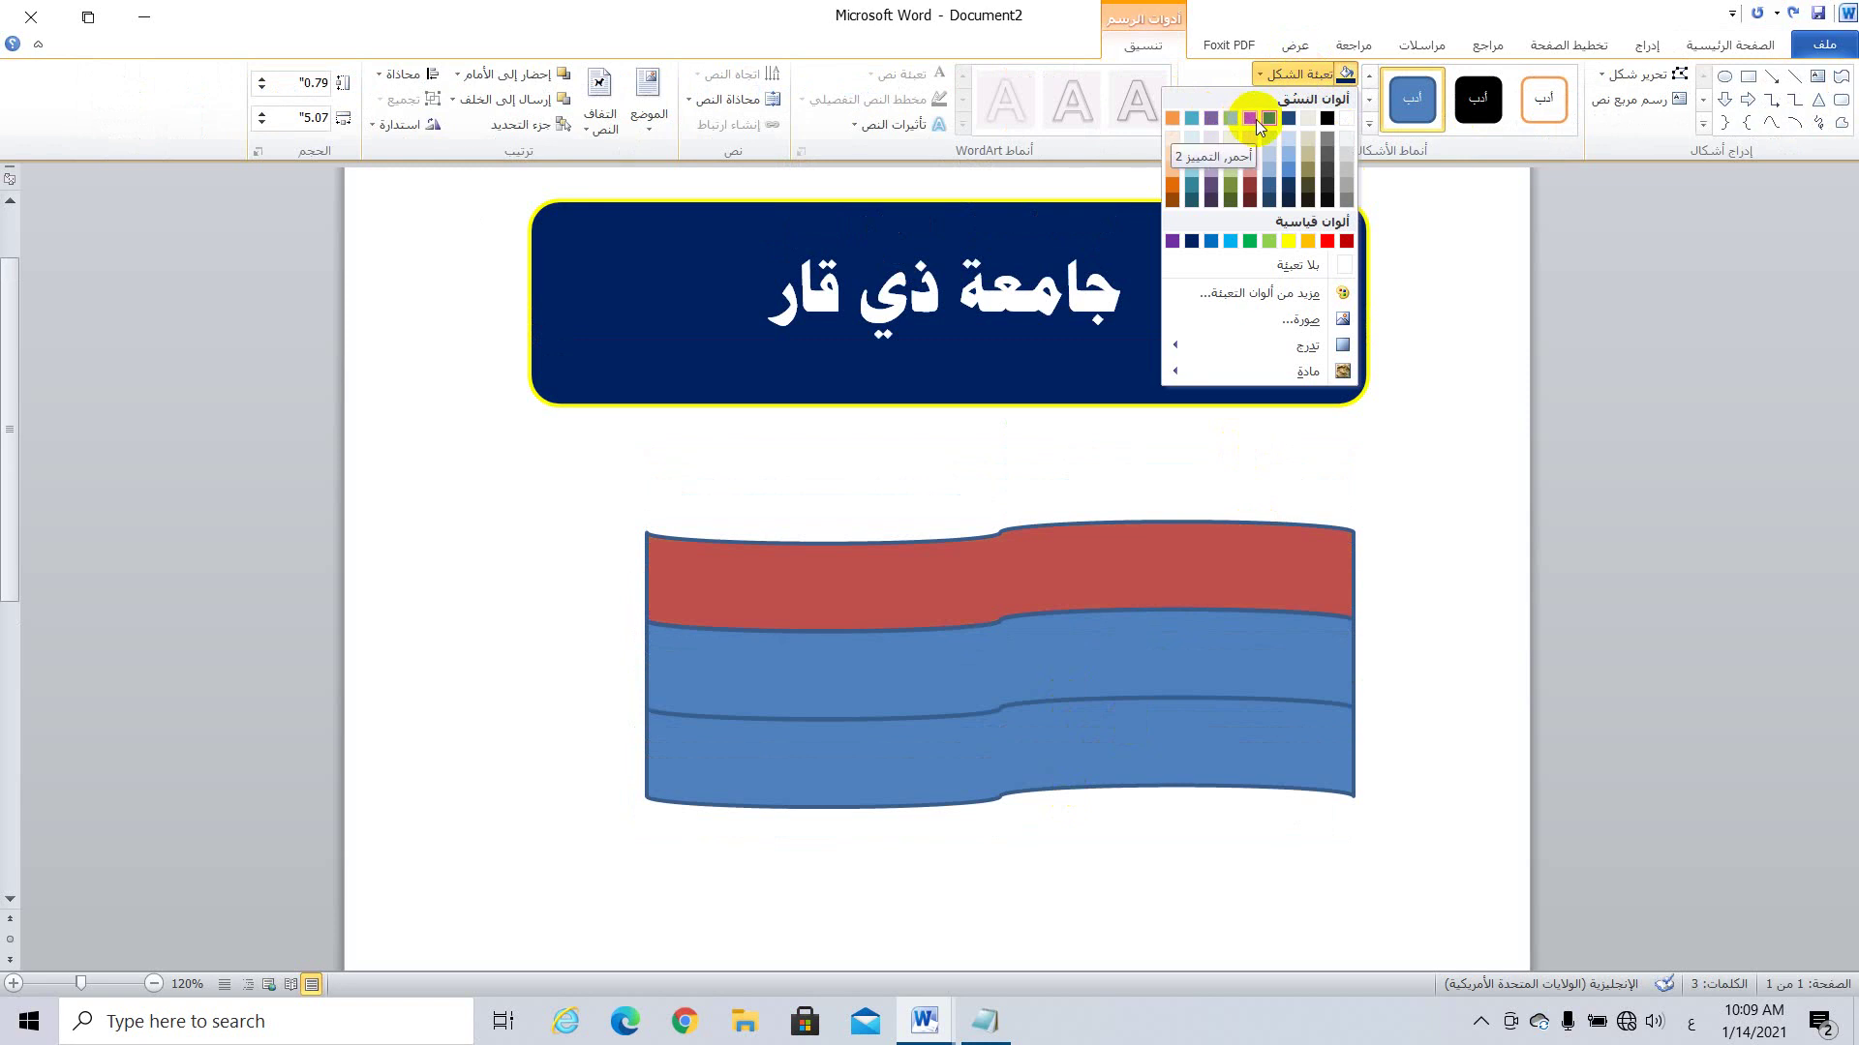
pyautogui.click(1326, 242)
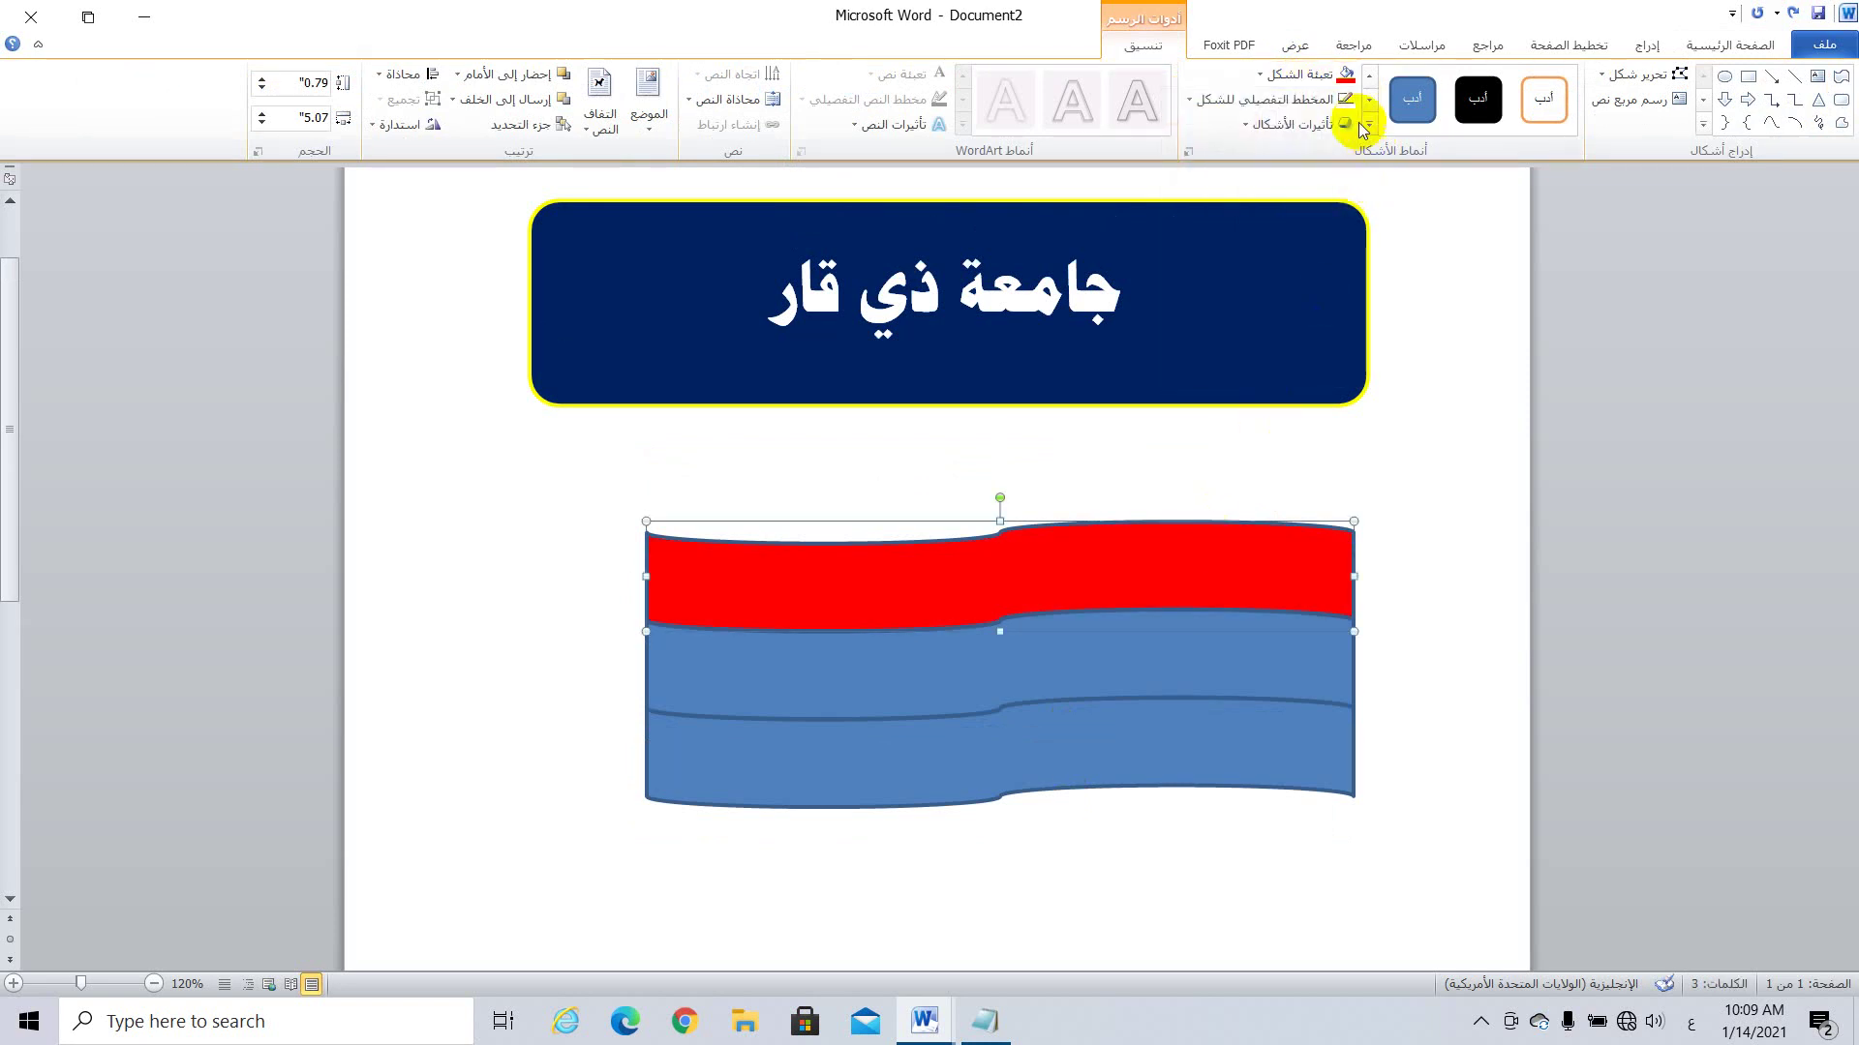
# Step: Outline the red wavy band in black and fill the middle band with white
pyautogui.click(1324, 100)
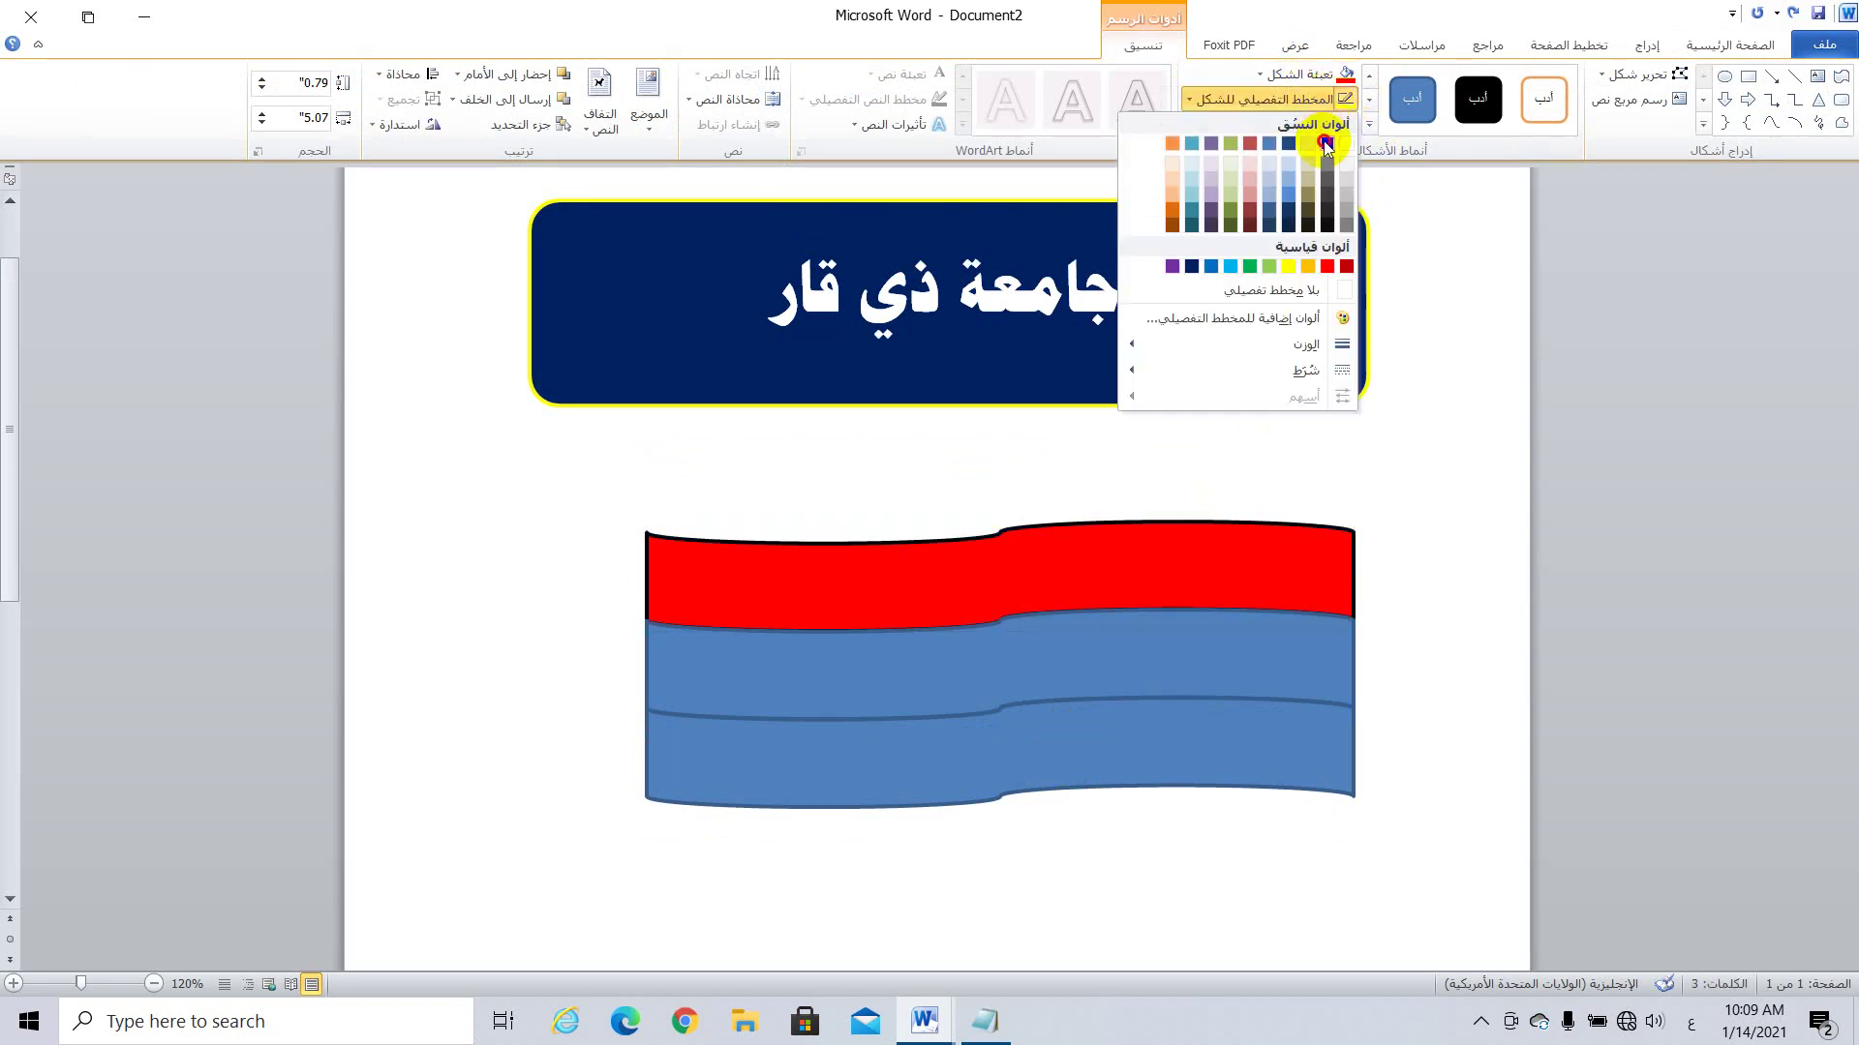
pyautogui.click(1327, 143)
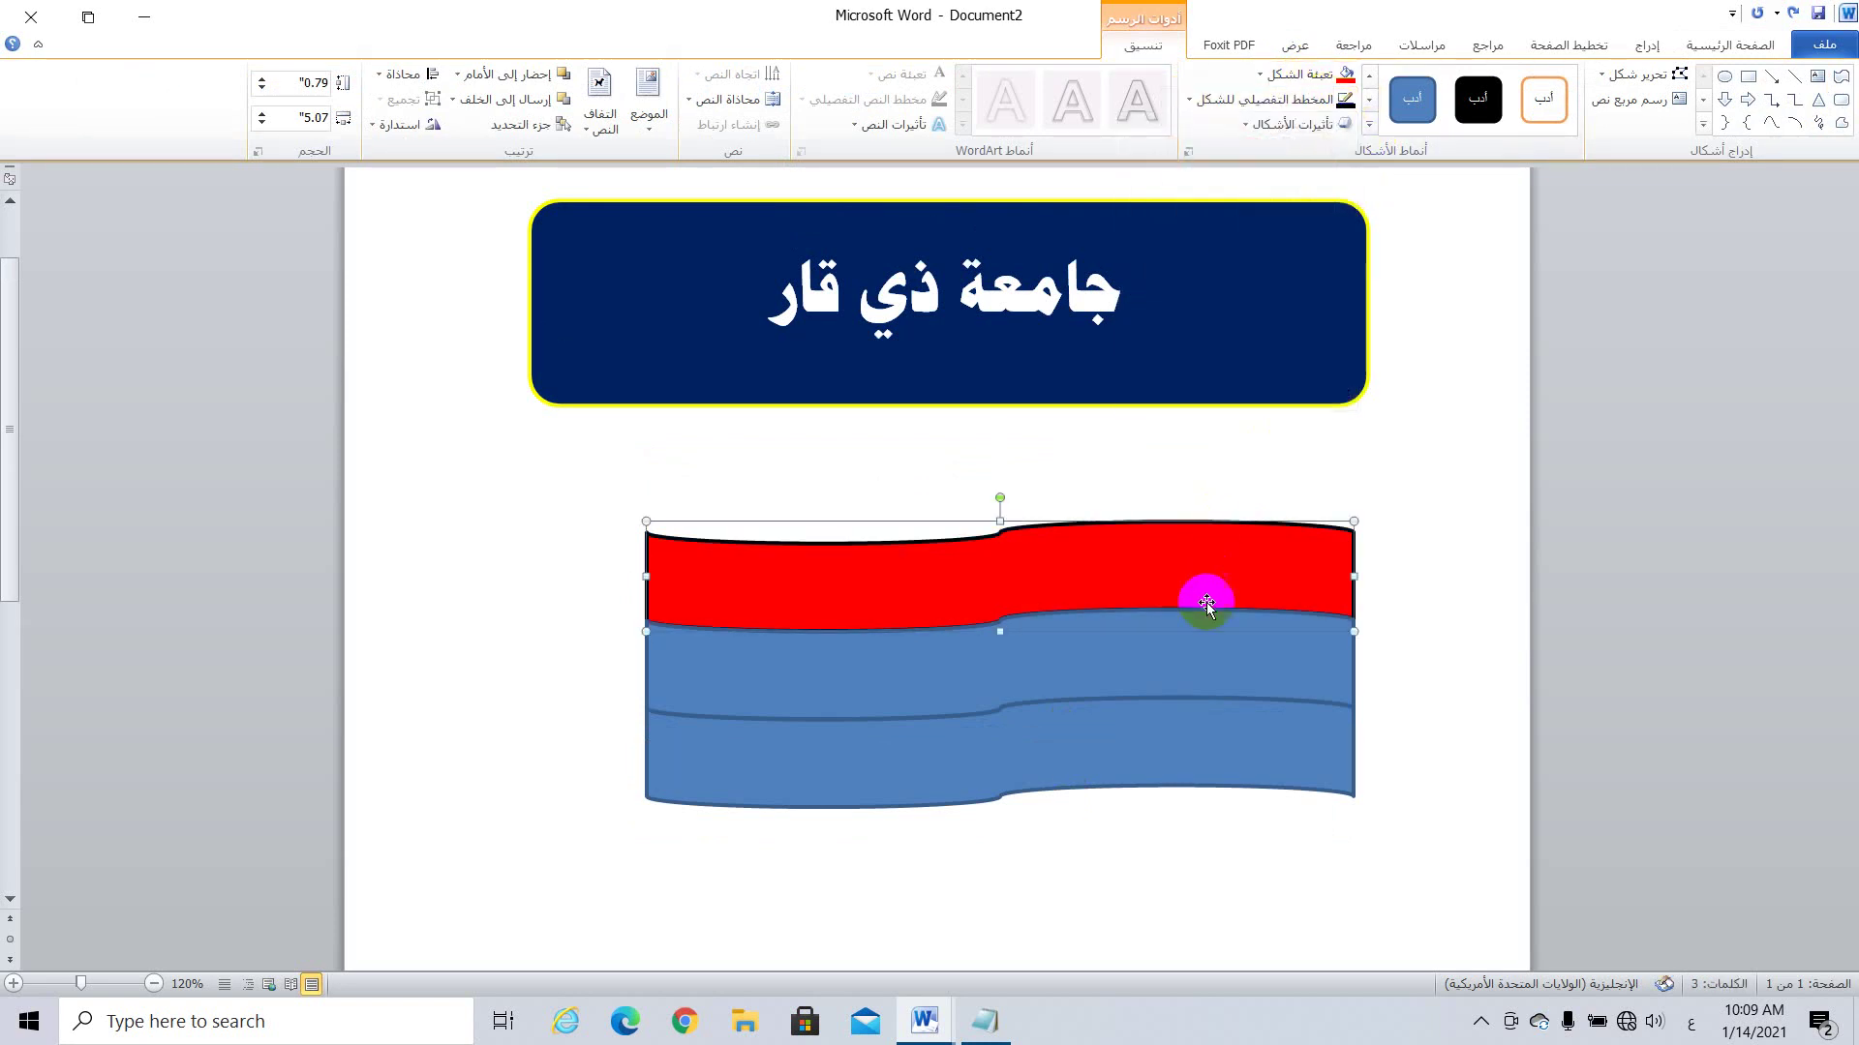
pyautogui.click(1192, 659)
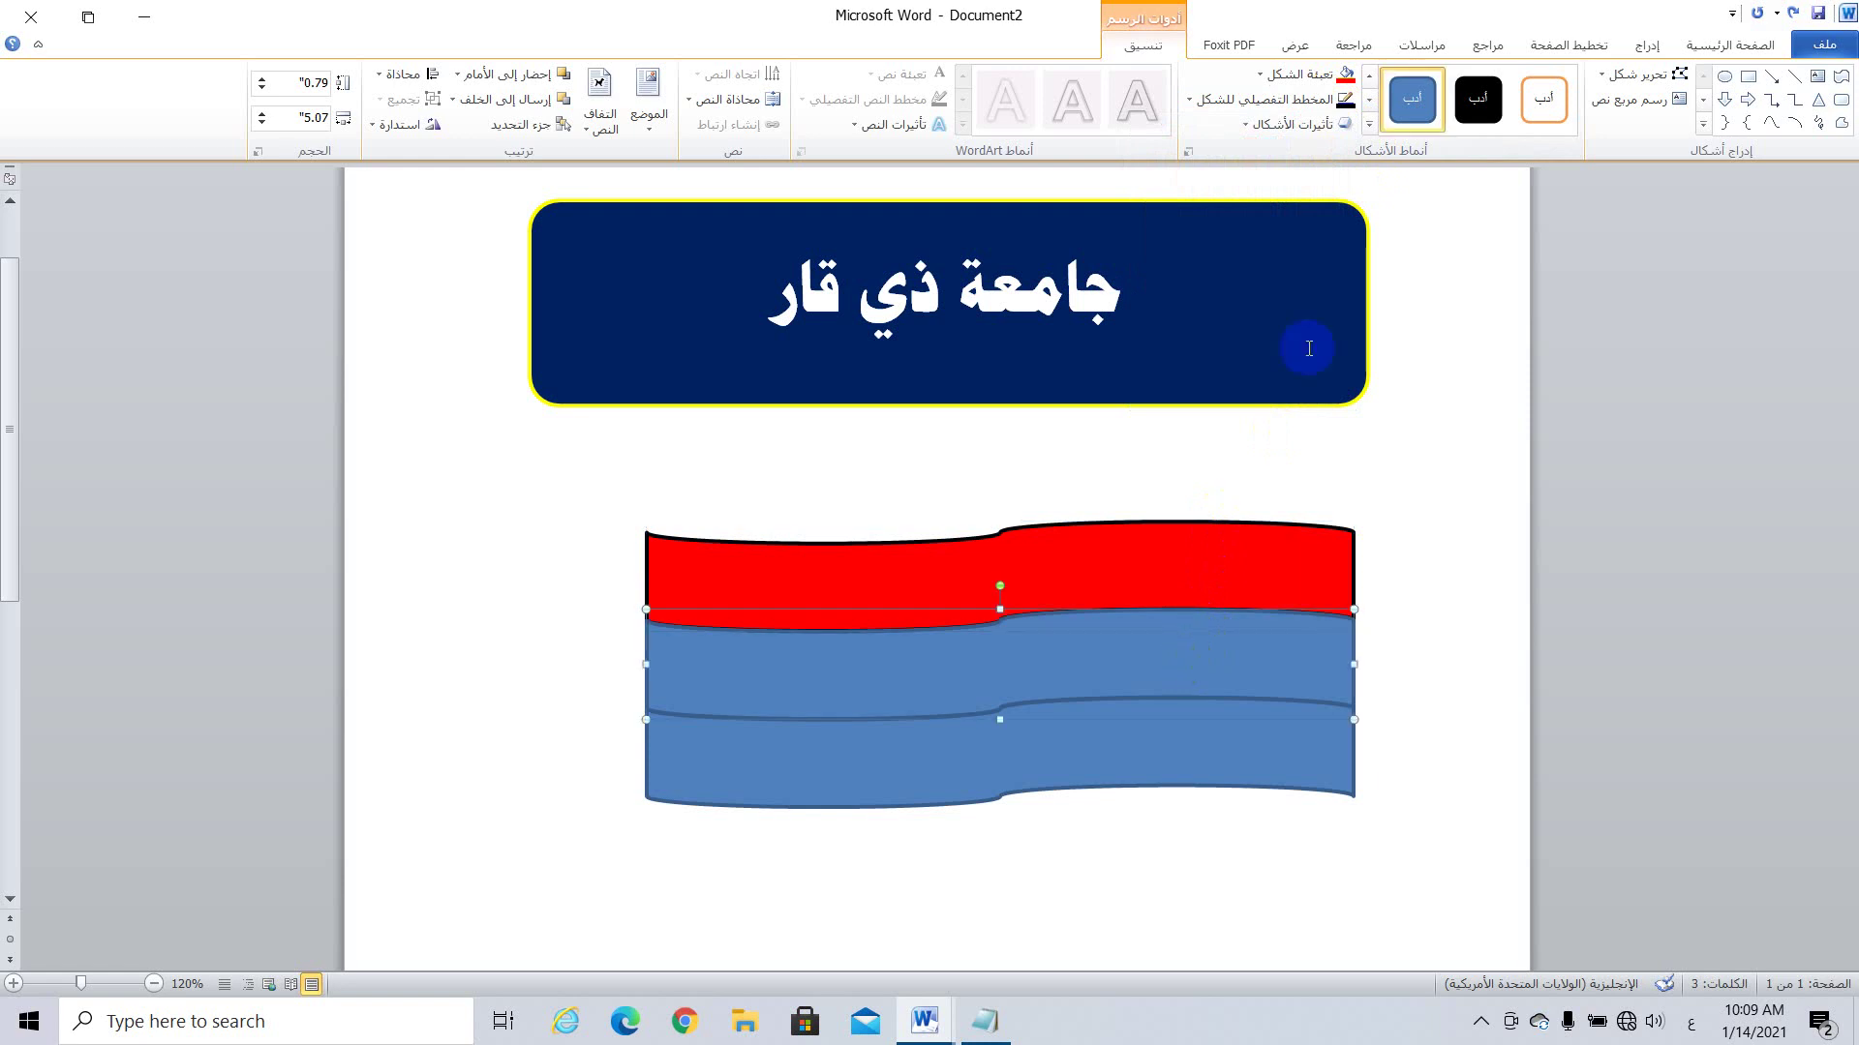
pyautogui.click(1317, 76)
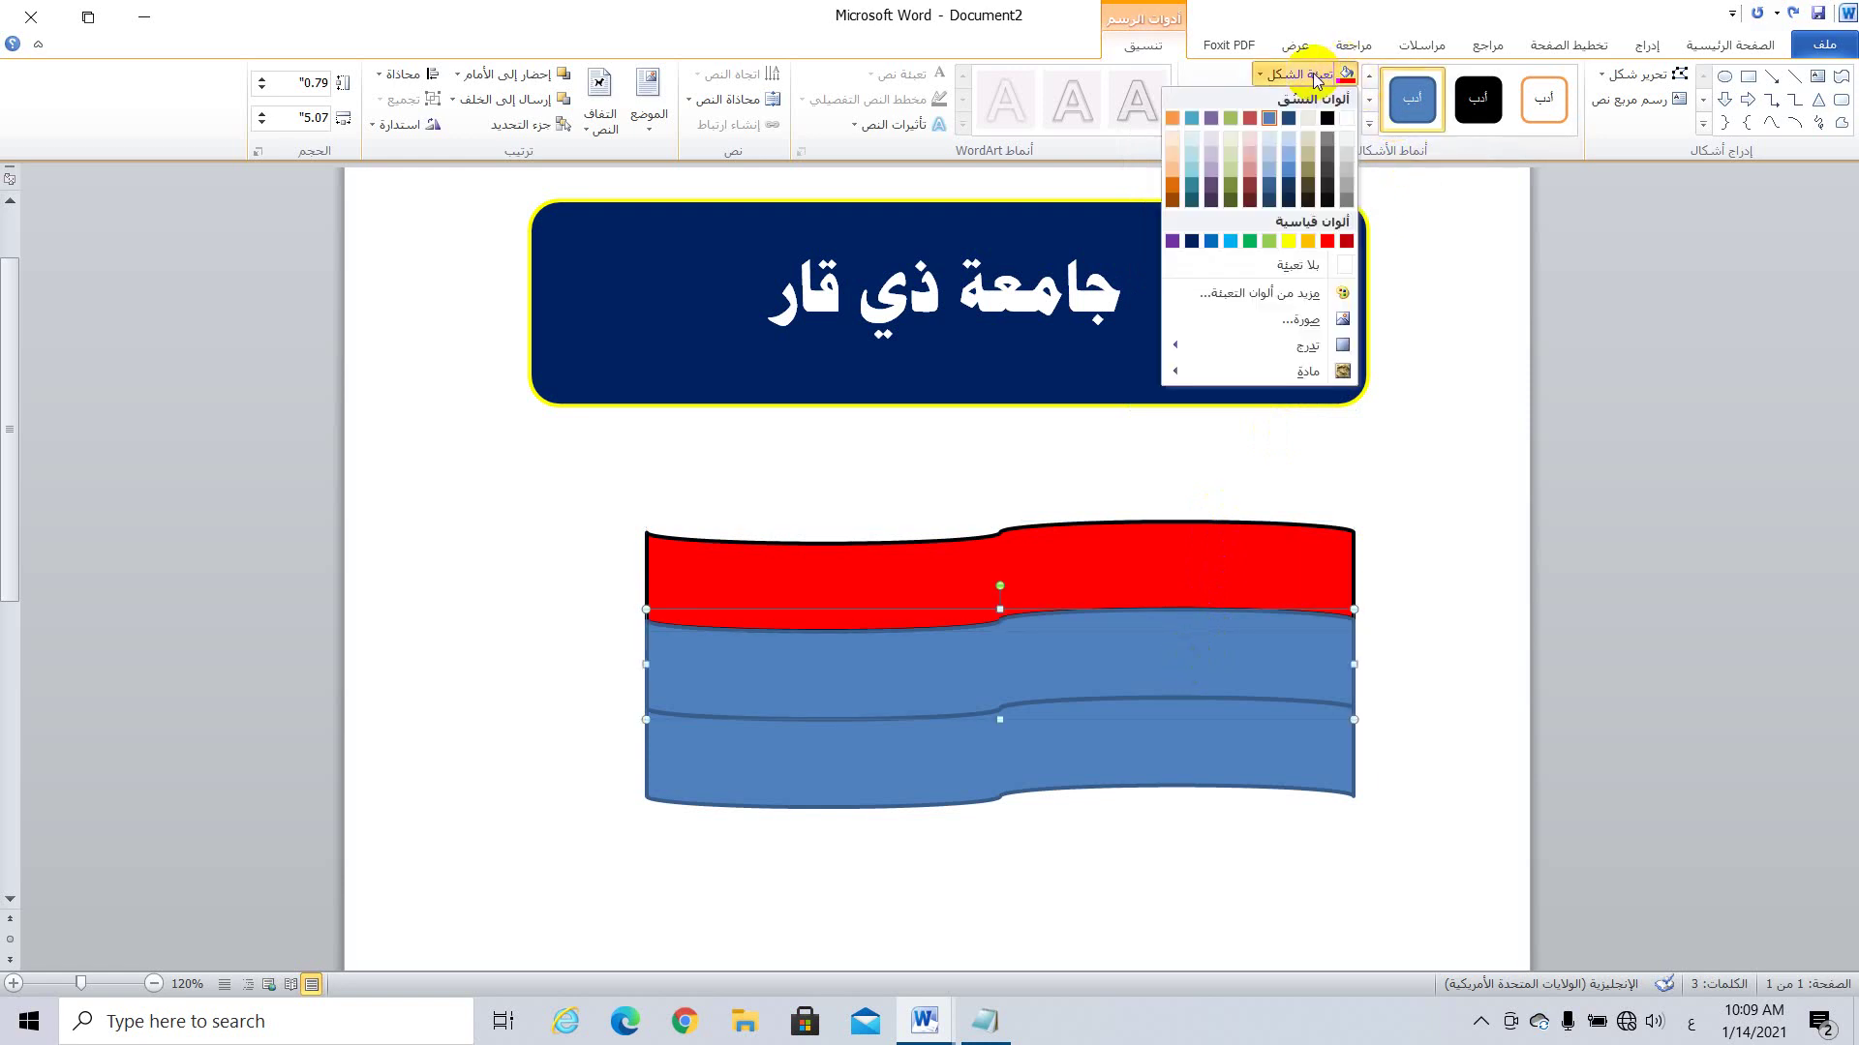
pyautogui.click(1346, 122)
# Step: Try a dark blue fill on the lowest wavy band, settle on black instead, and deselect it
pyautogui.click(1175, 760)
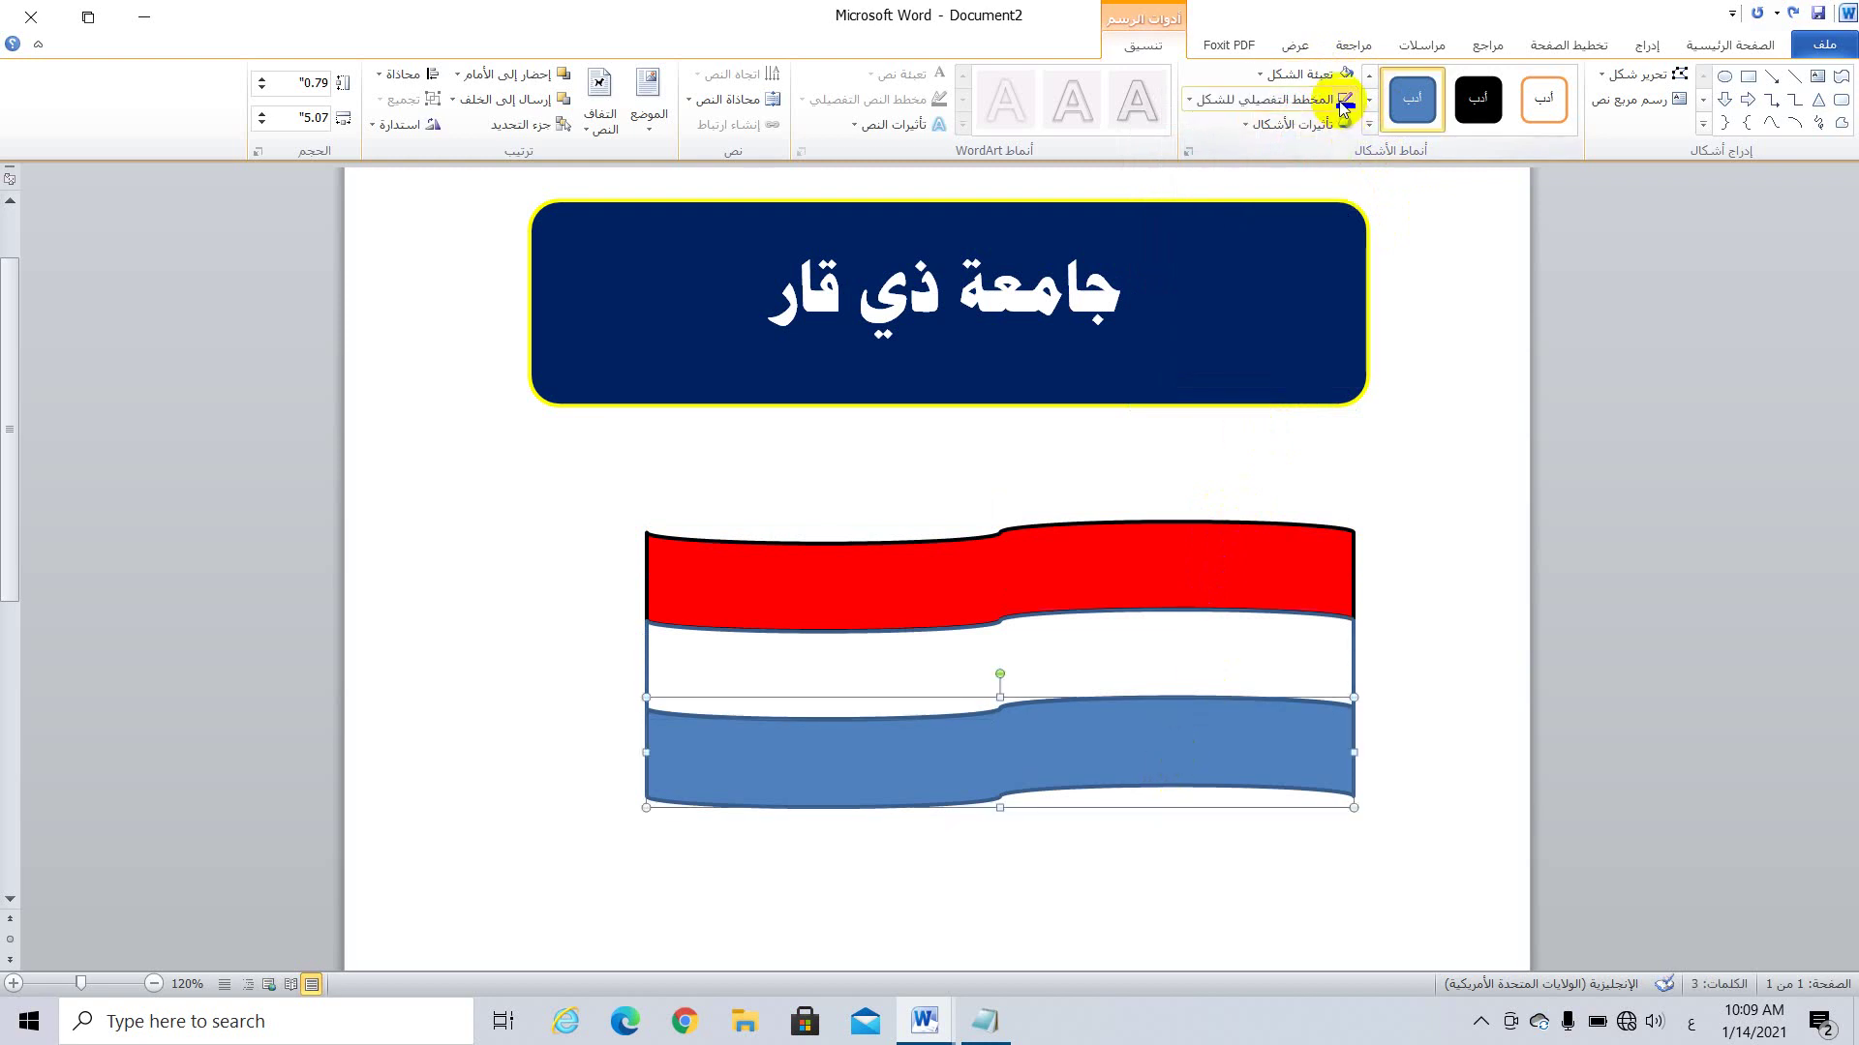
pyautogui.click(1317, 76)
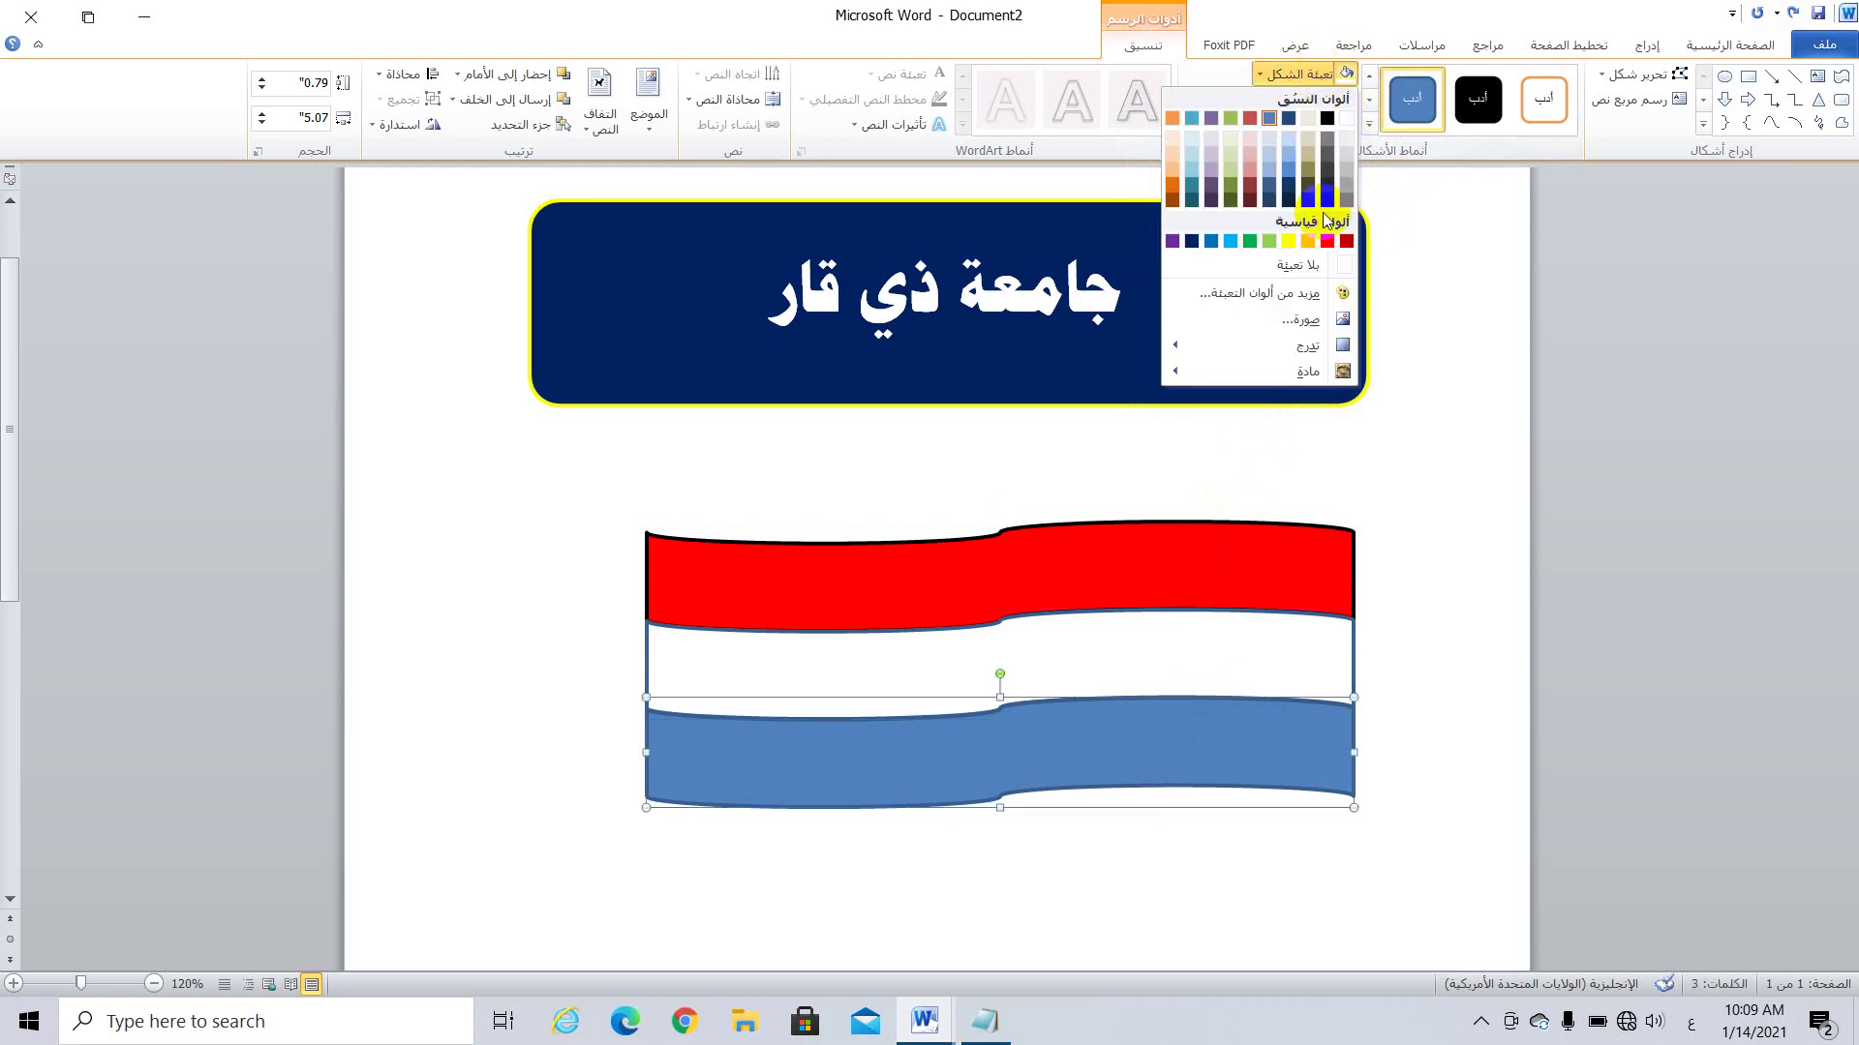
pyautogui.click(1192, 241)
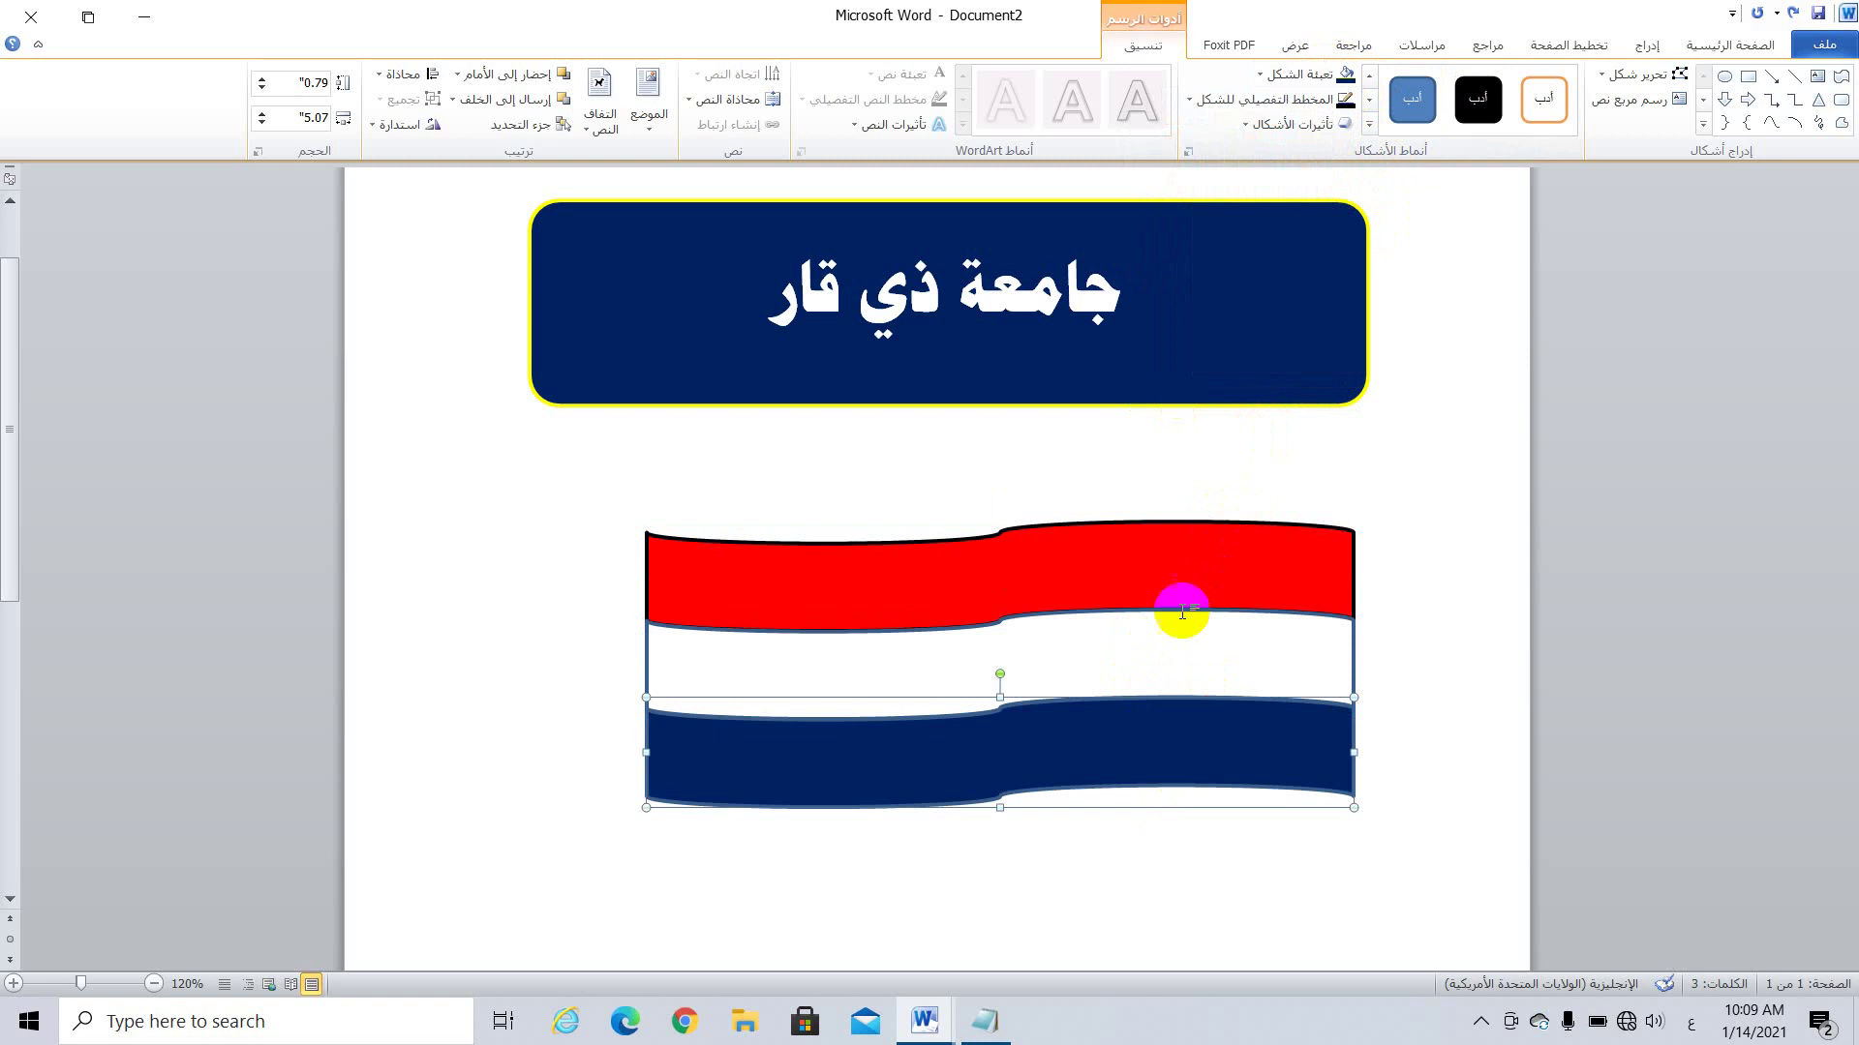
pyautogui.click(1316, 76)
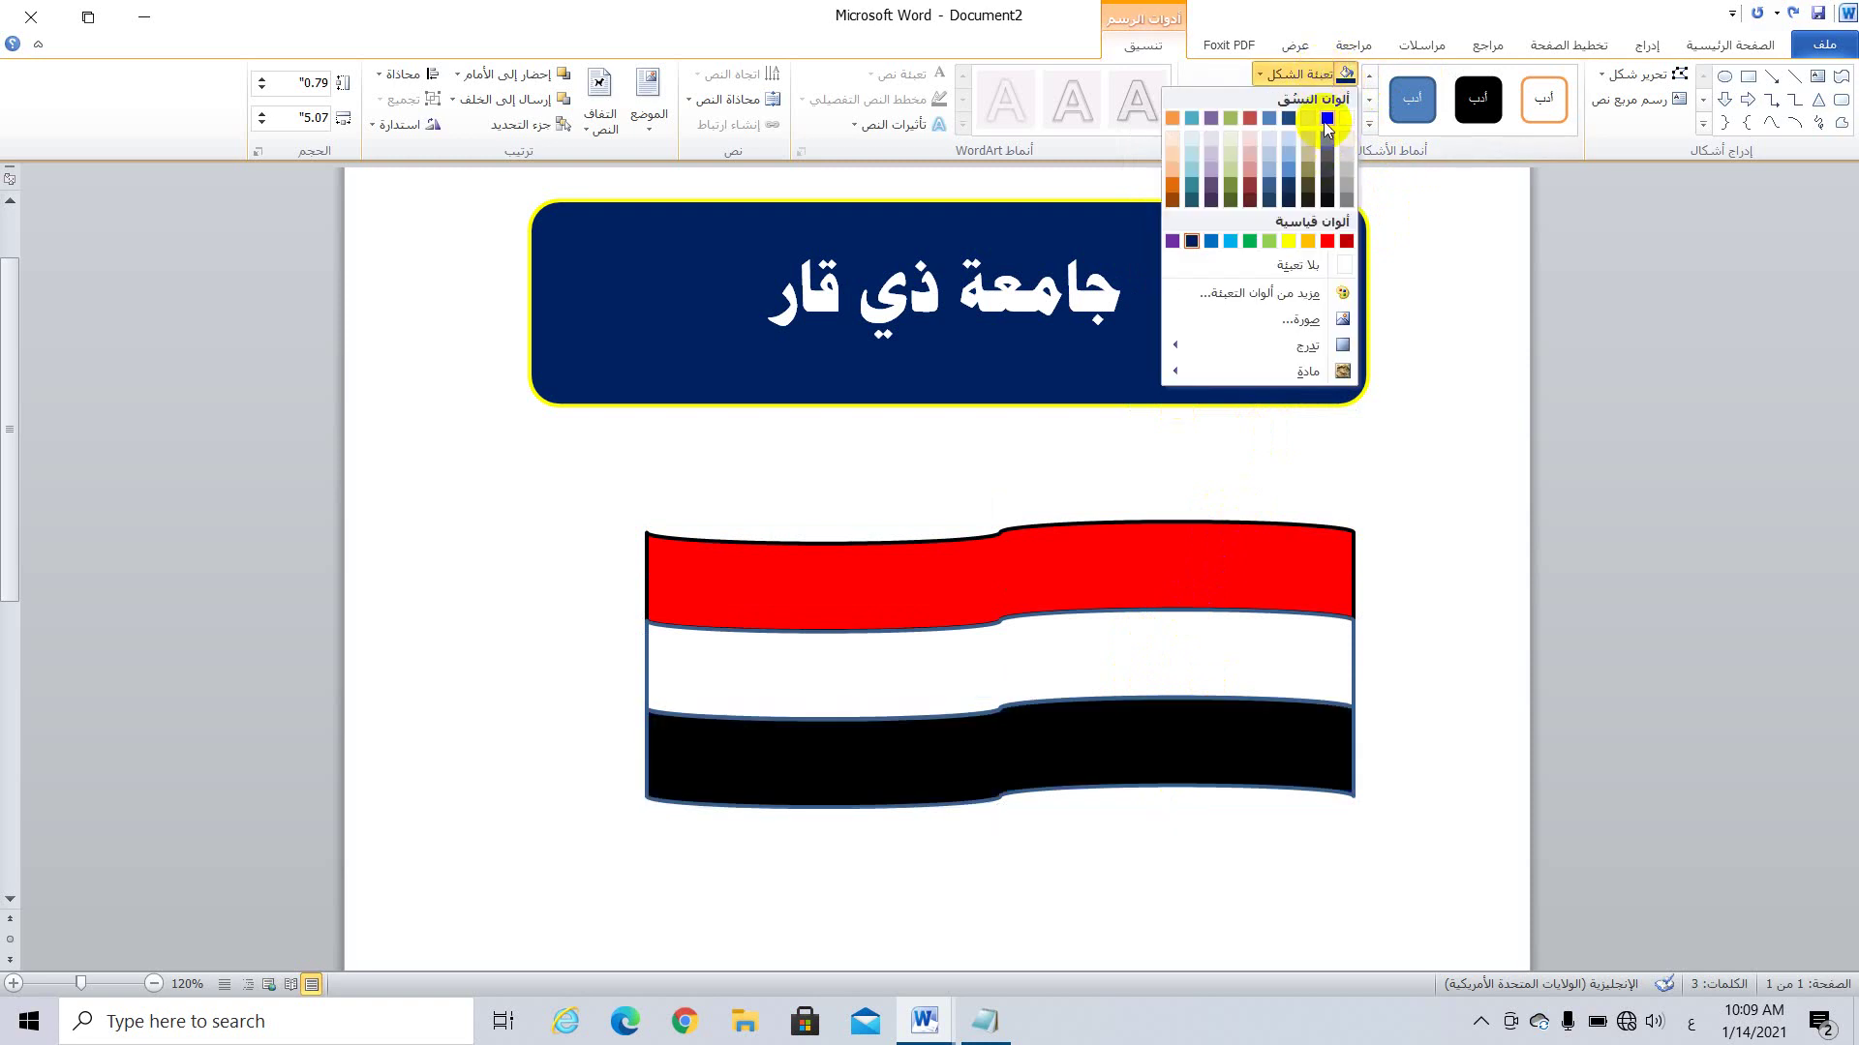
pyautogui.click(1326, 121)
pyautogui.click(1037, 851)
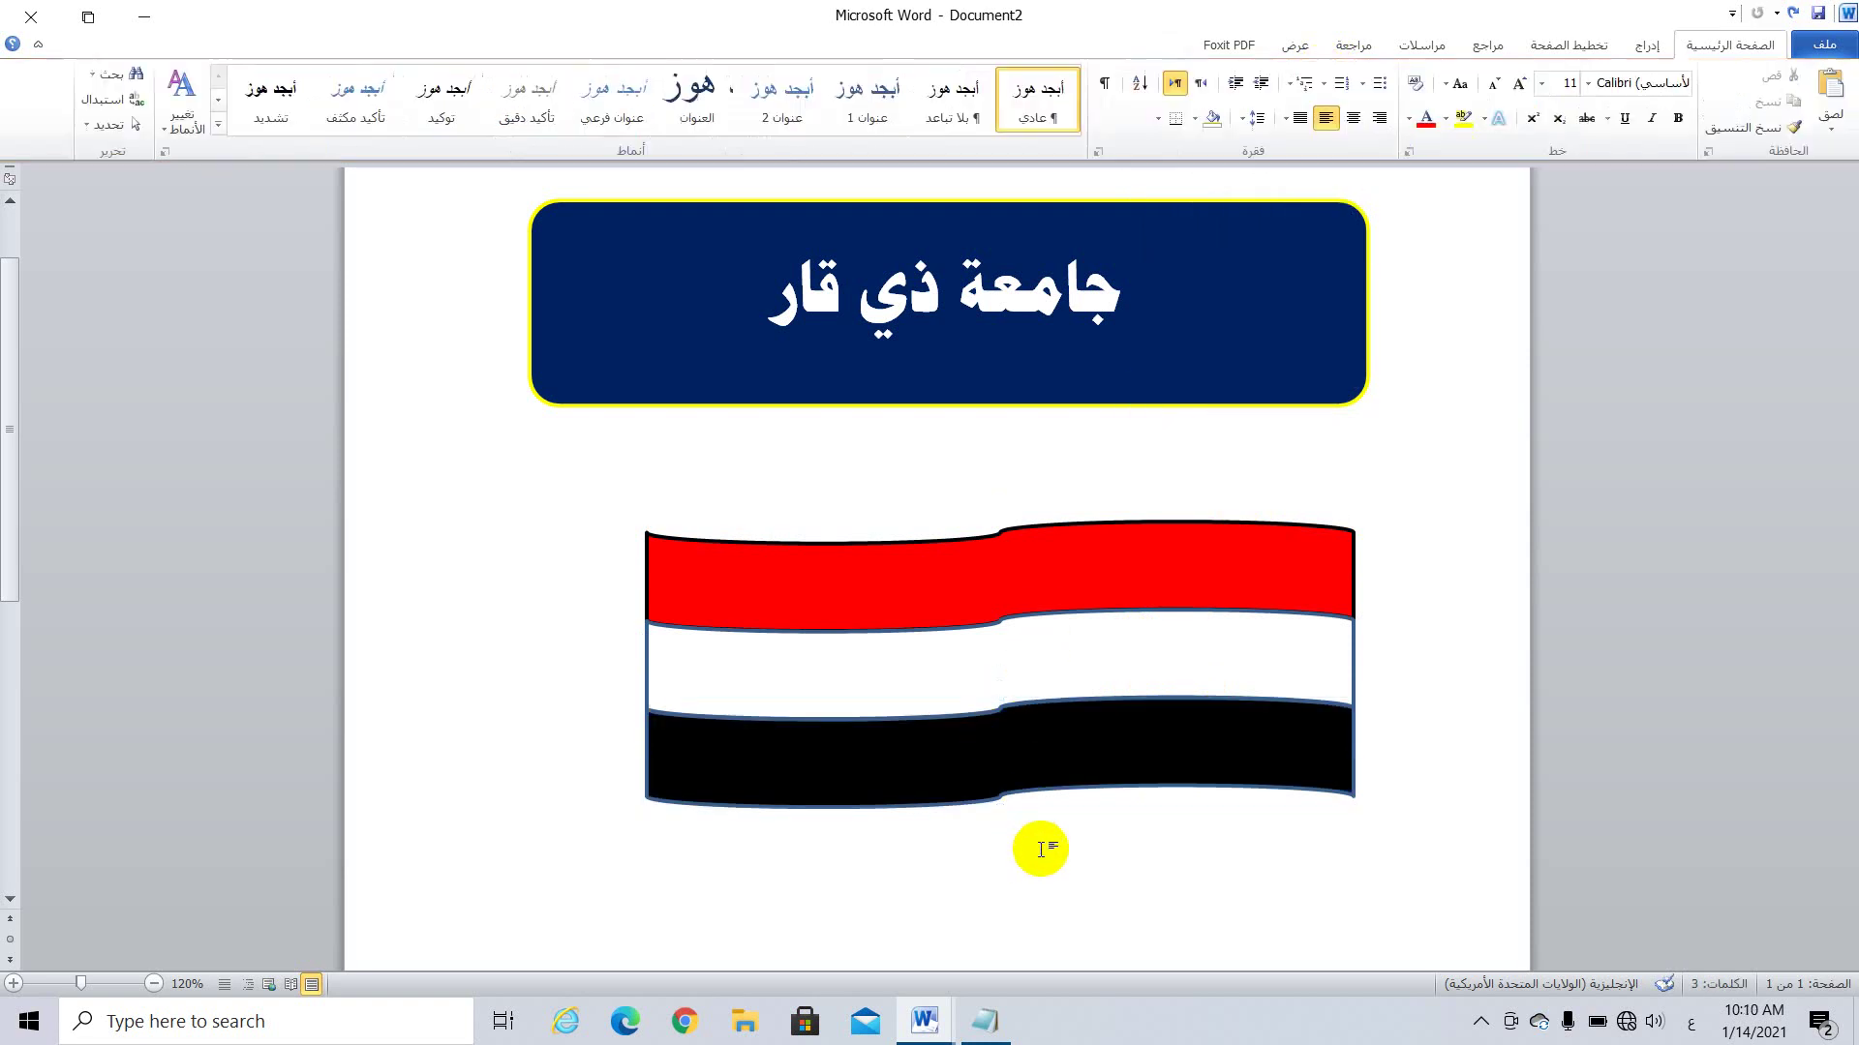
# Step: Apply the black outline to the middle and lowest wavy bands, and deselect them
pyautogui.click(1170, 662)
pyautogui.click(1342, 114)
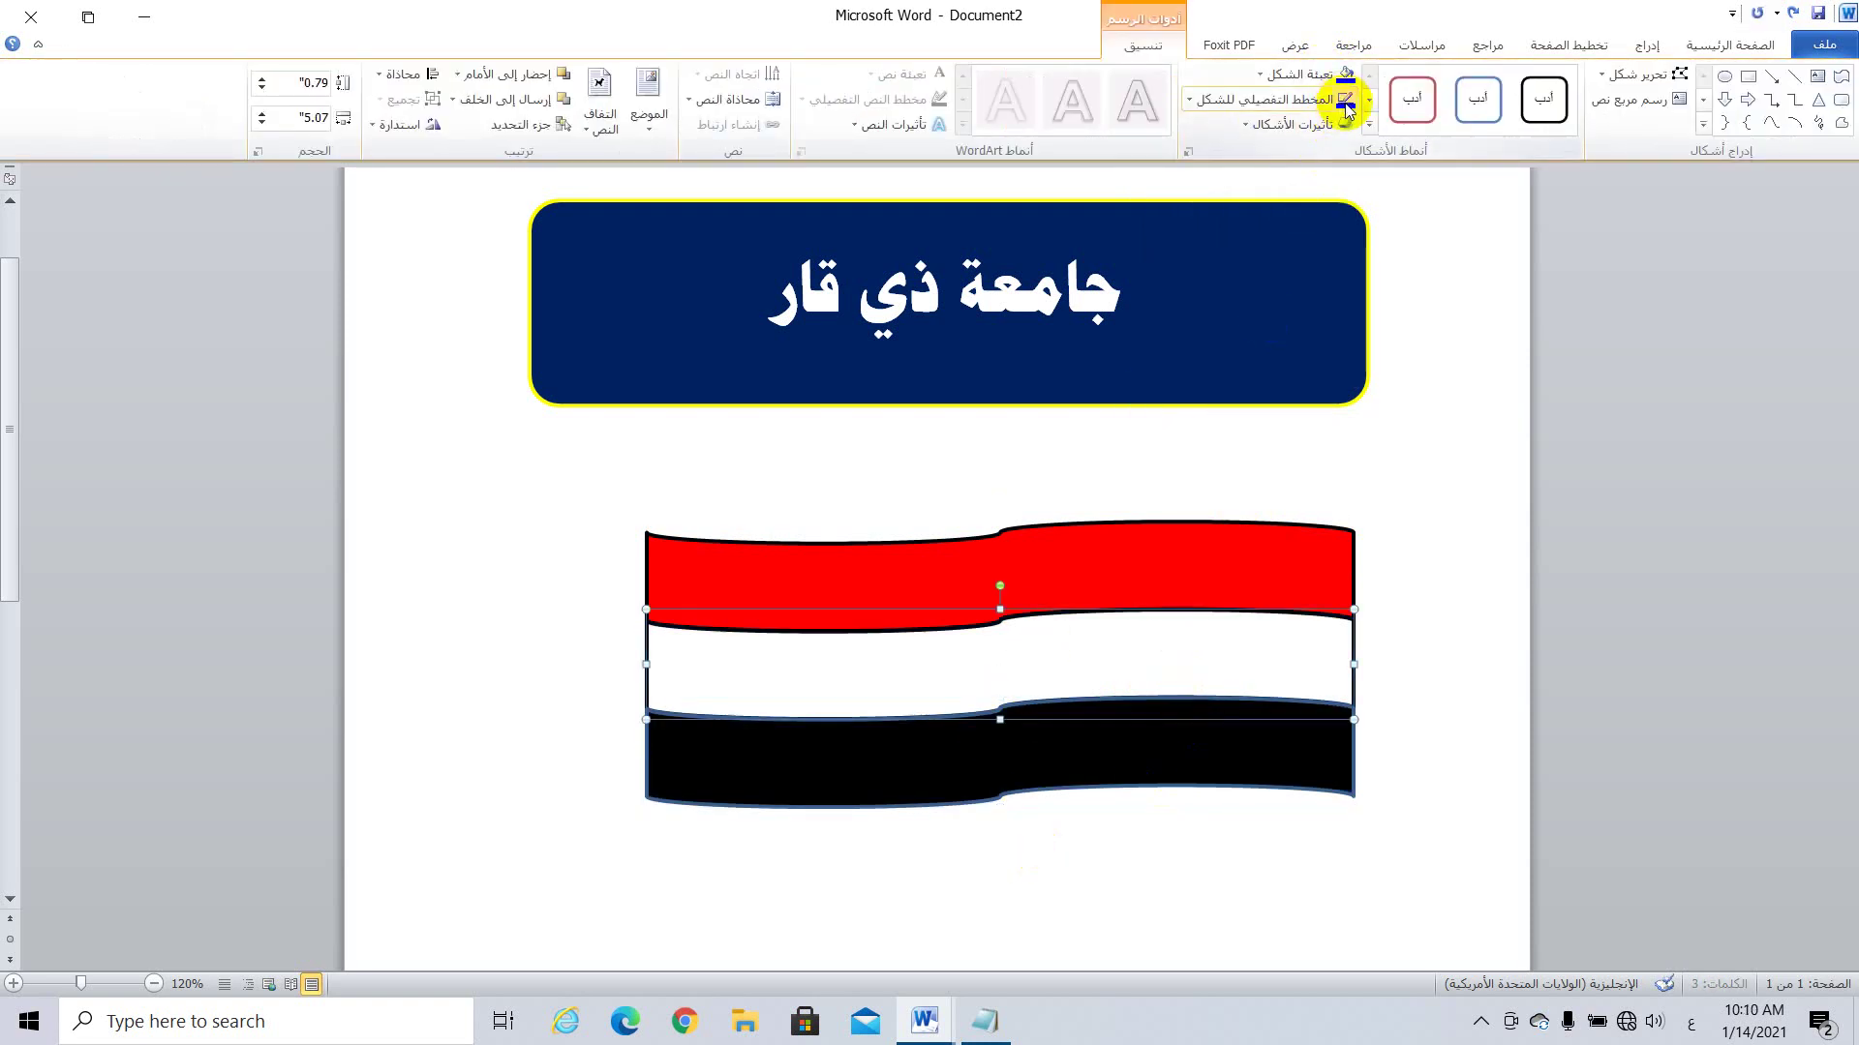
pyautogui.click(1196, 737)
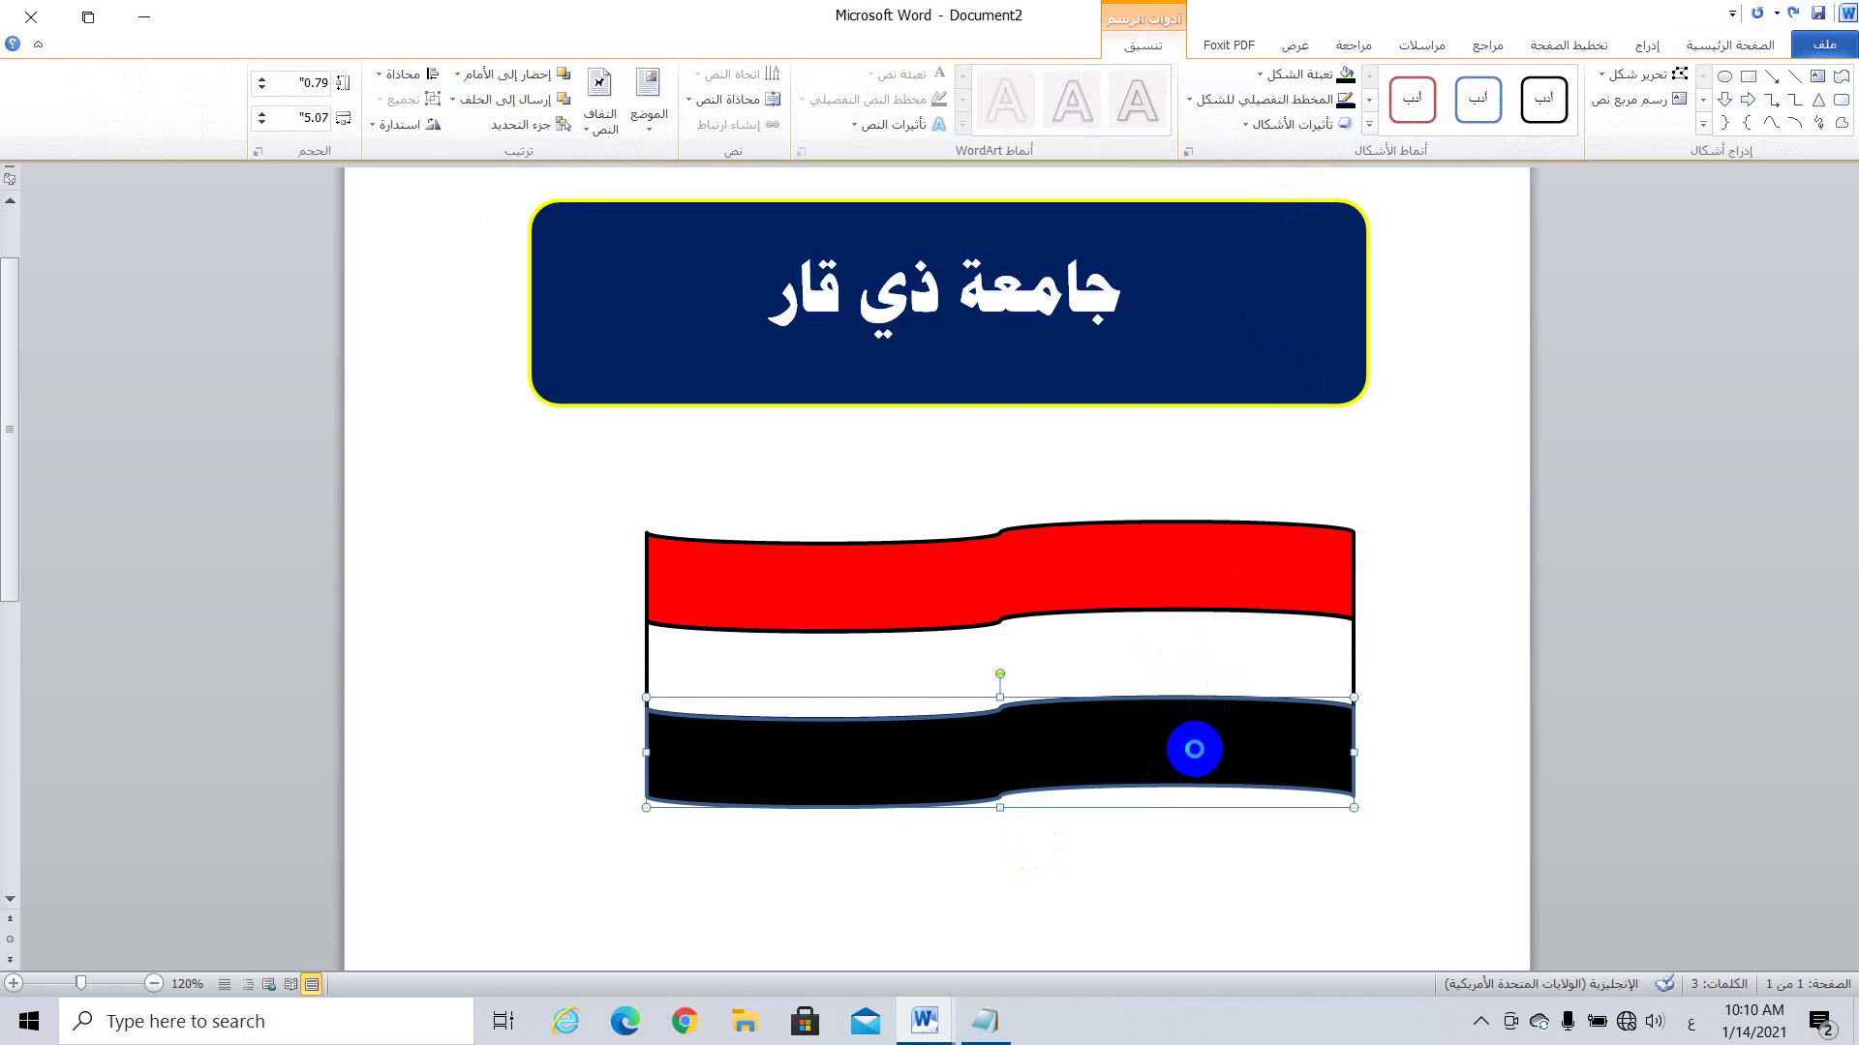
pyautogui.click(1344, 101)
pyautogui.click(1424, 701)
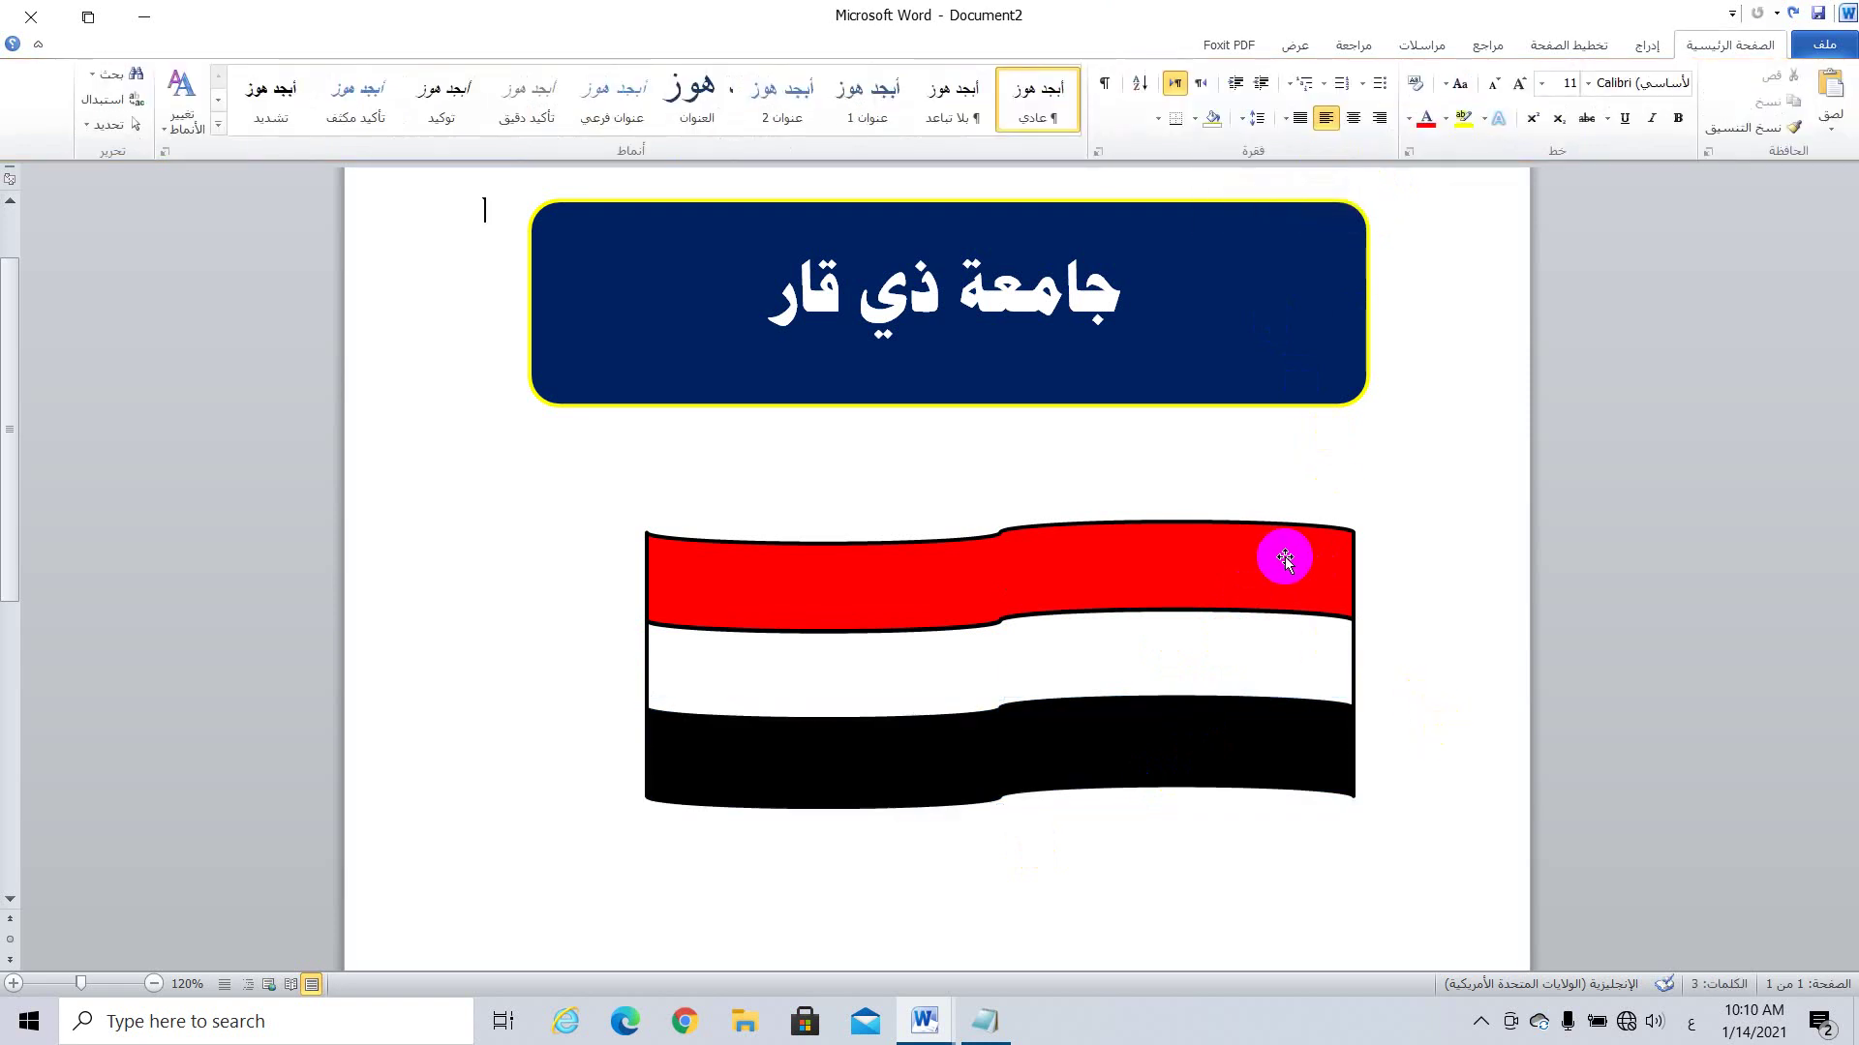
# Step: Draw a tall, narrow rectangle about 5.21 by 0.22 inches as a flagpole and place it against the flag's left edge
pyautogui.scroll(-1, 1286, 539)
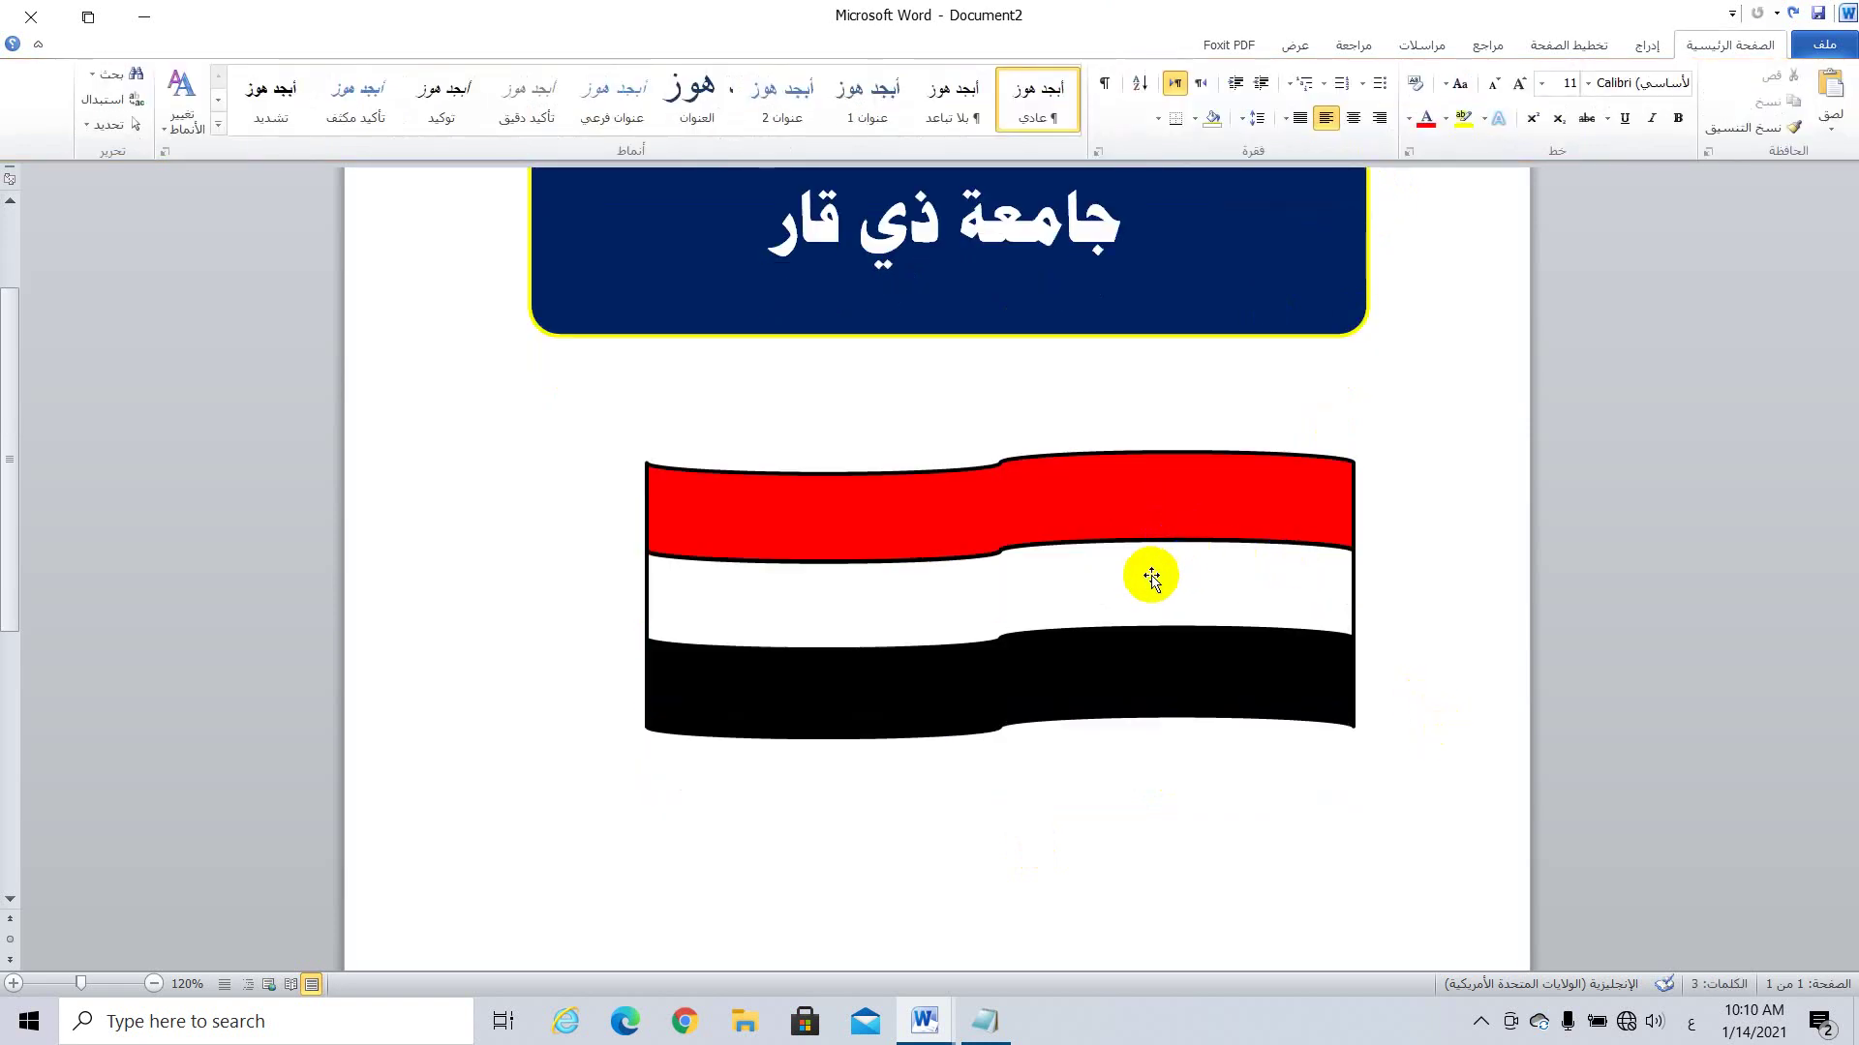
pyautogui.scroll(1, 1152, 576)
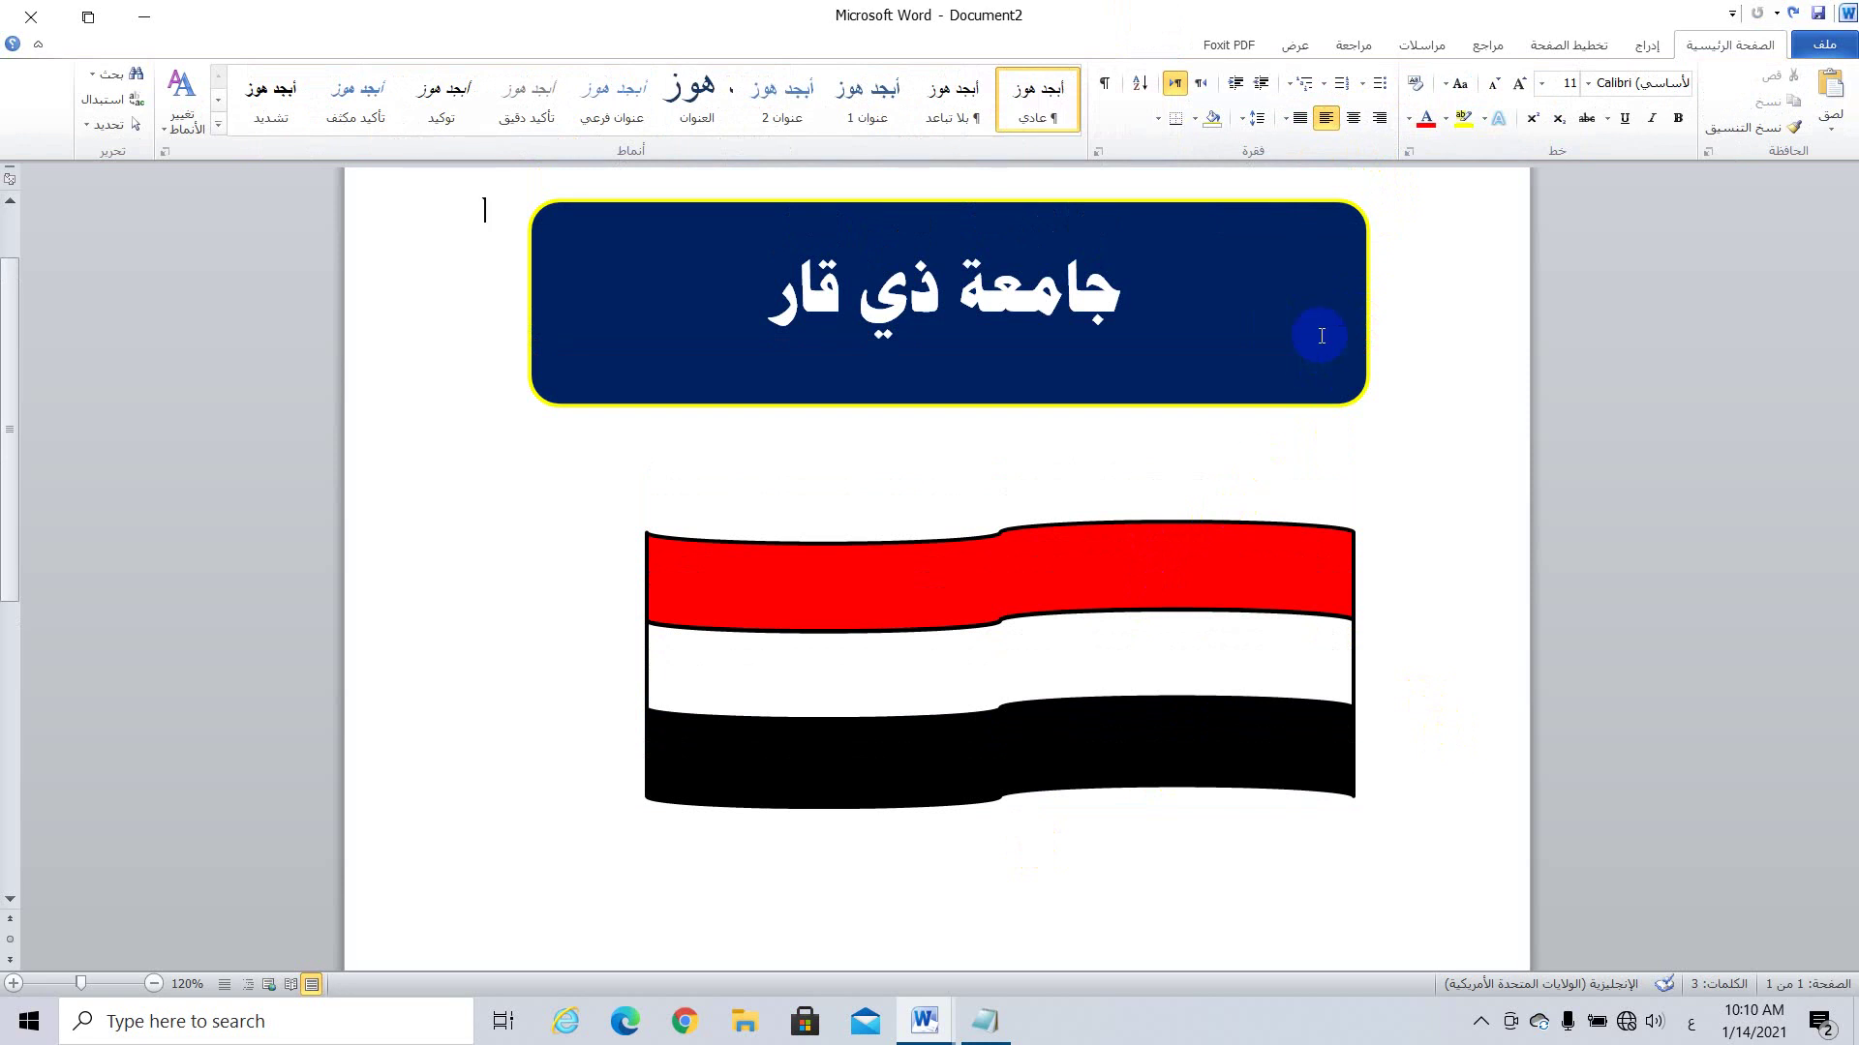
pyautogui.click(1634, 48)
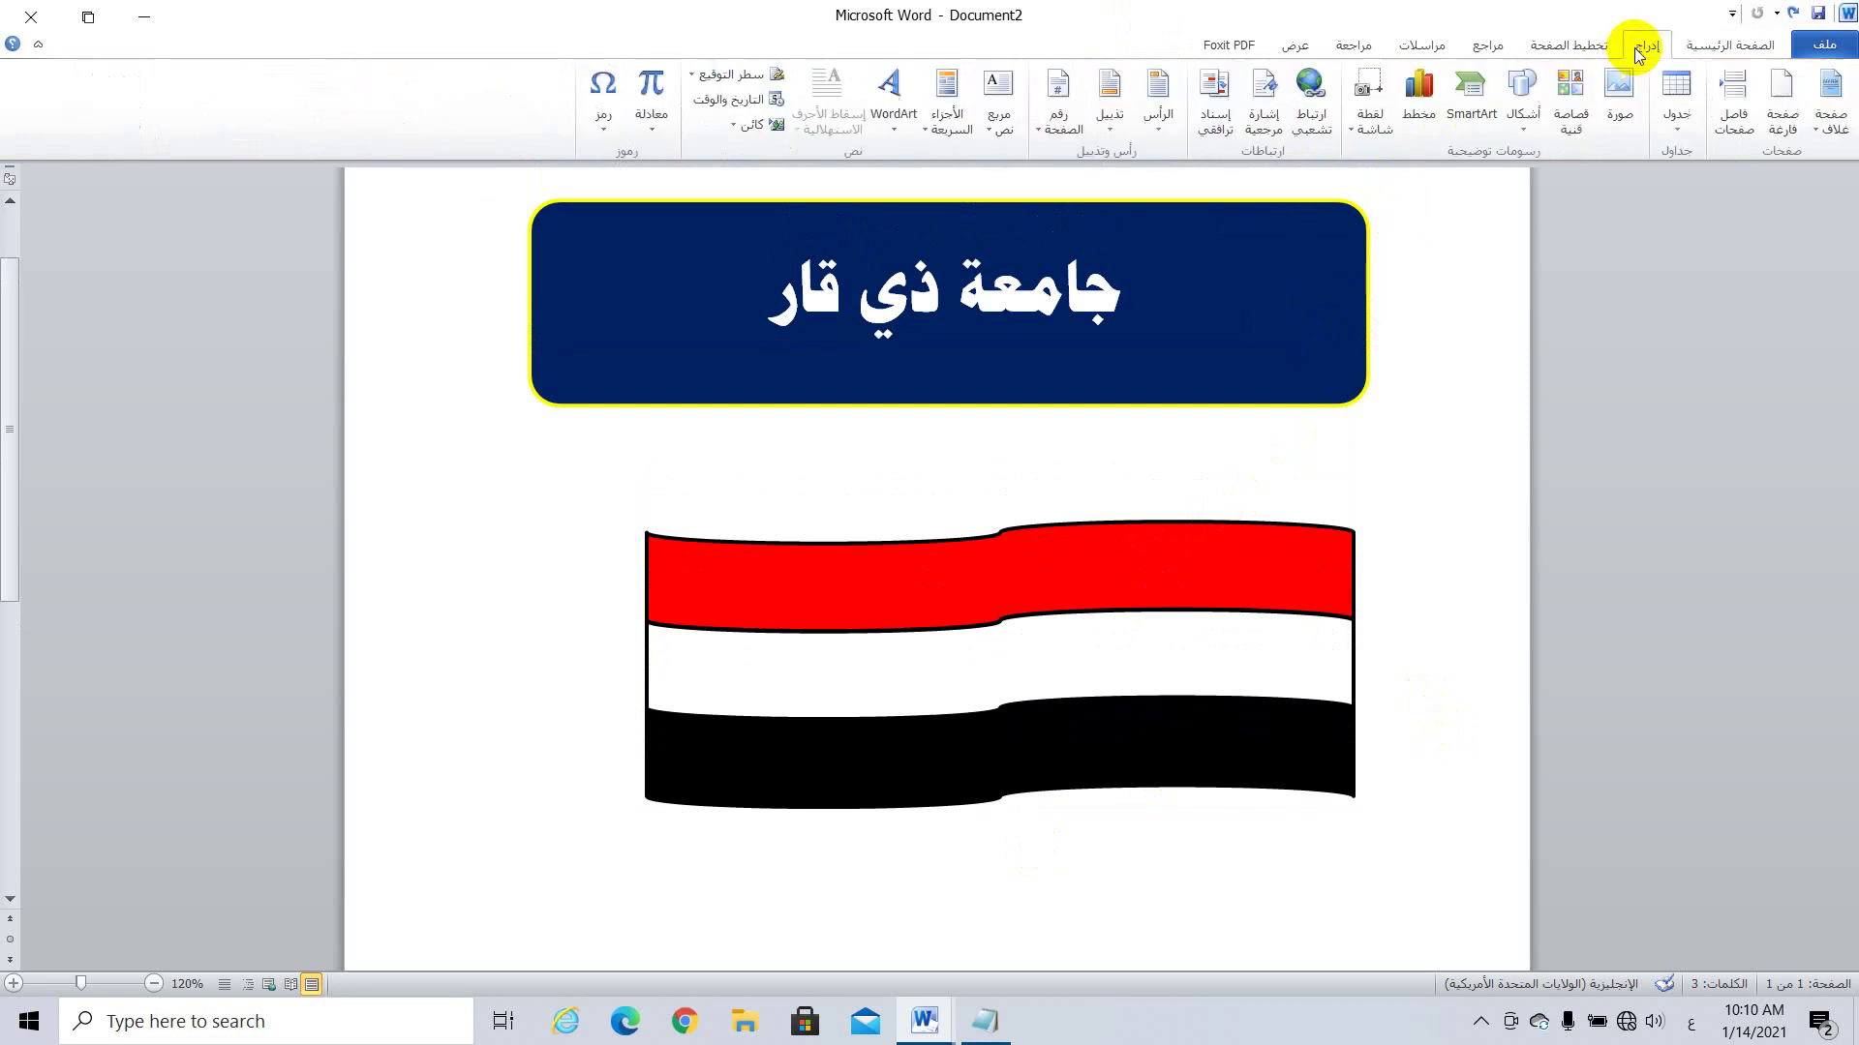
pyautogui.click(1519, 107)
pyautogui.click(1440, 174)
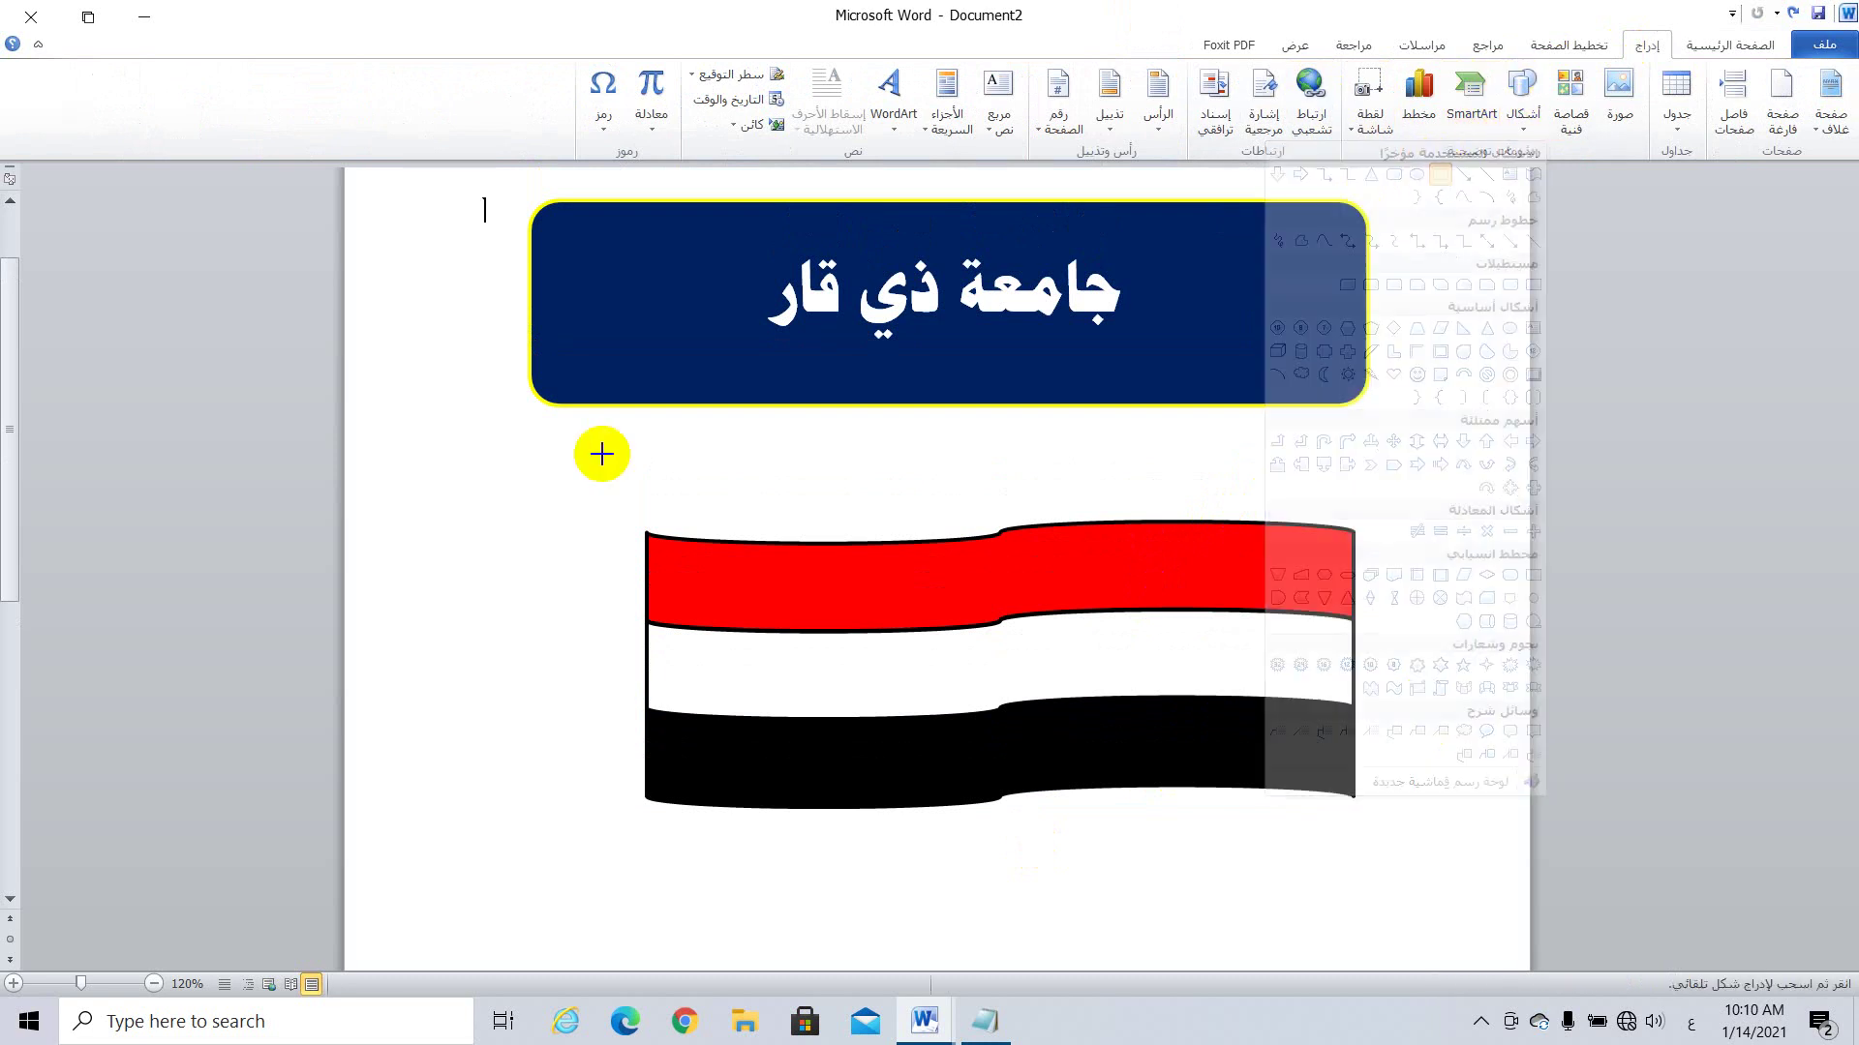
pyautogui.moveTo(561, 457); pyautogui.dragTo(593, 951)
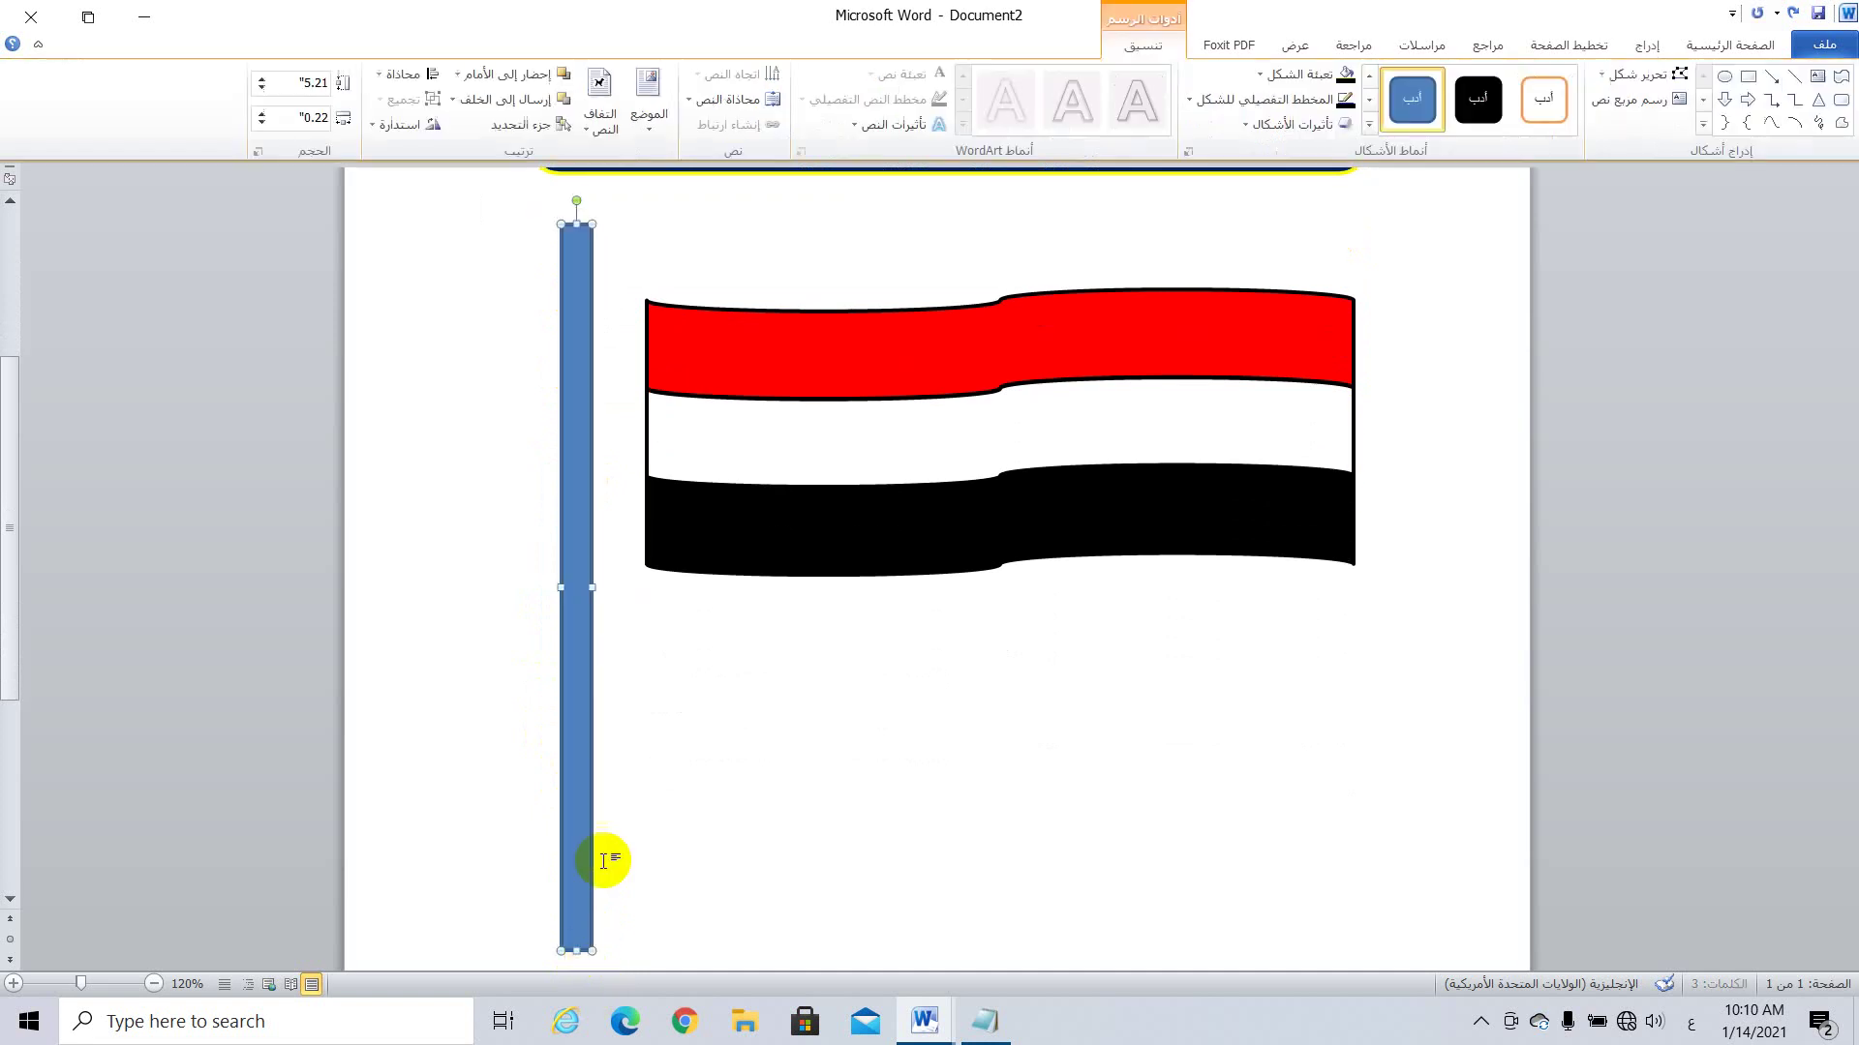
pyautogui.moveTo(578, 482); pyautogui.dragTo(630, 544)
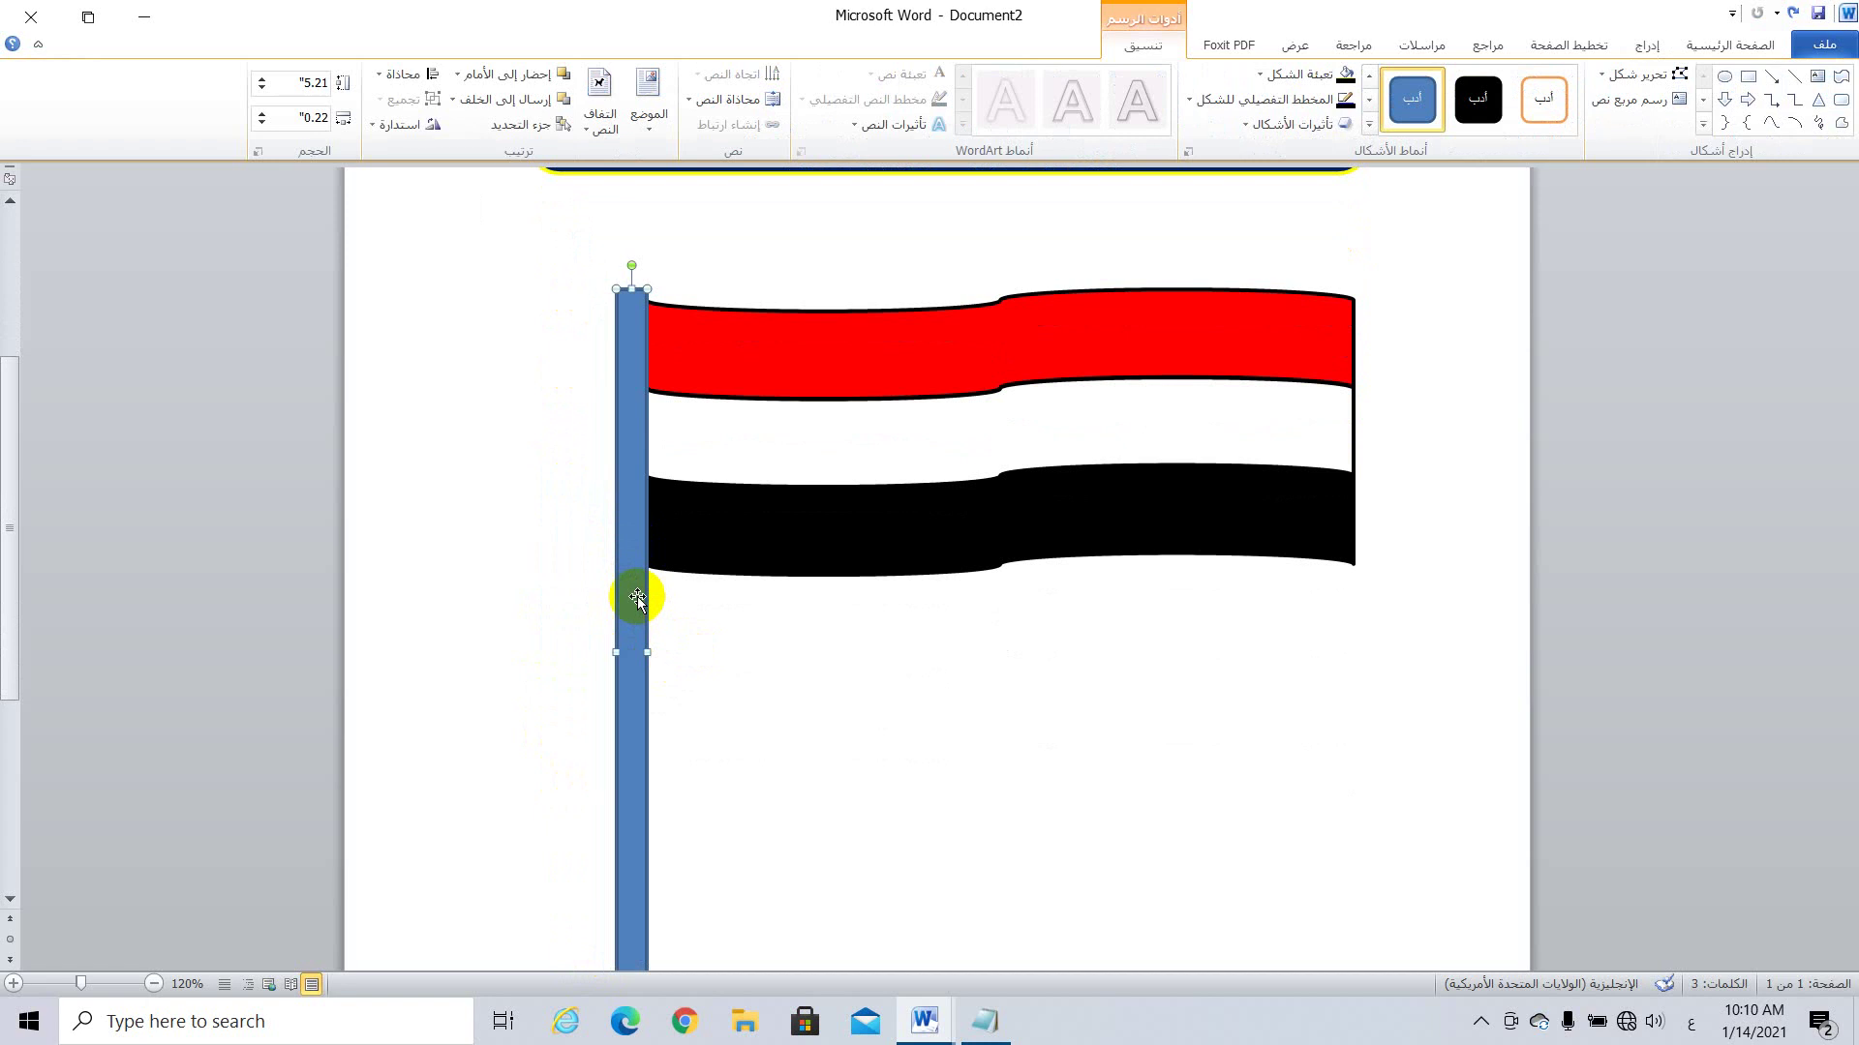
# Step: Give the flagpole rectangle a black outline
pyautogui.click(1303, 77)
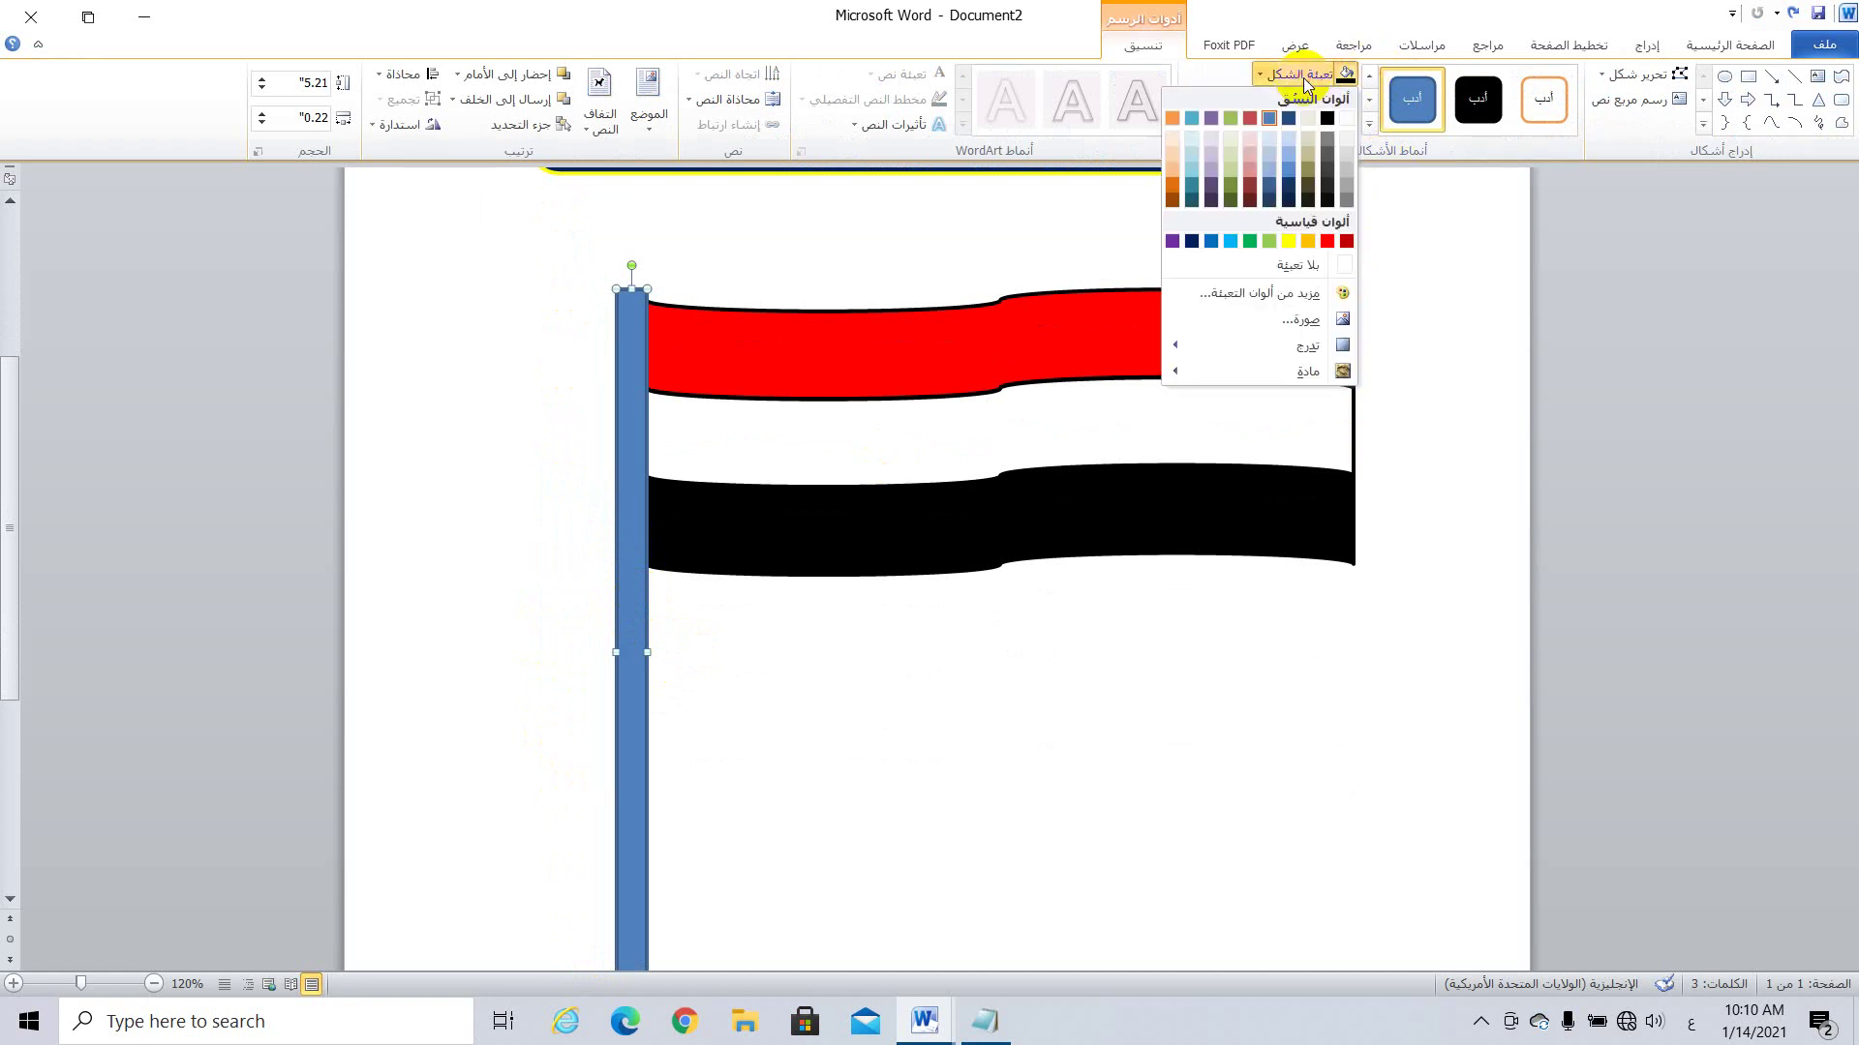
pyautogui.click(1302, 73)
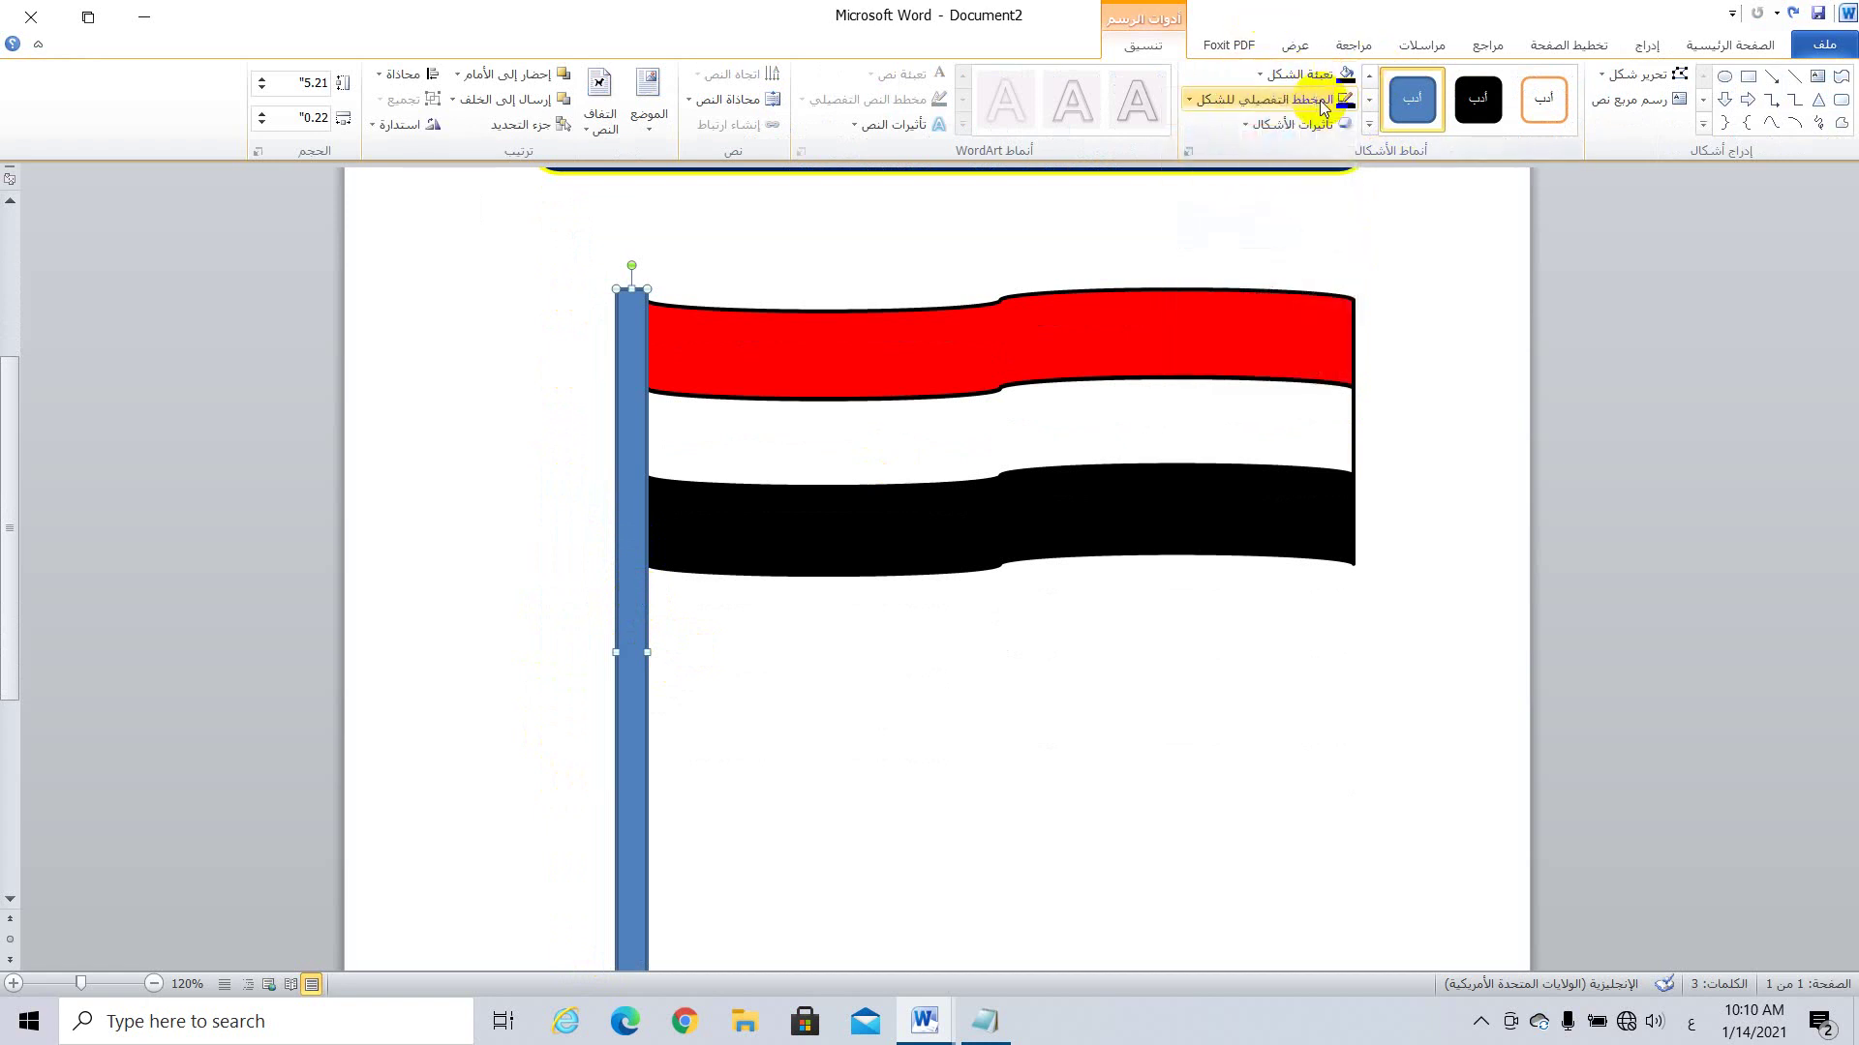
pyautogui.click(1322, 106)
pyautogui.click(1317, 202)
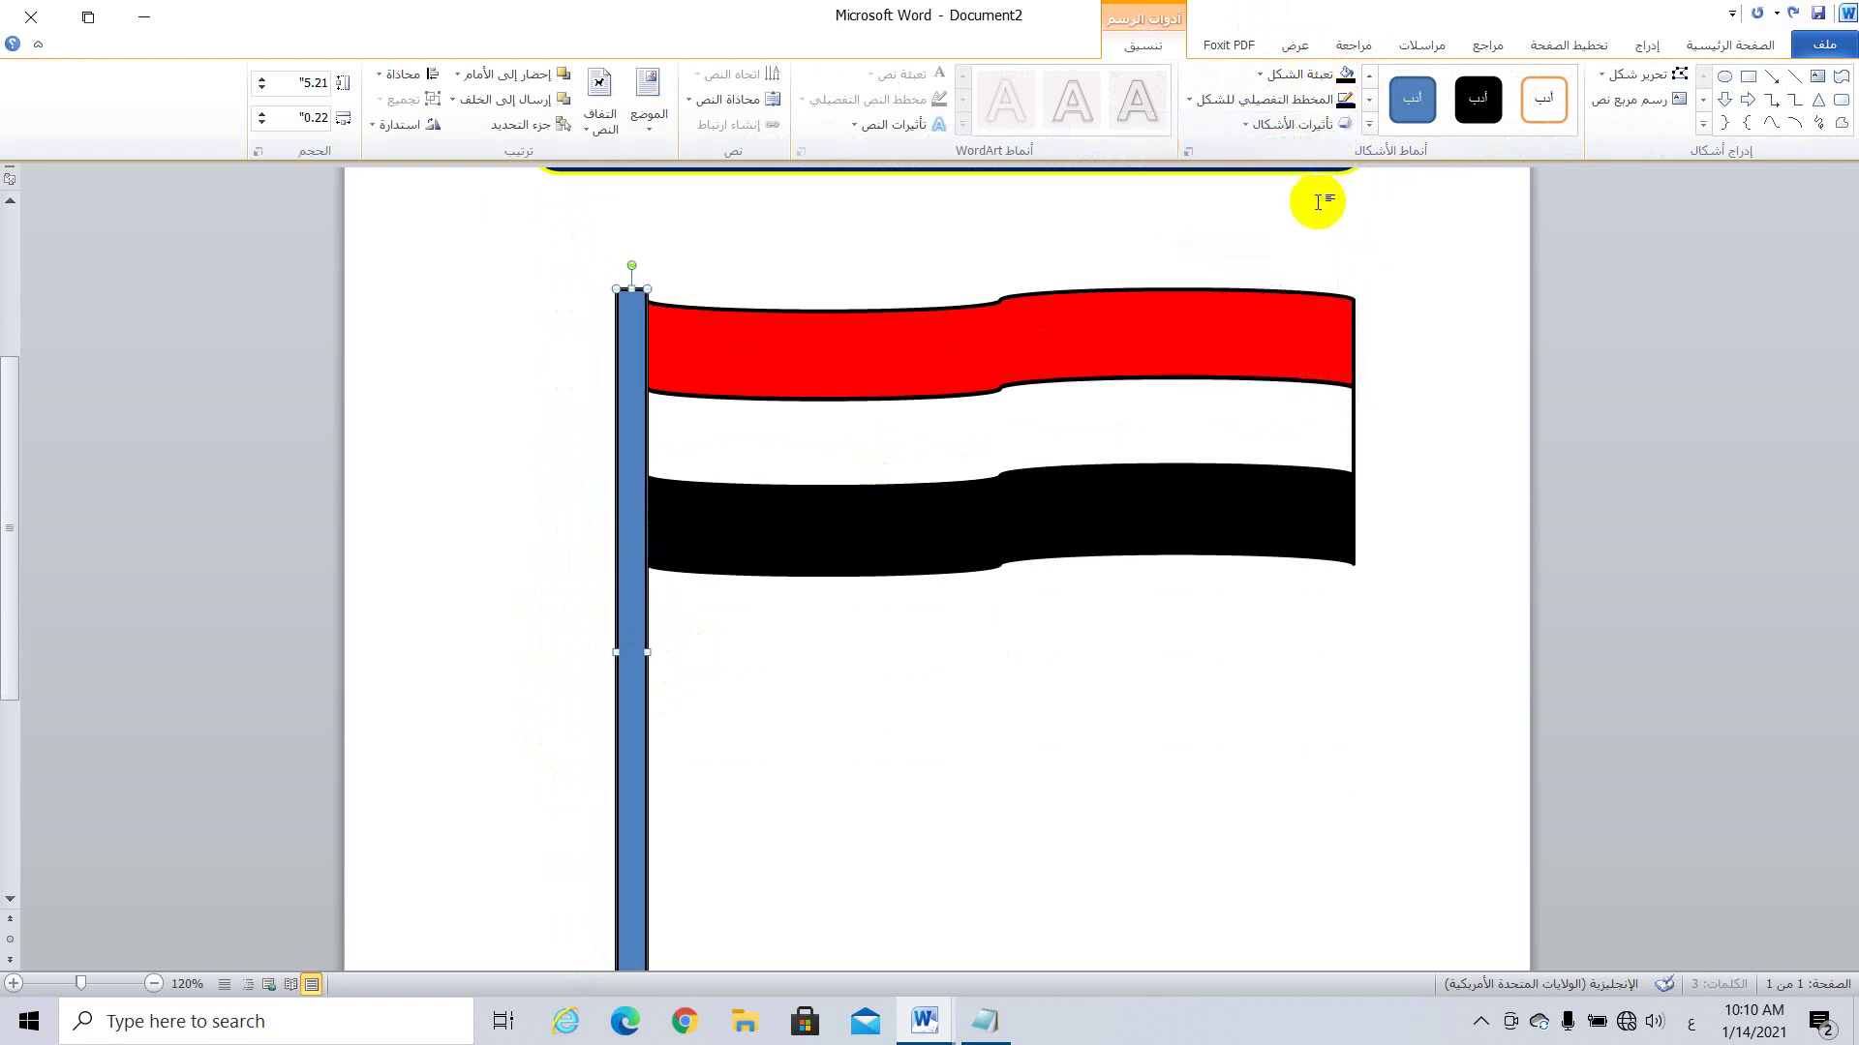
# Step: Fill the flagpole with the medium-brown, dark-grained wood texture and deselect it
pyautogui.click(1330, 74)
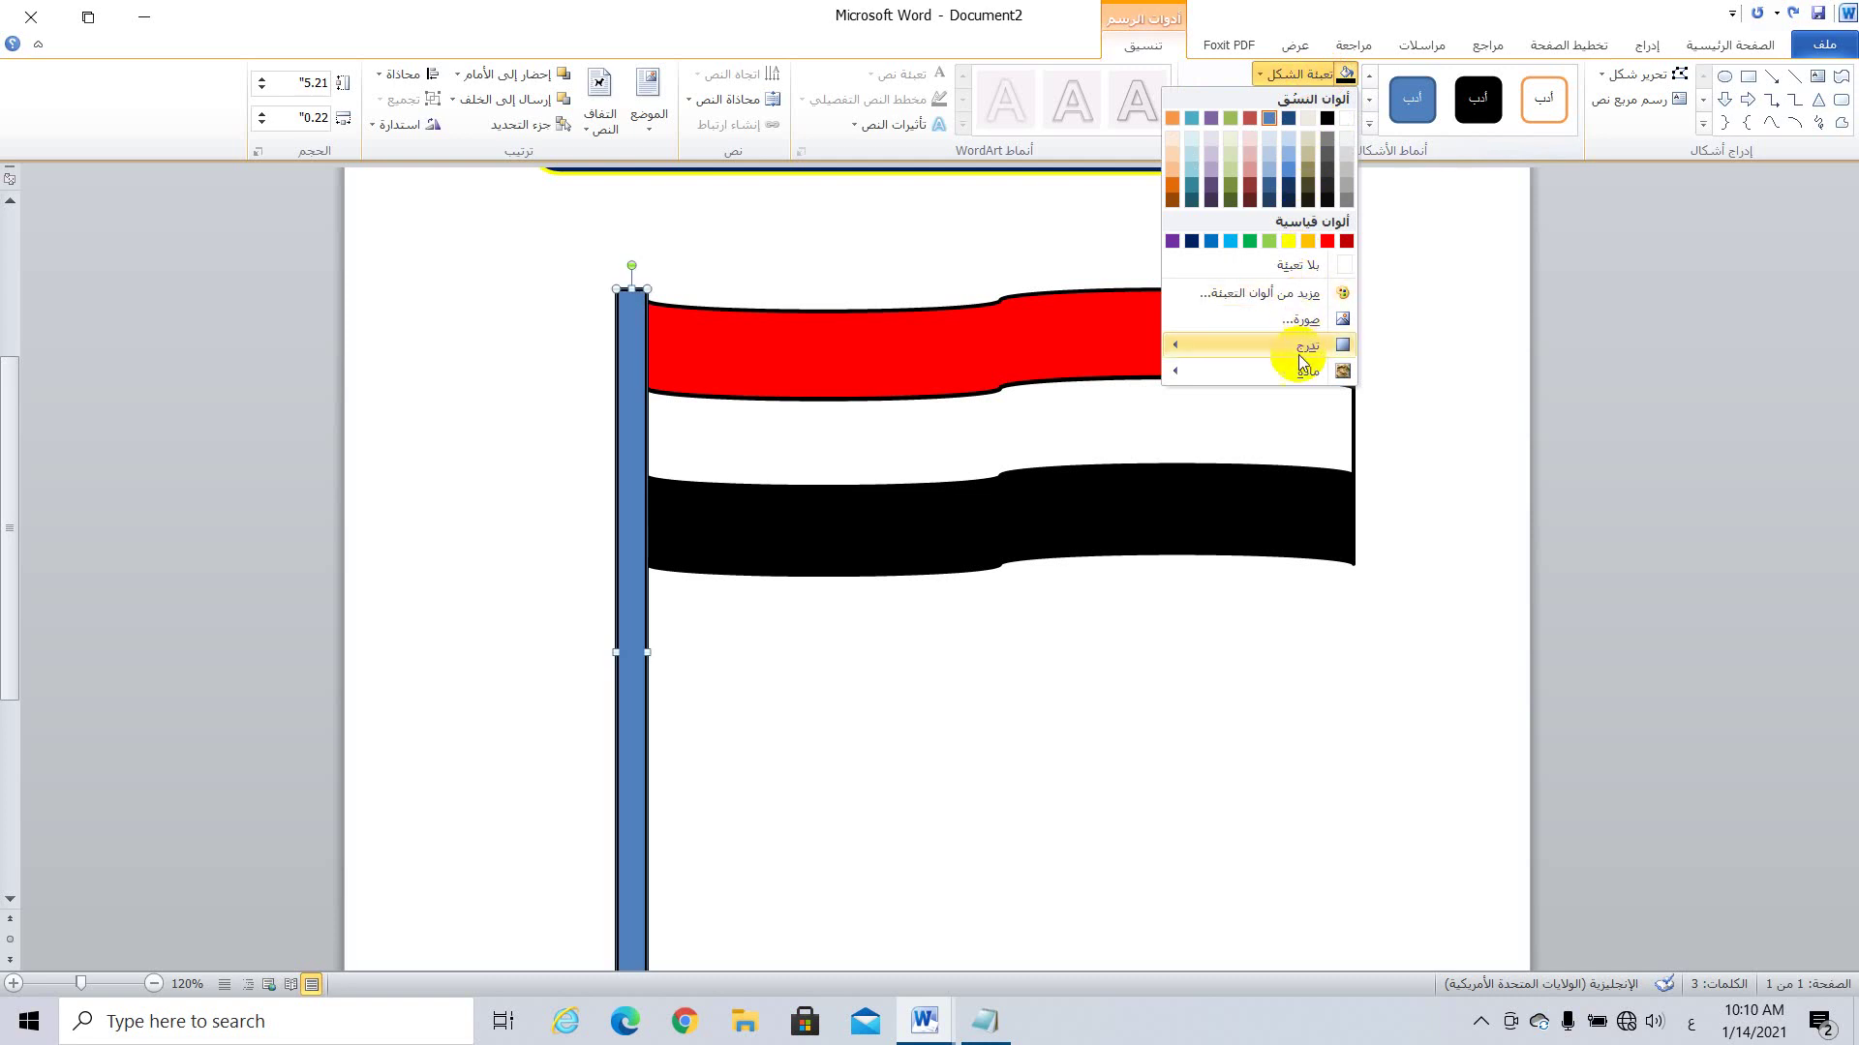
pyautogui.moveTo(1257, 381)
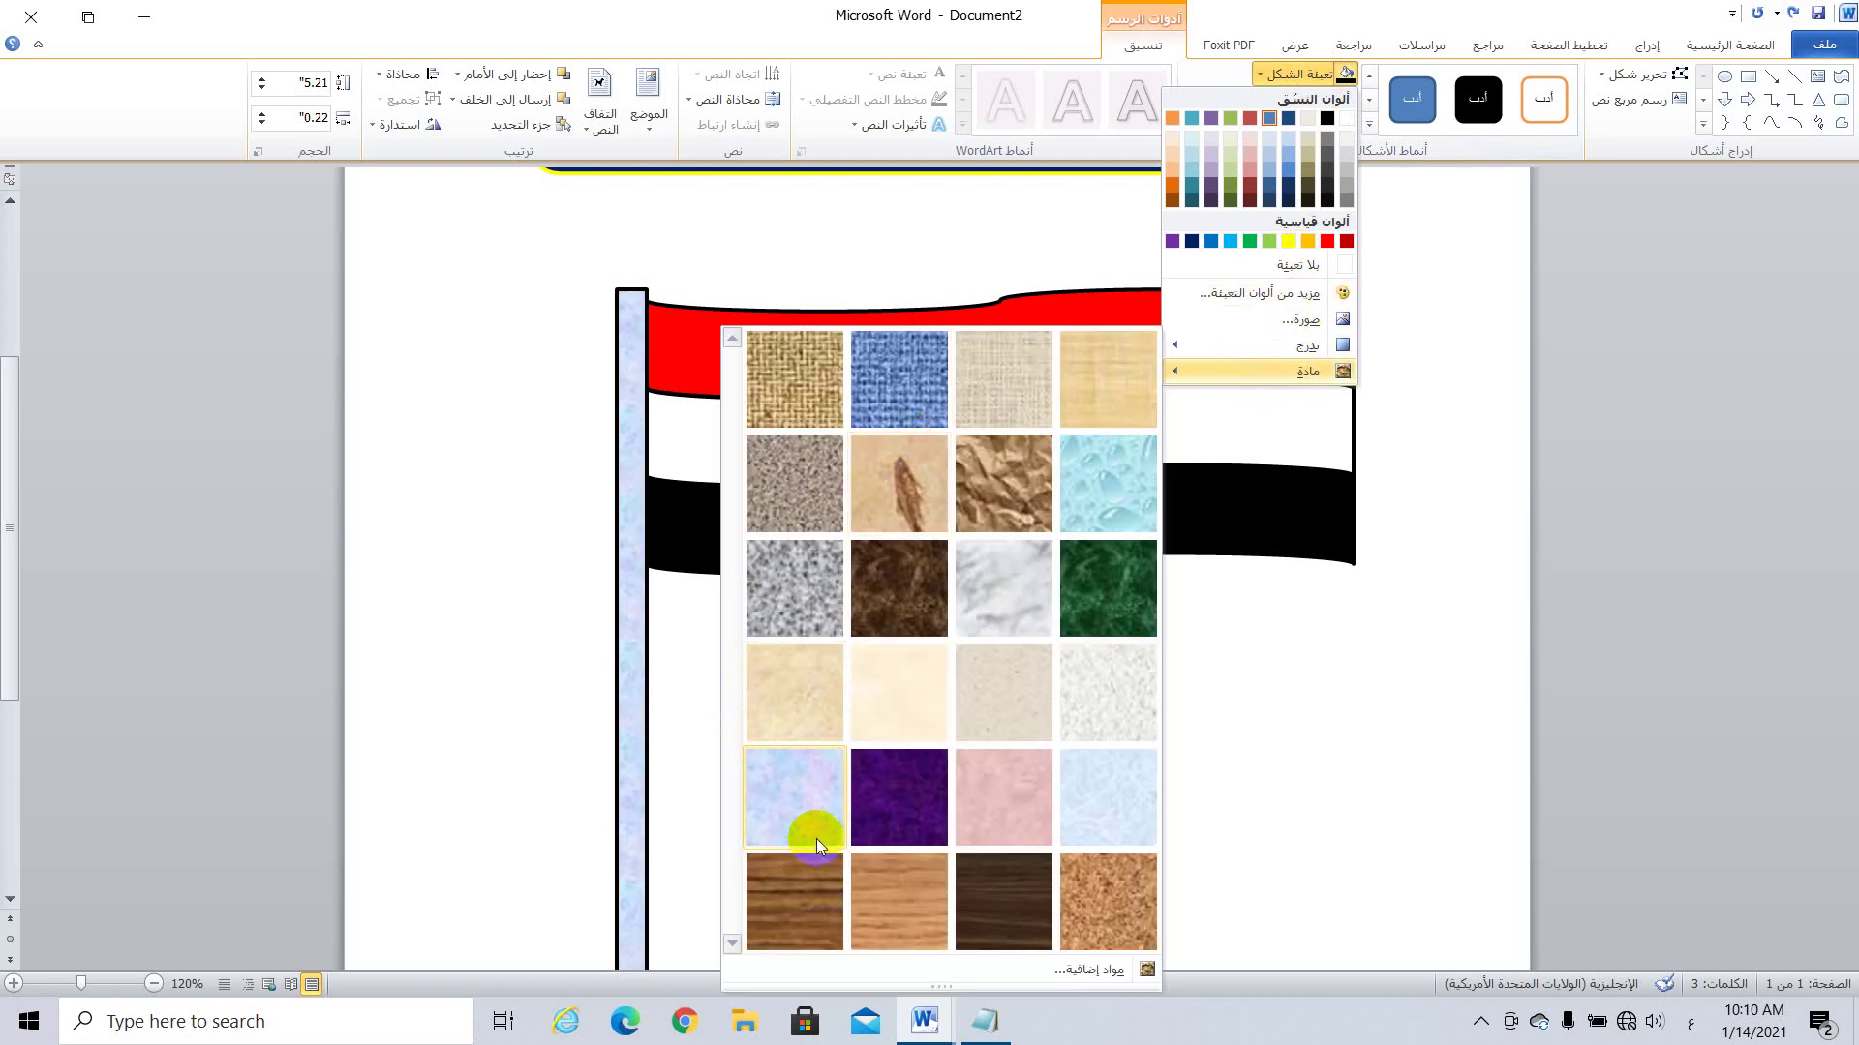
pyautogui.click(804, 918)
pyautogui.scroll(-2, 949, 762)
pyautogui.scroll(6, 968, 714)
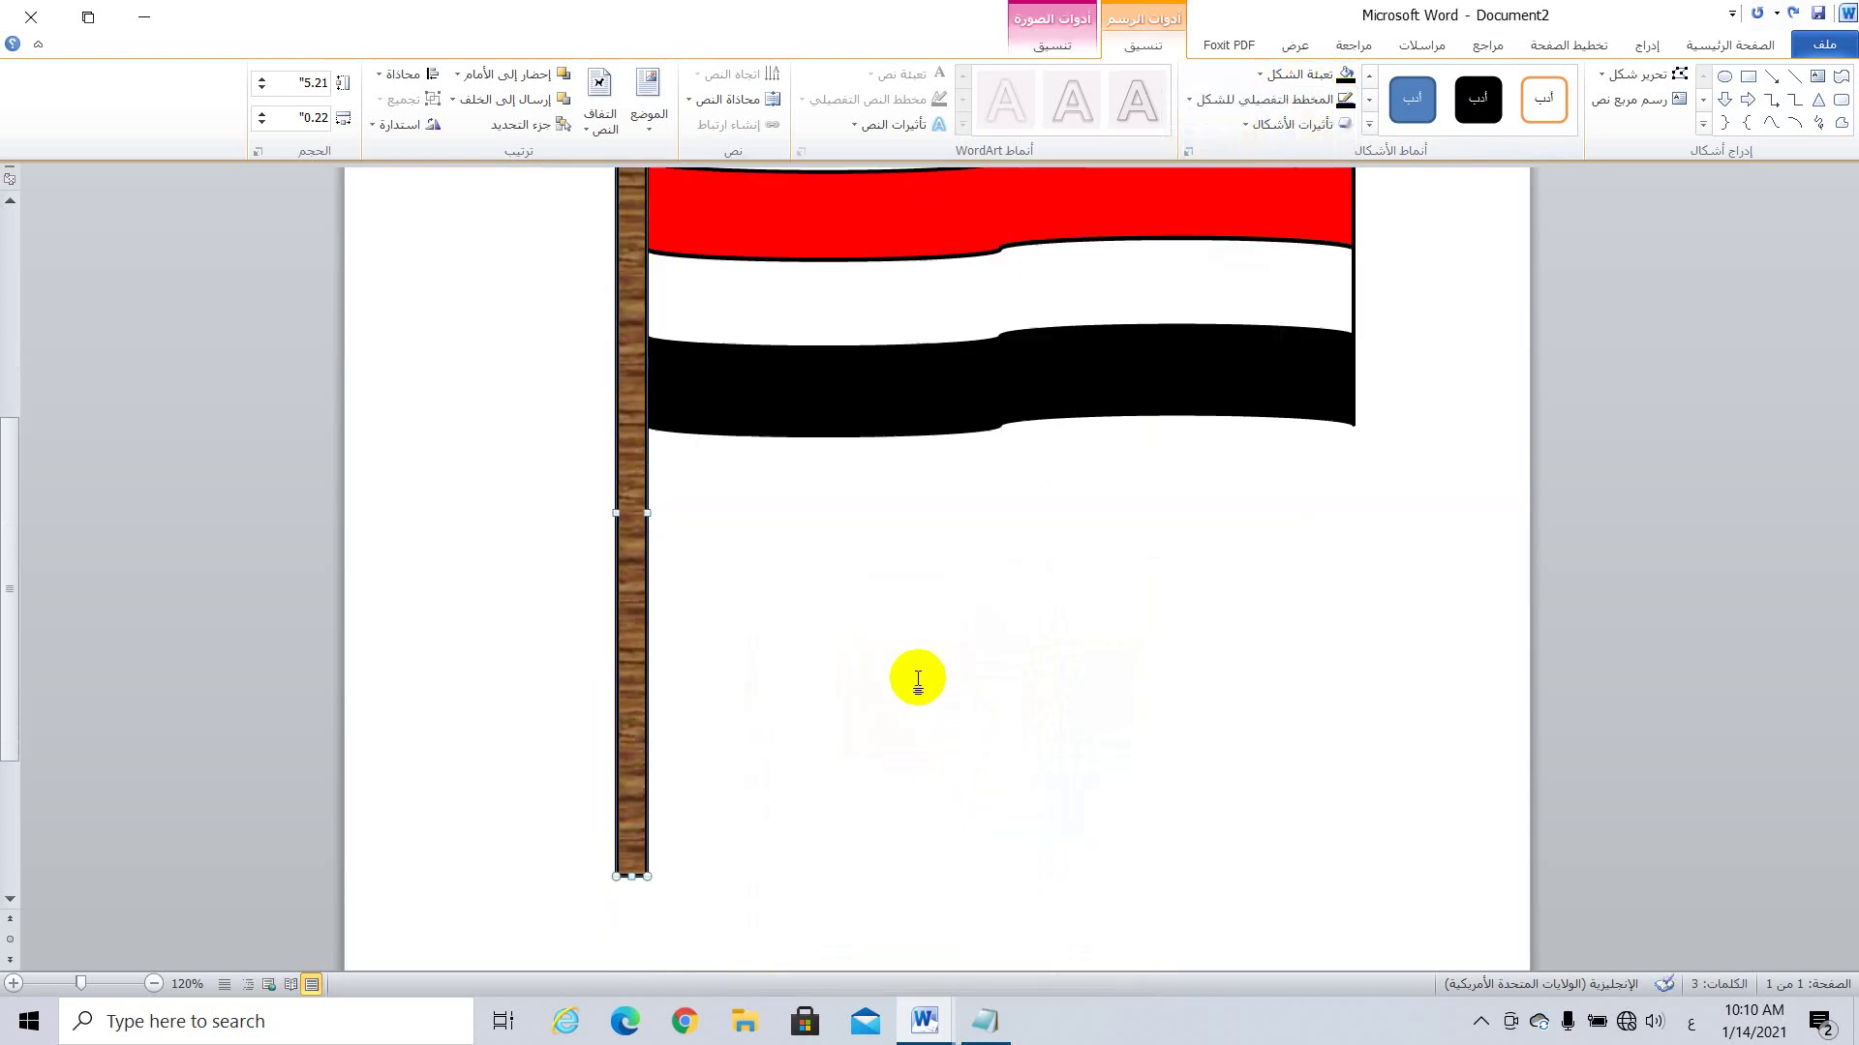
pyautogui.click(1036, 693)
pyautogui.scroll(-4, 1037, 689)
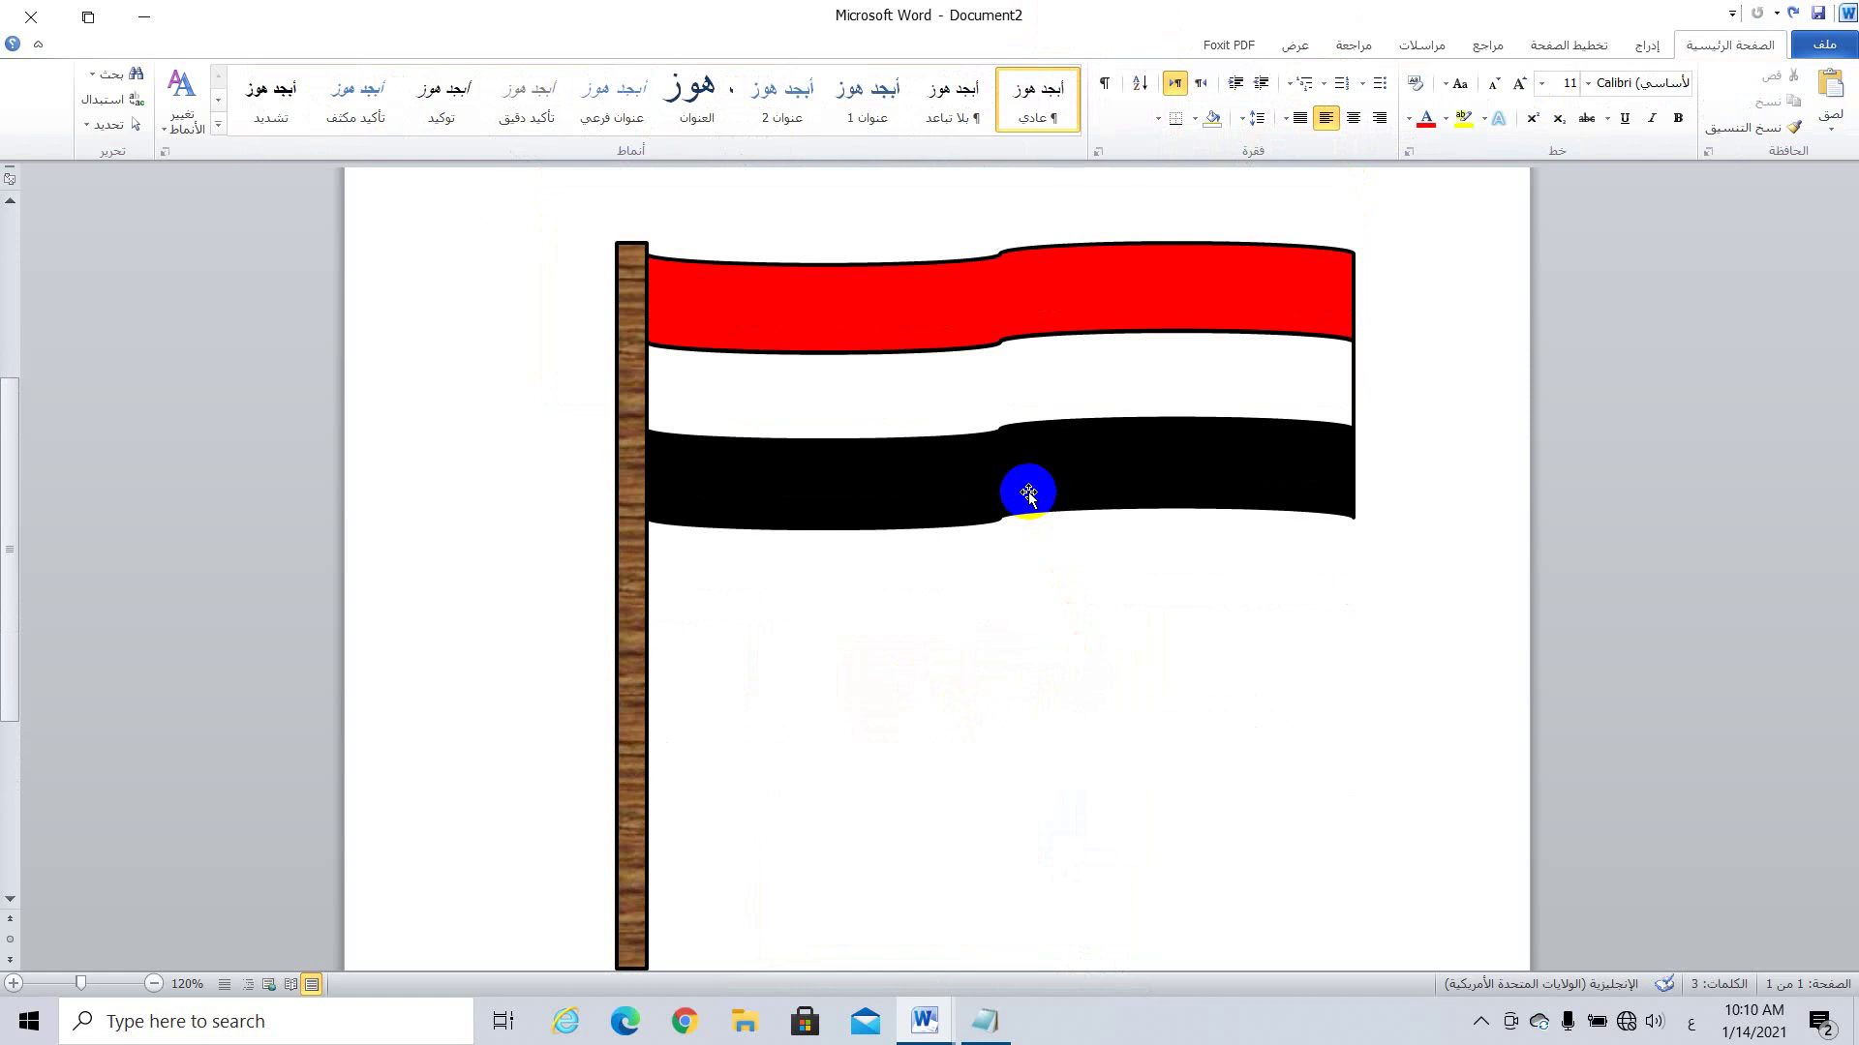
pyautogui.scroll(2, 1027, 490)
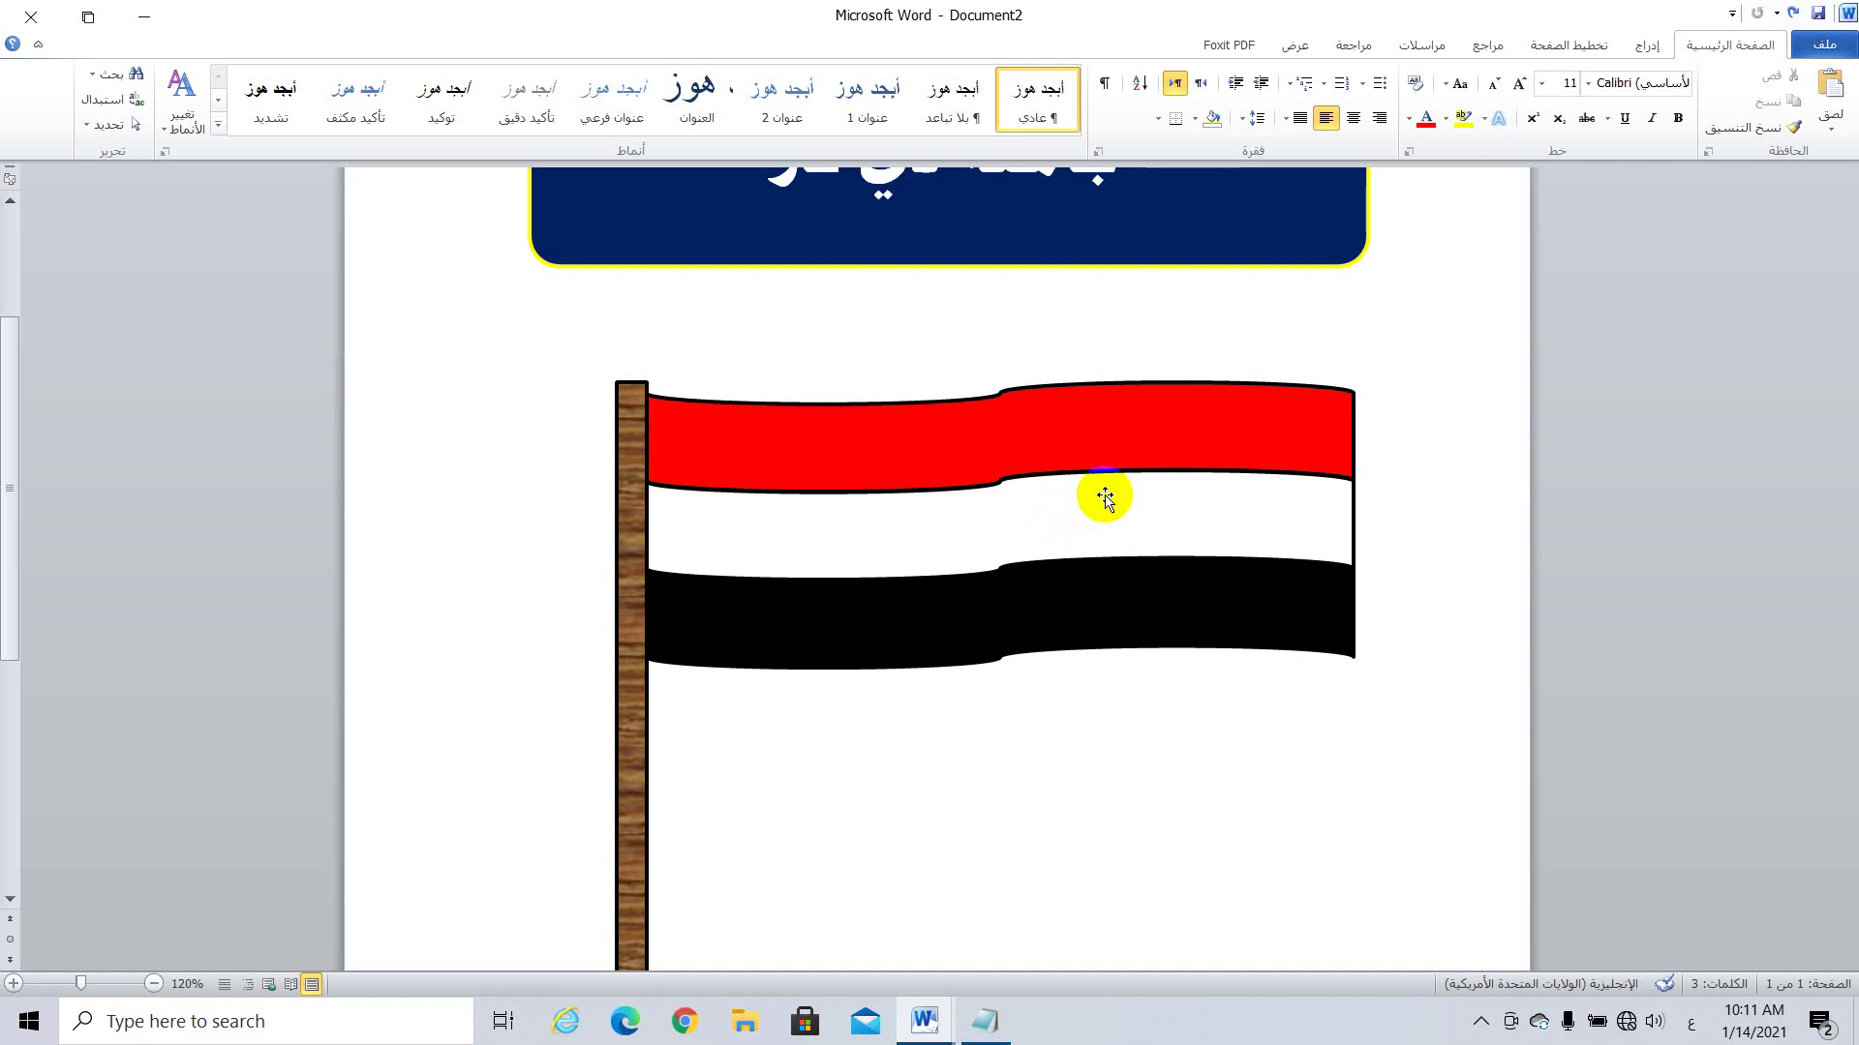
pyautogui.scroll(-1, 1104, 496)
pyautogui.scroll(-1, 1140, 427)
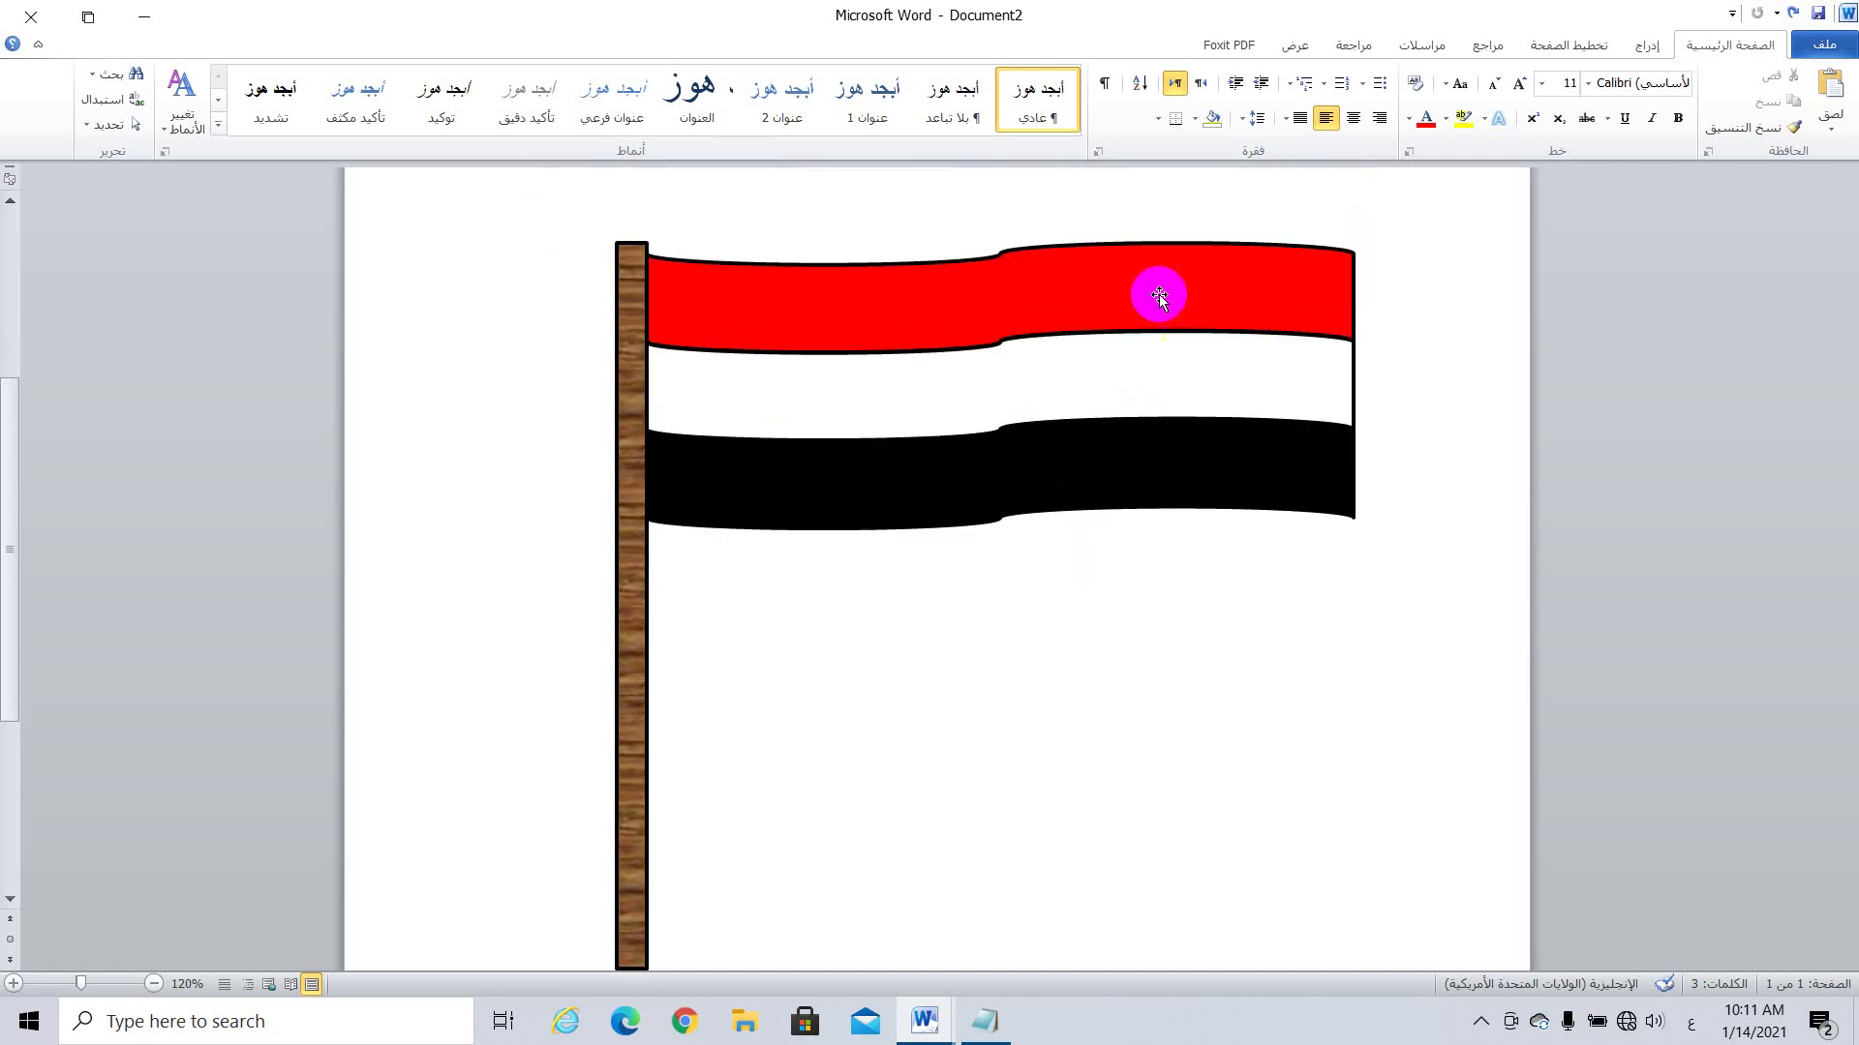
pyautogui.click(1166, 289)
pyautogui.keyDown('shift'); pyautogui.click(1128, 378); pyautogui.keyUp('shift')
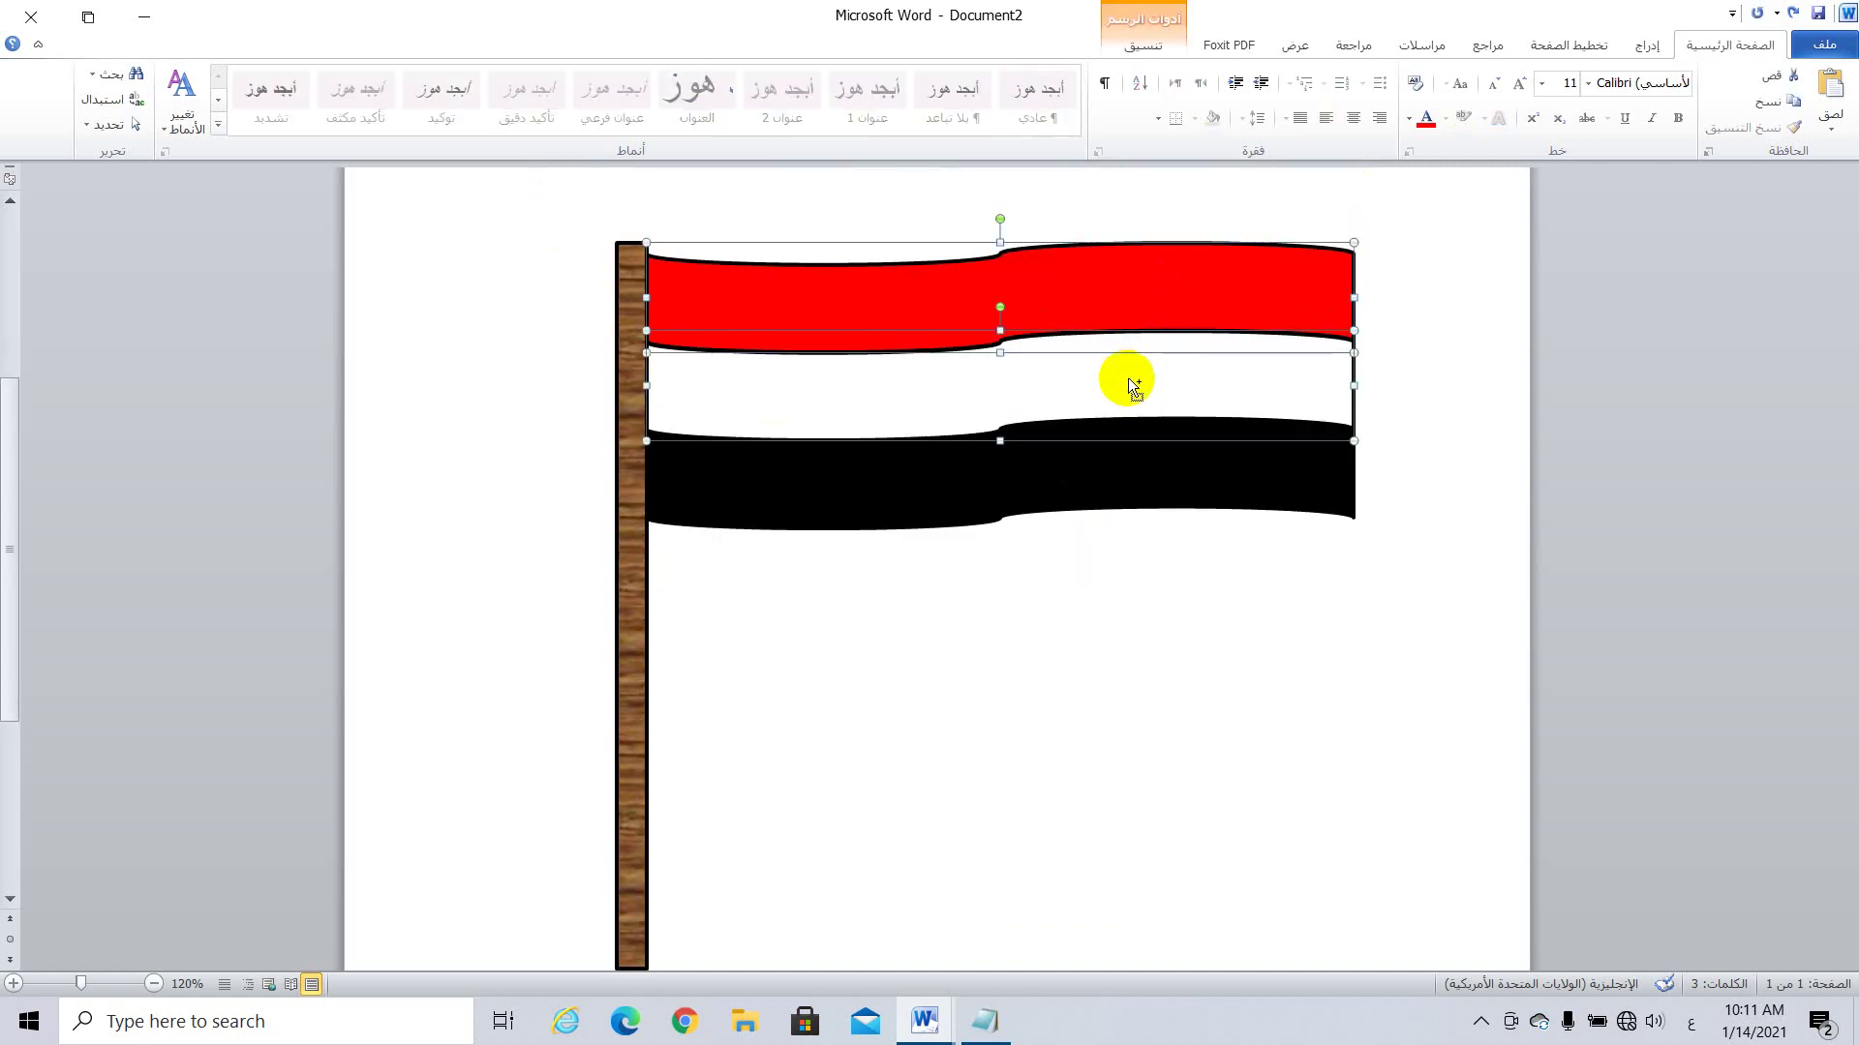
pyautogui.keyDown('shift'); pyautogui.click(1084, 474); pyautogui.keyUp('shift')
pyautogui.keyDown('shift'); pyautogui.click(630, 653); pyautogui.keyUp('shift')
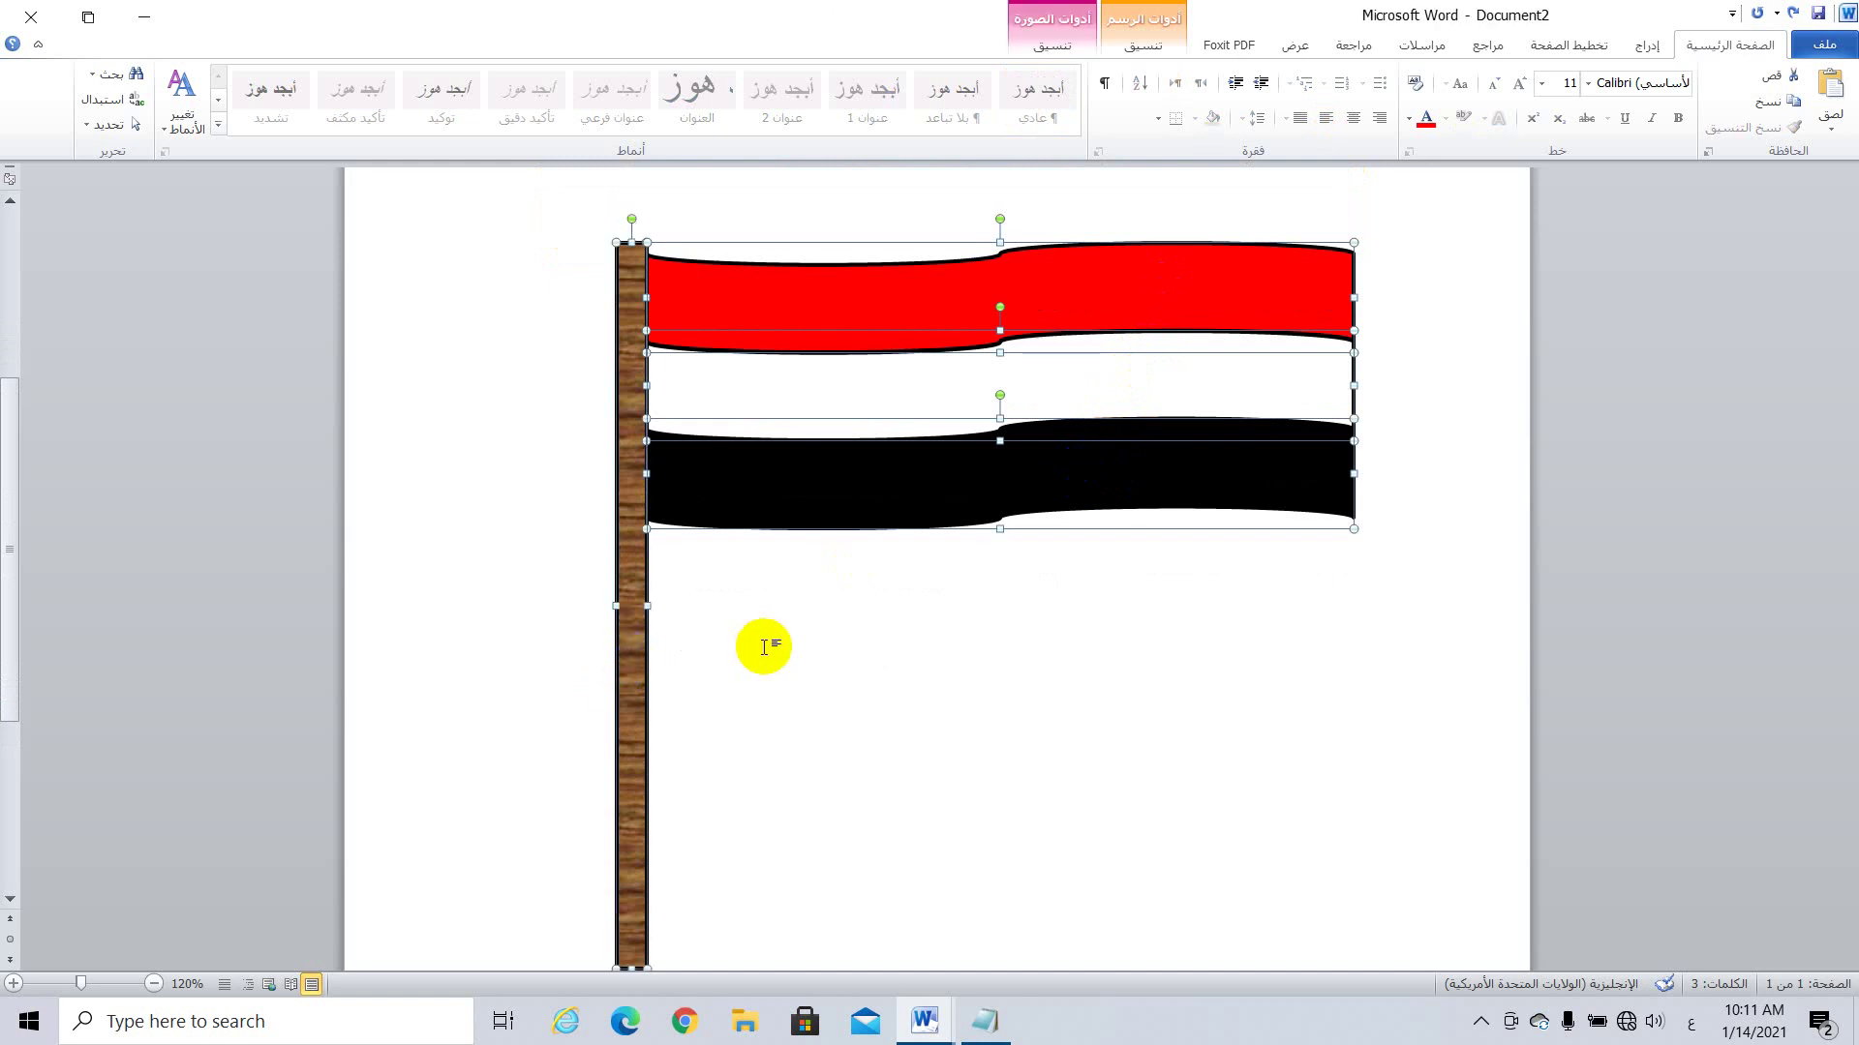
pyautogui.click(764, 646)
# Step: Select the red, white and black wavy bands together with the wooden flagpole and group them into one object
pyautogui.scroll(-2, 1035, 613)
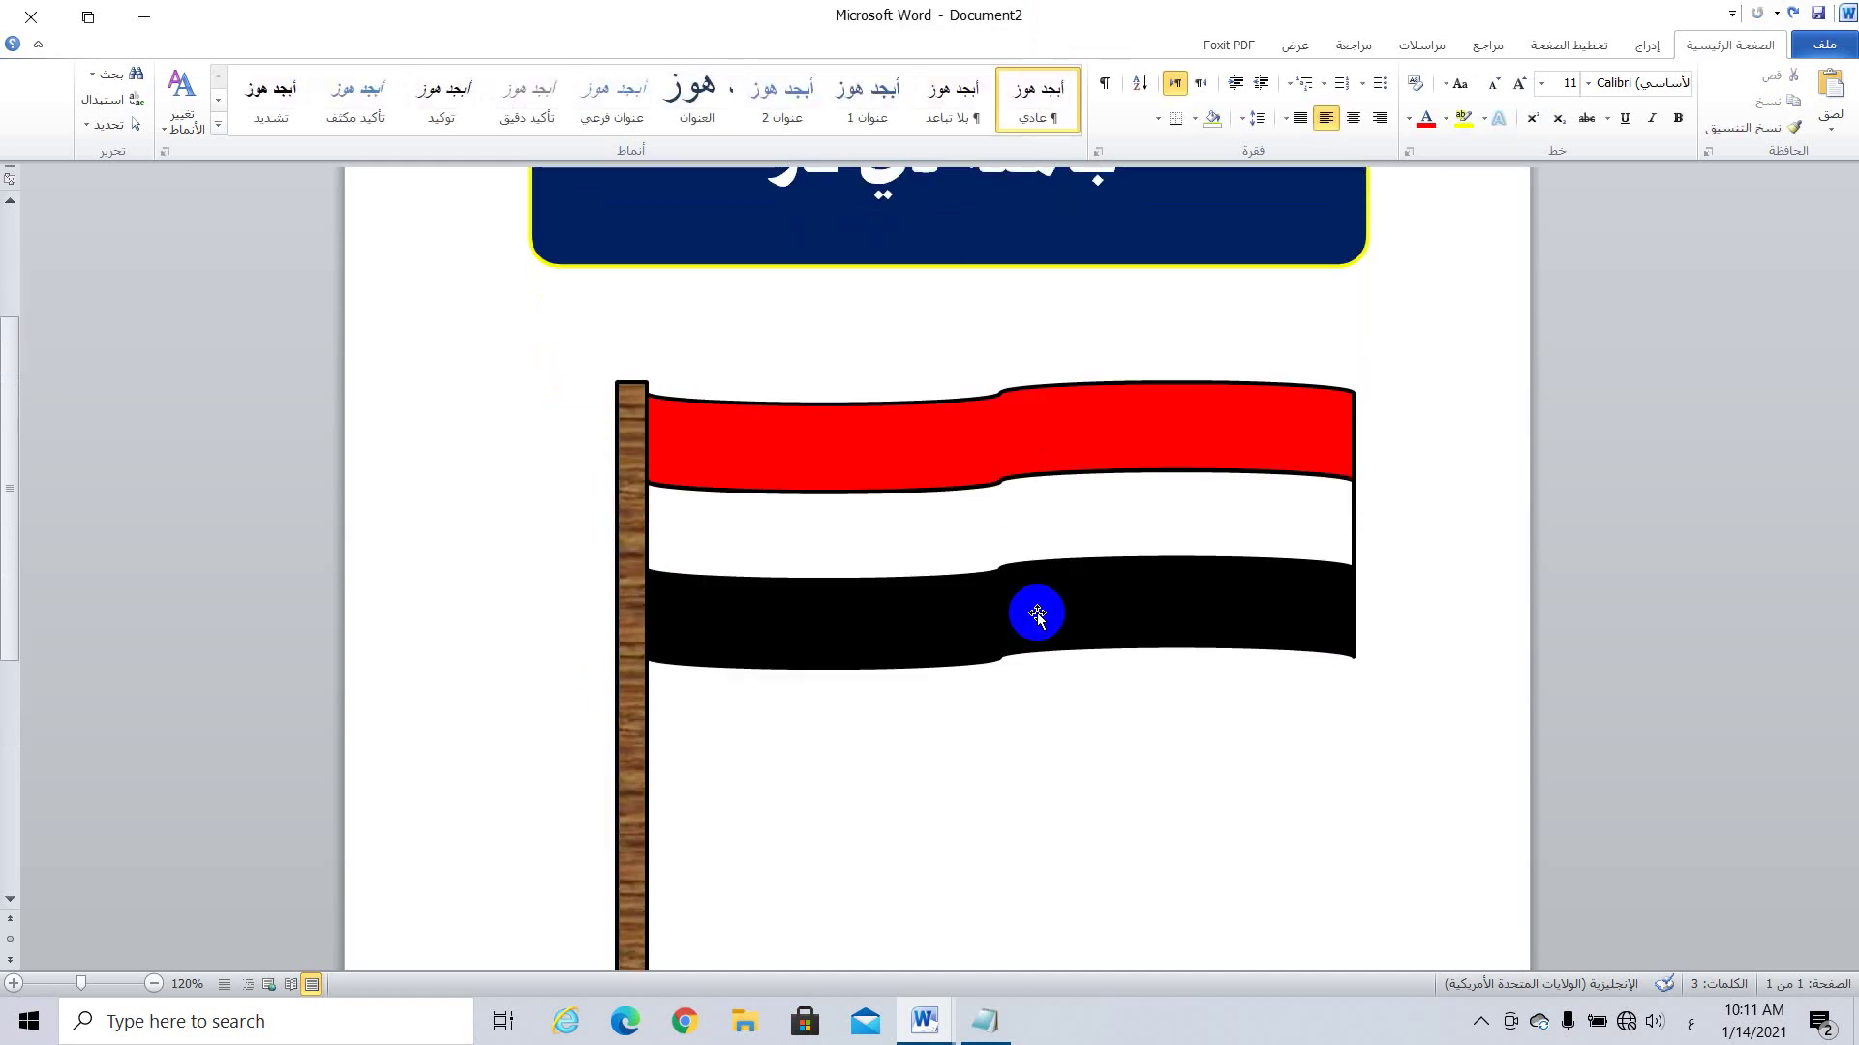
pyautogui.click(1174, 437)
pyautogui.keyDown('shift'); pyautogui.click(1152, 523); pyautogui.keyUp('shift')
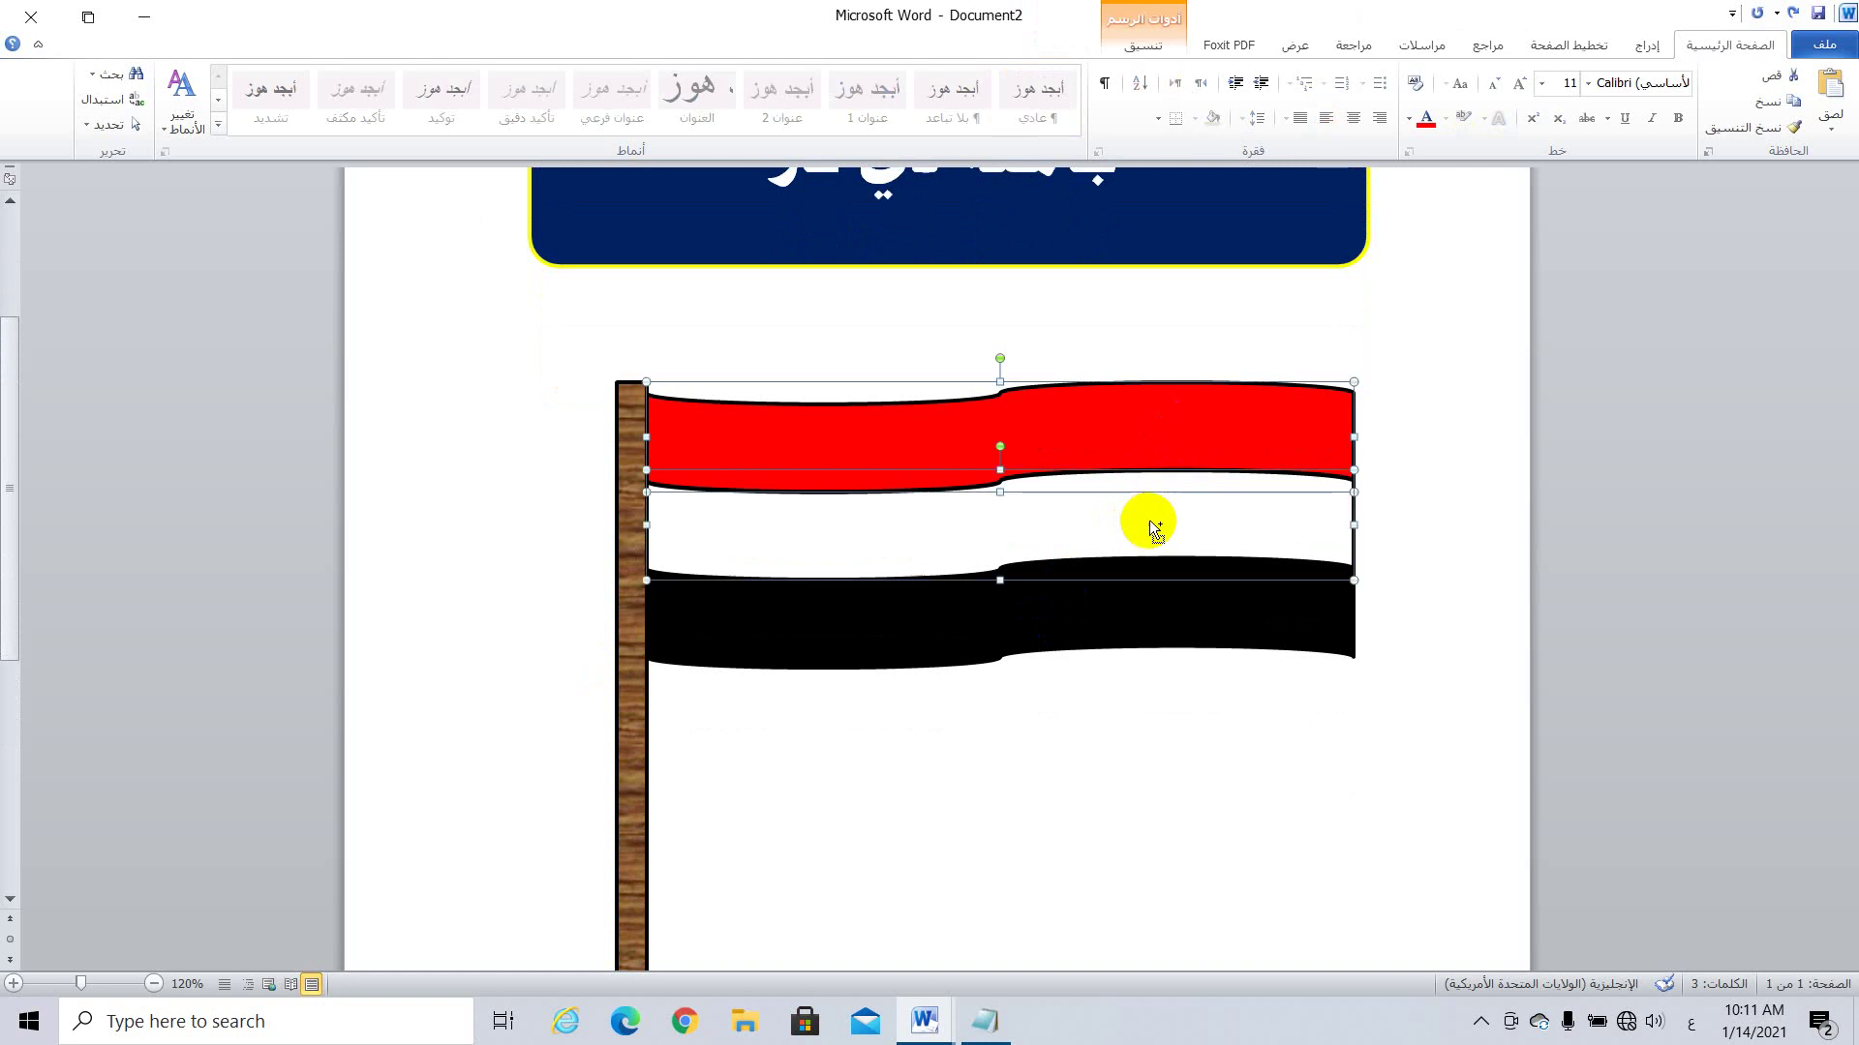
pyautogui.keyDown('shift'); pyautogui.click(1113, 603); pyautogui.keyUp('shift')
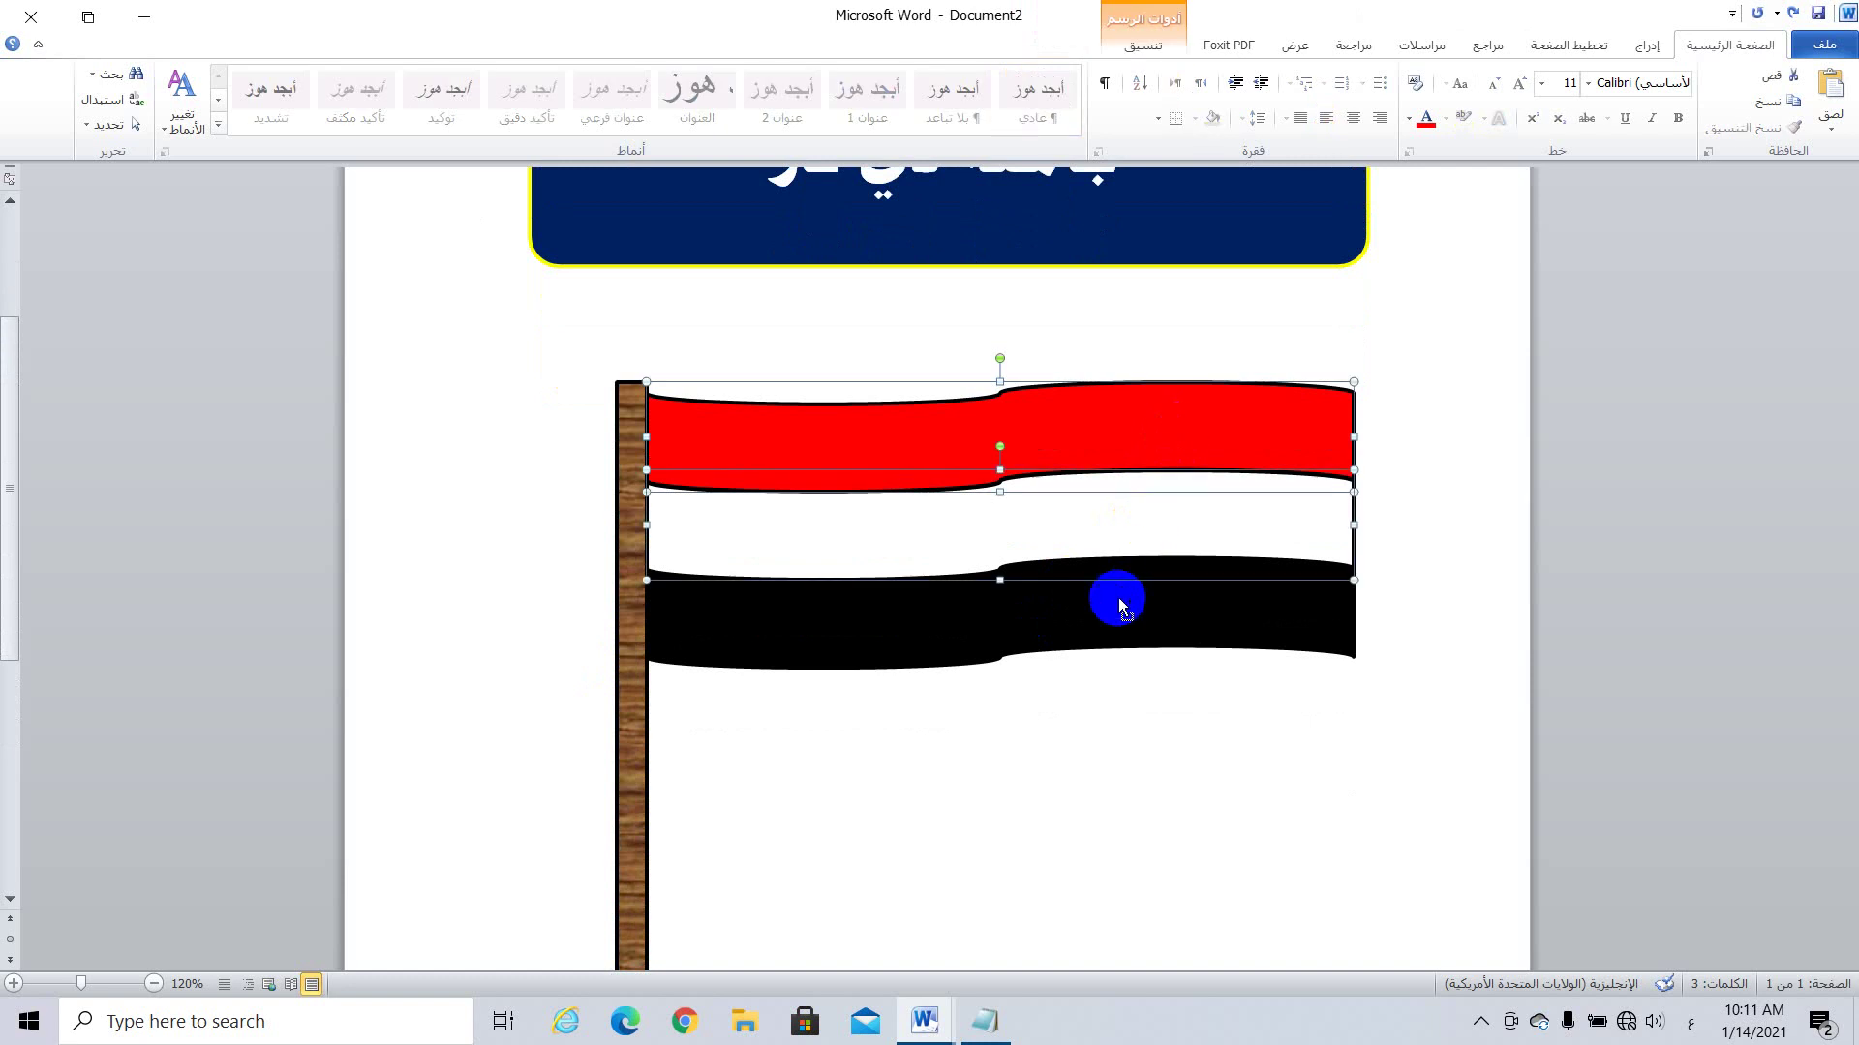
pyautogui.keyDown('shift'); pyautogui.click(628, 661); pyautogui.keyUp('shift')
pyautogui.scroll(-2, 1029, 498)
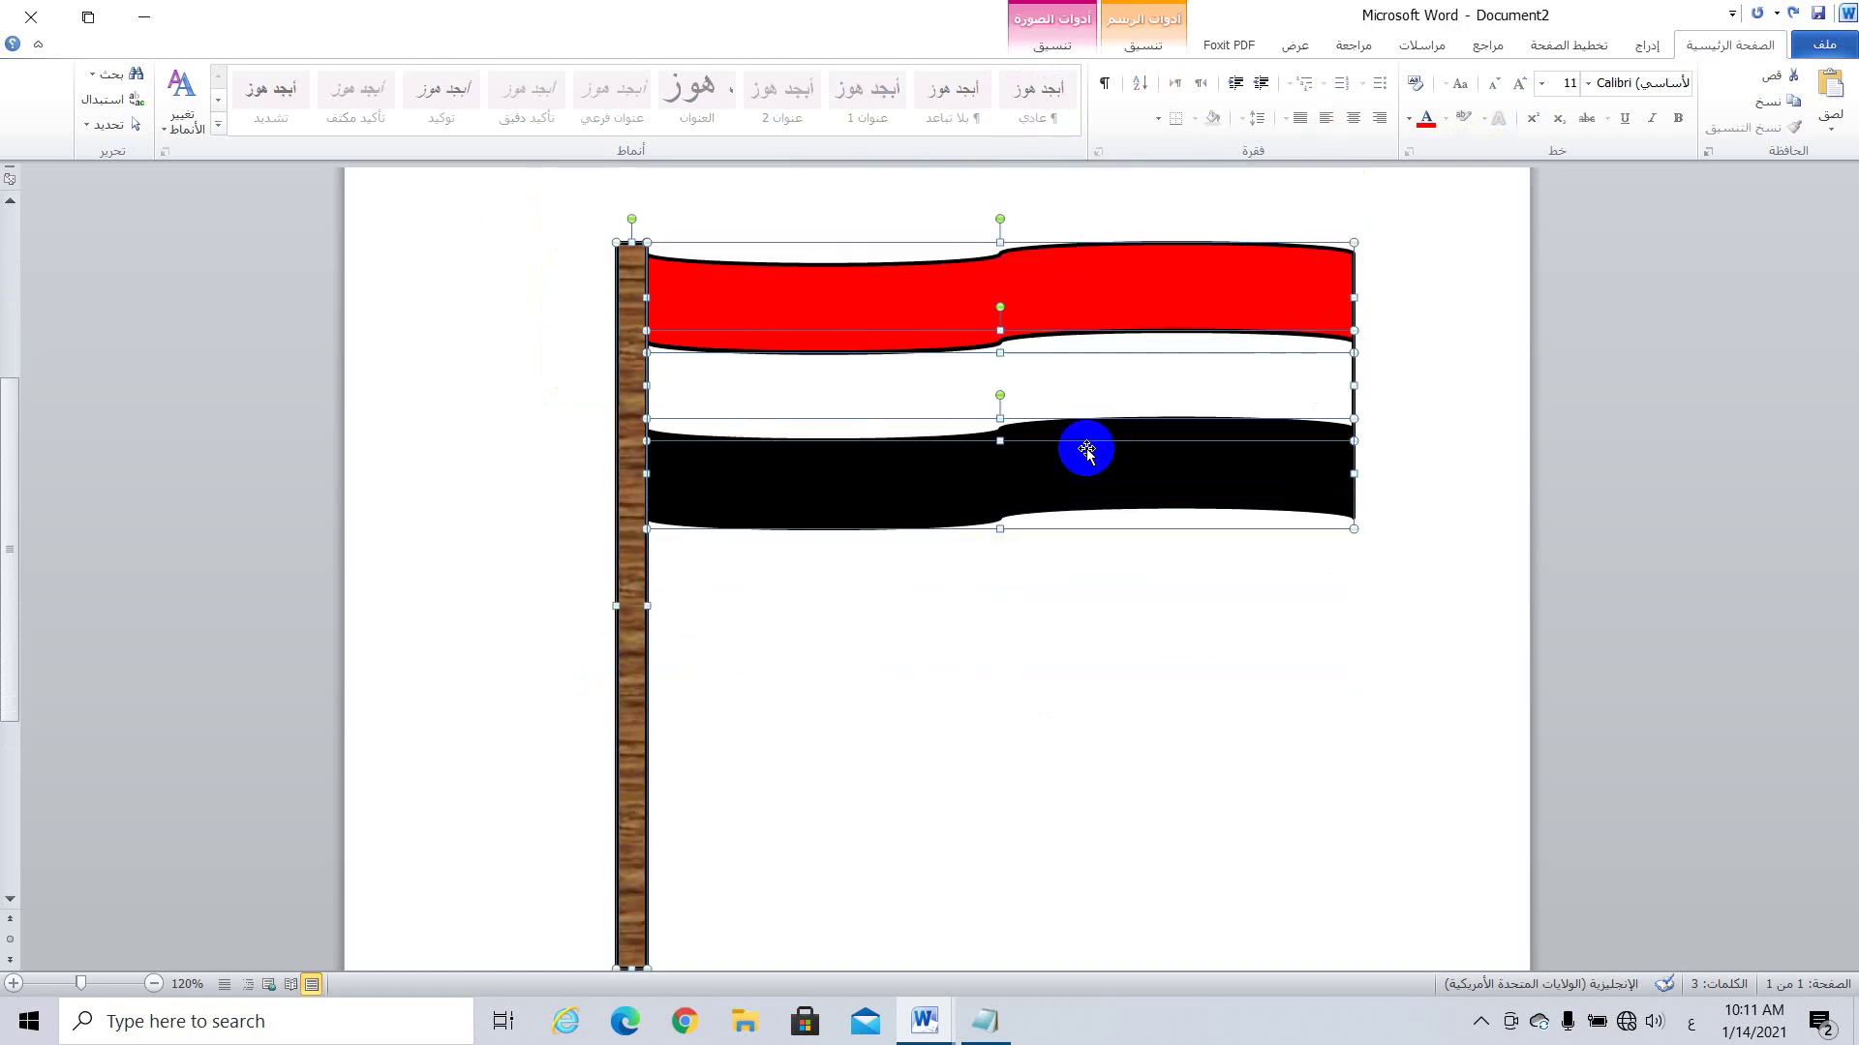
pyautogui.moveTo(1119, 394); pyautogui.dragTo(1109, 409)
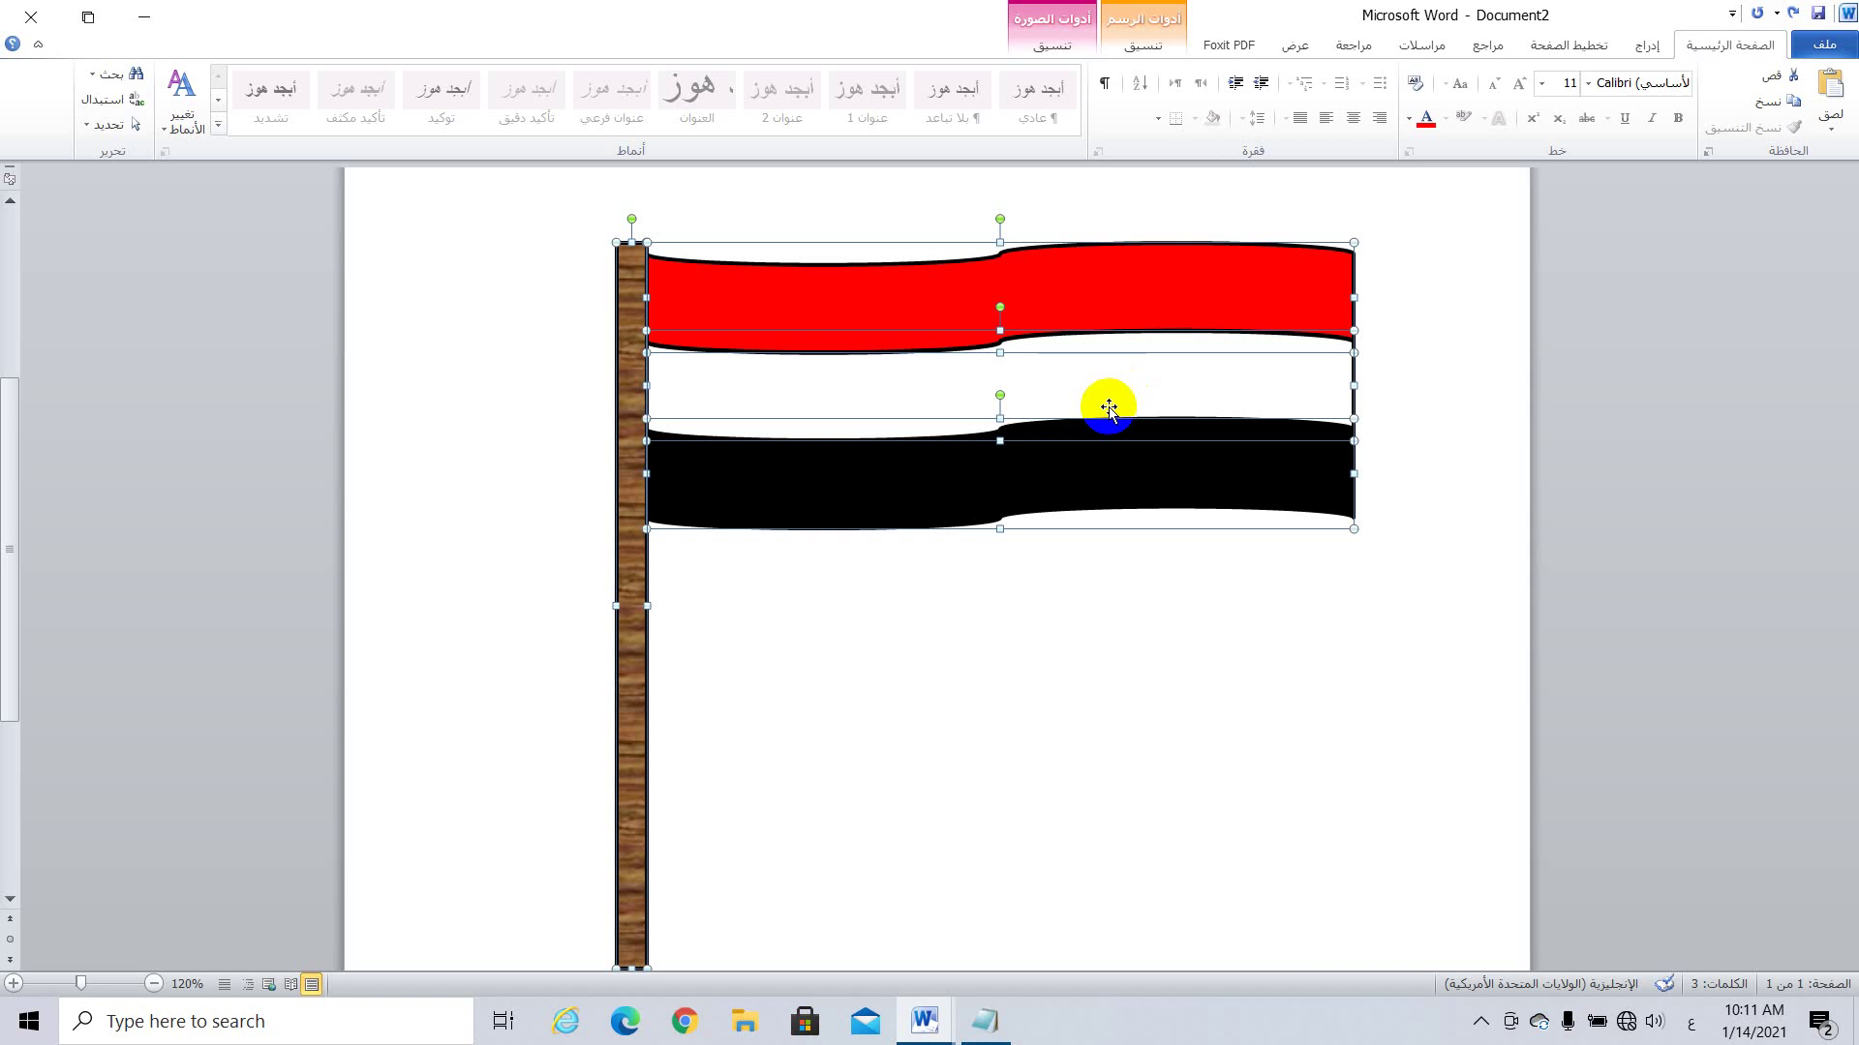
pyautogui.rightClick(1109, 409)
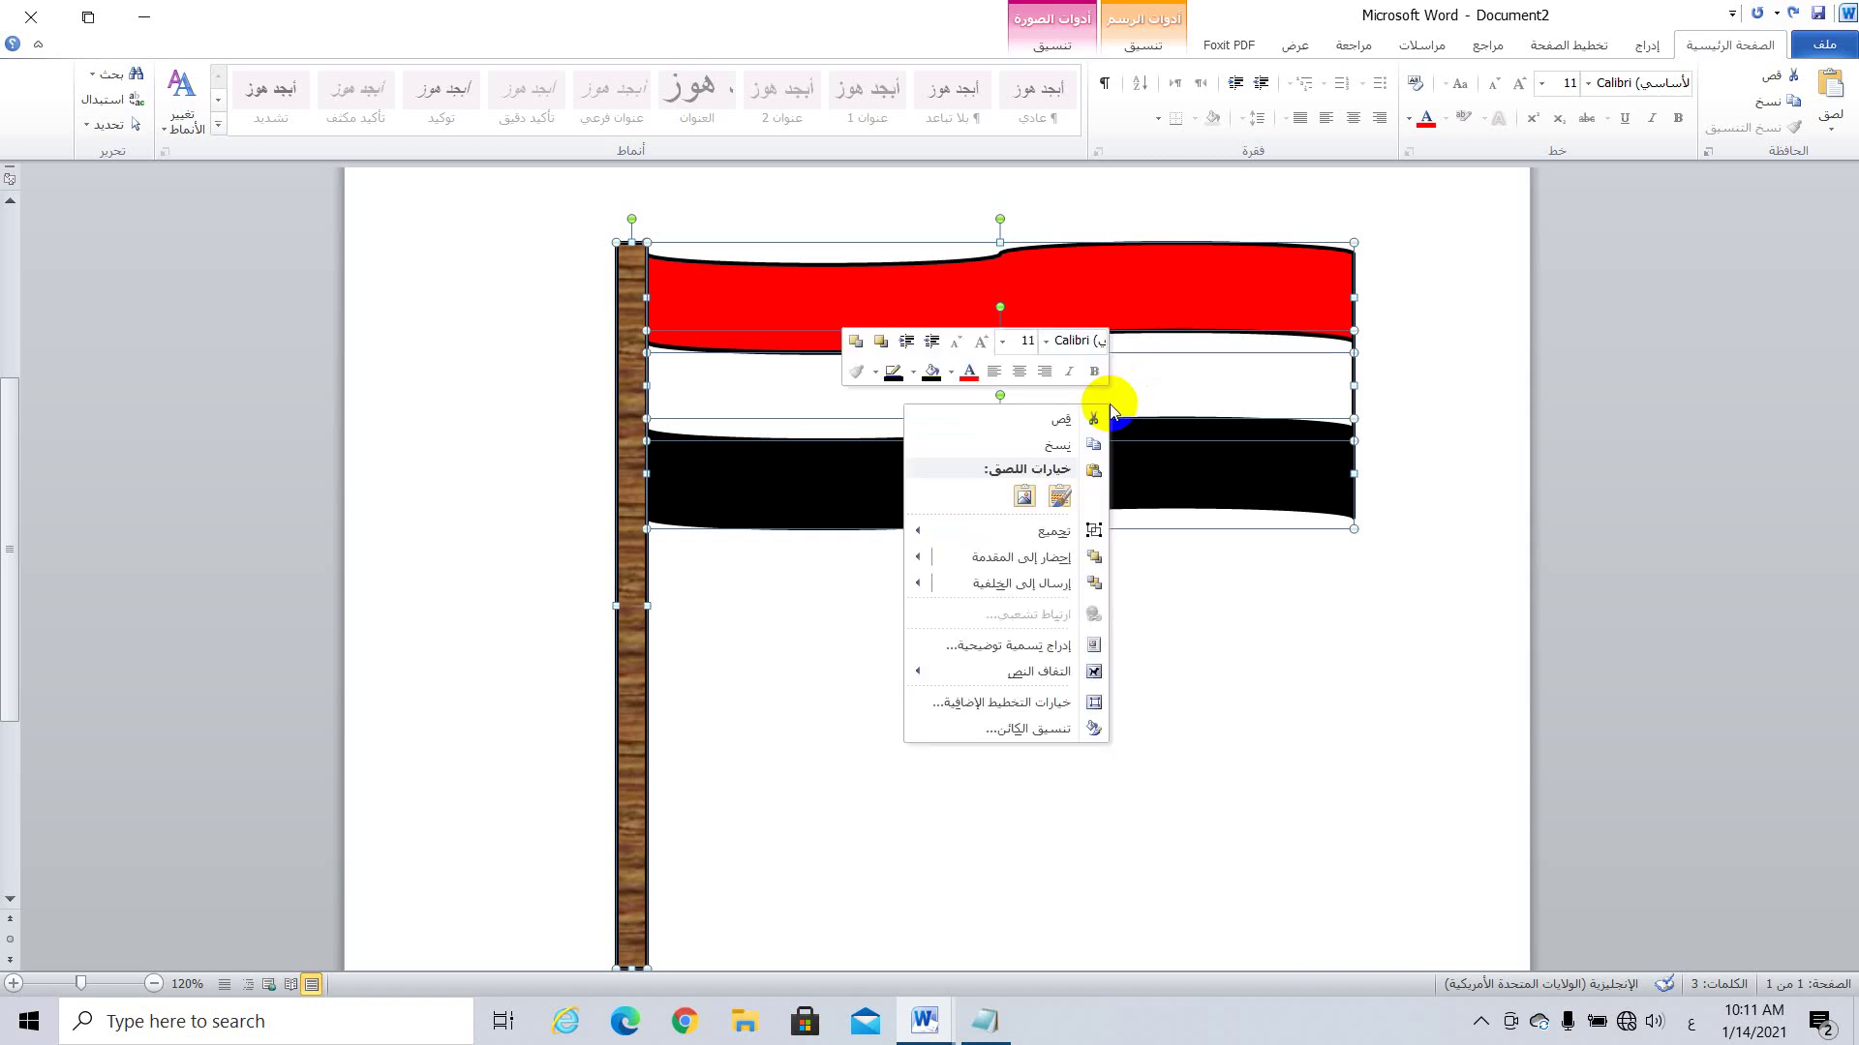
pyautogui.moveTo(1036, 535)
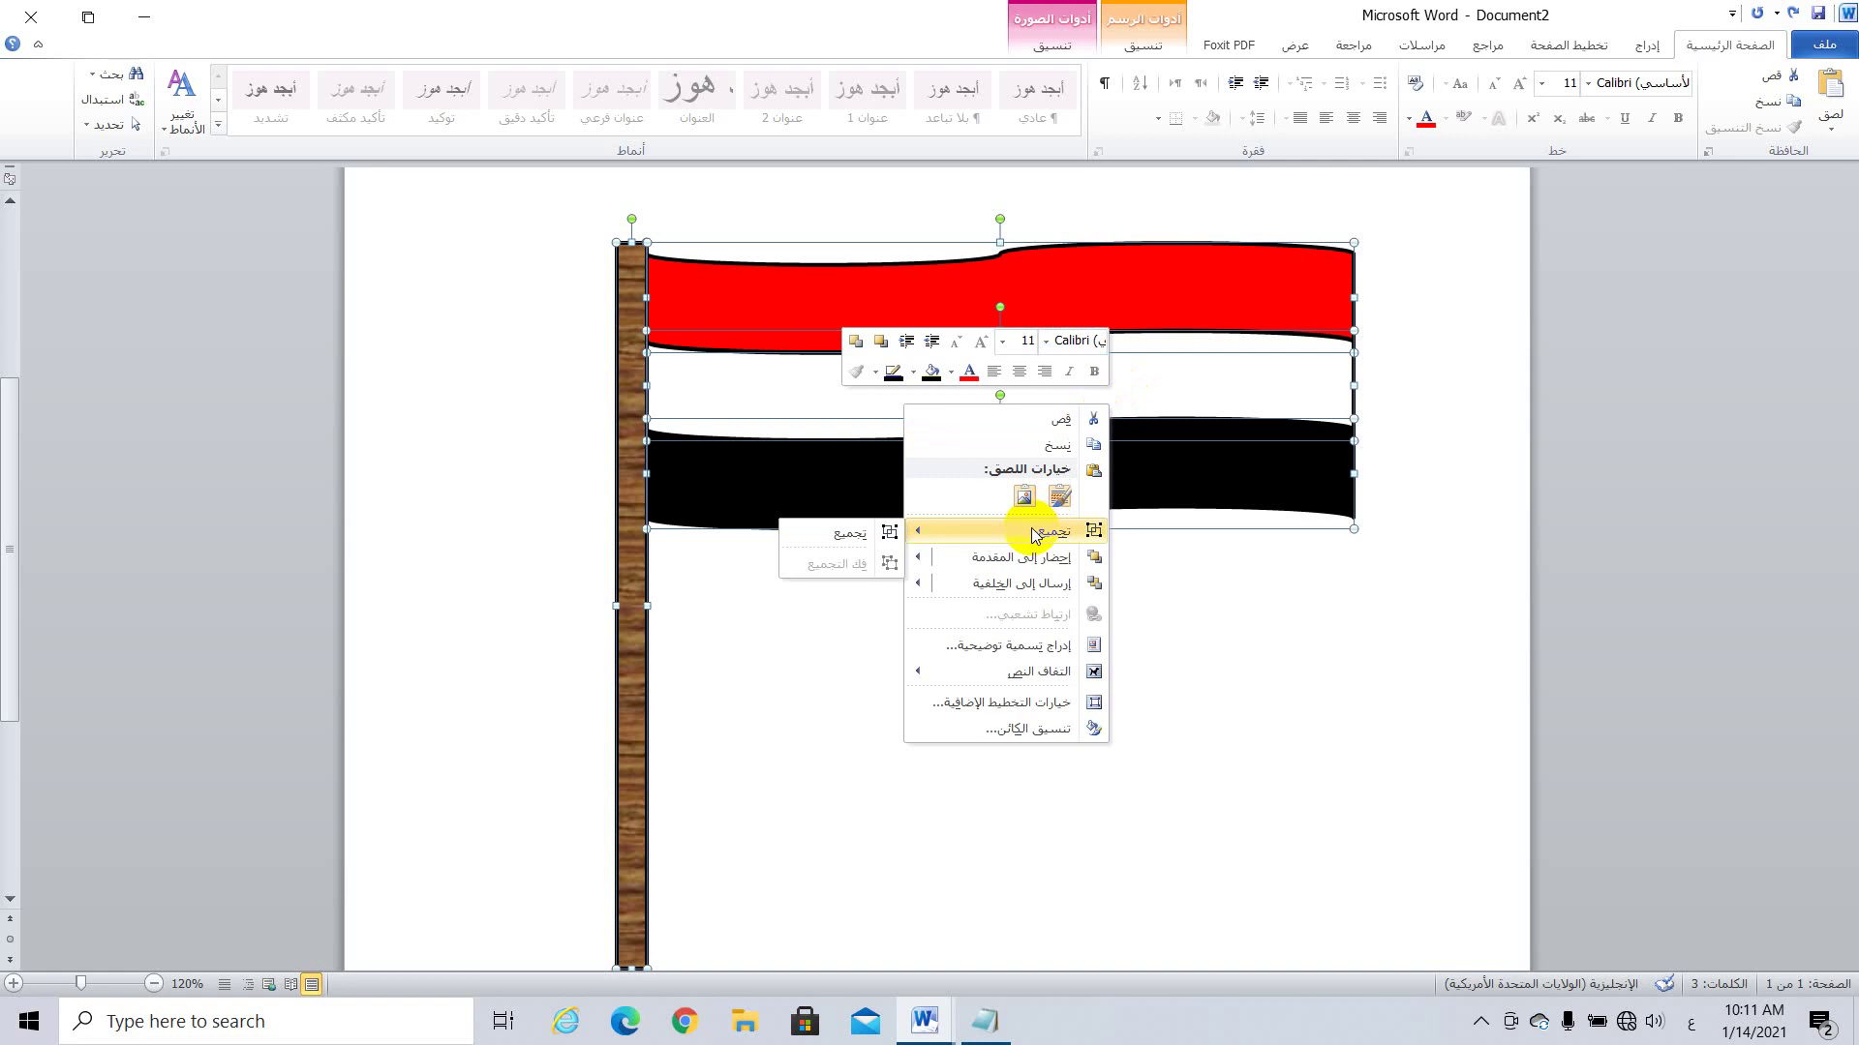
pyautogui.click(832, 533)
# Step: Make the grouped flag narrower, and scale it down from its lower-right corner
pyautogui.scroll(-3, 1162, 592)
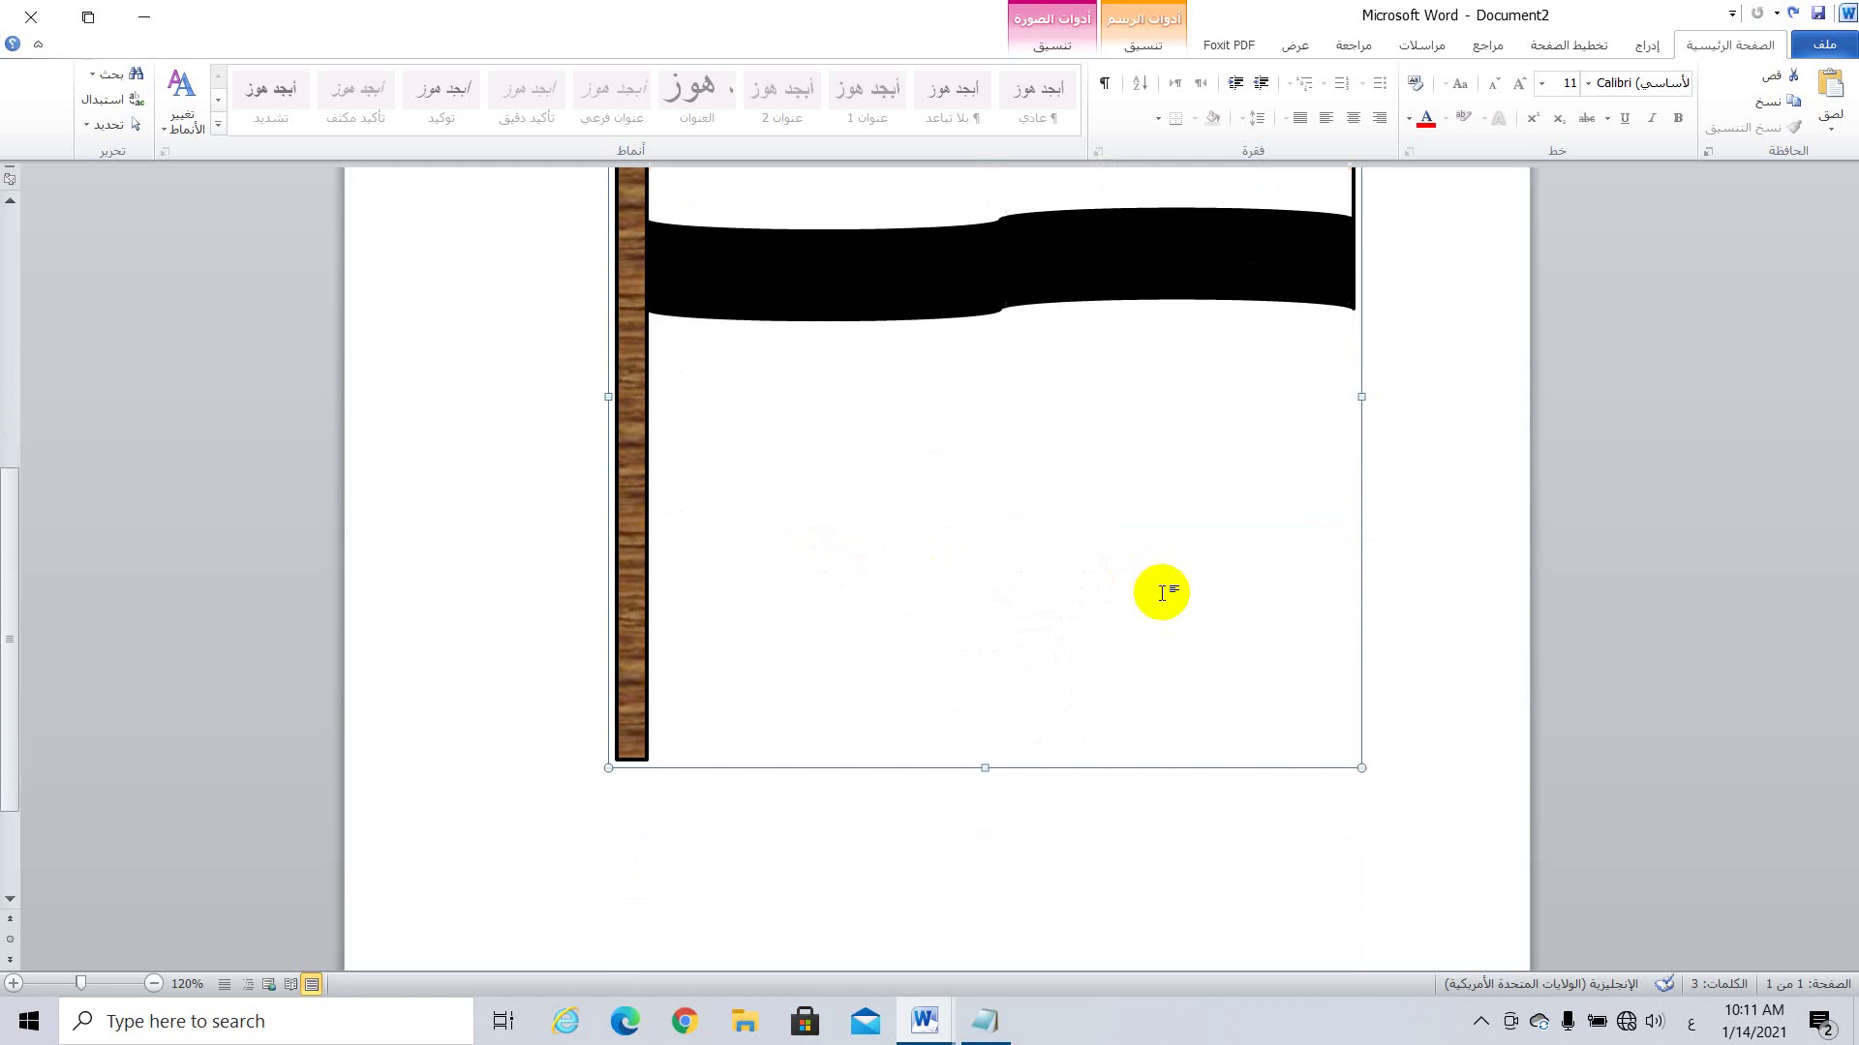
pyautogui.scroll(3, 1162, 593)
pyautogui.scroll(-1, 1161, 593)
pyautogui.scroll(1, 1162, 593)
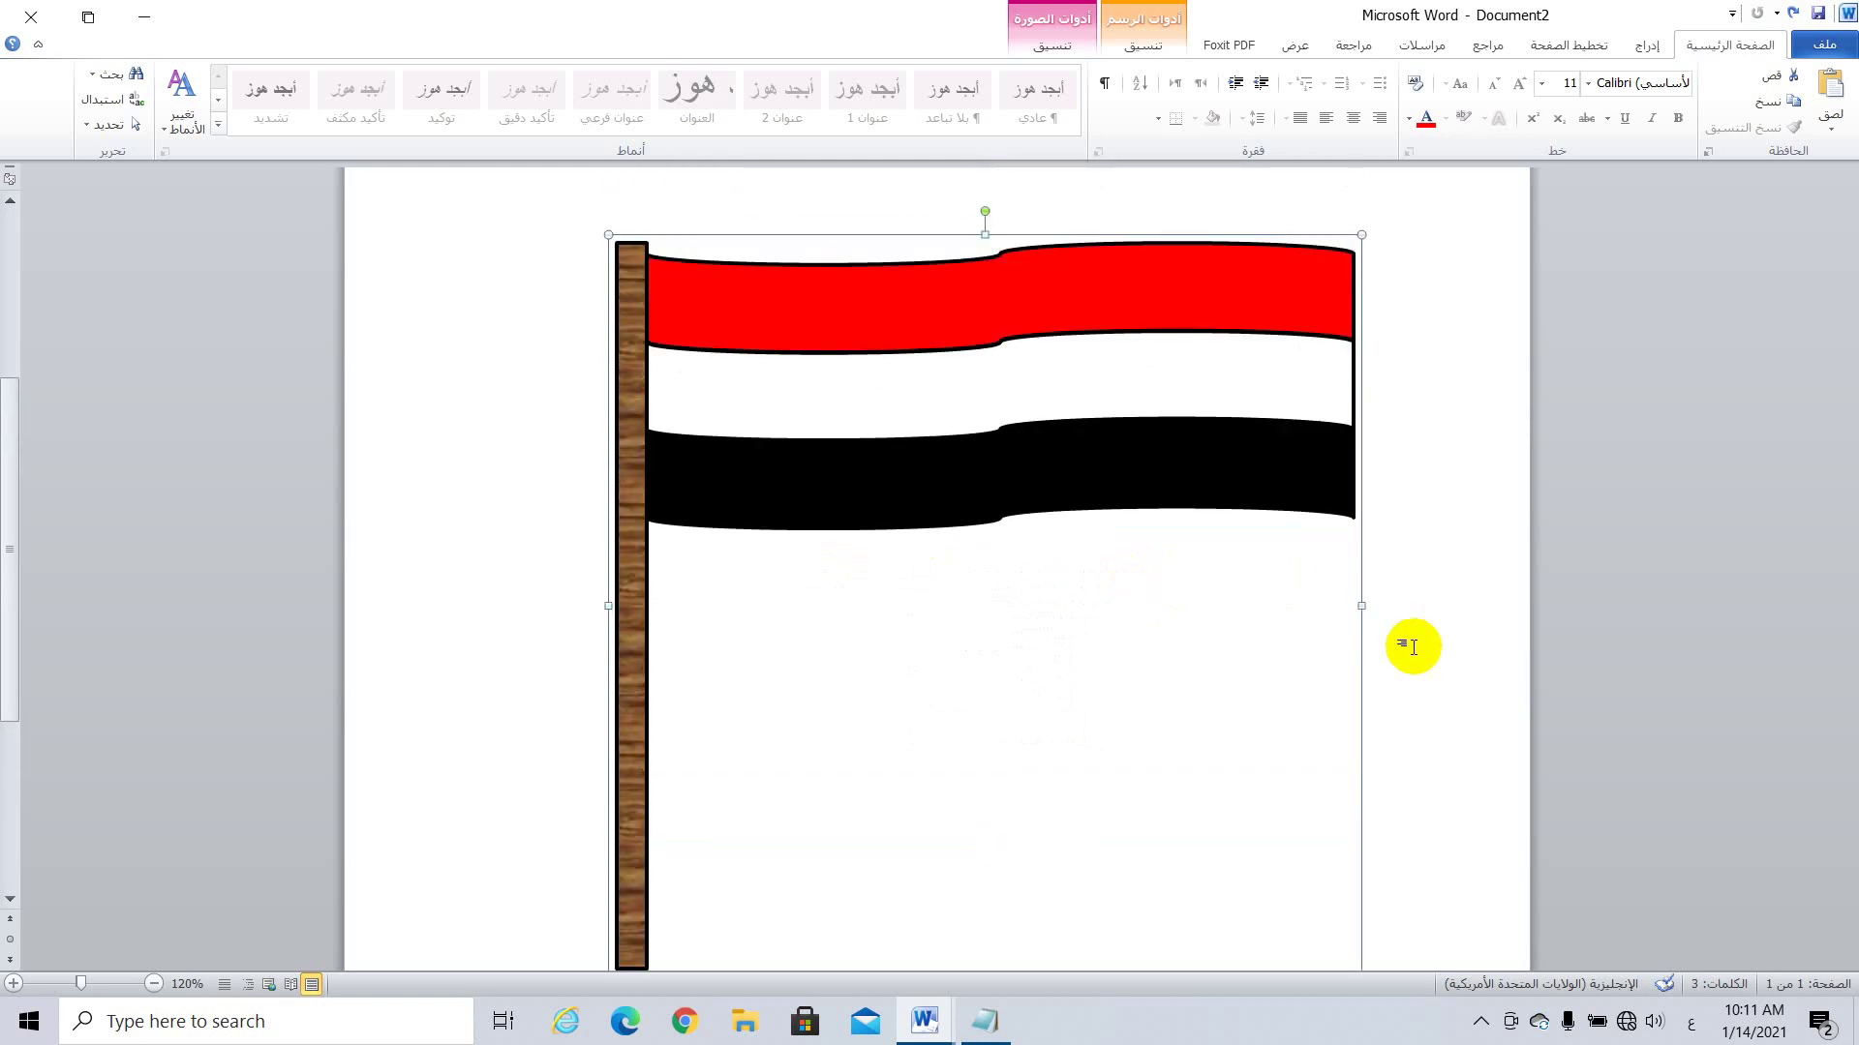
pyautogui.moveTo(1363, 606); pyautogui.dragTo(1205, 630)
pyautogui.scroll(-2, 968, 653)
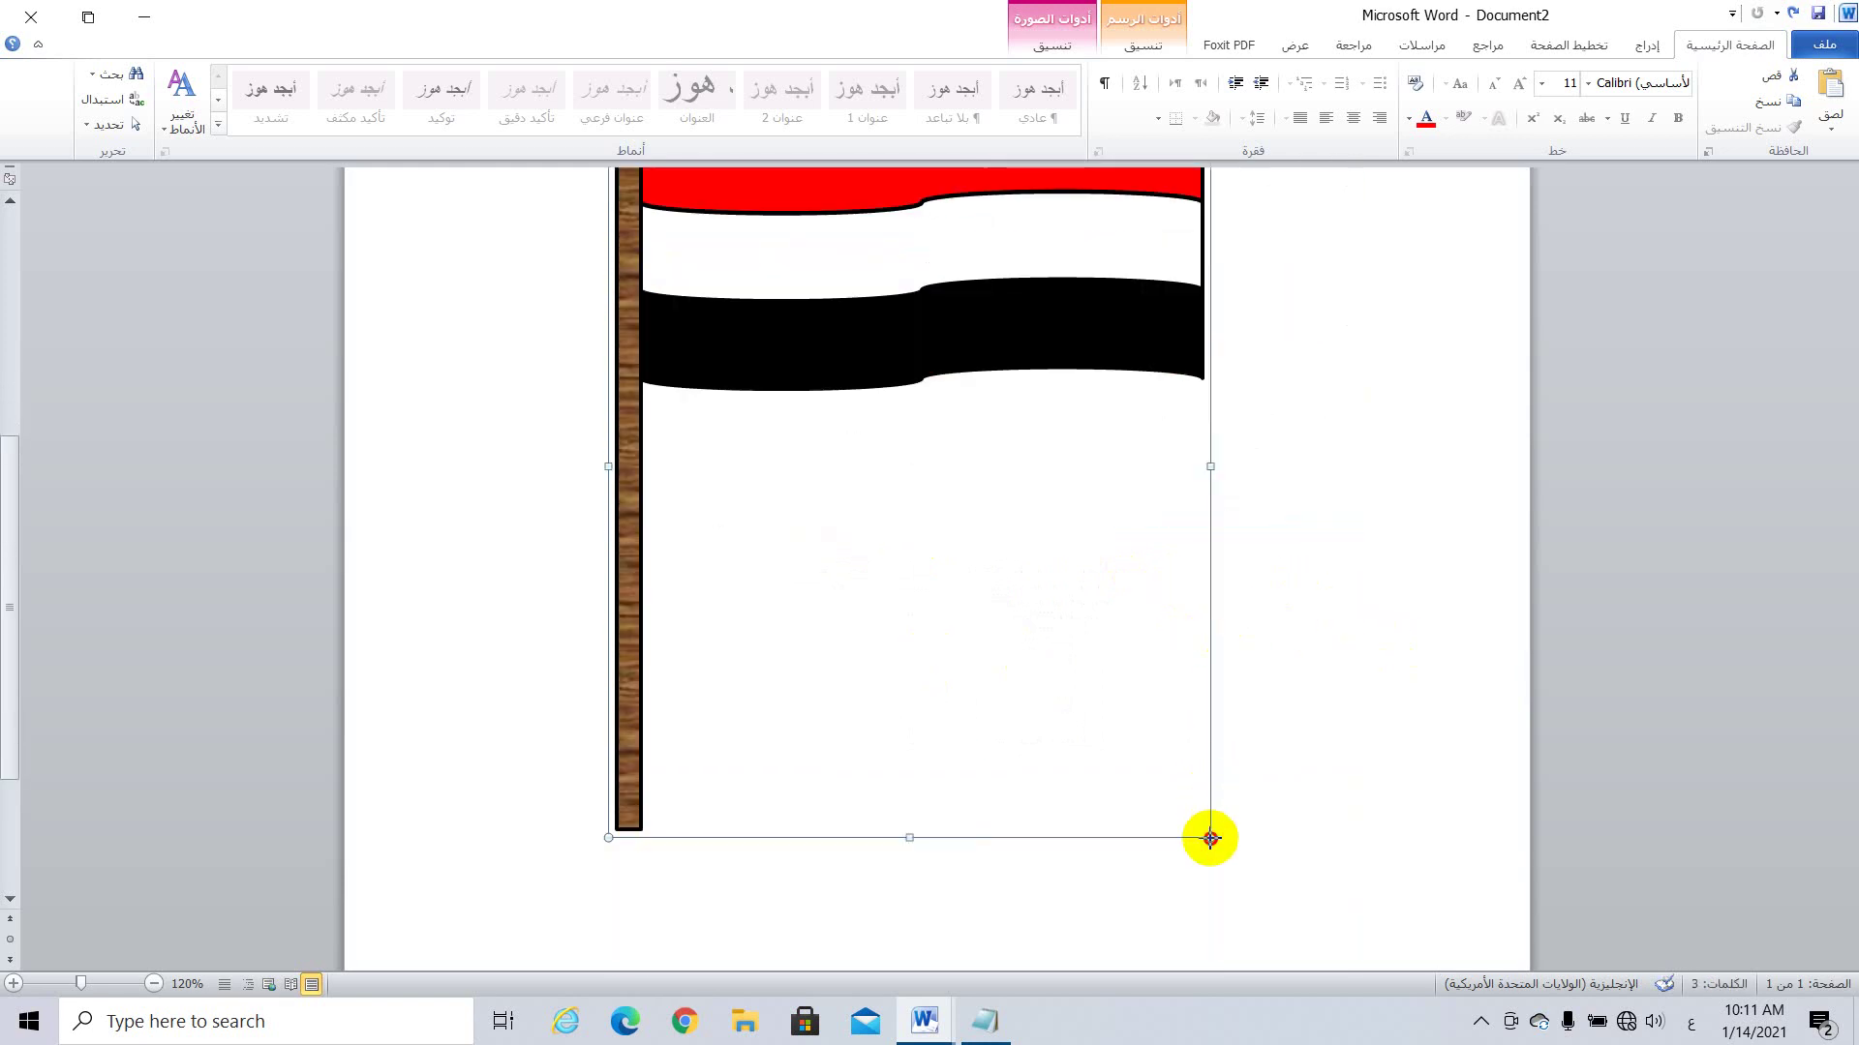
pyautogui.moveTo(1210, 838); pyautogui.dragTo(1087, 765)
pyautogui.scroll(3, 933, 697)
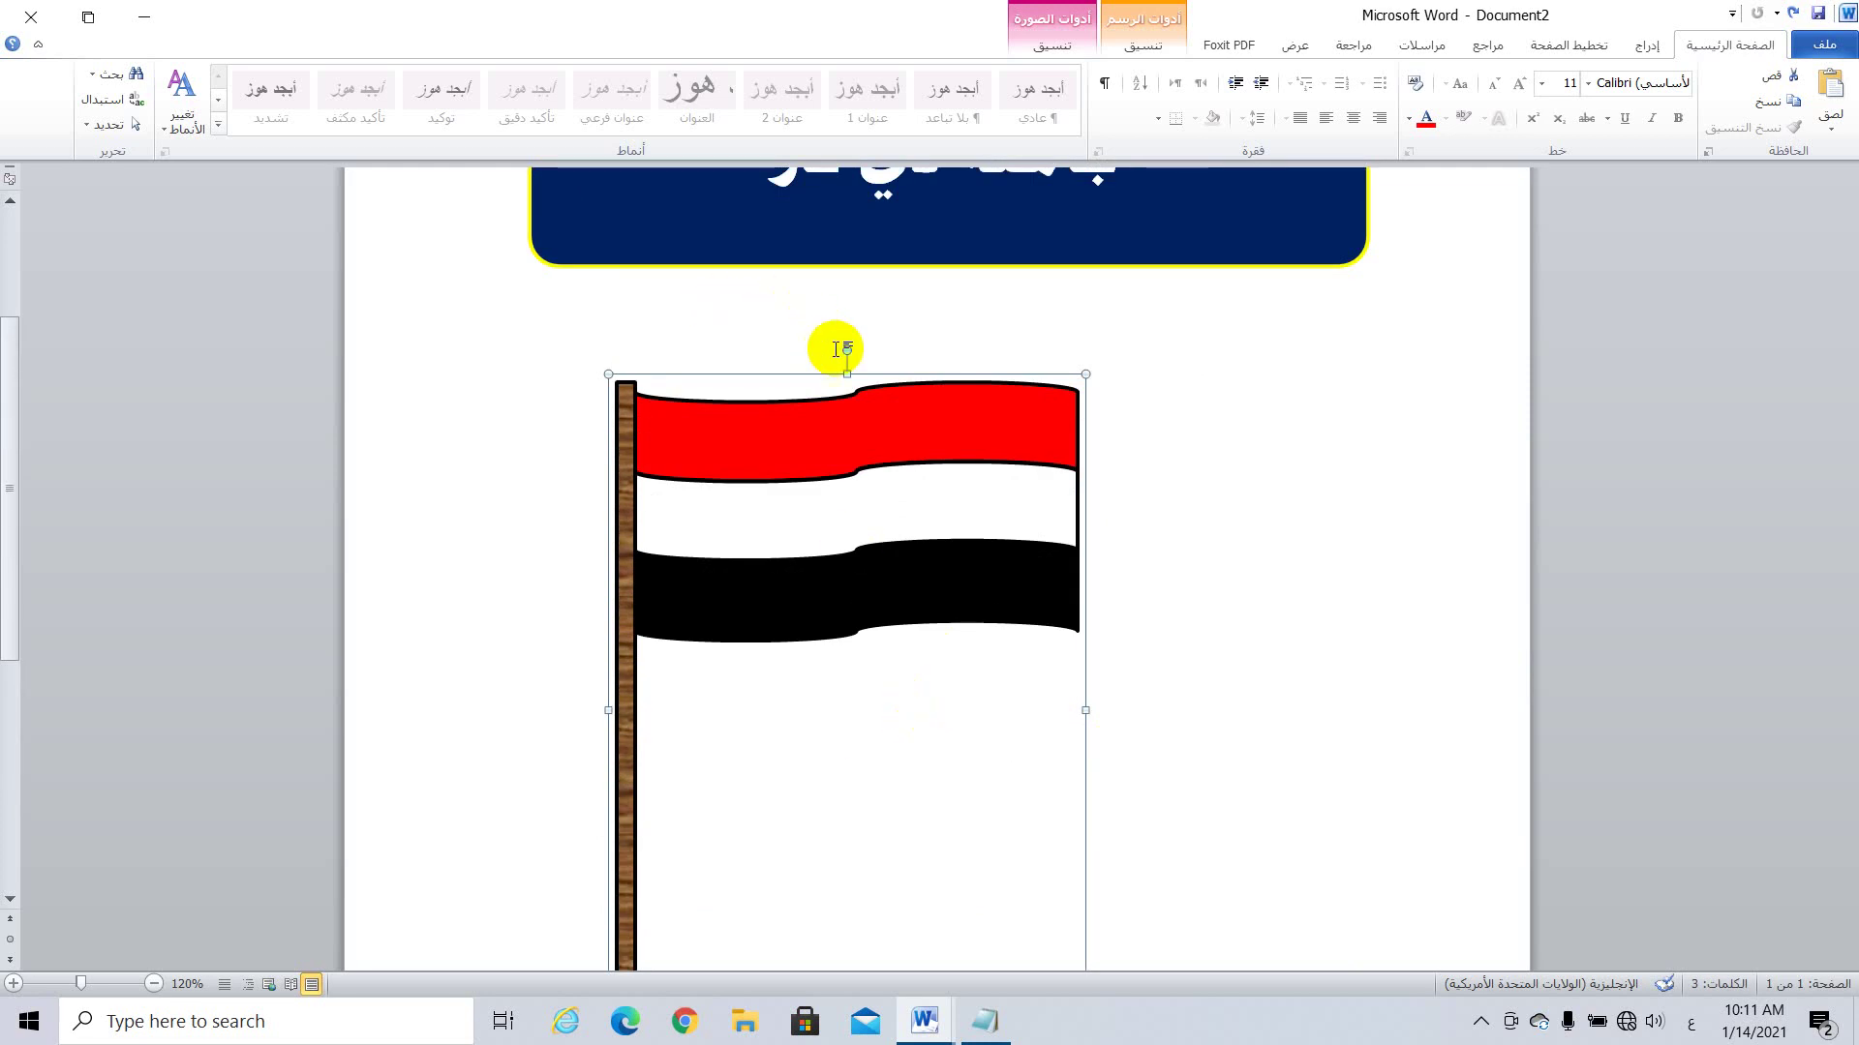
# Step: Rotate the grouped flag counterclockwise so that the pole leans to the left
pyautogui.moveTo(846, 355); pyautogui.dragTo(1059, 519)
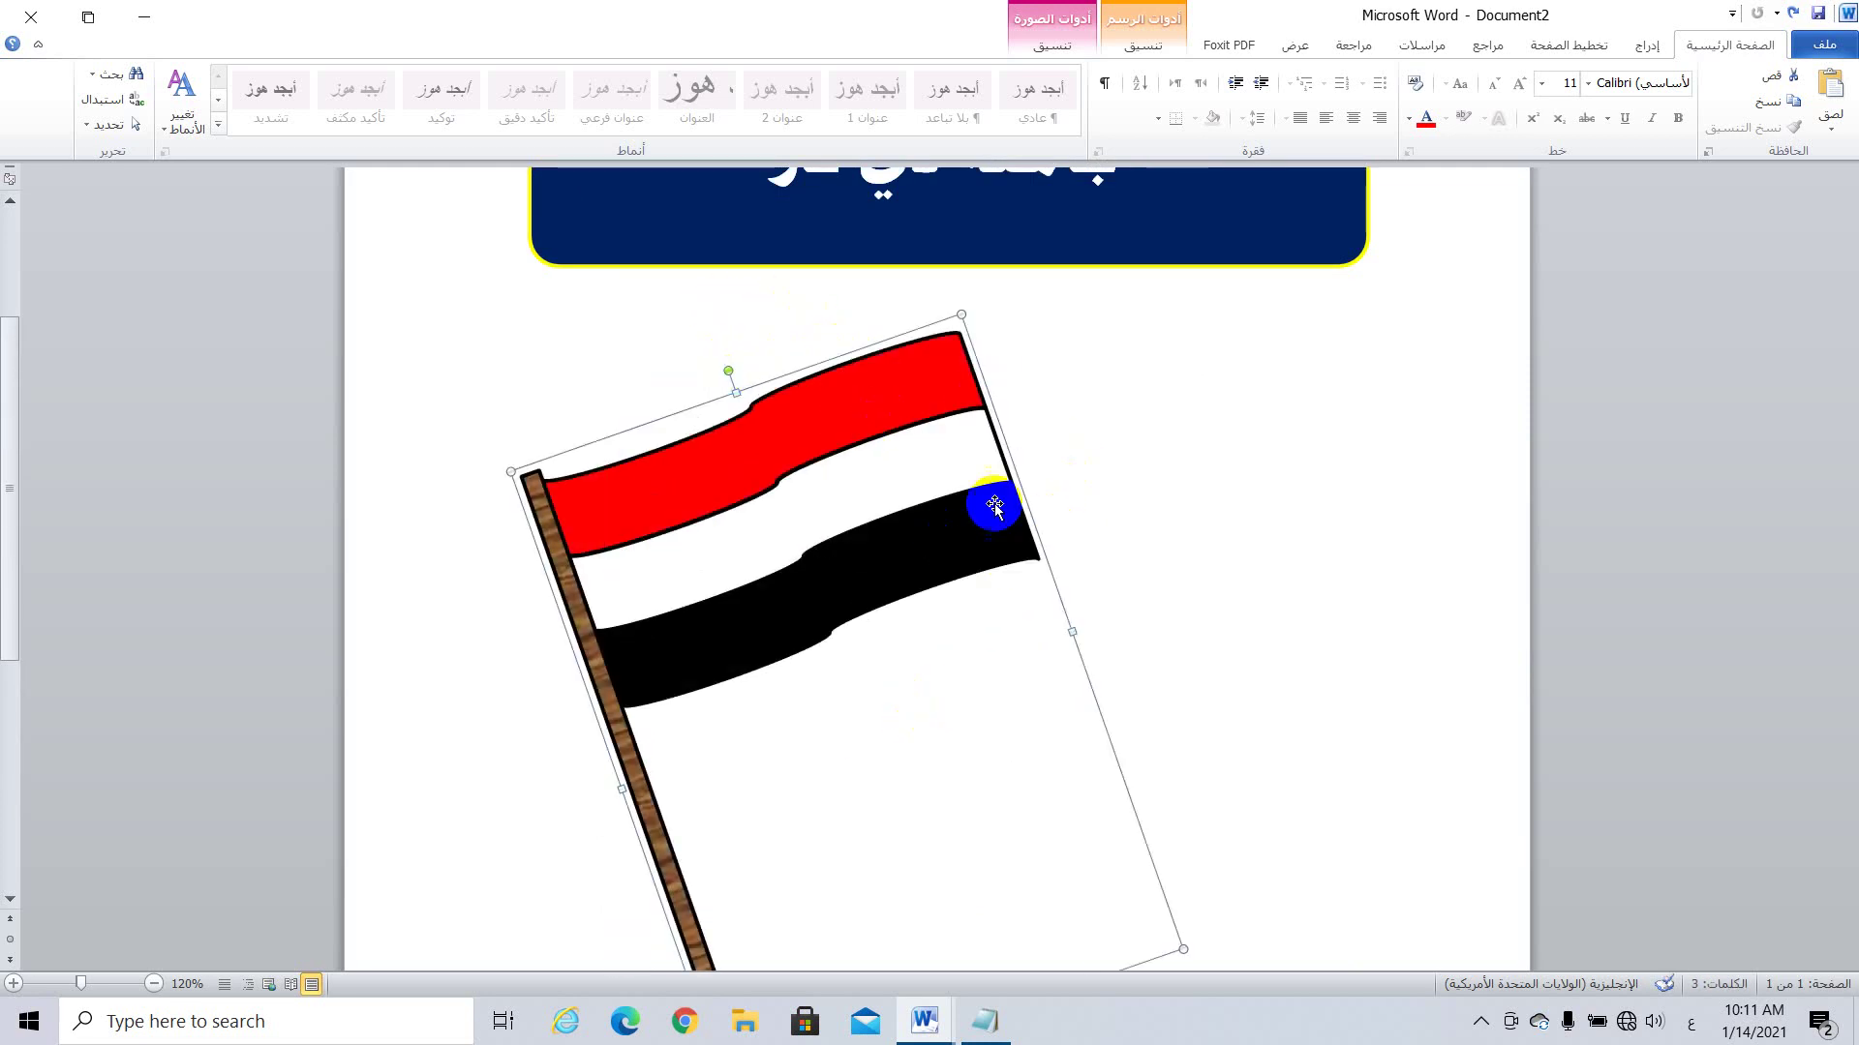
pyautogui.click(1213, 536)
pyautogui.scroll(2, 1214, 535)
pyautogui.scroll(-2, 1049, 522)
pyautogui.click(821, 415)
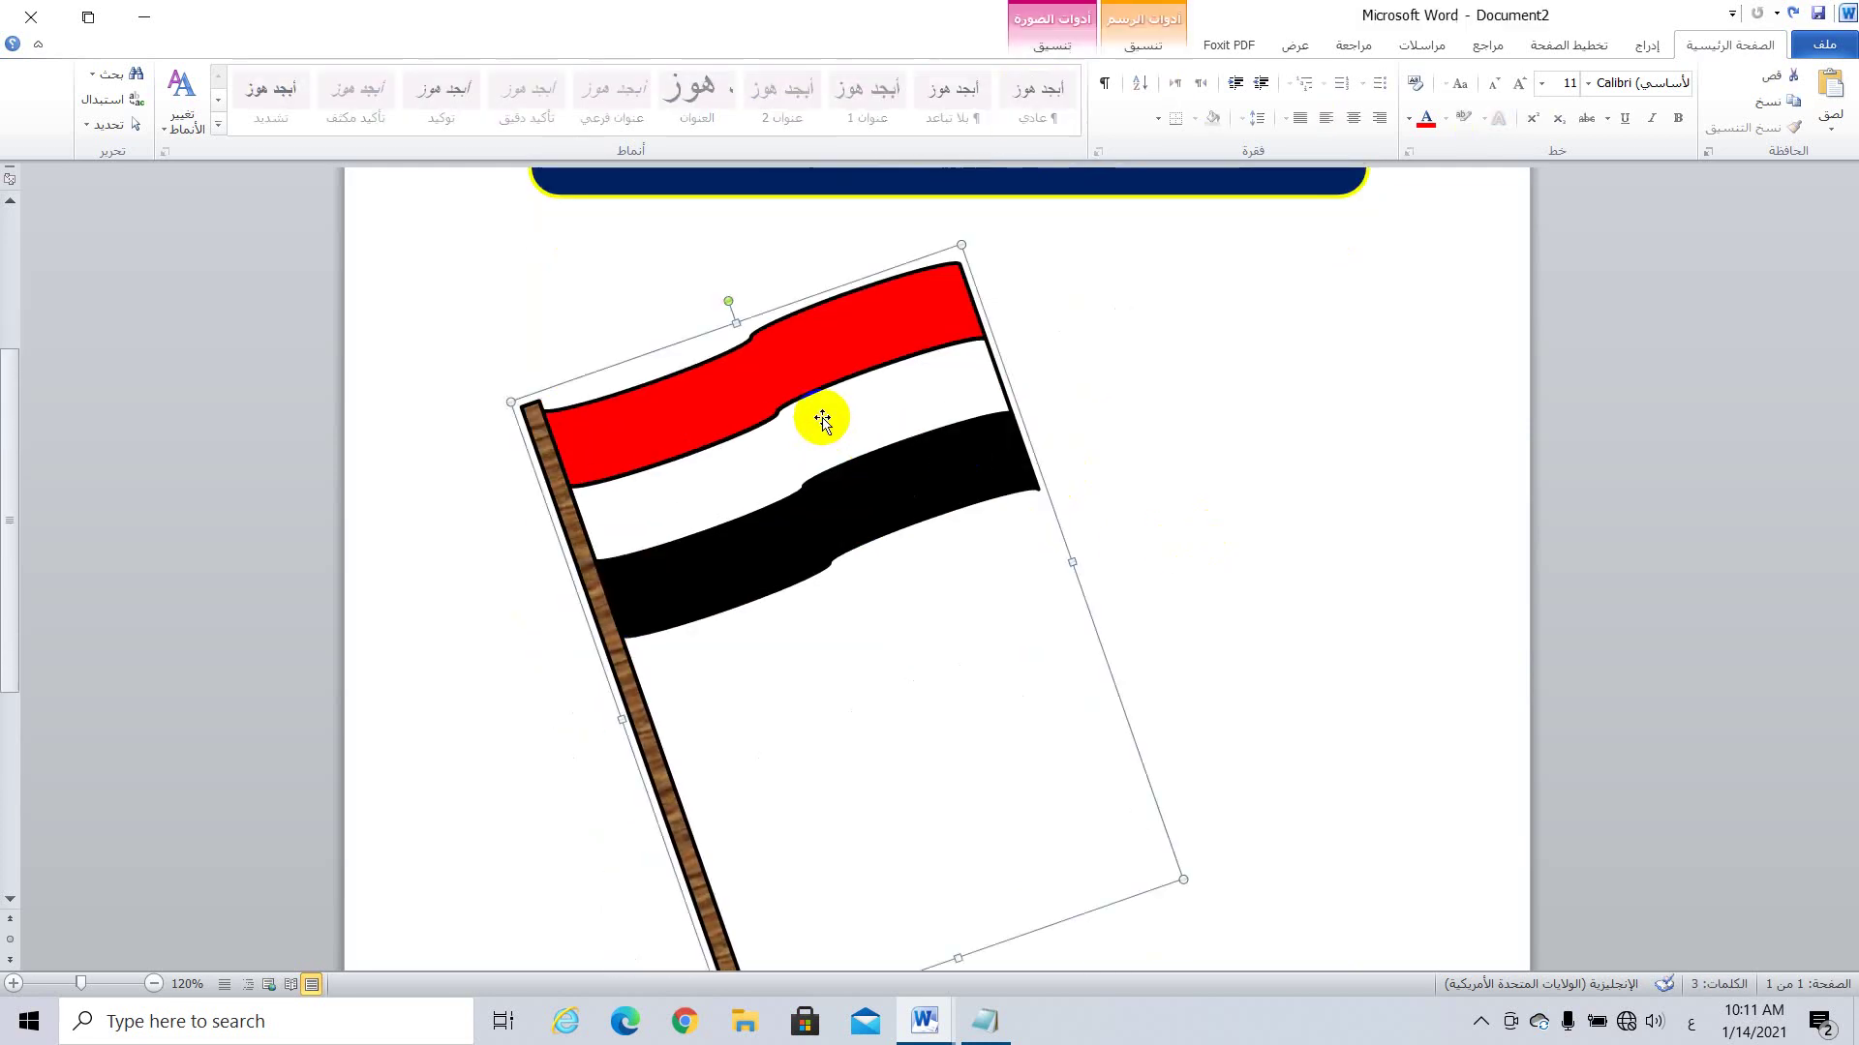
# Step: Rotate the grouped flag back until the pole stands upright
pyautogui.moveTo(728, 302); pyautogui.dragTo(830, 283)
pyautogui.click(1099, 448)
pyautogui.scroll(2, 1099, 448)
pyautogui.scroll(-3, 950, 431)
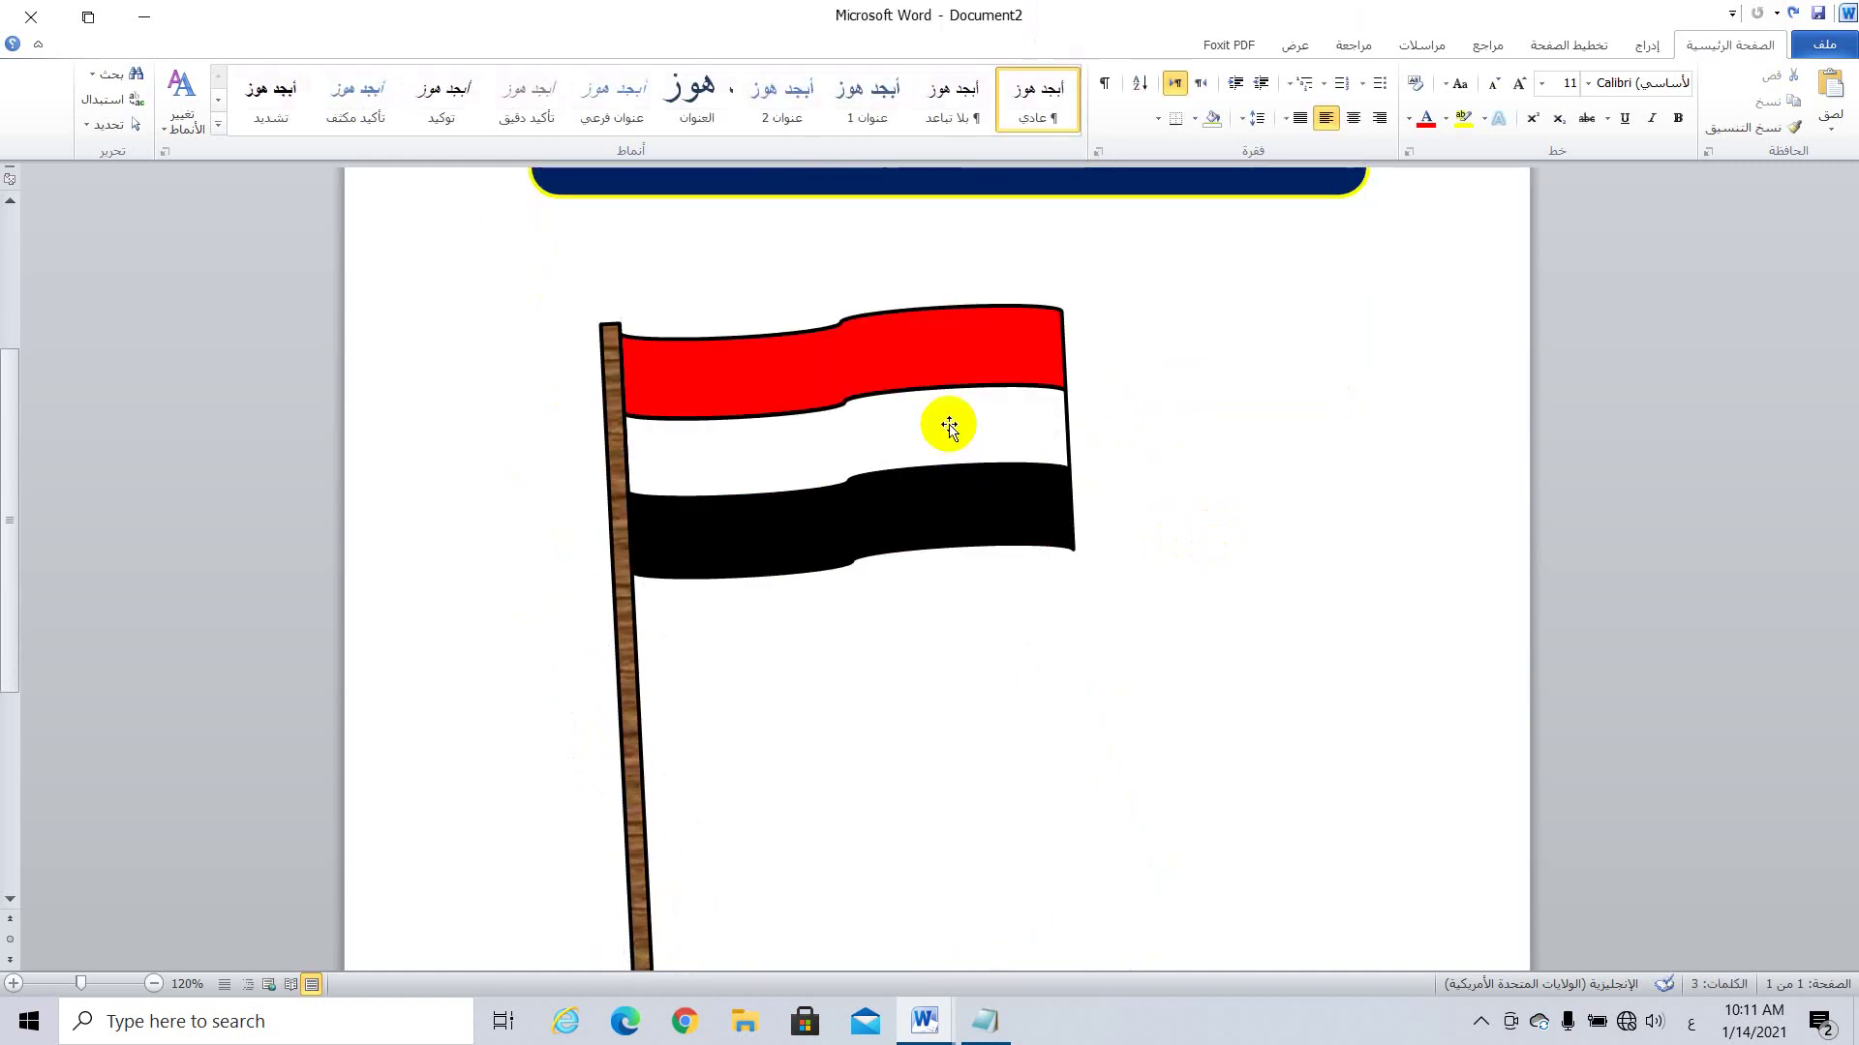
pyautogui.click(757, 310)
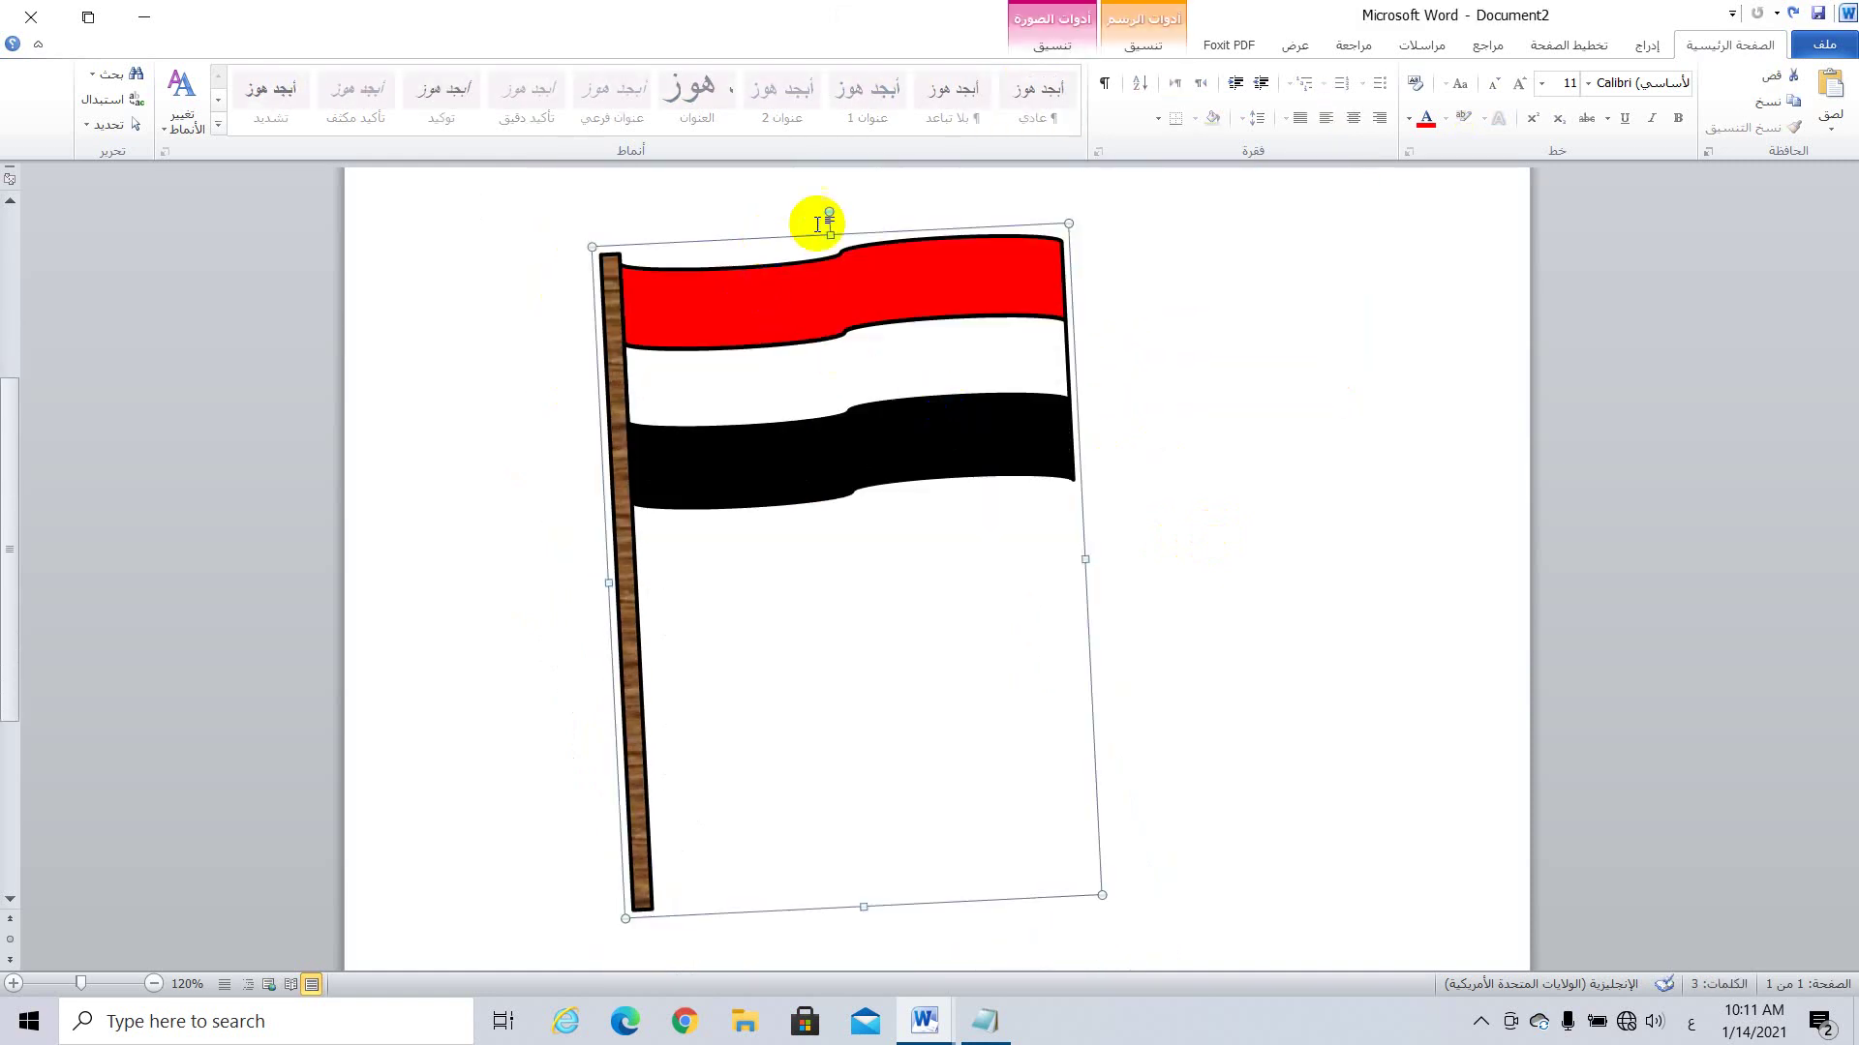
pyautogui.moveTo(828, 211); pyautogui.dragTo(871, 332)
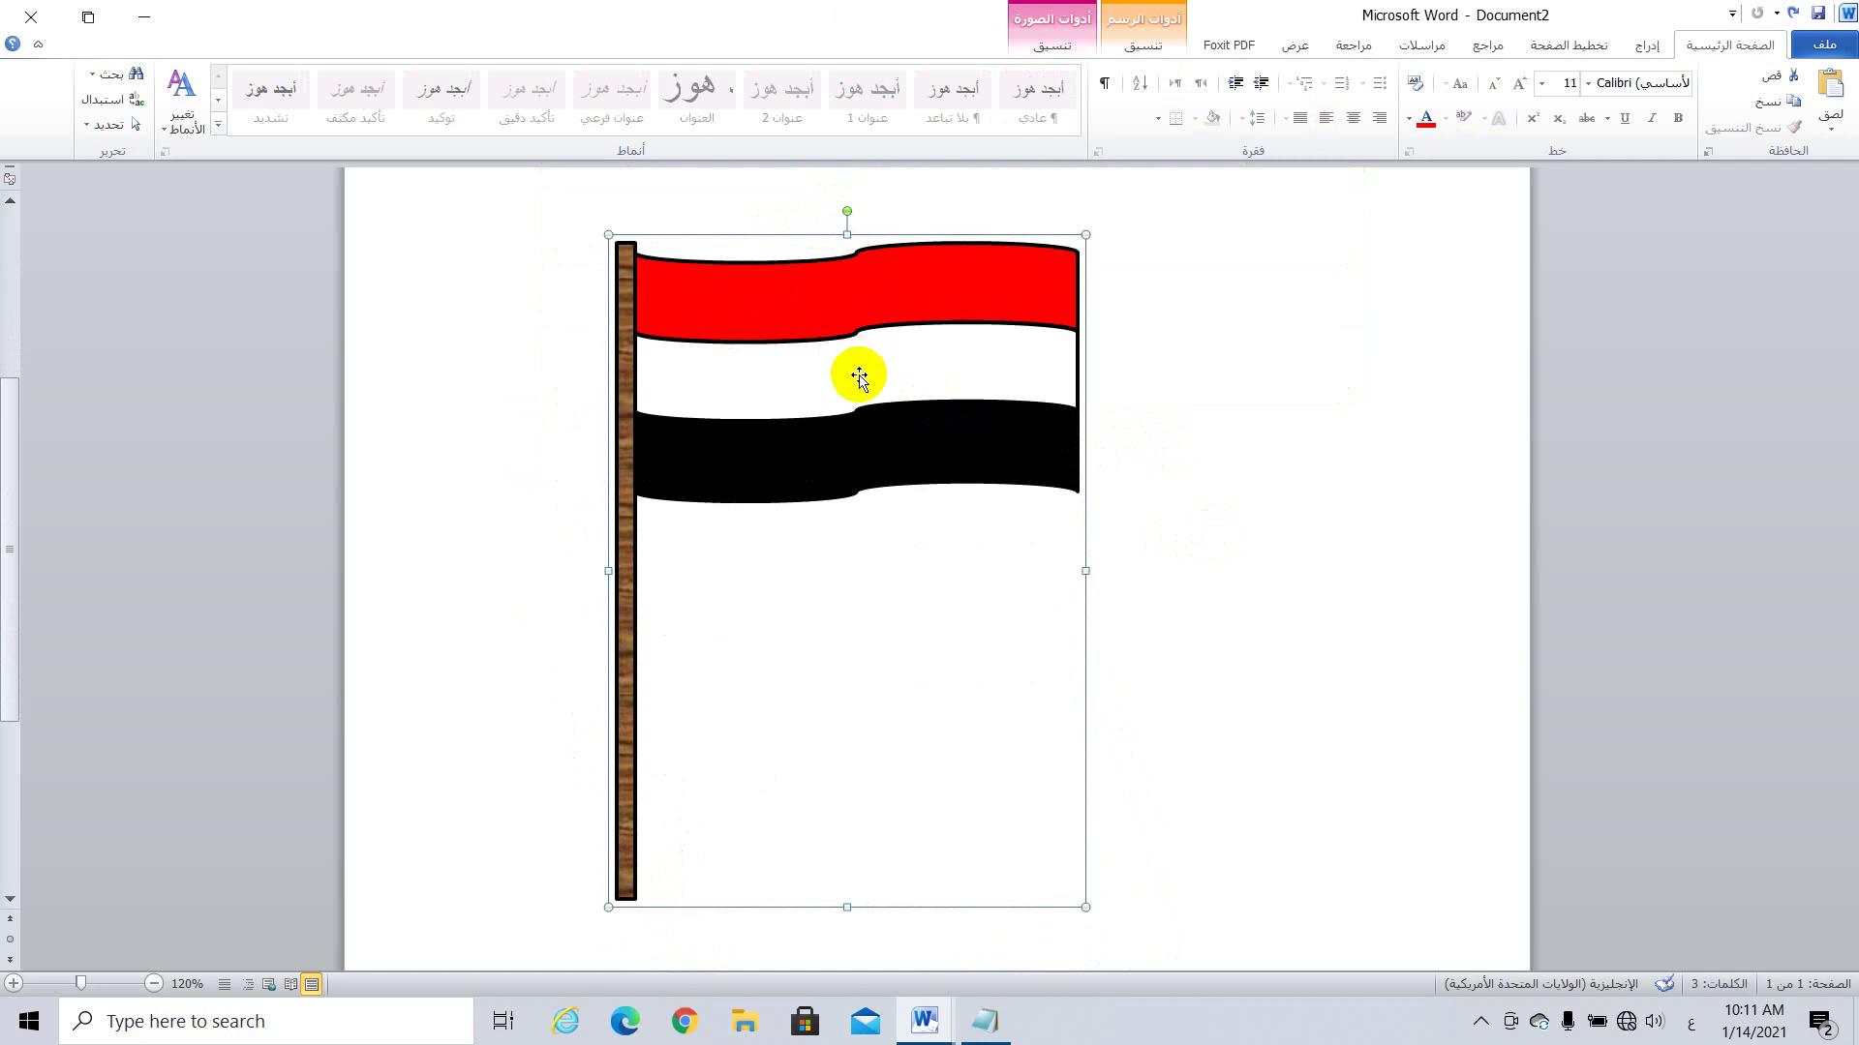
# Step: Add the text "الله اكبر" inside the white middle band of the flag
pyautogui.click(819, 378)
pyautogui.rightClick(890, 371)
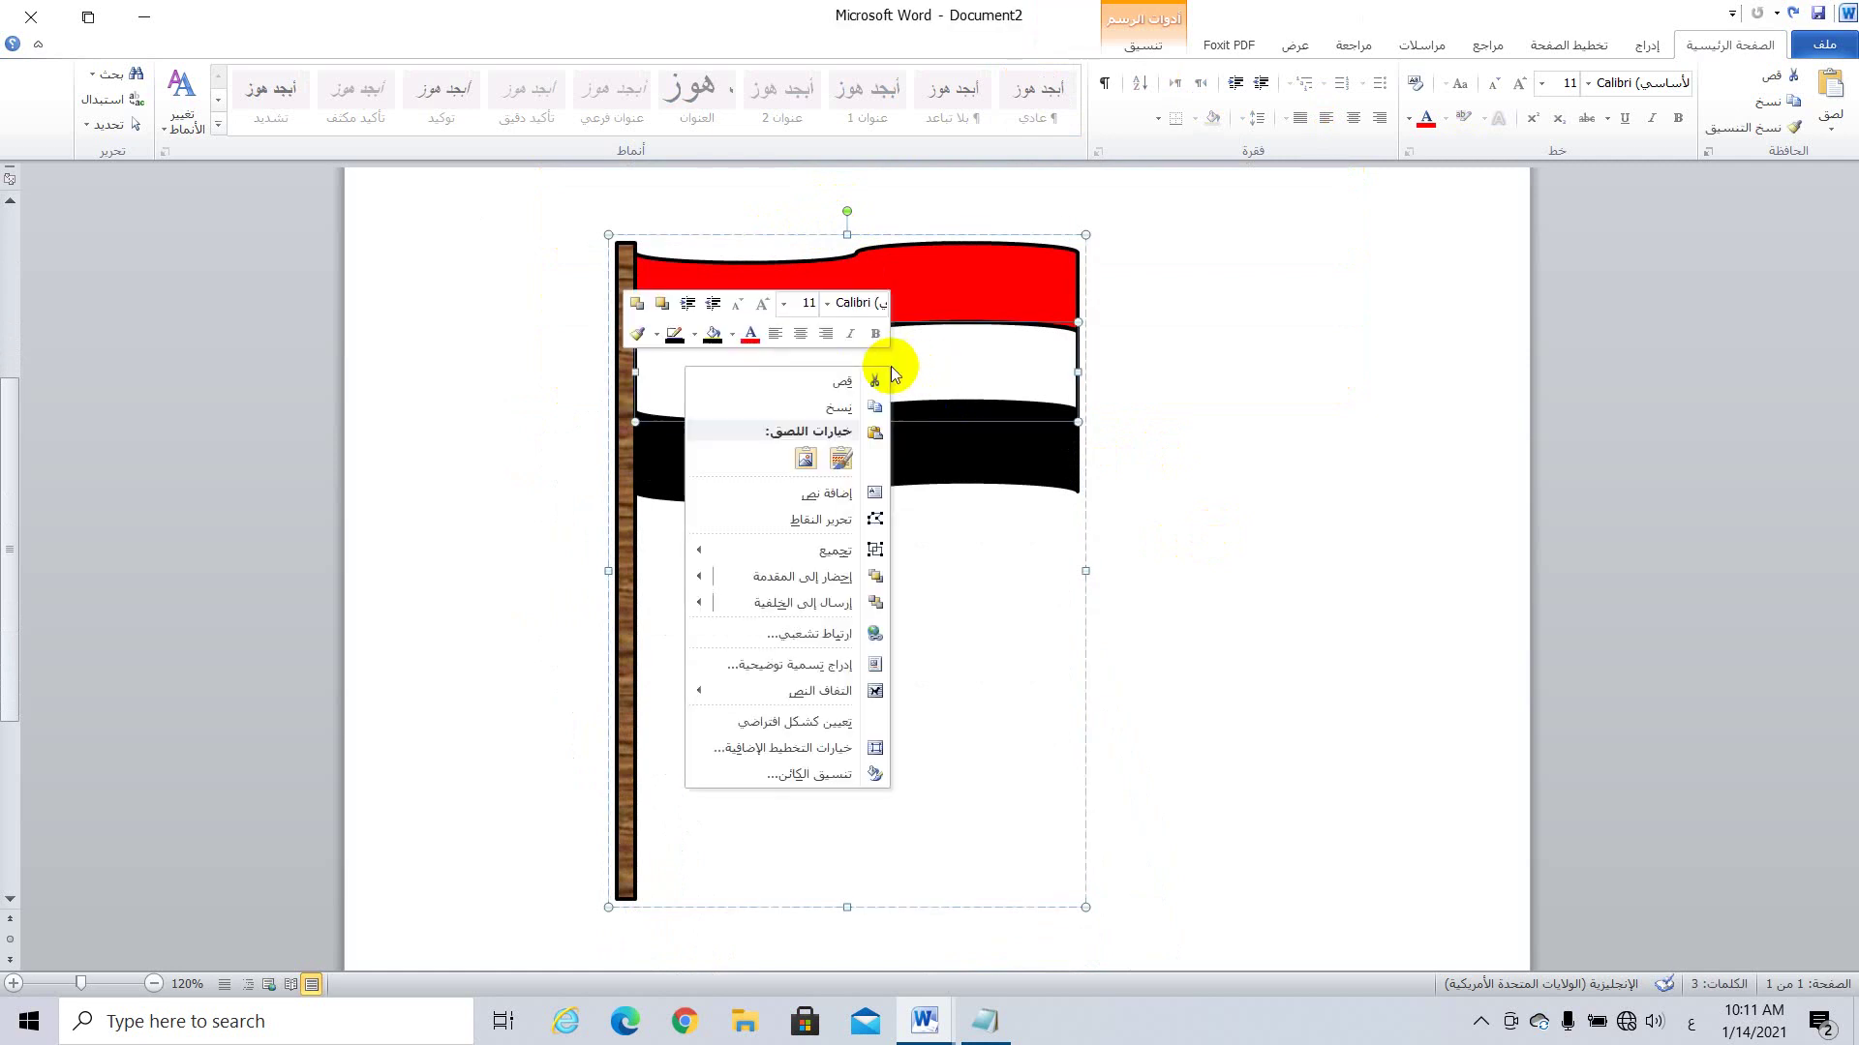
pyautogui.click(828, 493)
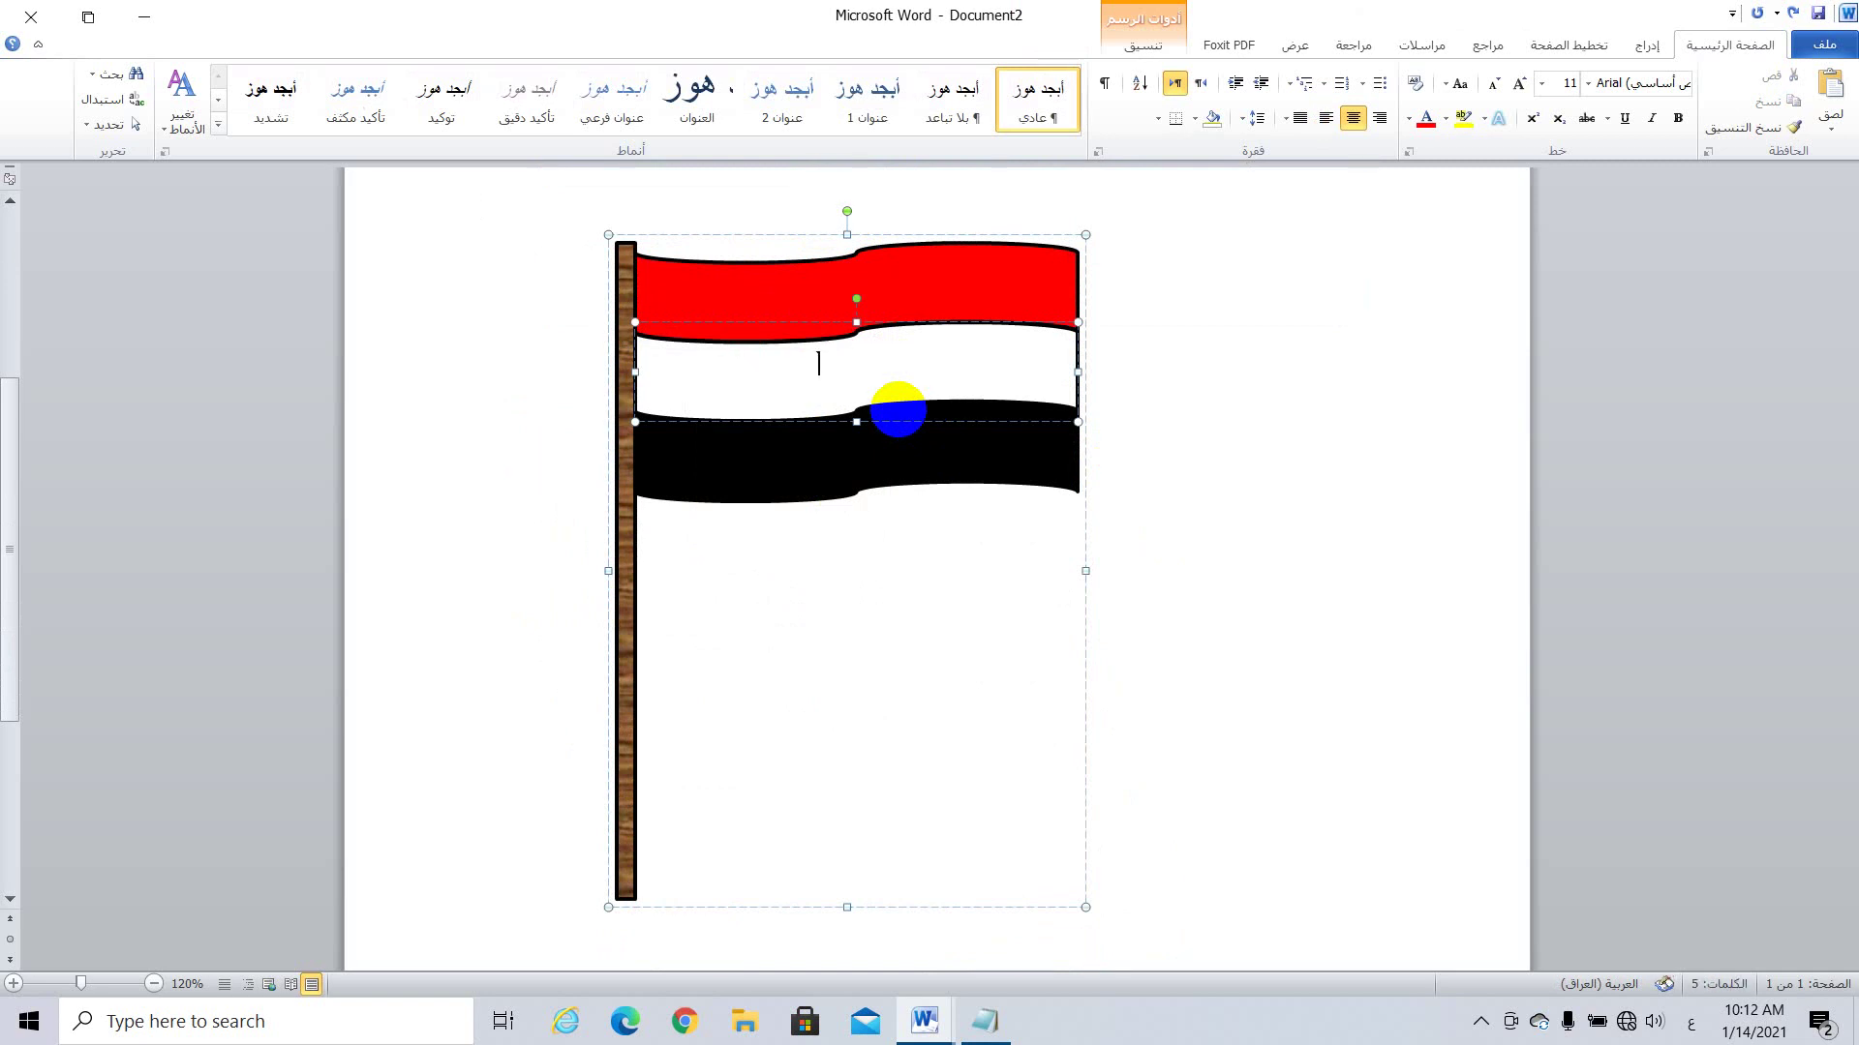
# Step: Colour the text in the white band with the standard green
pyautogui.tripleClick(898, 409)
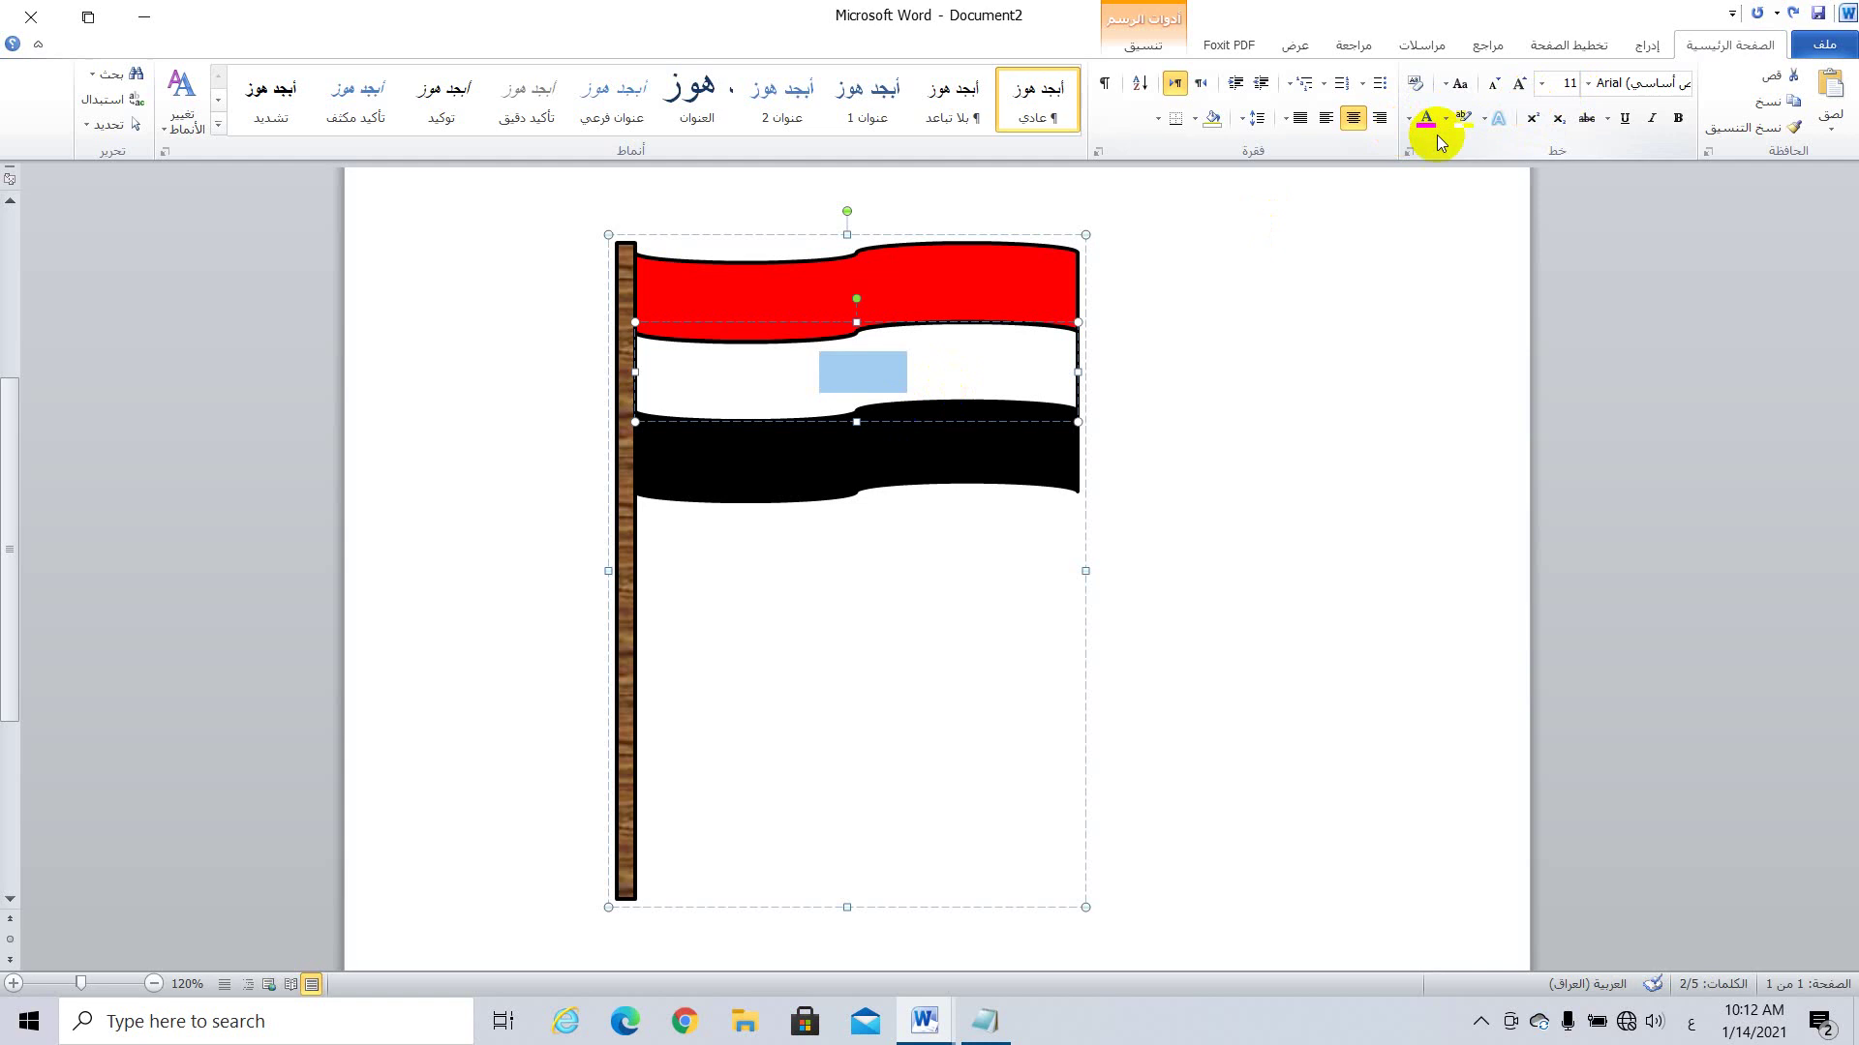
pyautogui.click(1412, 120)
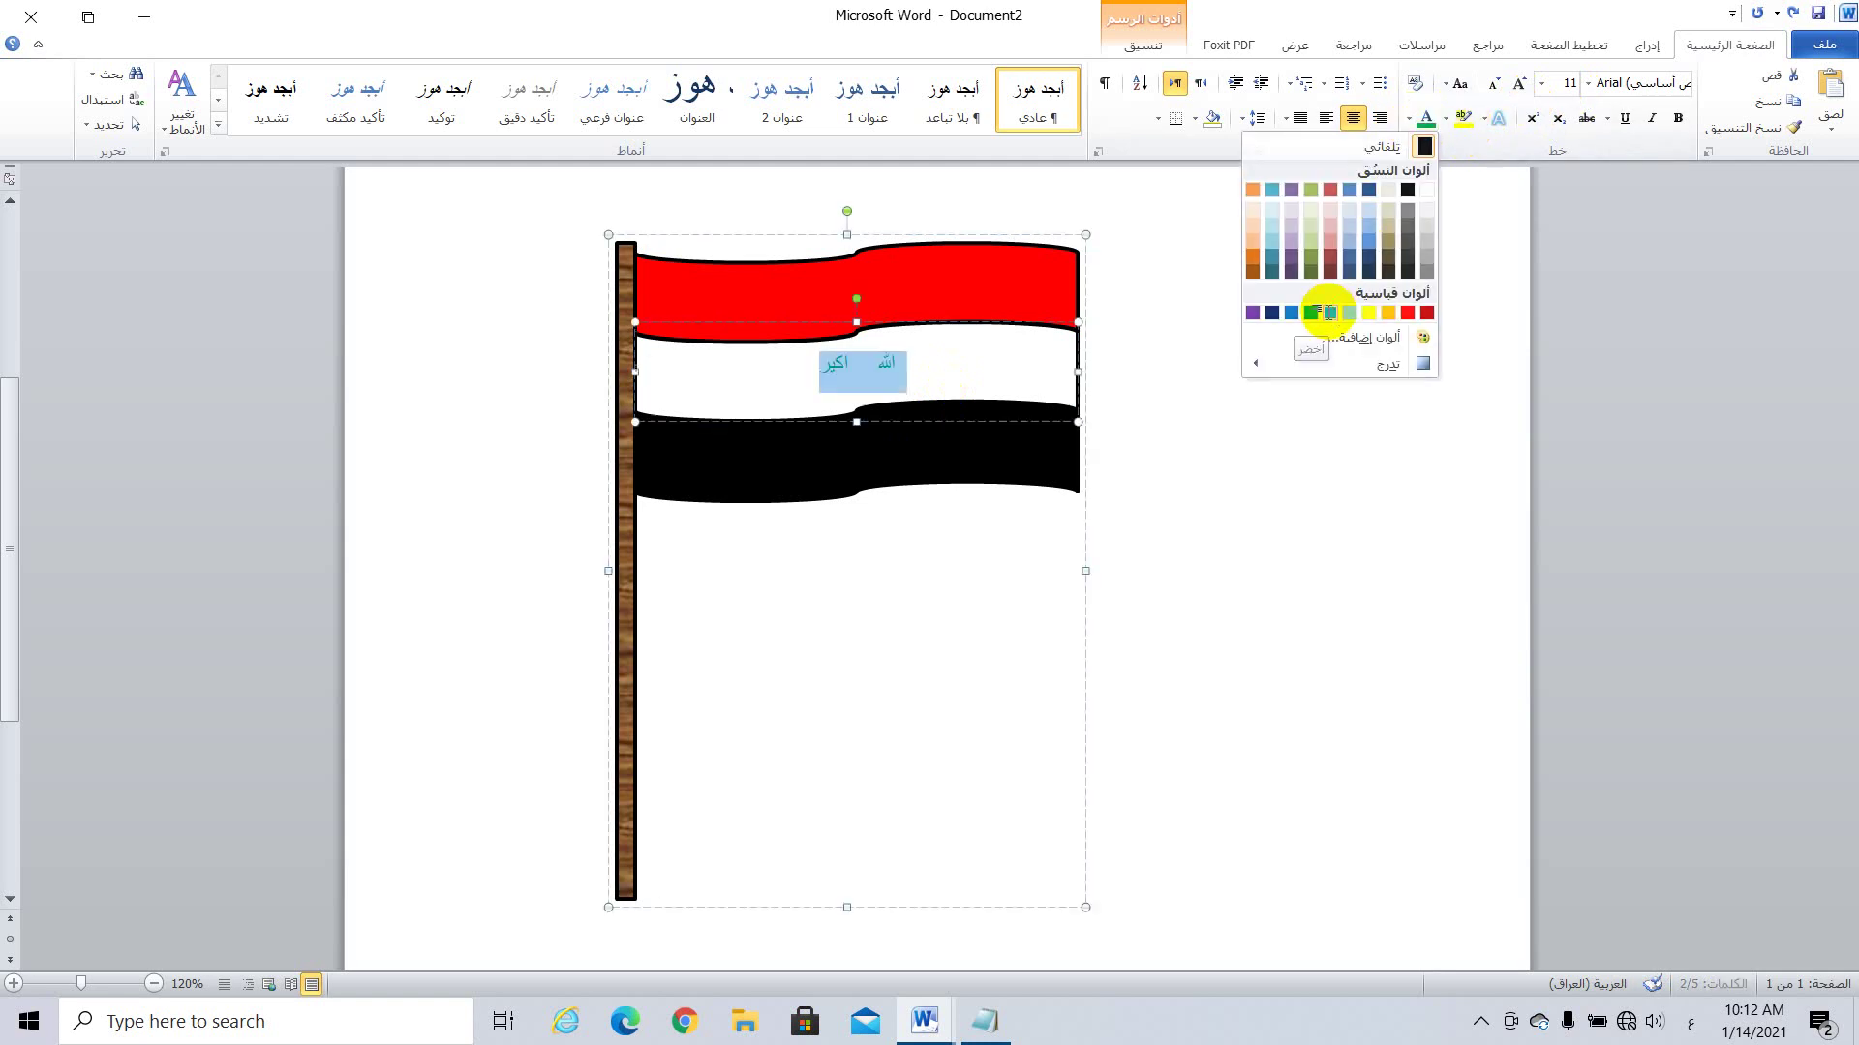
pyautogui.click(1330, 315)
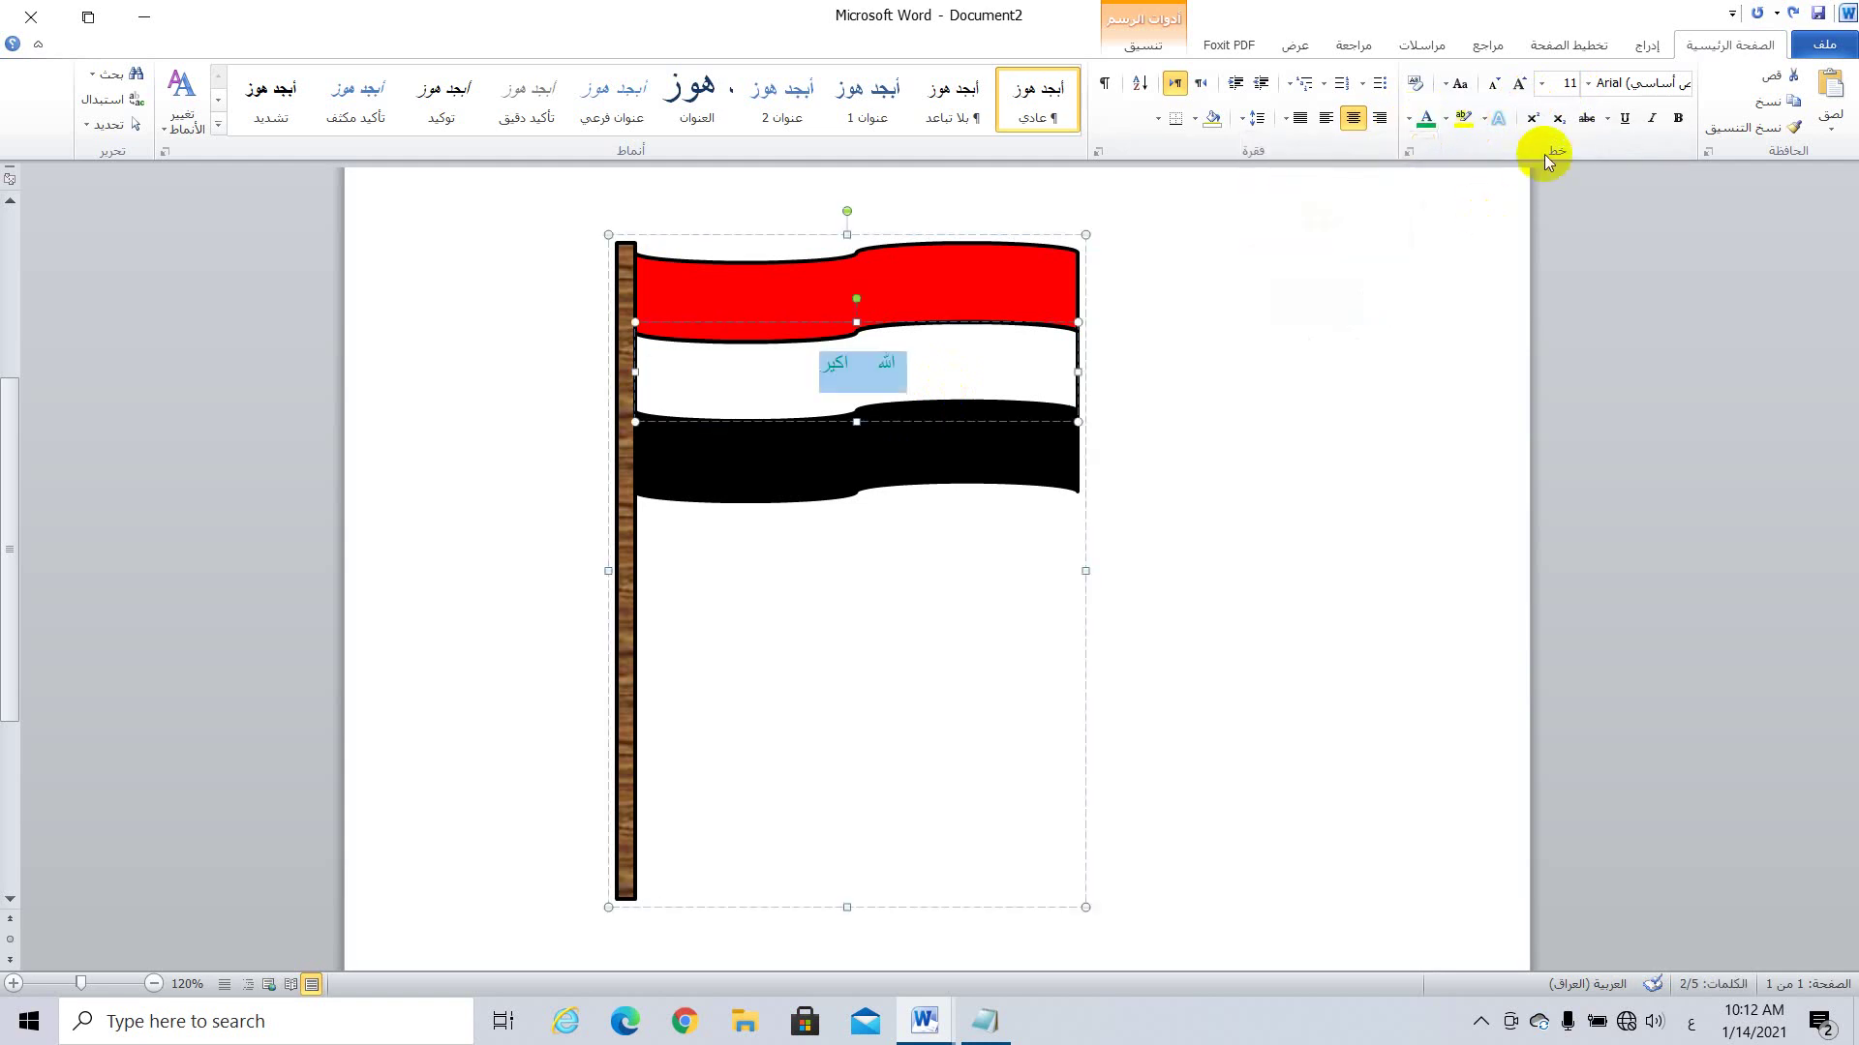
# Step: Set the font of the green text in the white band to Monotype Koufi
pyautogui.click(1587, 84)
pyautogui.scroll(-4, 1528, 494)
pyautogui.scroll(-10, 1528, 494)
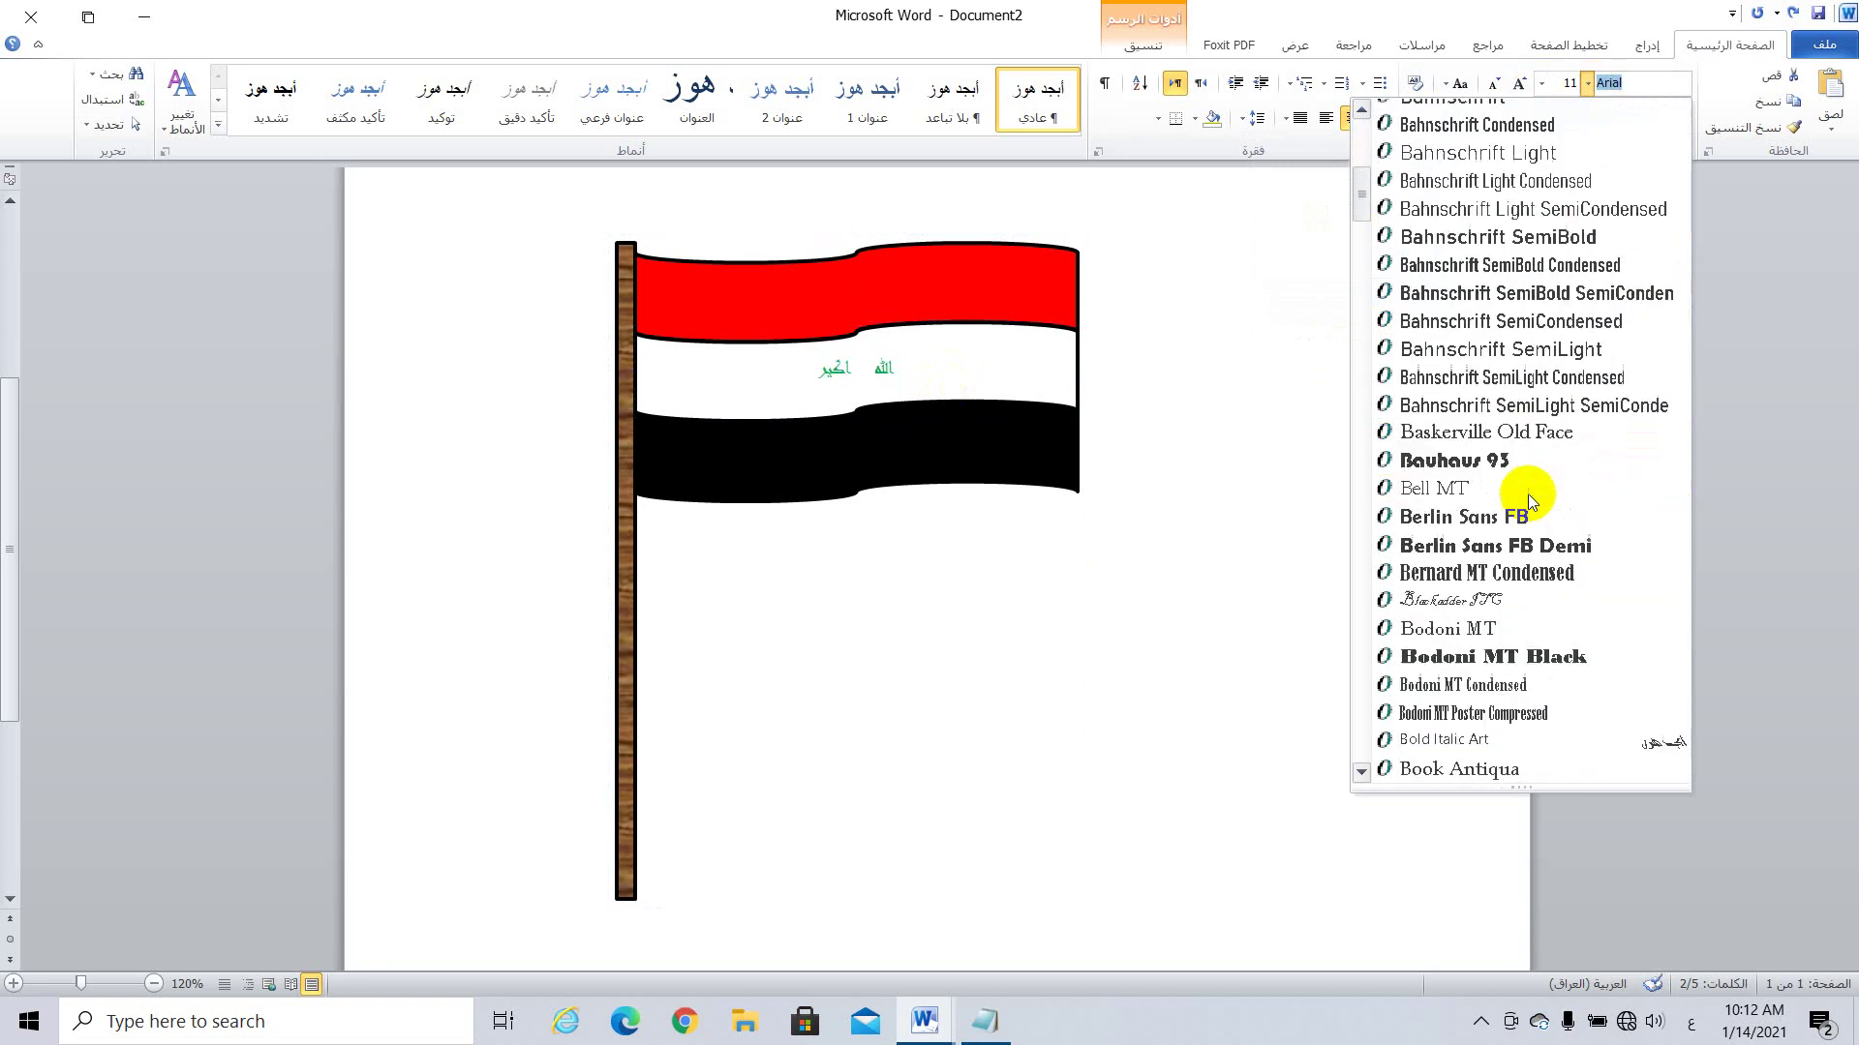
pyautogui.scroll(-11, 1528, 494)
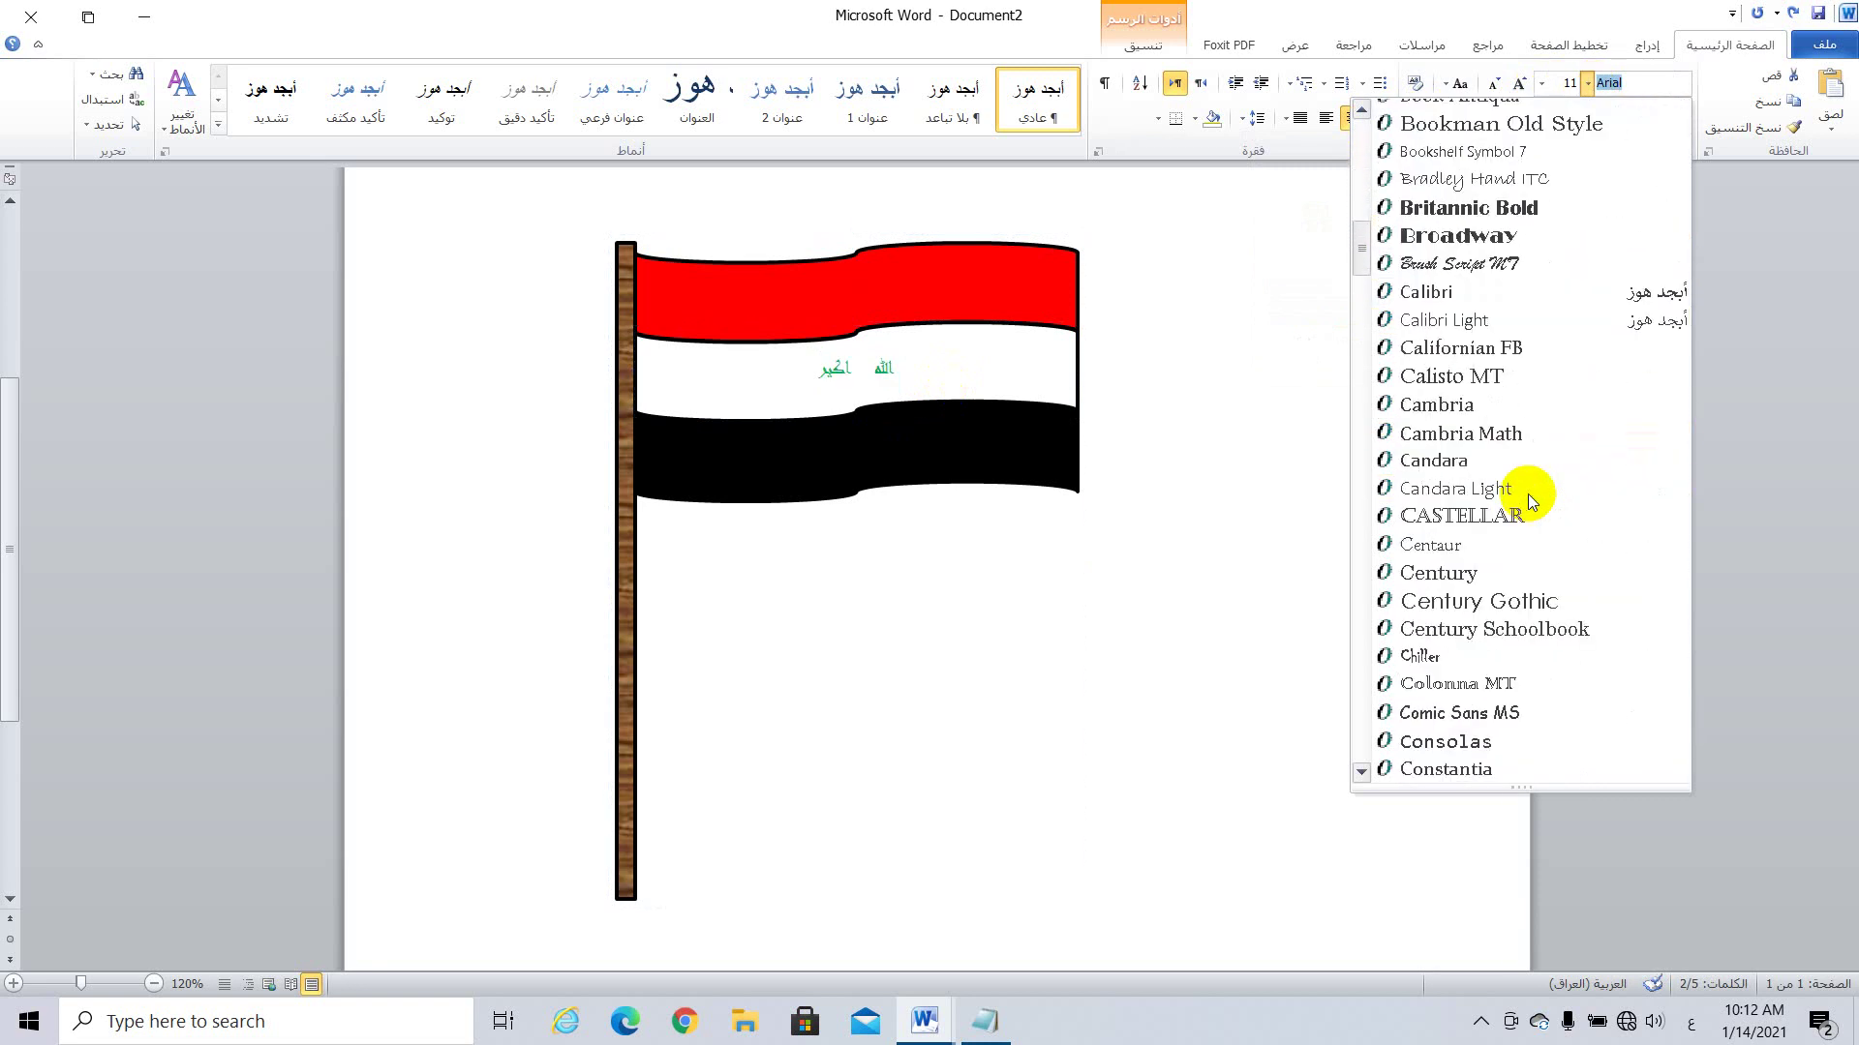
pyautogui.scroll(-12, 1527, 494)
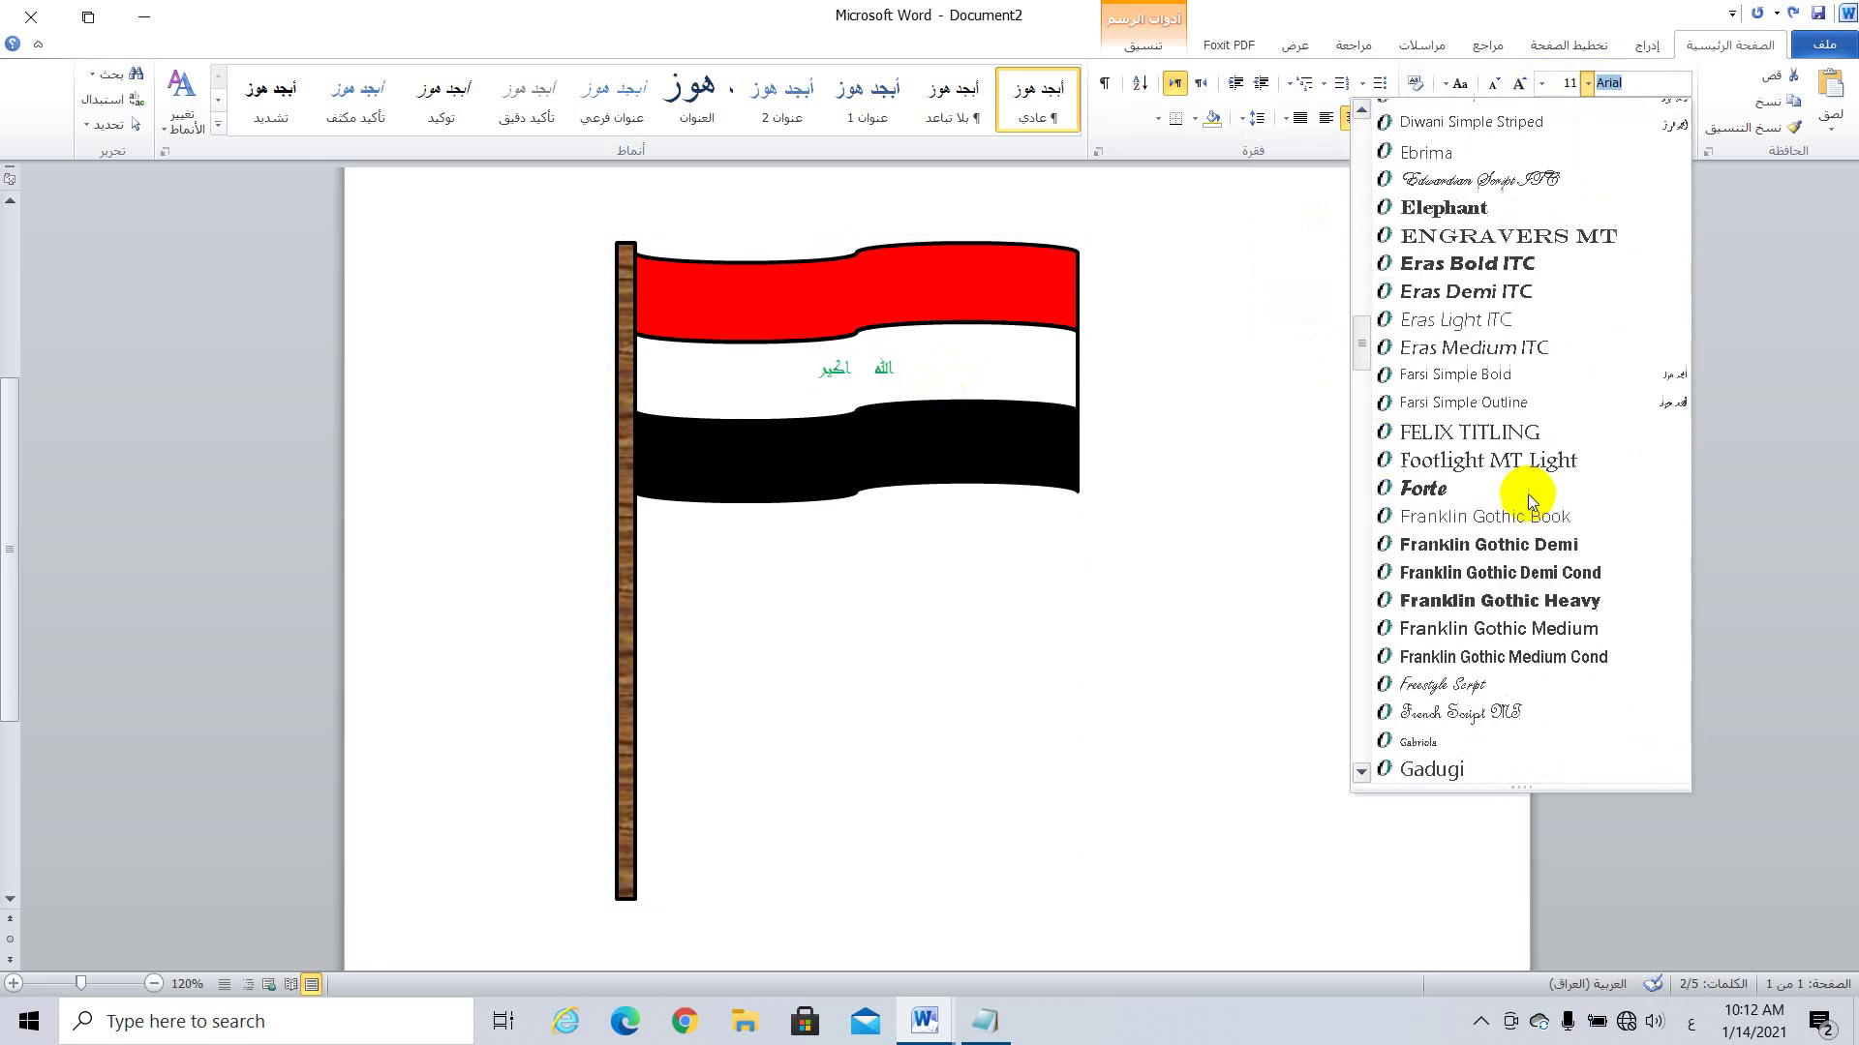
pyautogui.scroll(-3, 1529, 499)
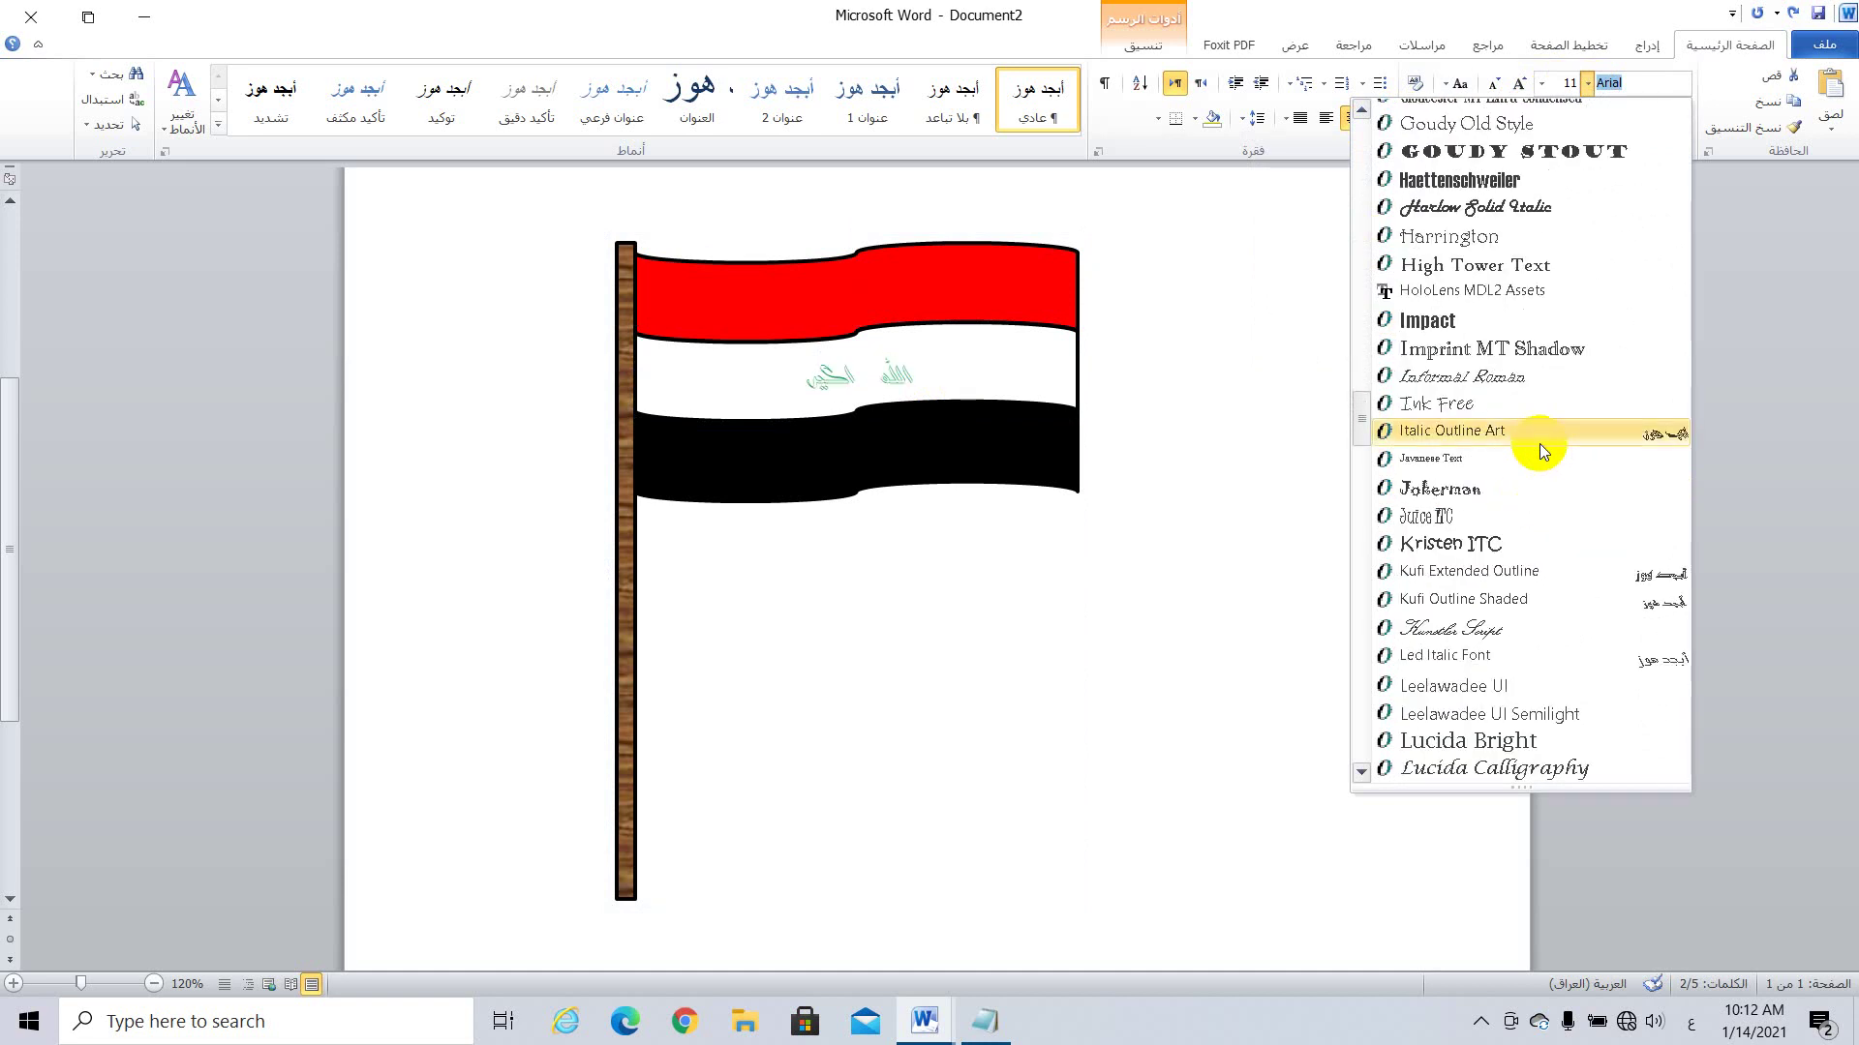
pyautogui.scroll(-9, 1539, 450)
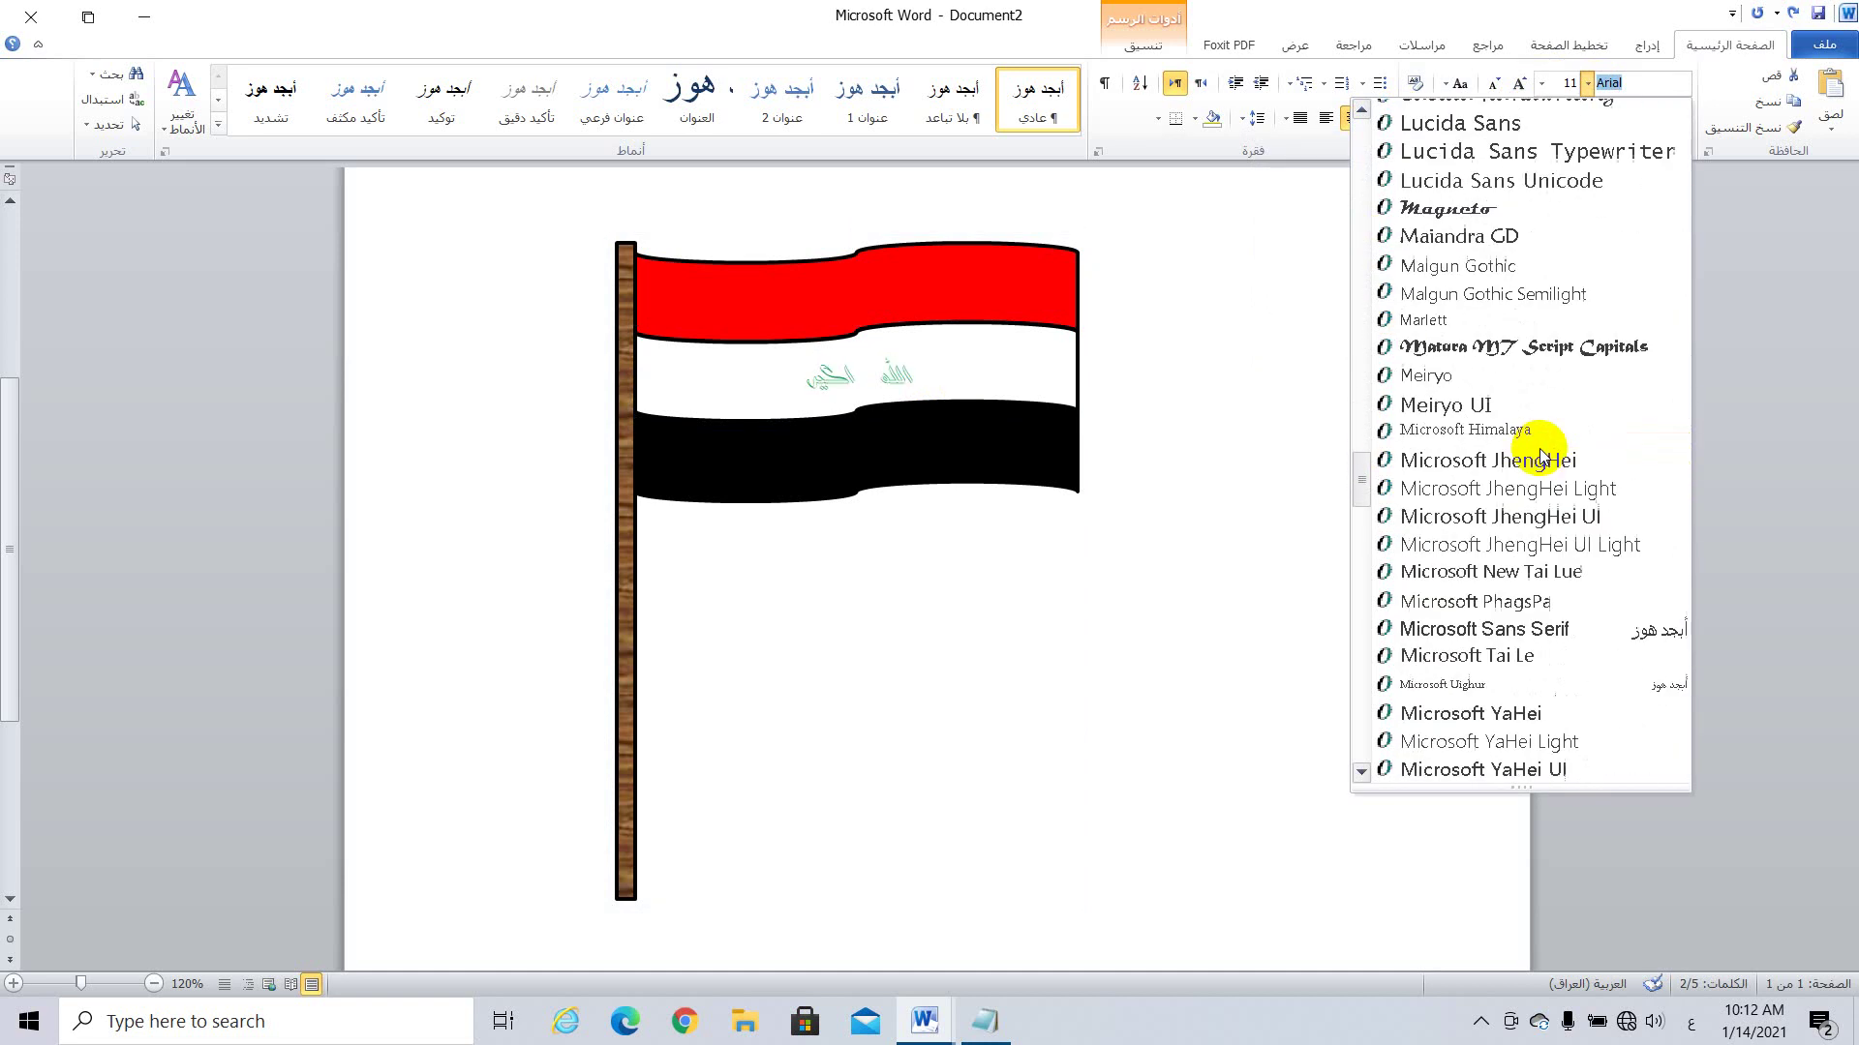
pyautogui.scroll(-5, 1539, 455)
pyautogui.scroll(-2, 1542, 455)
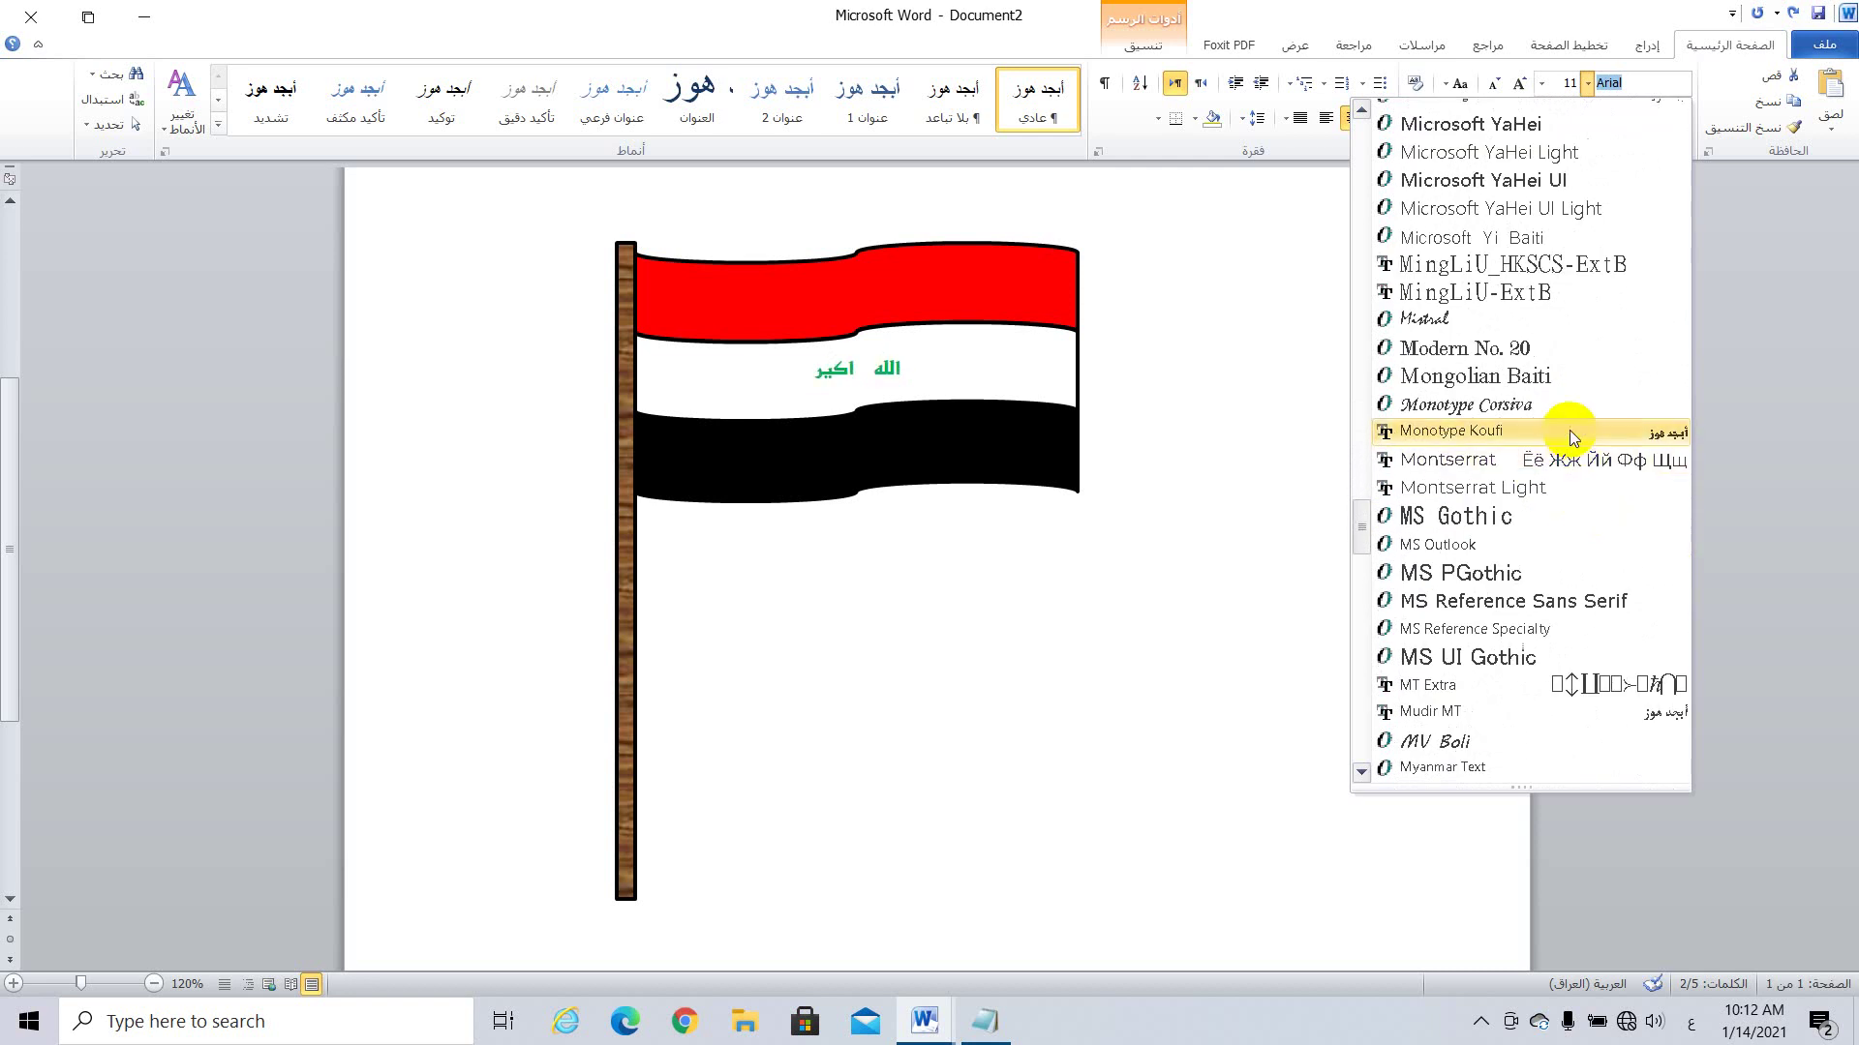
pyautogui.click(1570, 430)
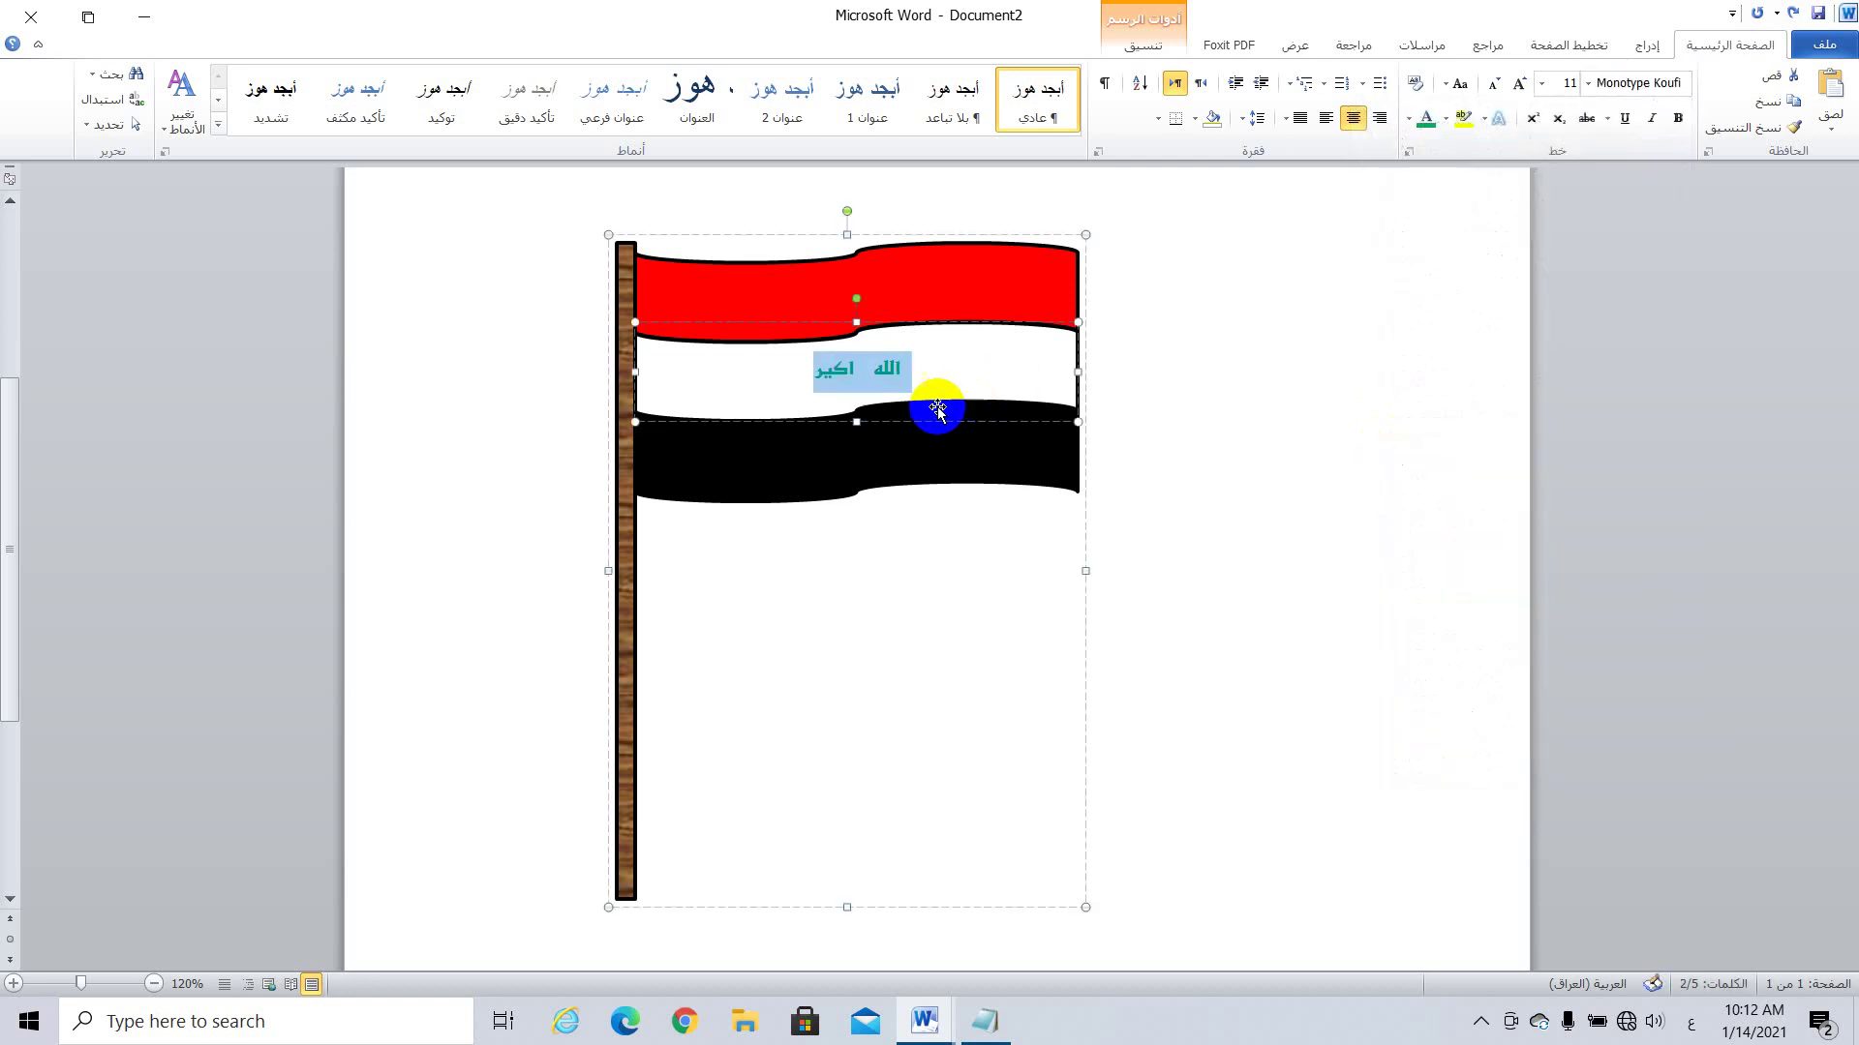
# Step: Widen the gap between the two words in the white band and enlarge the text to 15 points
pyautogui.click(864, 368)
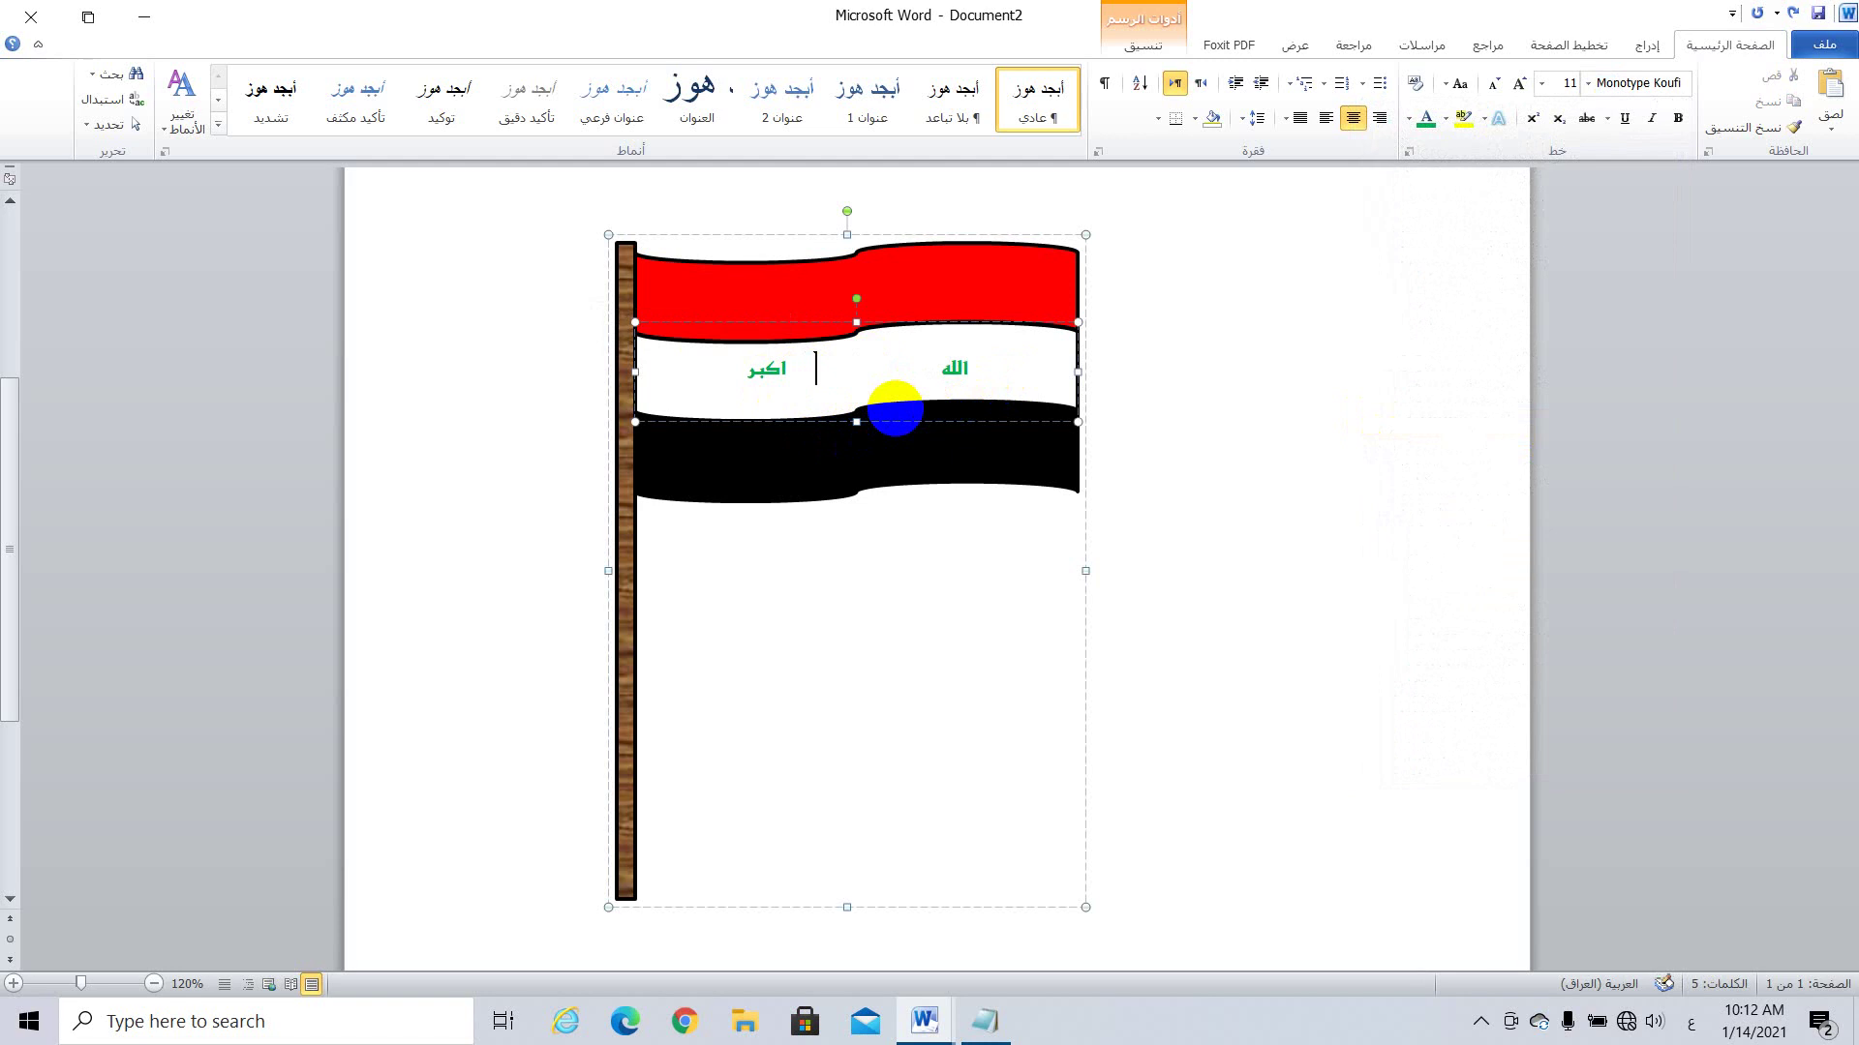
pyautogui.hotkey('ctrl', 'a')
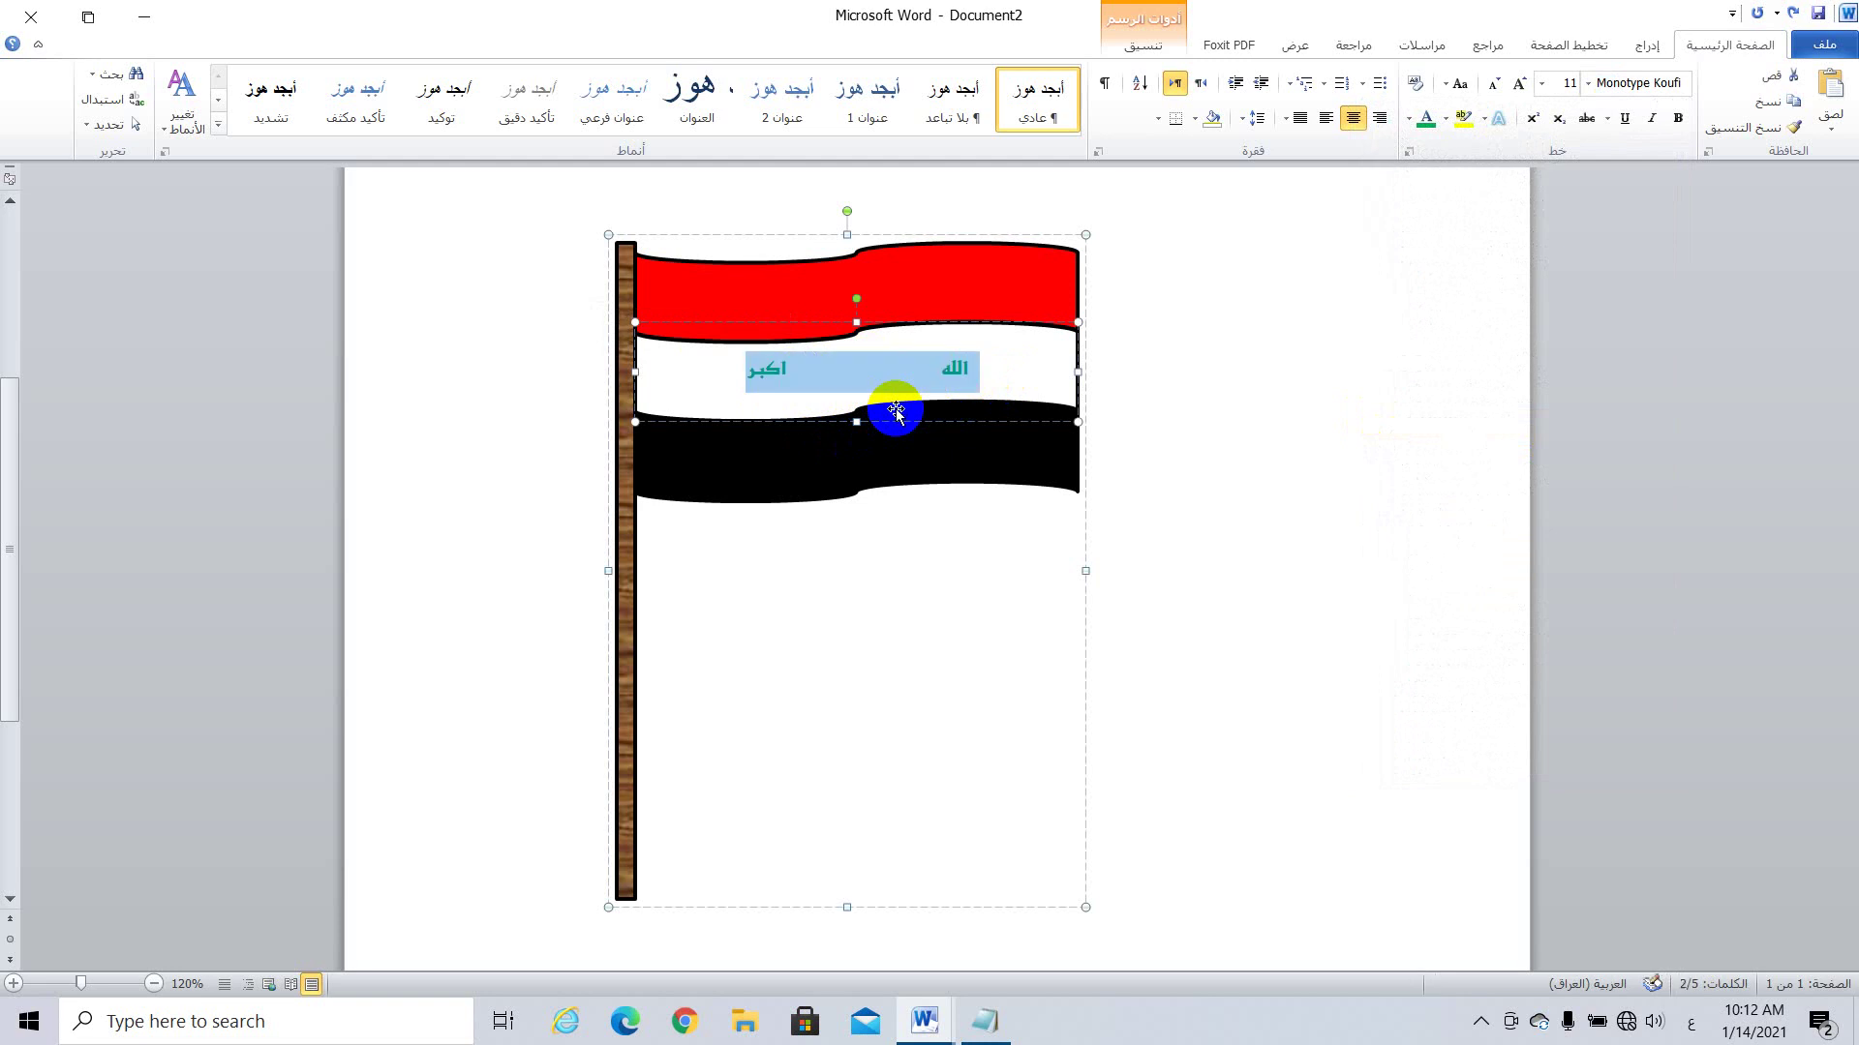
pyautogui.hotkey('ctrl', ']')
pyautogui.hotkey('ctrl', ']')
pyautogui.hotkey('ctrl', ']')
pyautogui.hotkey('ctrl', ']')
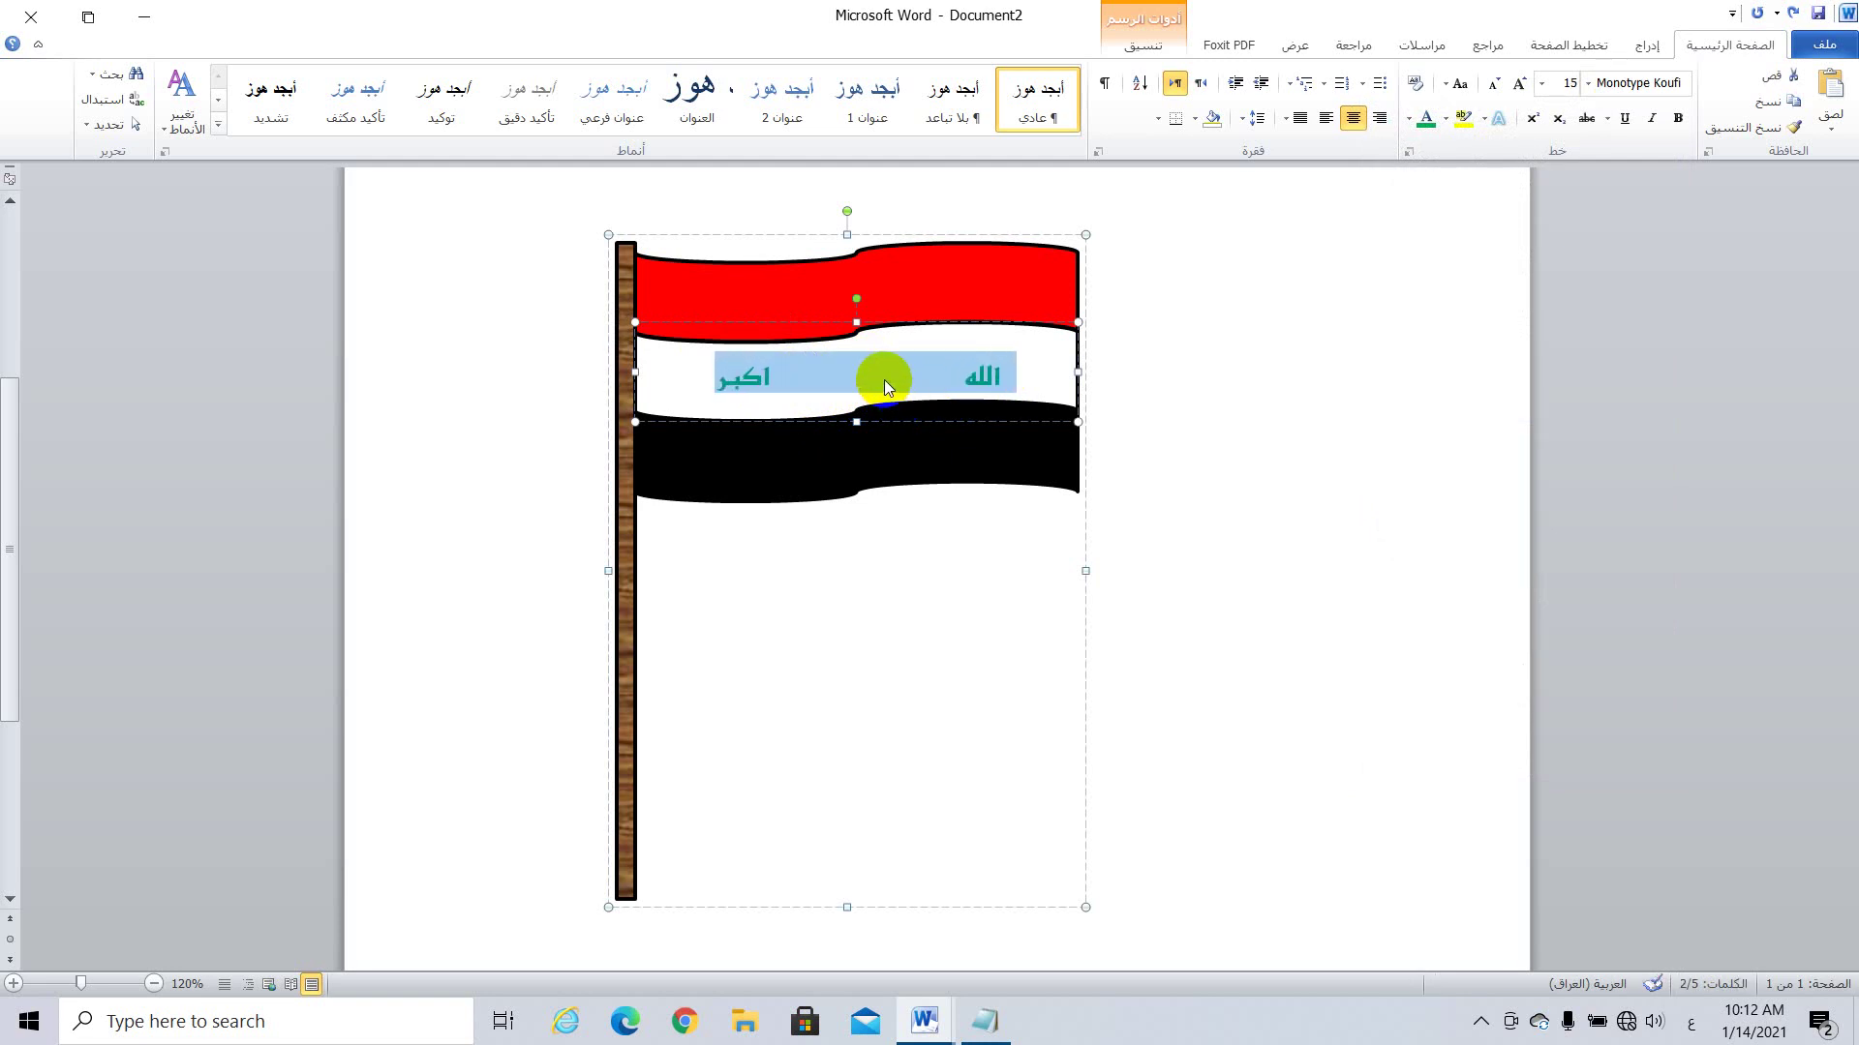
# Step: Remove extra spaces between the two words to narrow the gap slightly, and deselect the flag
pyautogui.click(885, 382)
pyautogui.press('Delete')
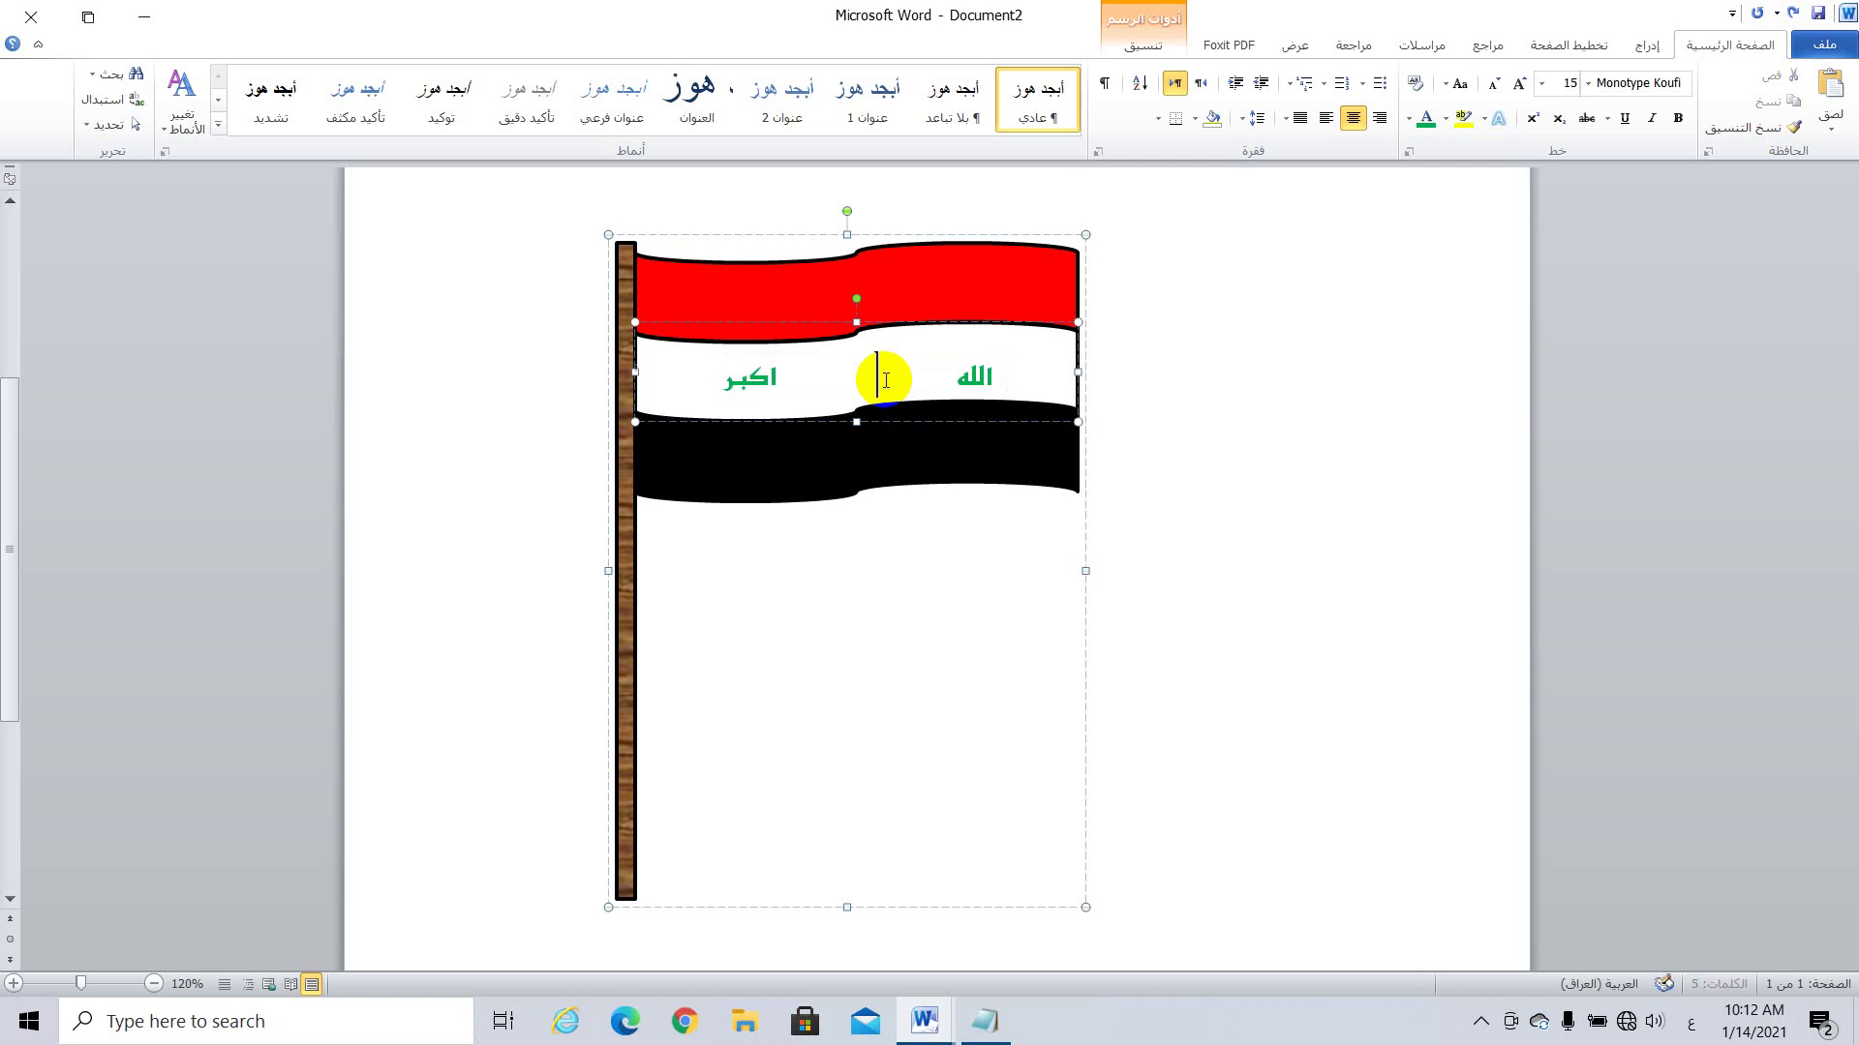
pyautogui.click(1292, 538)
pyautogui.scroll(5, 1113, 519)
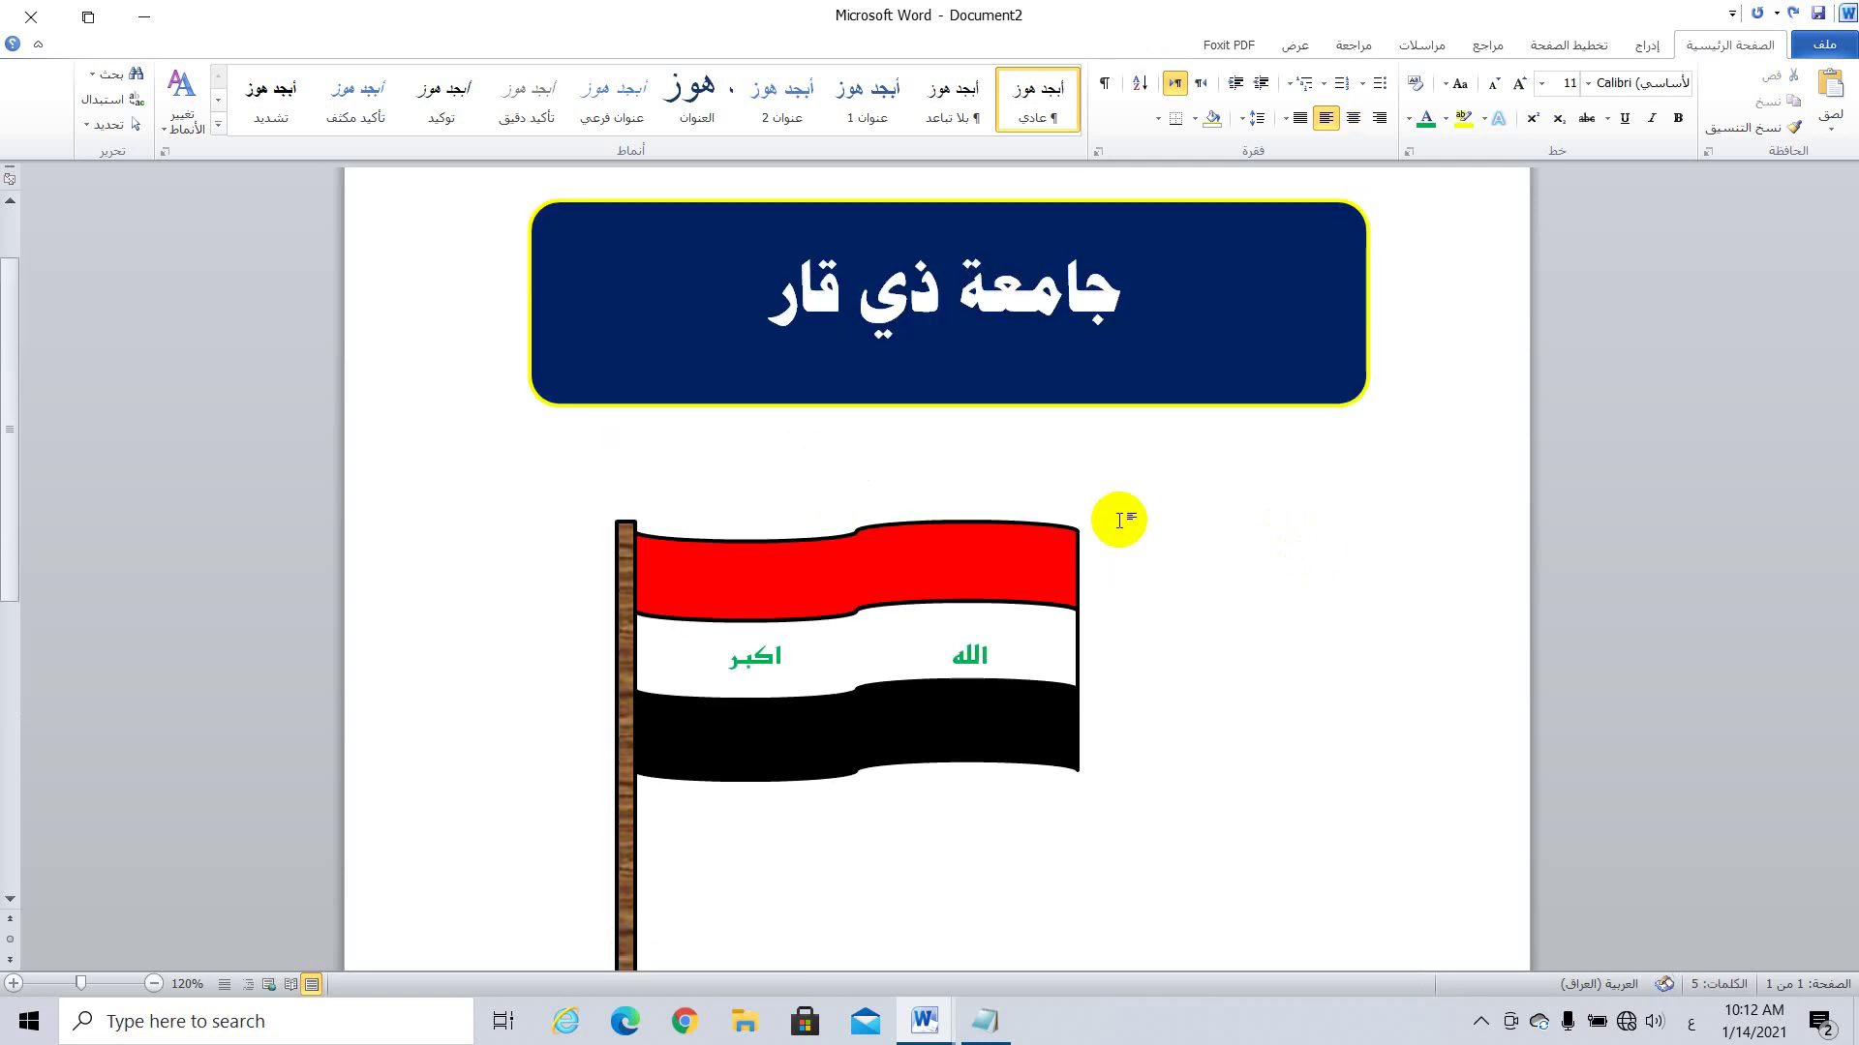
pyautogui.scroll(-4, 1112, 519)
pyautogui.moveTo(850, 519); pyautogui.dragTo(864, 366)
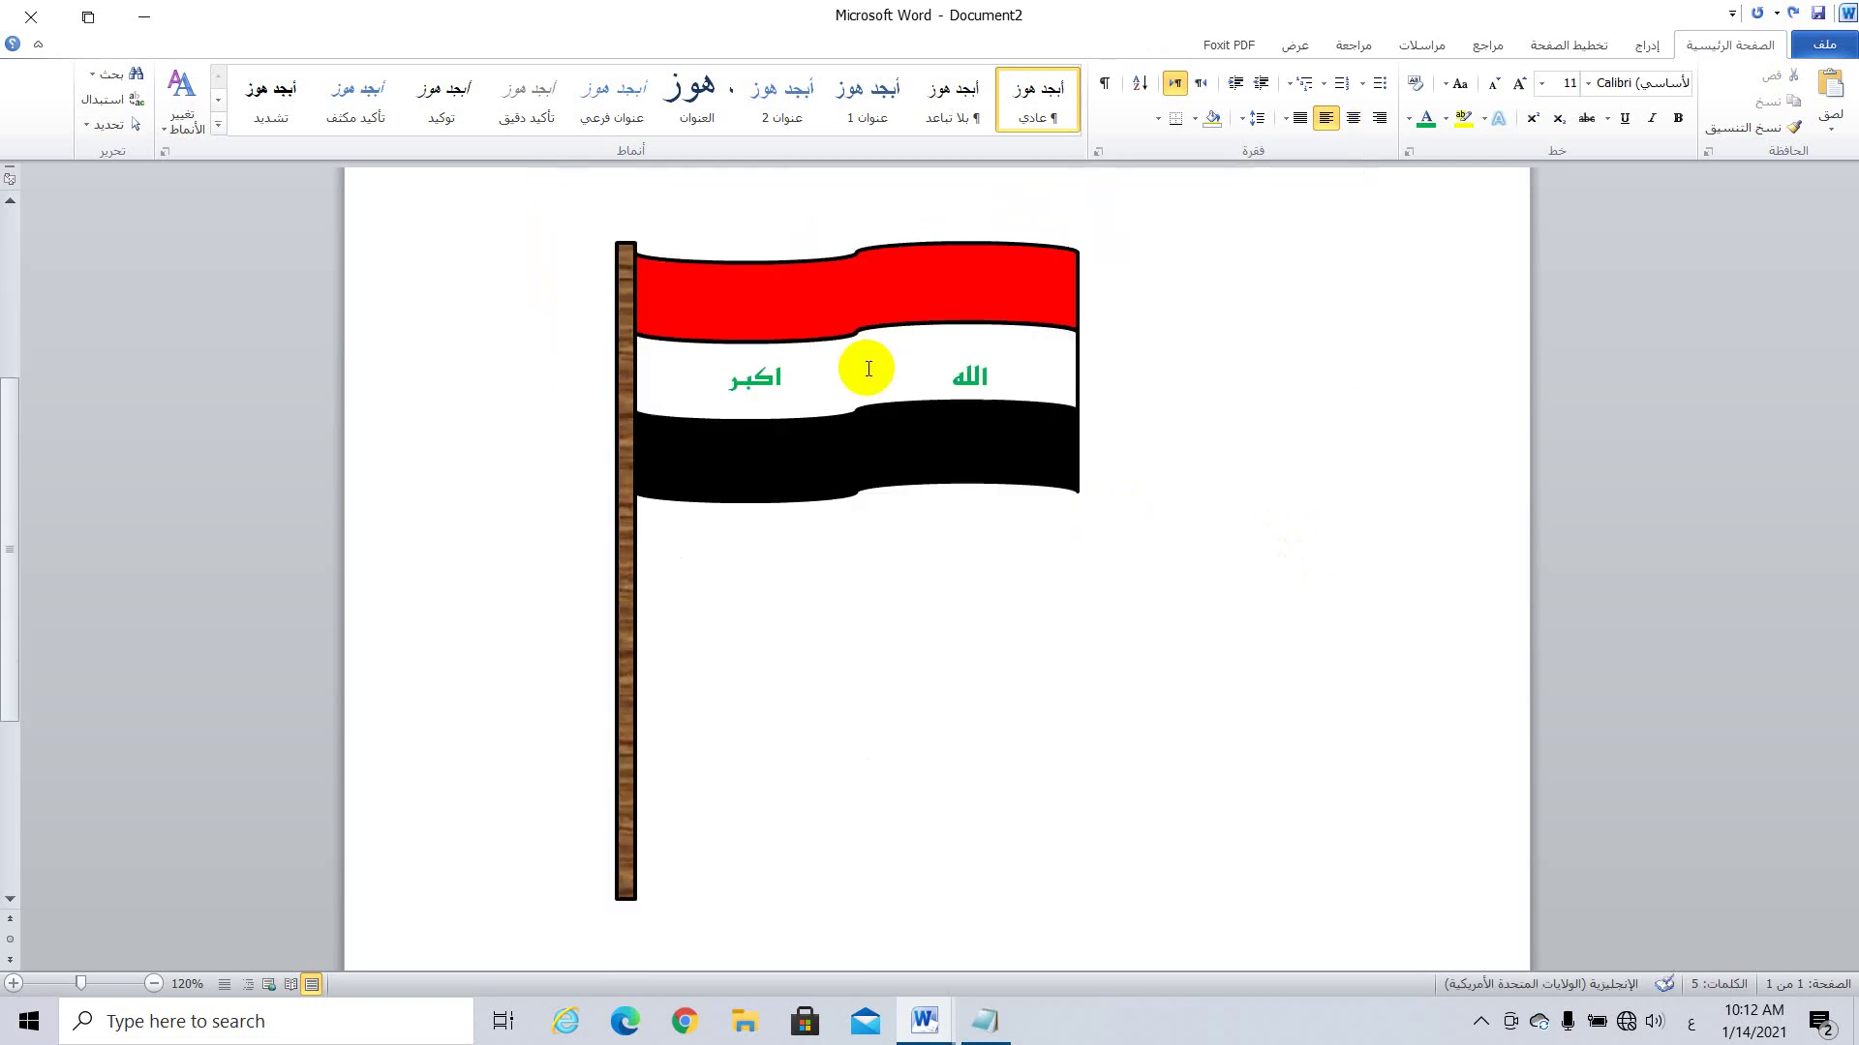
pyautogui.click(861, 310)
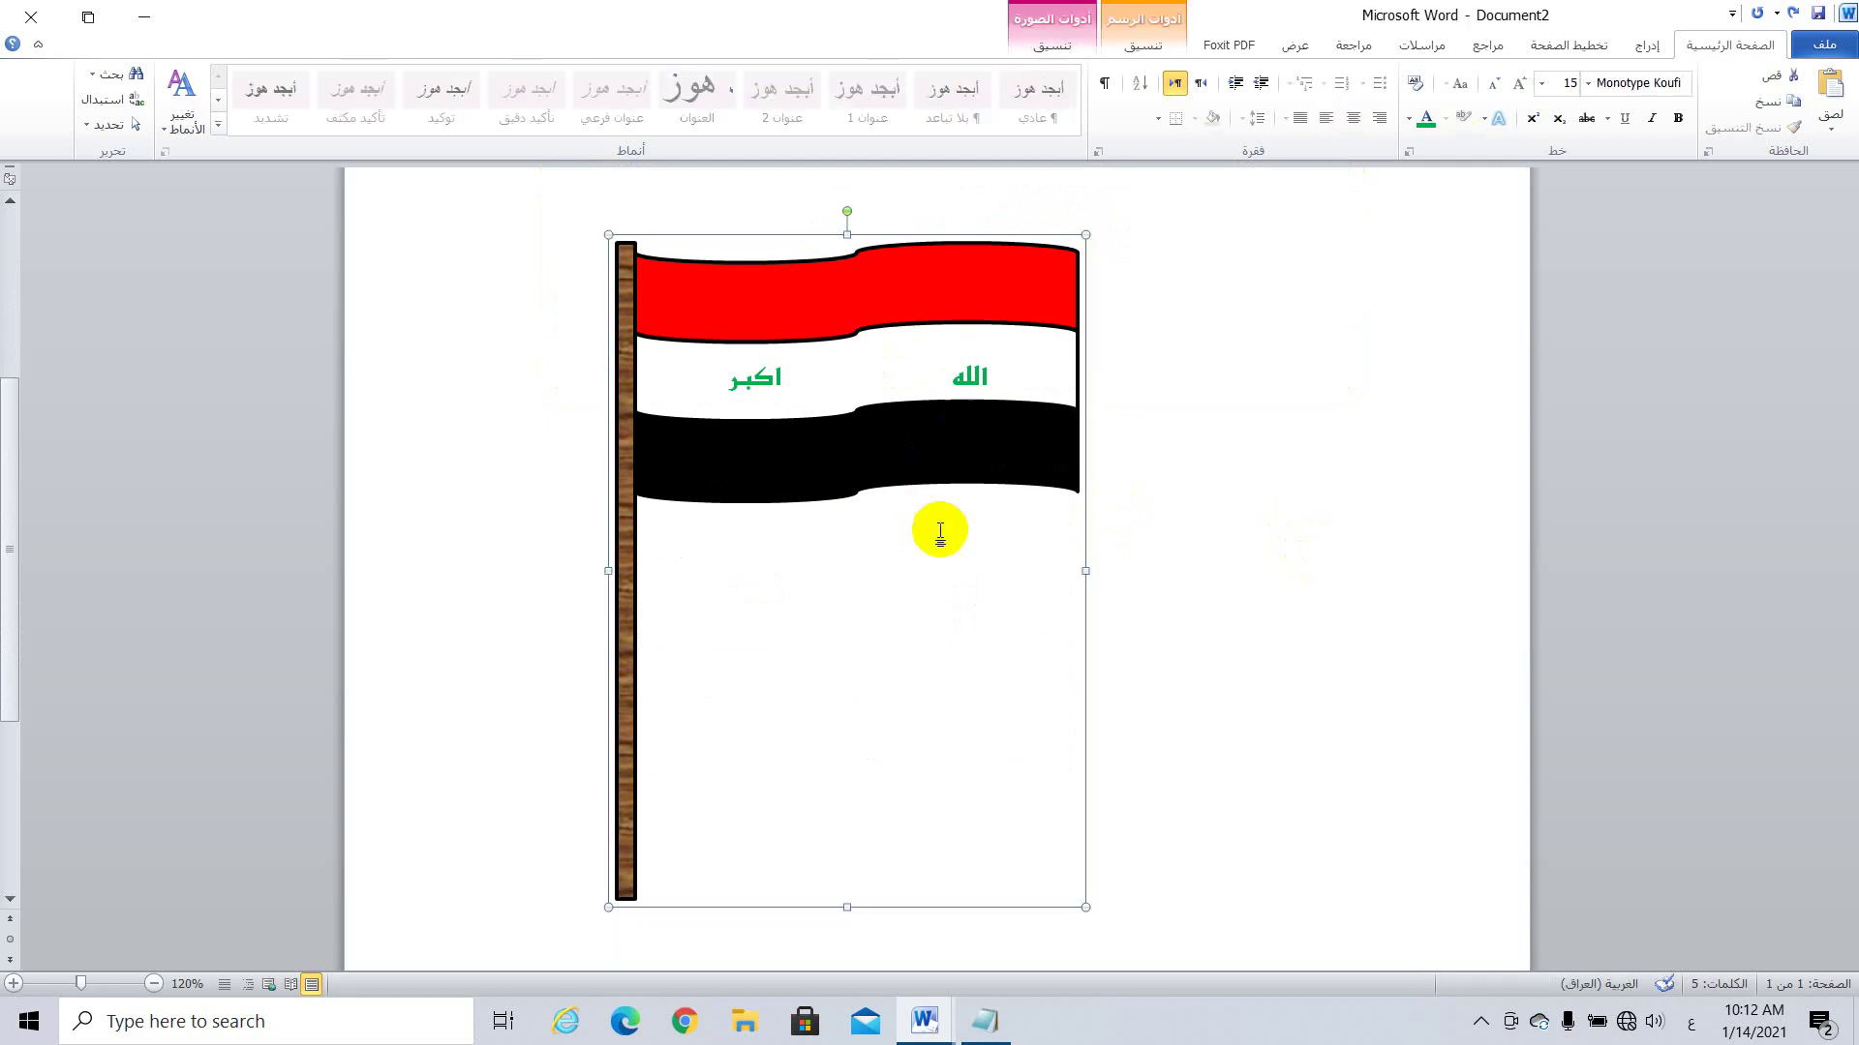
pyautogui.click(975, 419)
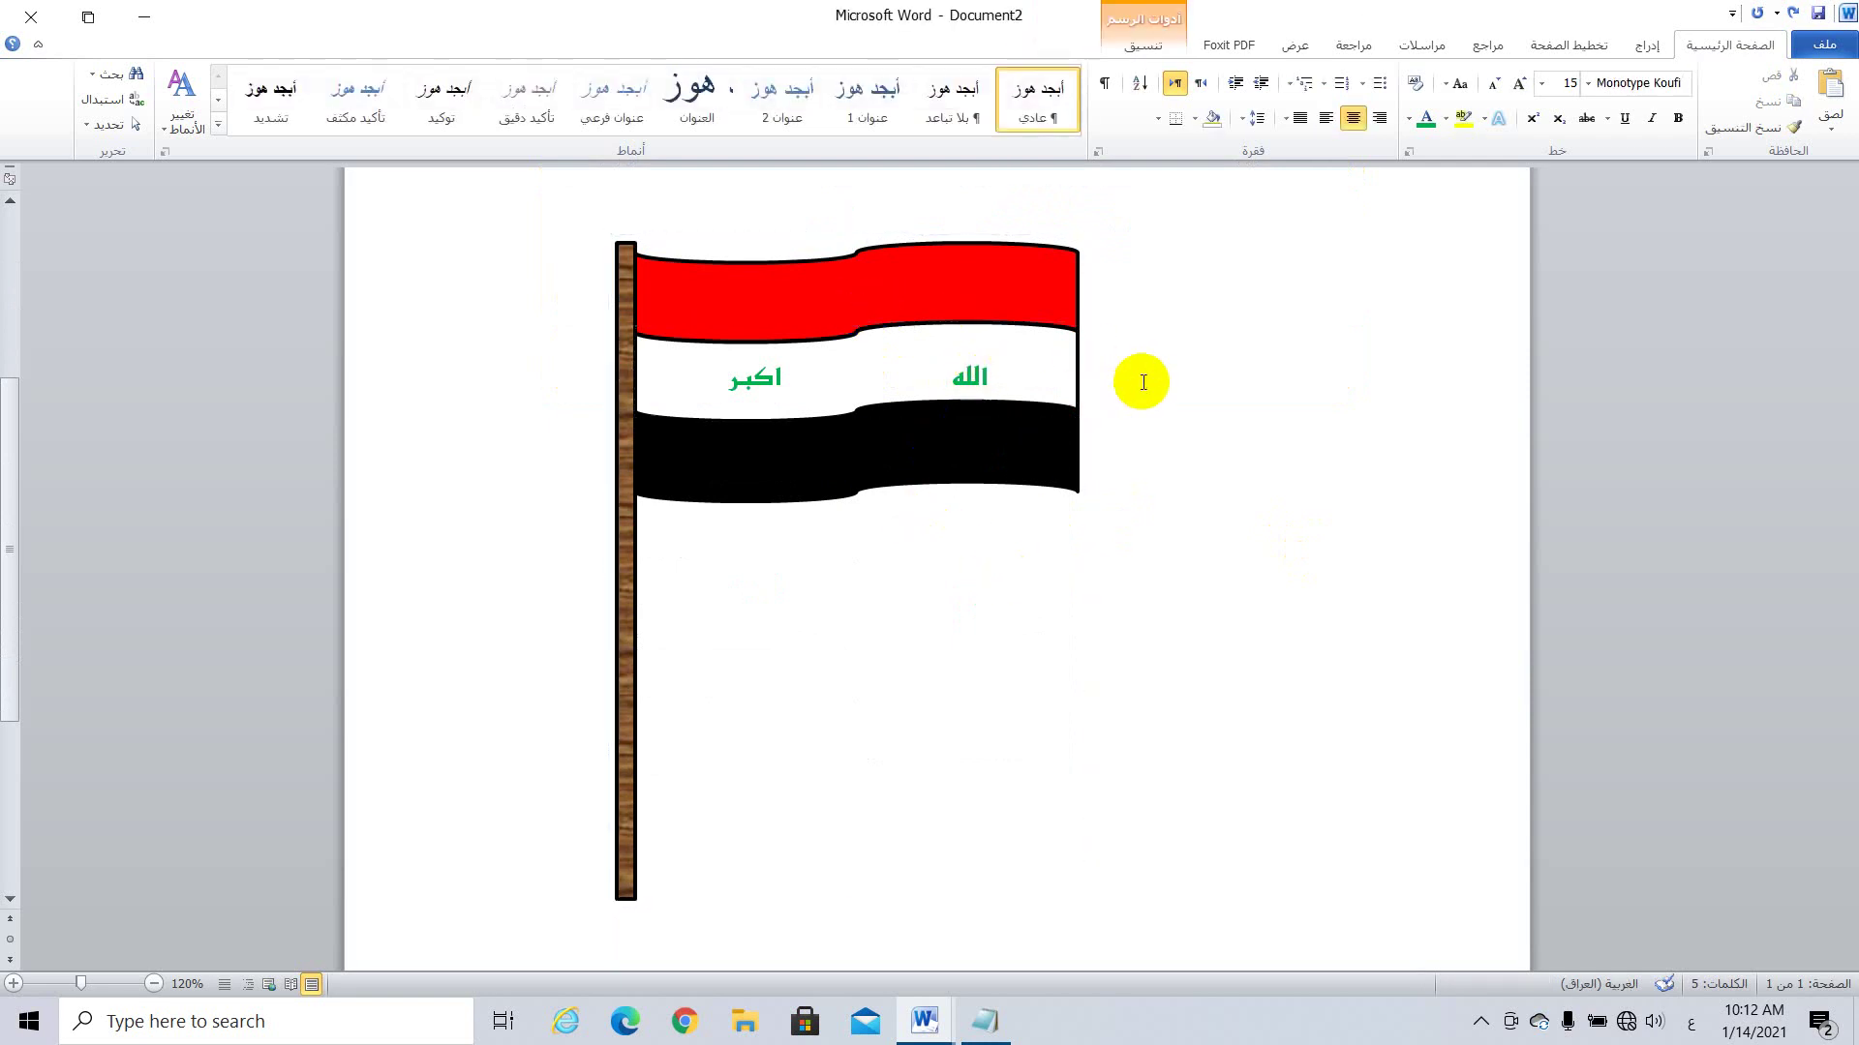
# Step: Move the grouped flag and pole to the right half of the page, closer beneath the navy banner
pyautogui.scroll(4, 1141, 381)
pyautogui.click(745, 525)
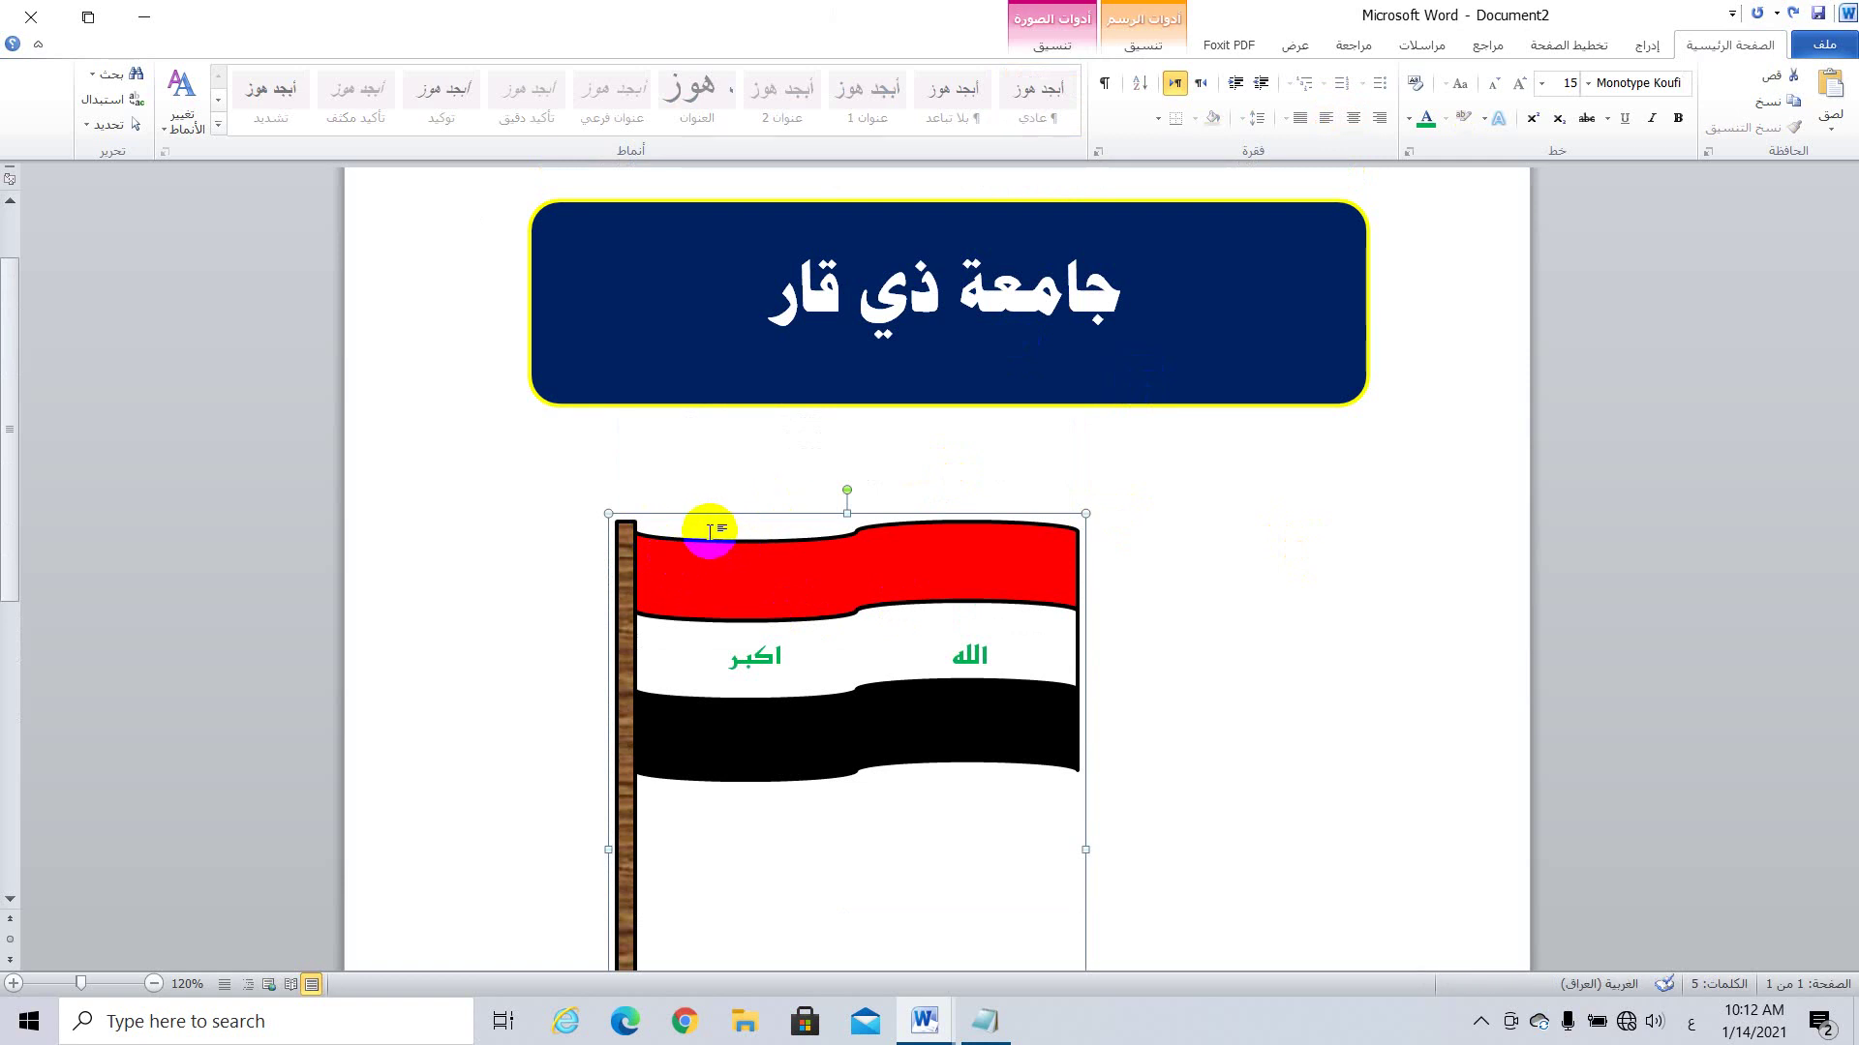
pyautogui.moveTo(712, 512); pyautogui.dragTo(988, 464)
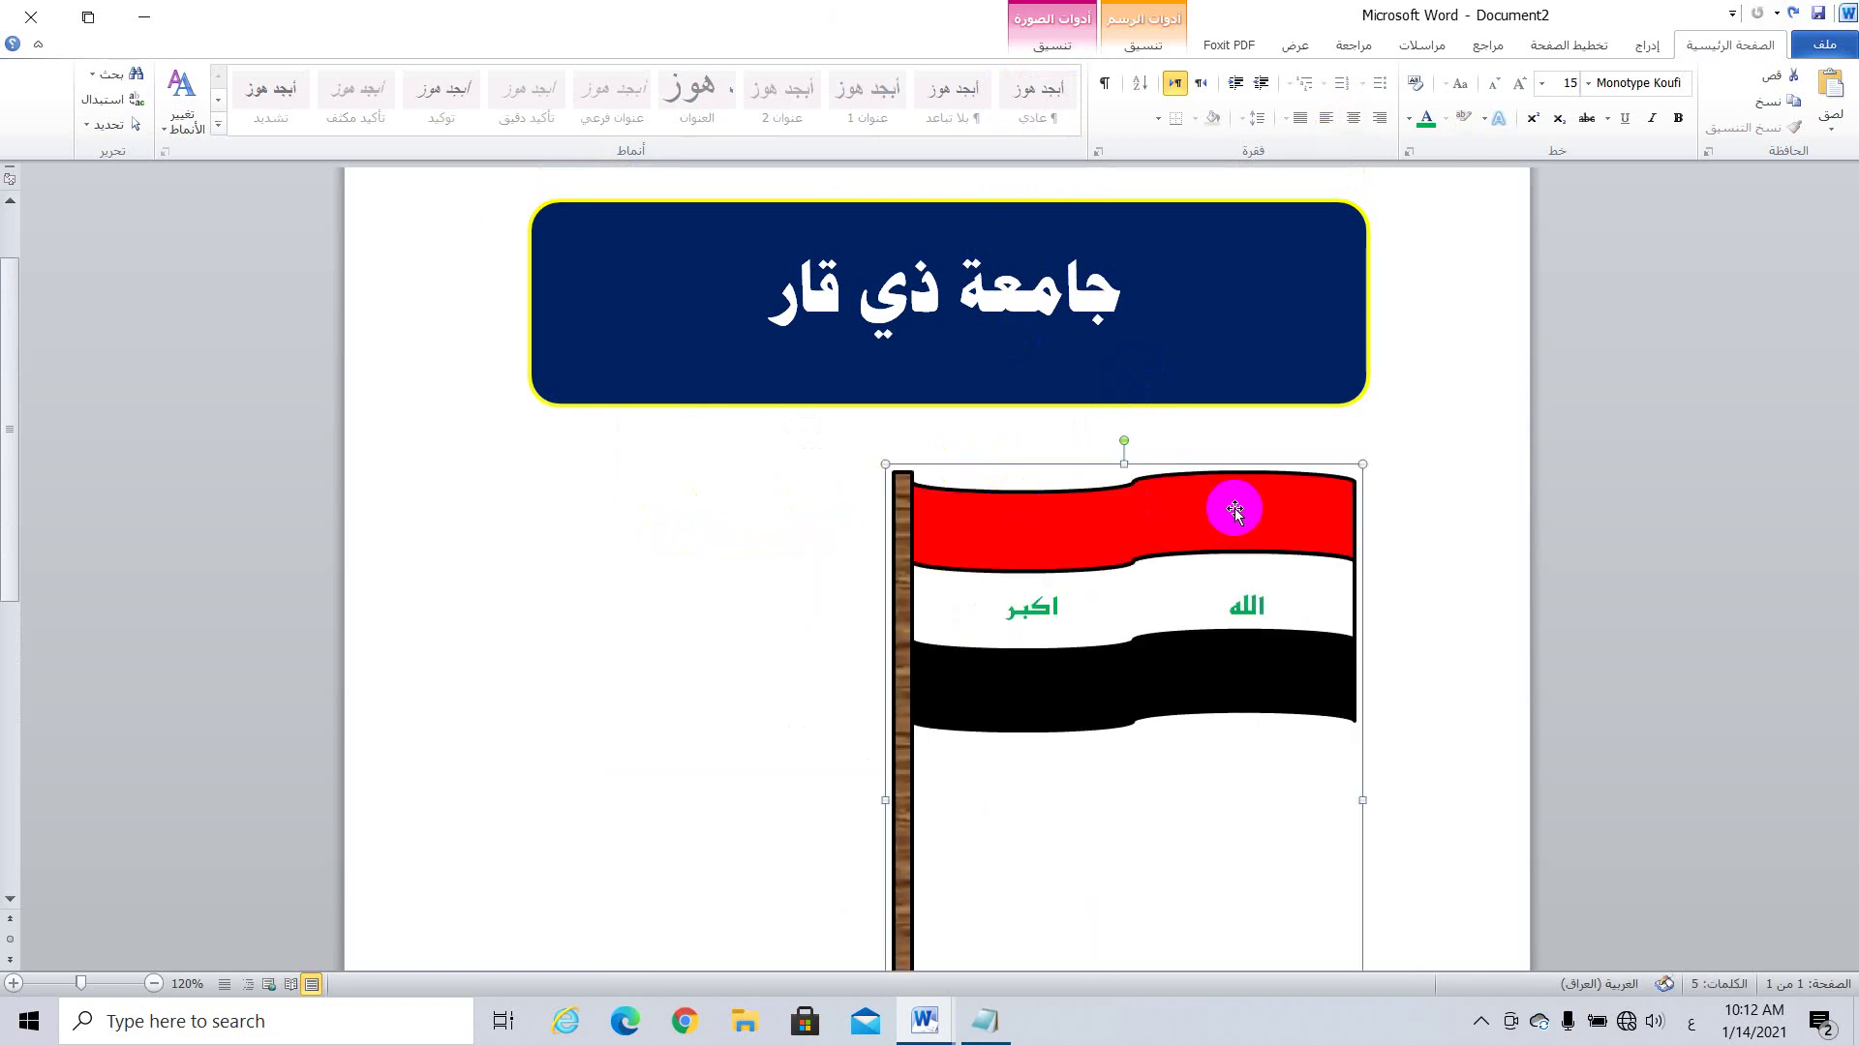
# Step: Duplicate the grouped flag and place the copy to the left of the original, slightly lower
pyautogui.scroll(-3, 1231, 508)
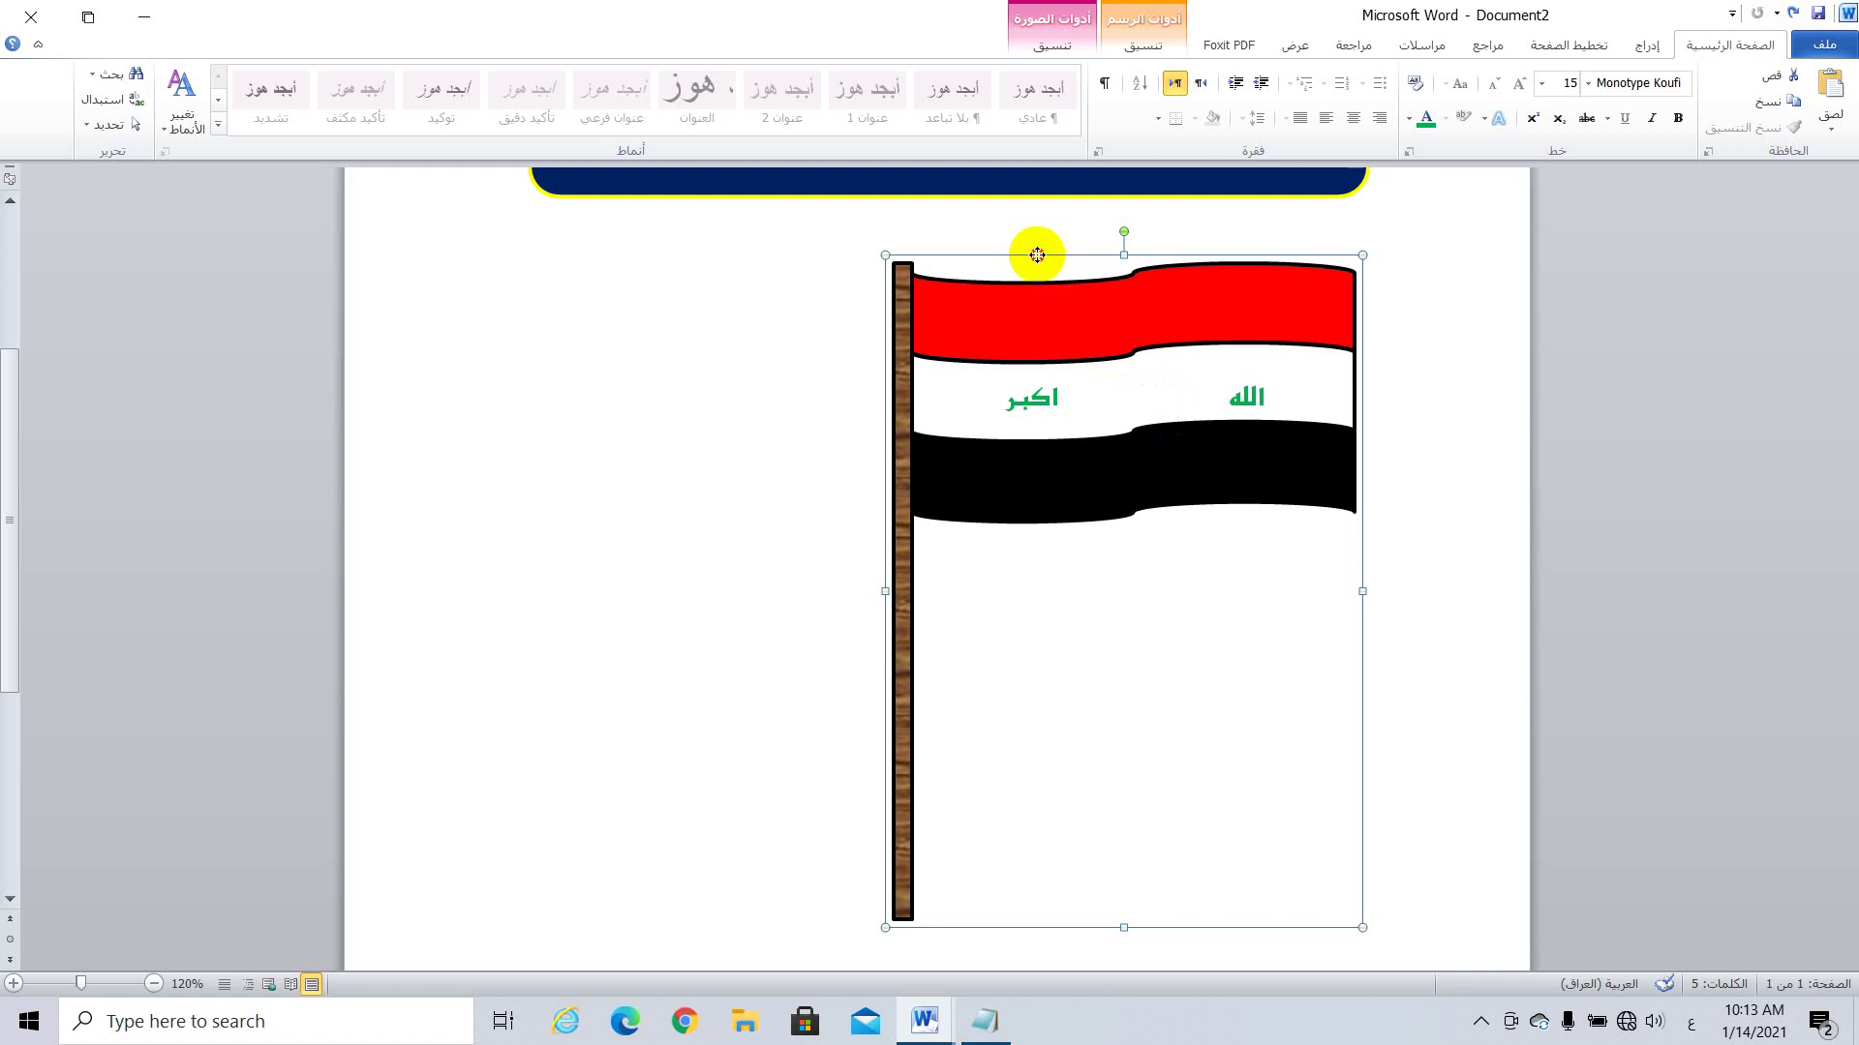
pyautogui.moveTo(1036, 255); pyautogui.dragTo(646, 295)
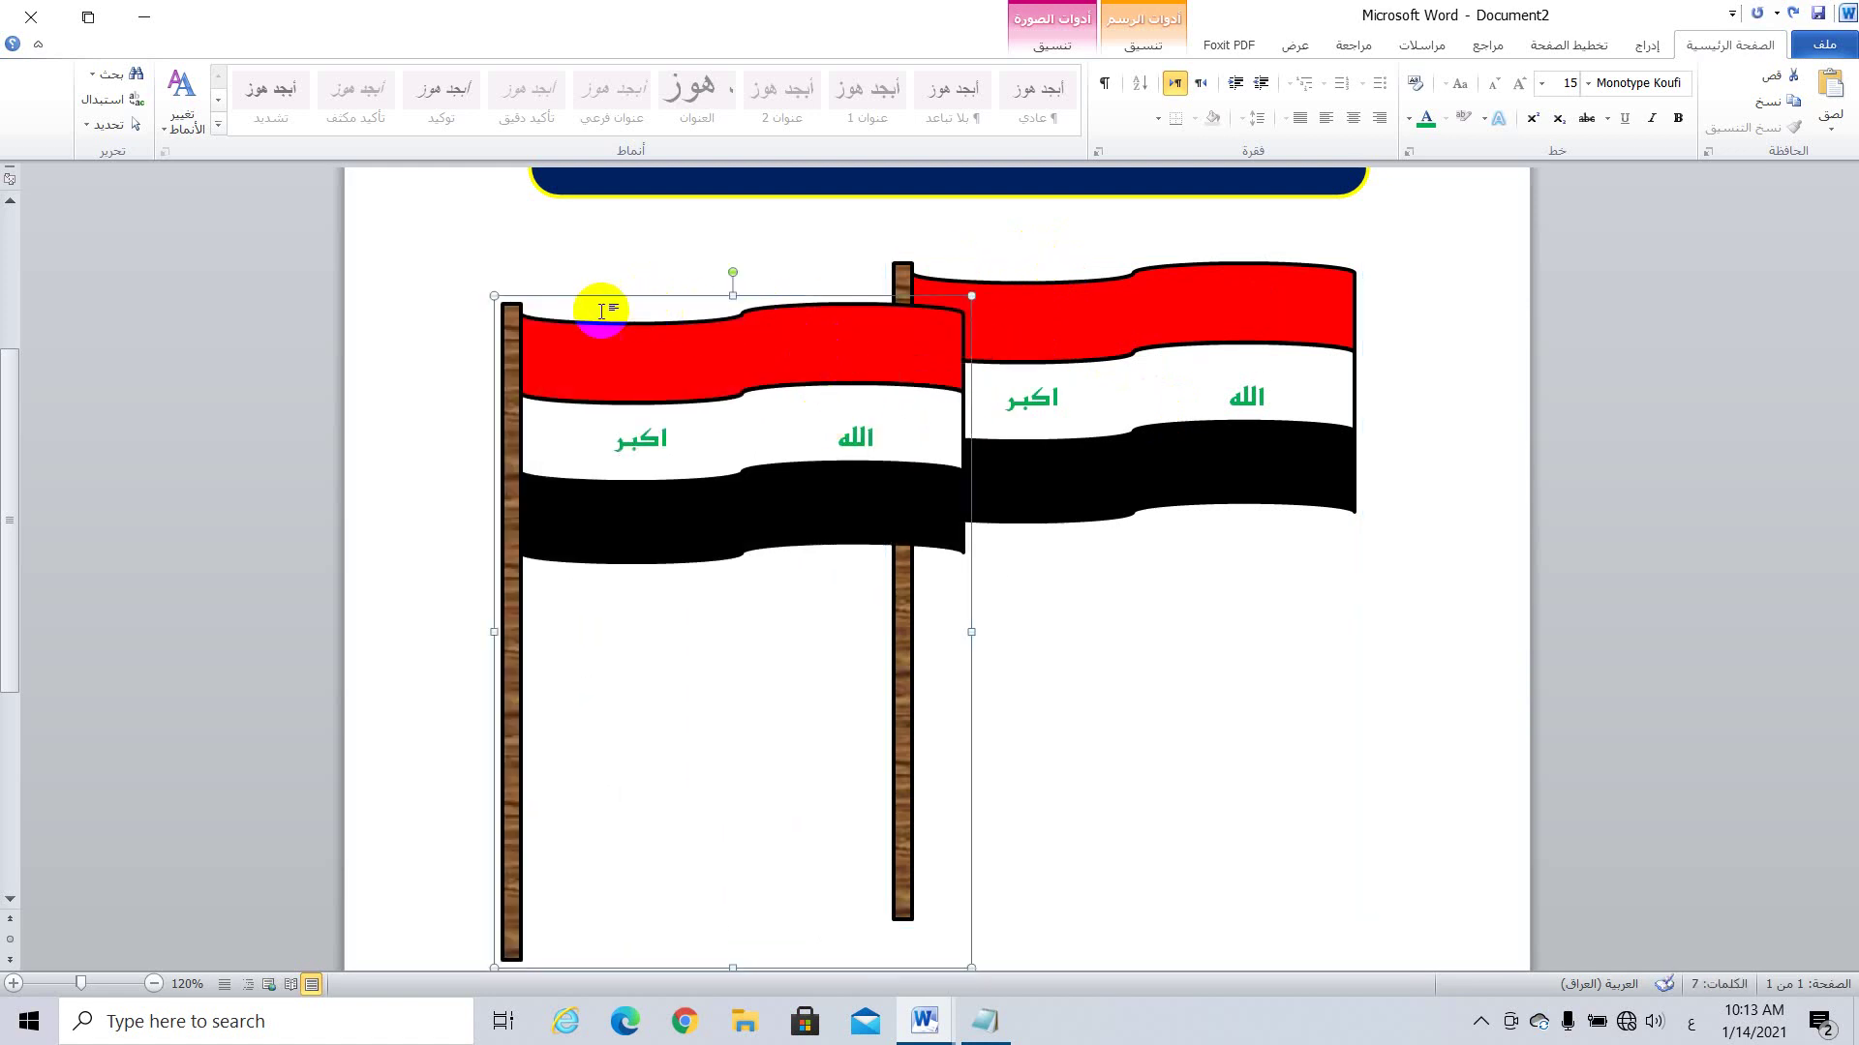
pyautogui.scroll(-2, 600, 581)
pyautogui.scroll(2, 601, 542)
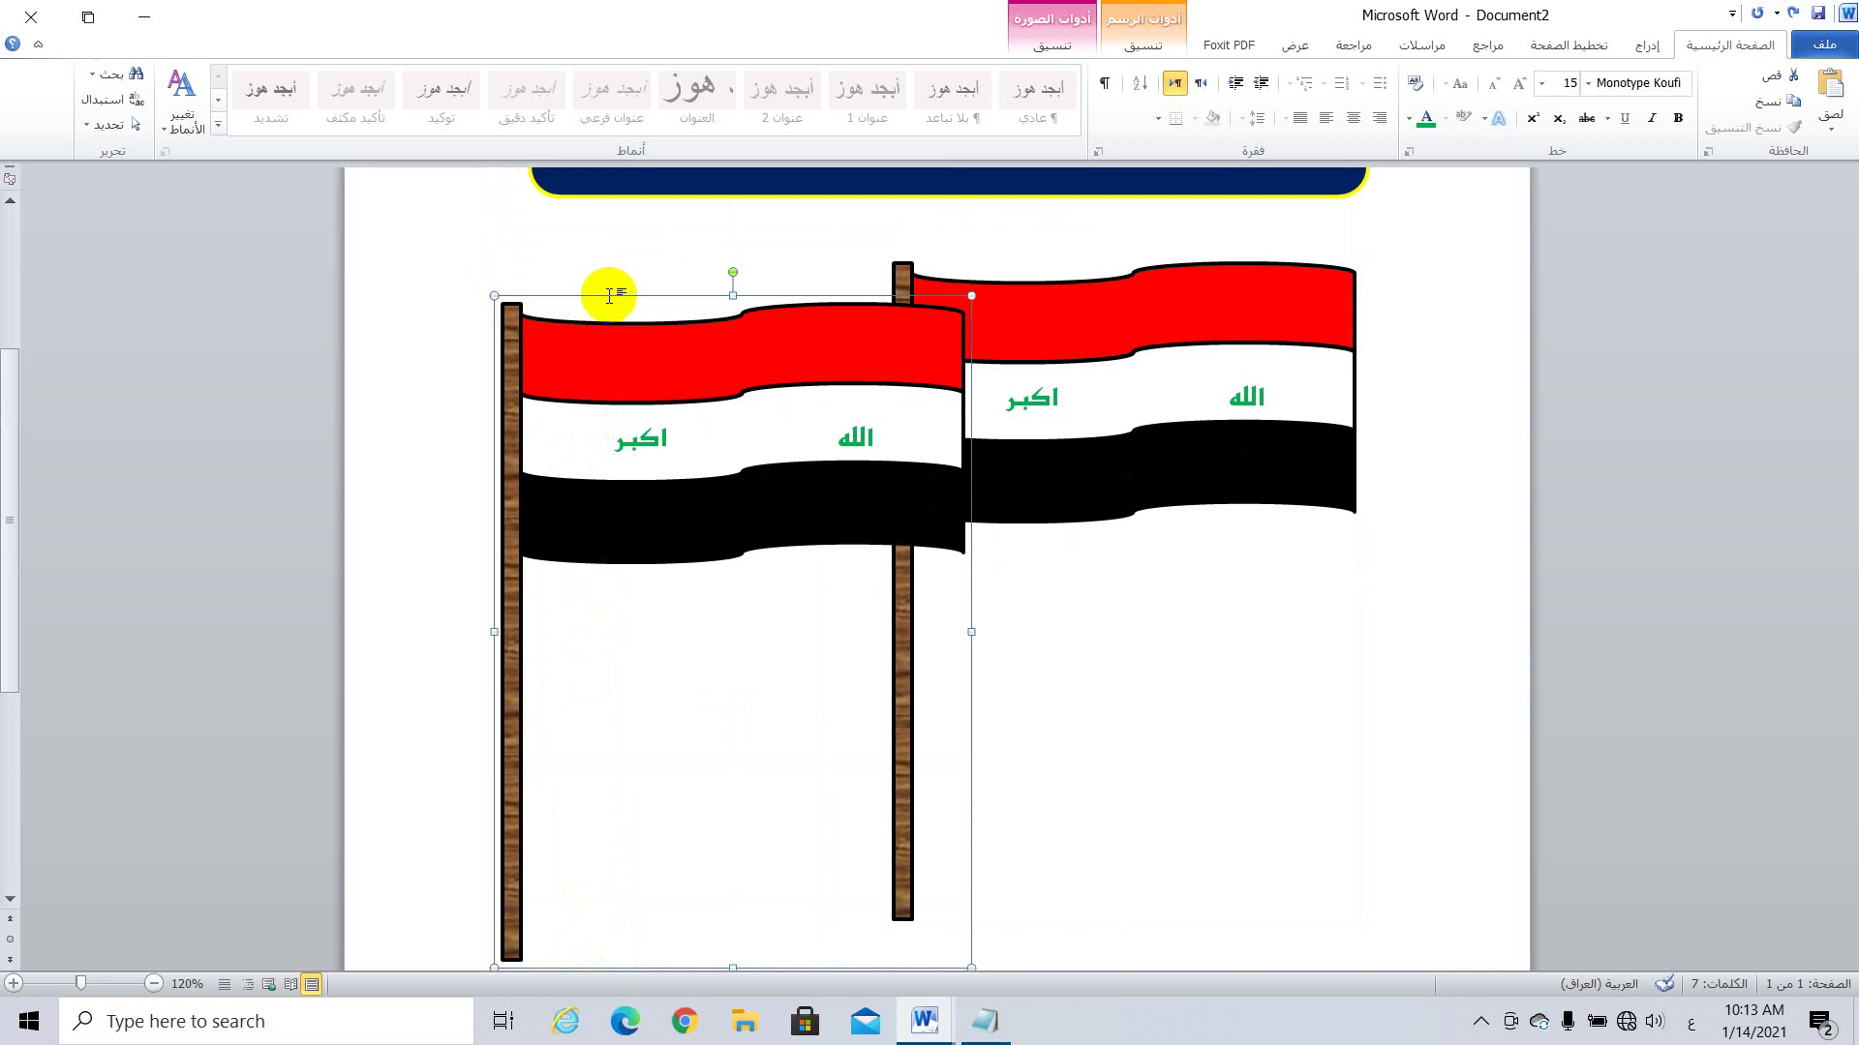
# Step: Rotate the copied flag counter-clockwise so its pole leans left, and shift it slightly to the right
pyautogui.moveTo(733, 272); pyautogui.dragTo(554, 285)
pyautogui.moveTo(623, 539); pyautogui.dragTo(732, 519)
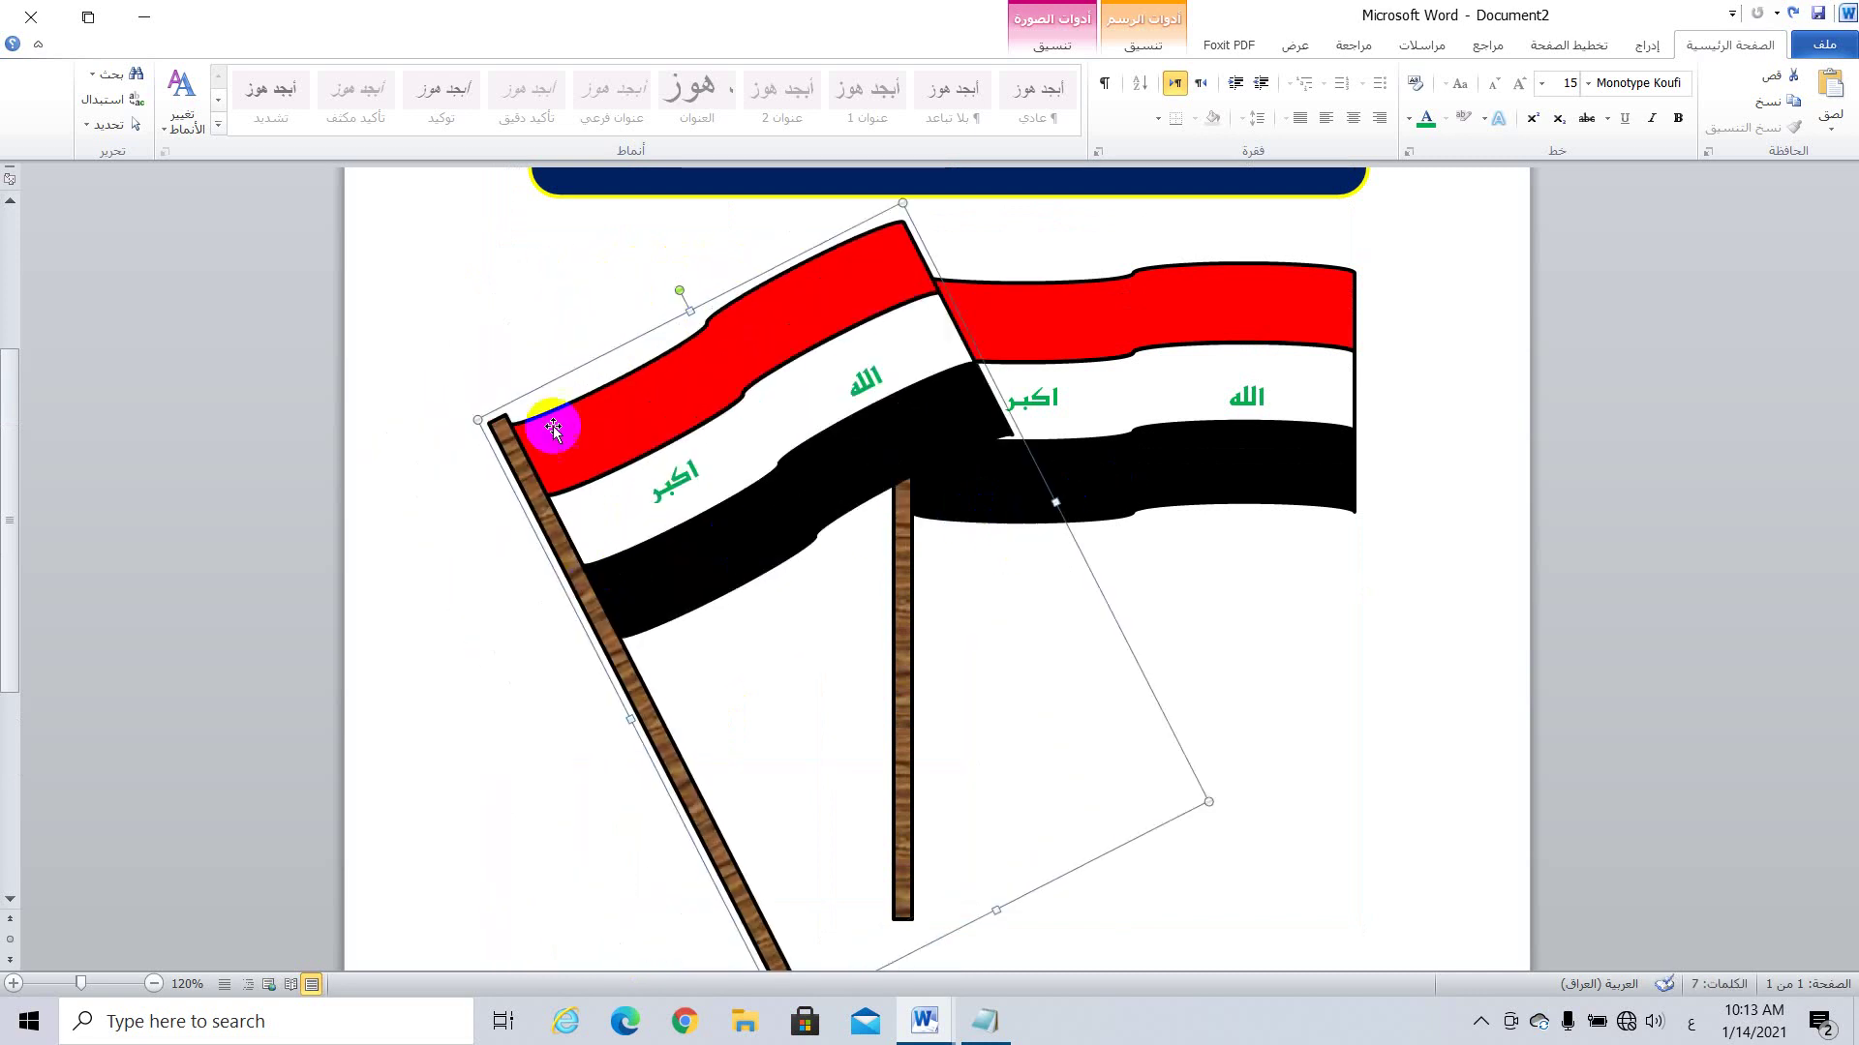
pyautogui.moveTo(680, 295); pyautogui.dragTo(653, 271)
# Step: Rotate the original flag clockwise so its pole leans right, and move the whole group lower on the page
pyautogui.click(1112, 323)
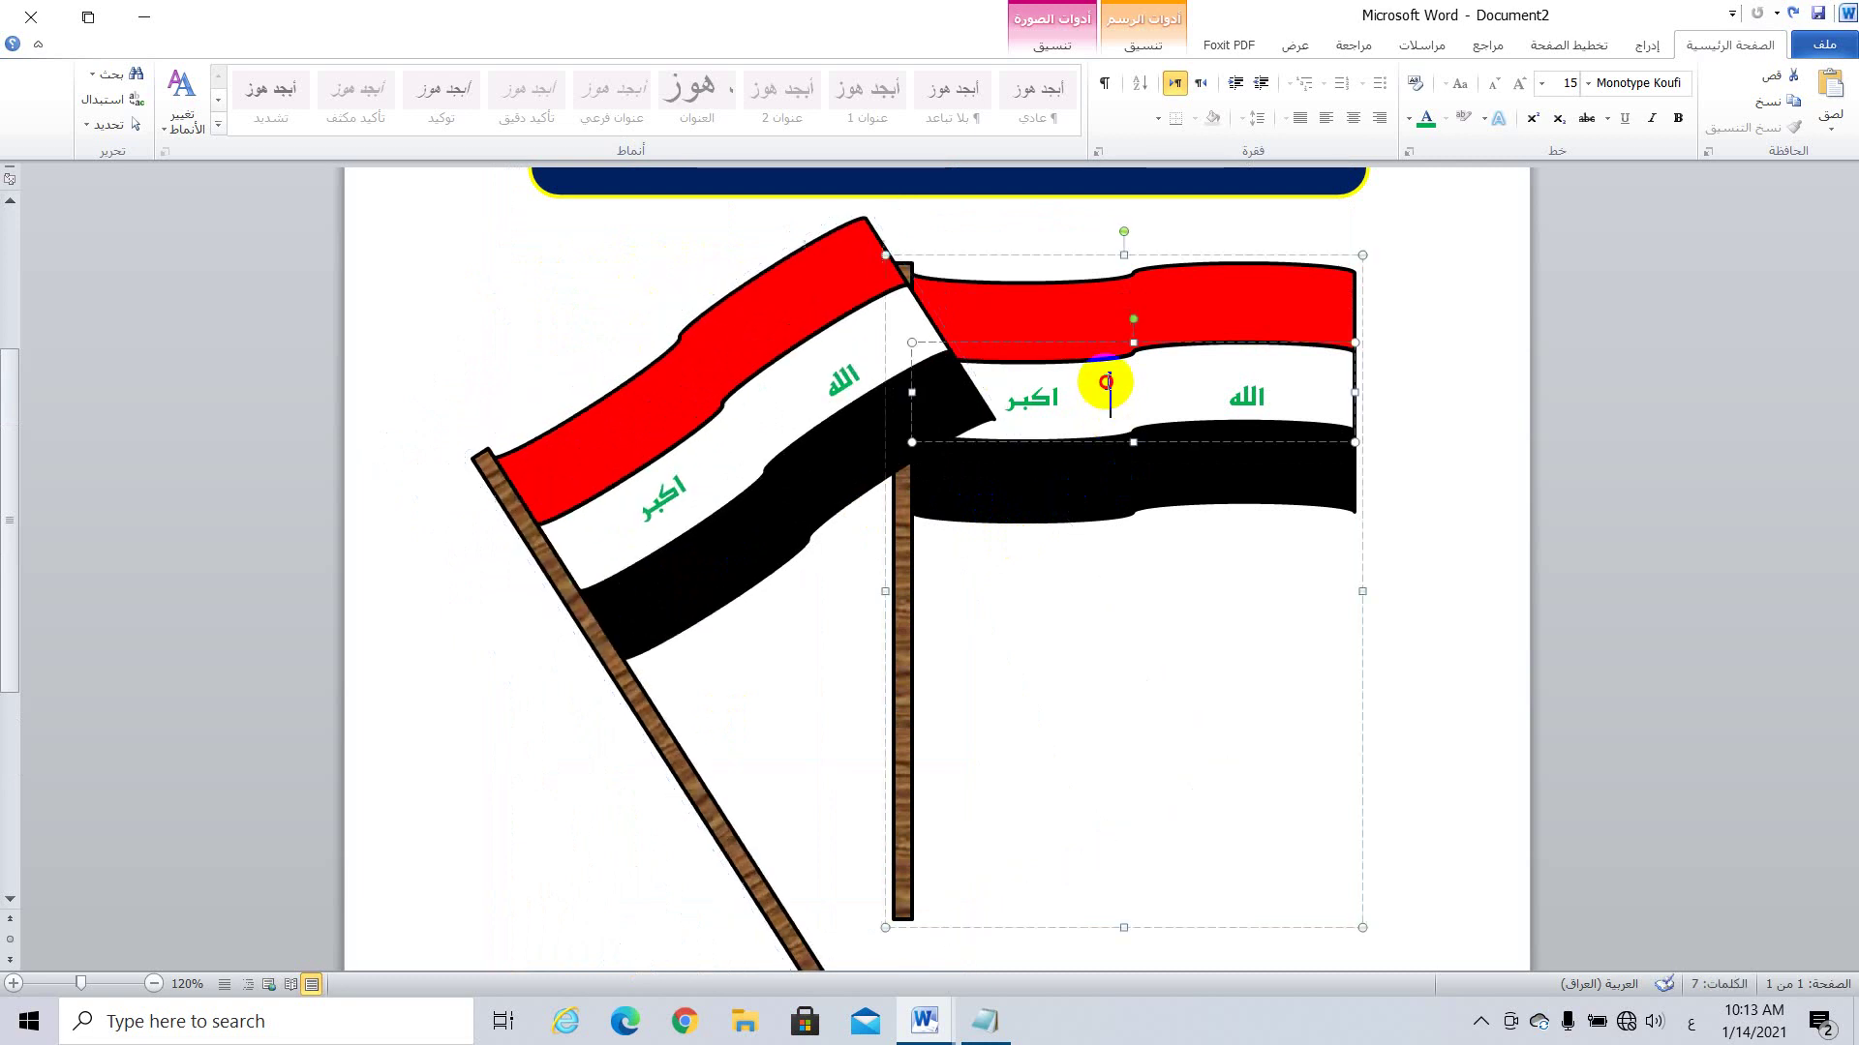
pyautogui.click(1128, 339)
pyautogui.moveTo(1118, 234); pyautogui.dragTo(1276, 286)
pyautogui.click(1145, 384)
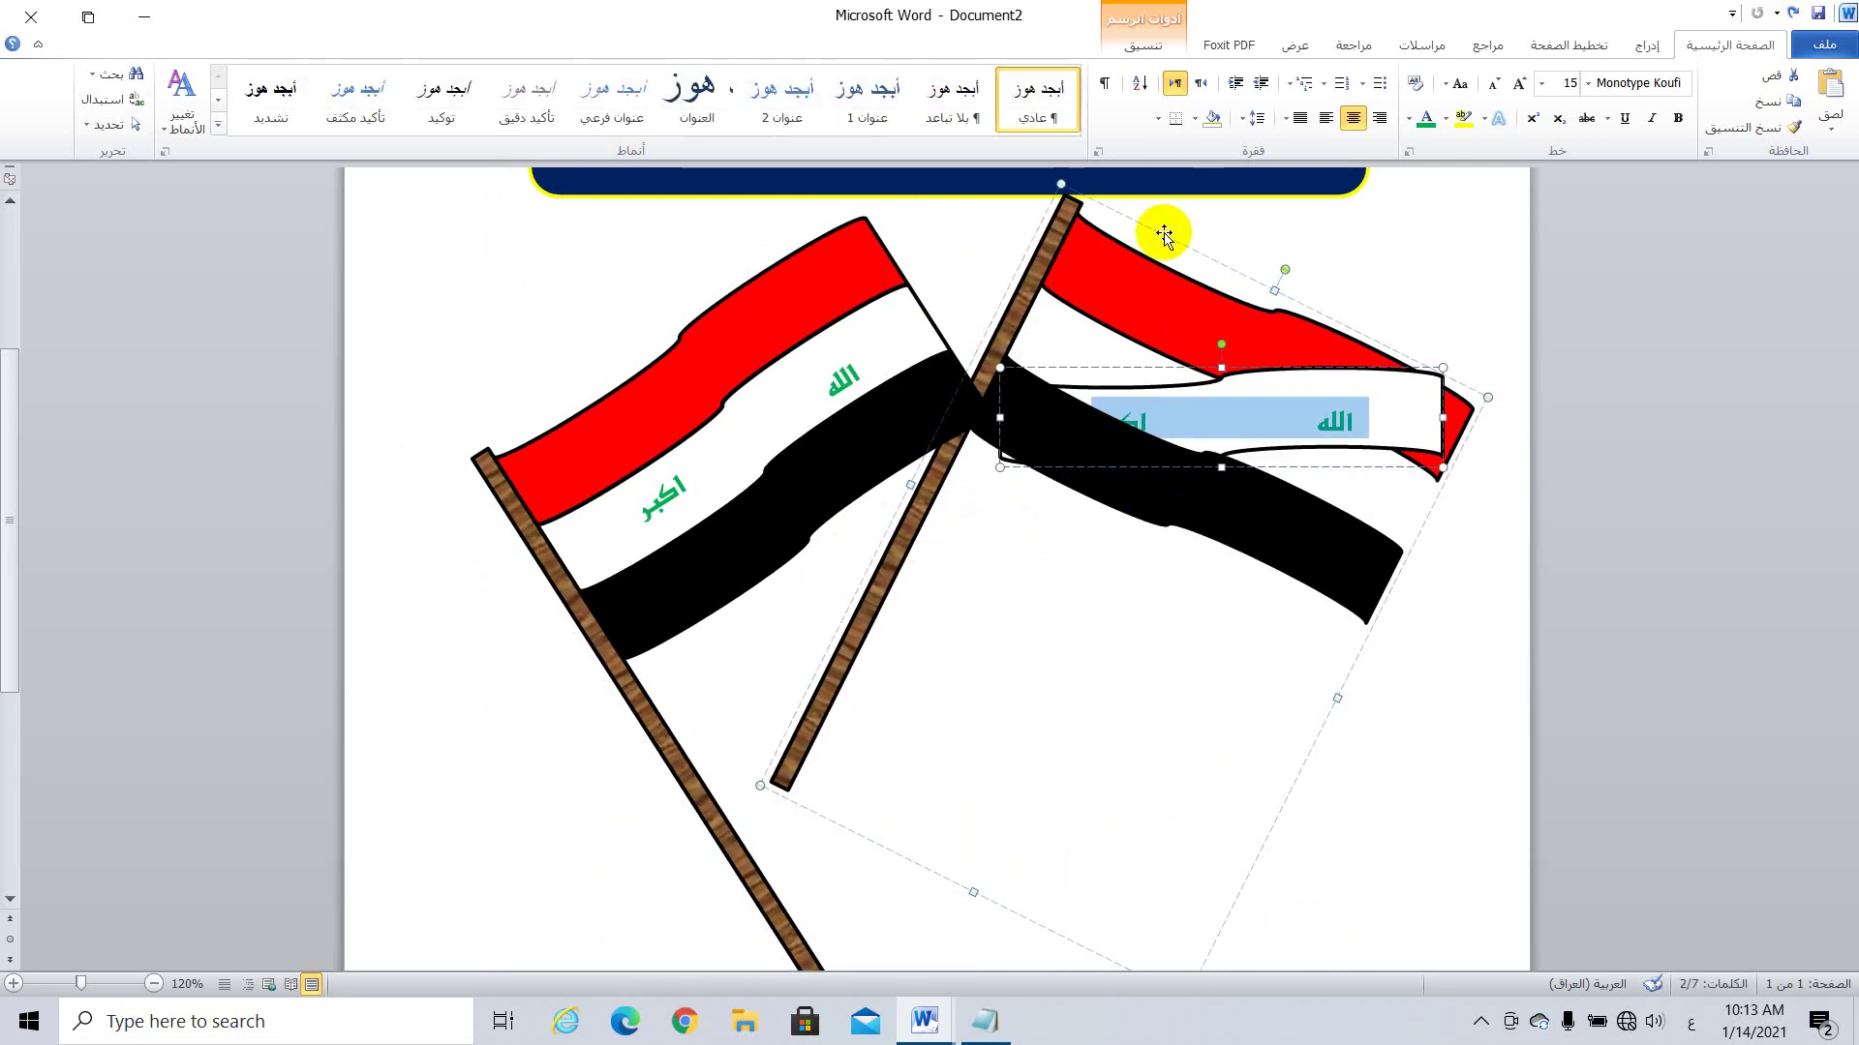
pyautogui.moveTo(1165, 234); pyautogui.dragTo(1135, 476)
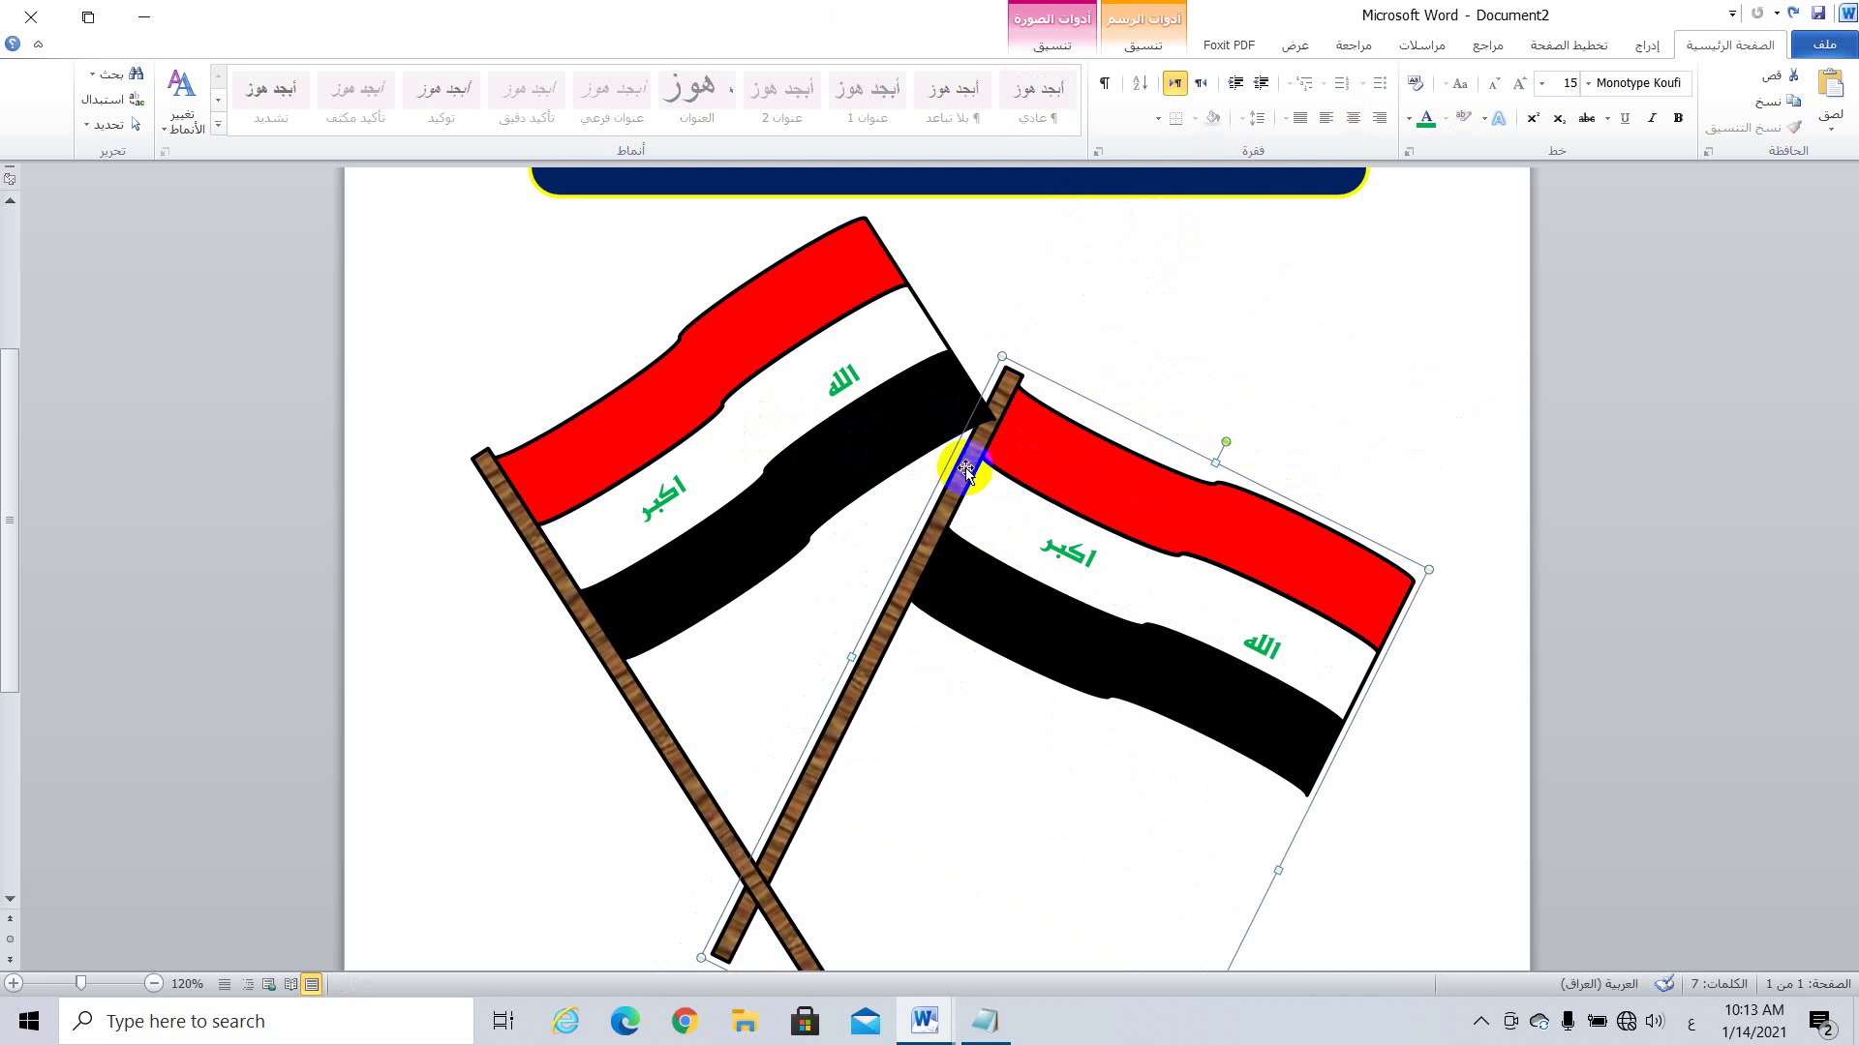
pyautogui.click(1039, 455)
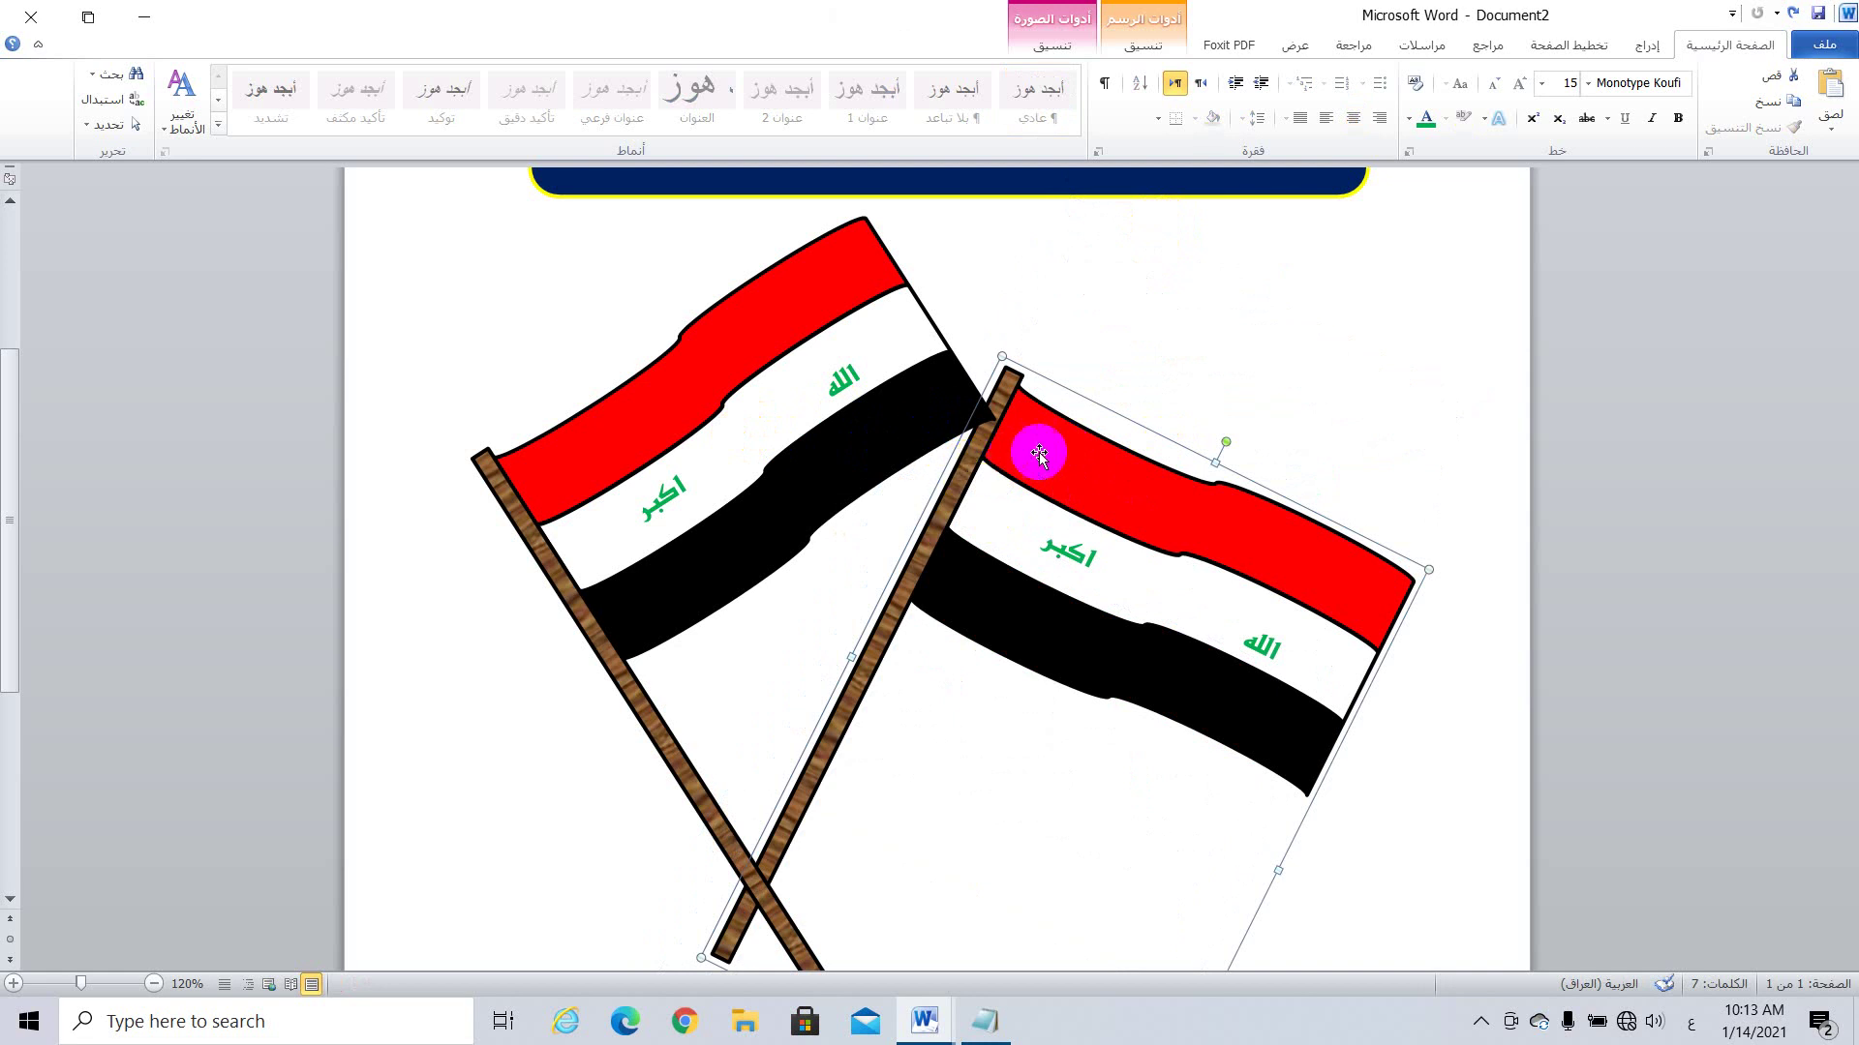
# Step: Move the left-leaning flag across the other pole and mirror it horizontally so its cloth points left, away from the right flag
pyautogui.click(710, 365)
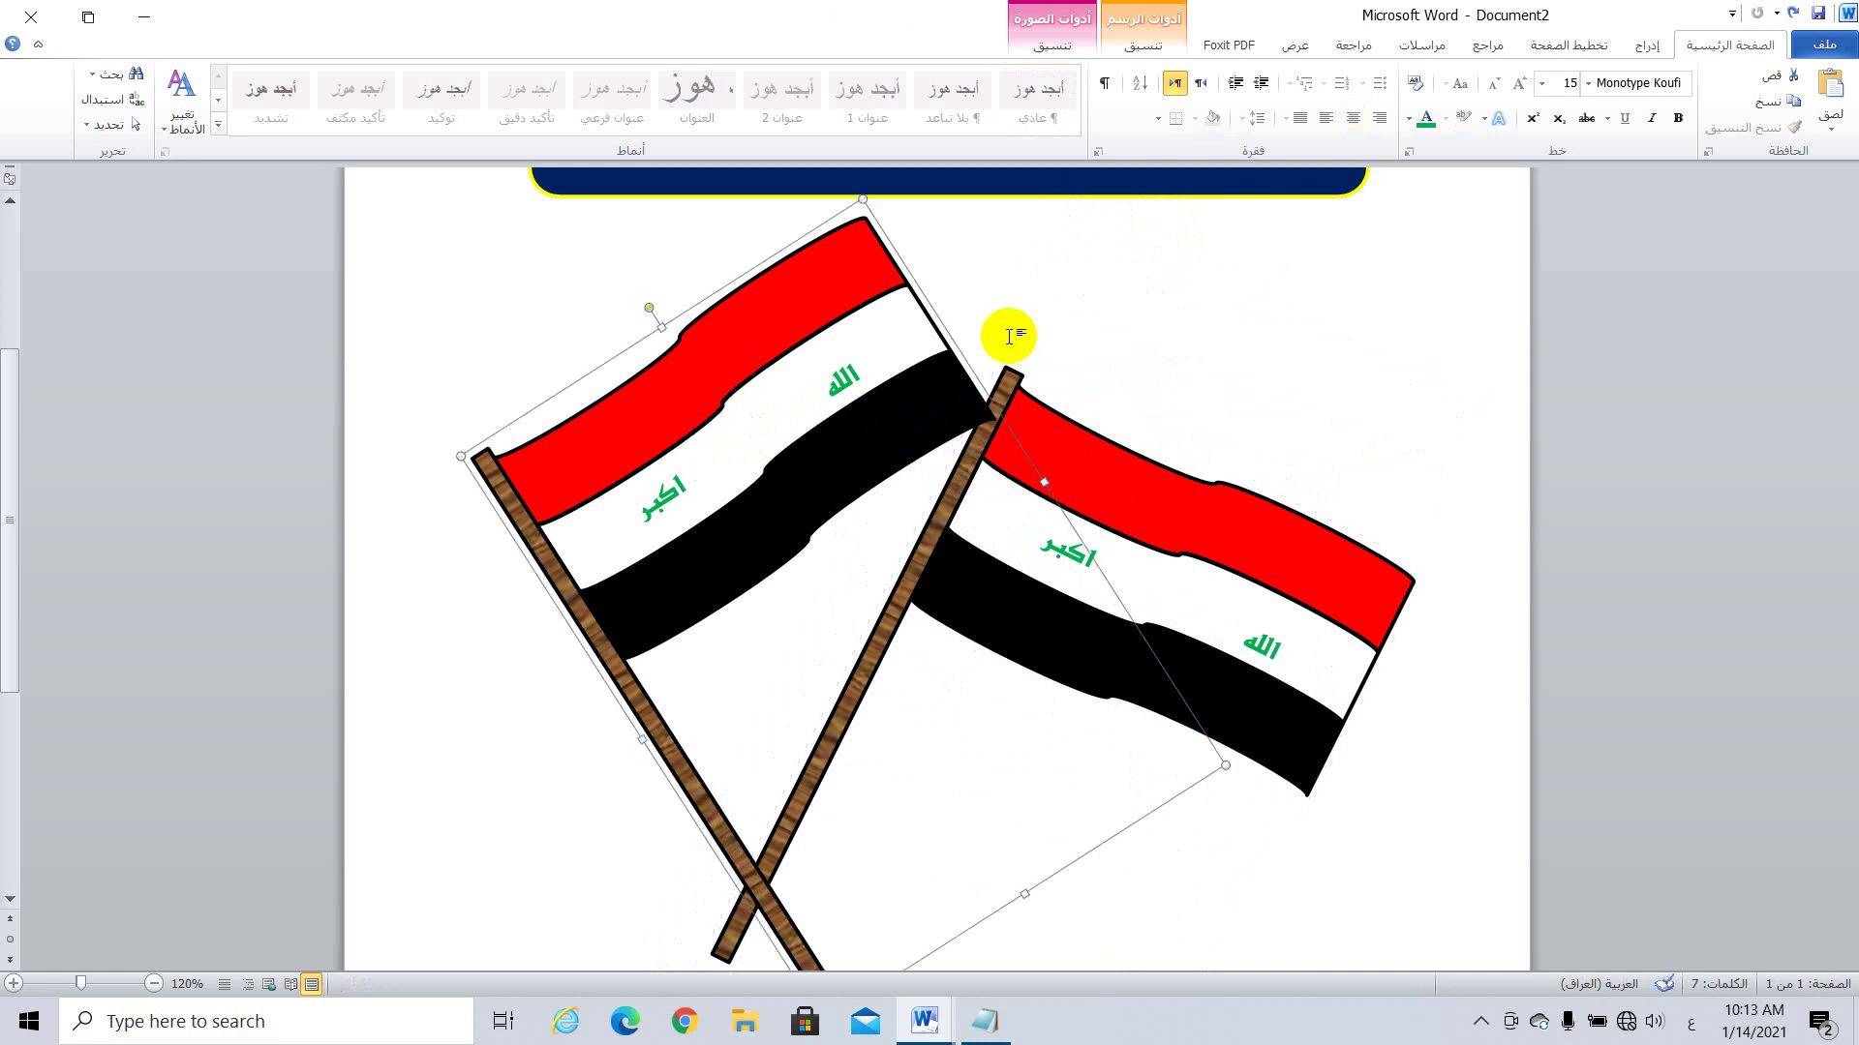
pyautogui.scroll(-3, 1017, 330)
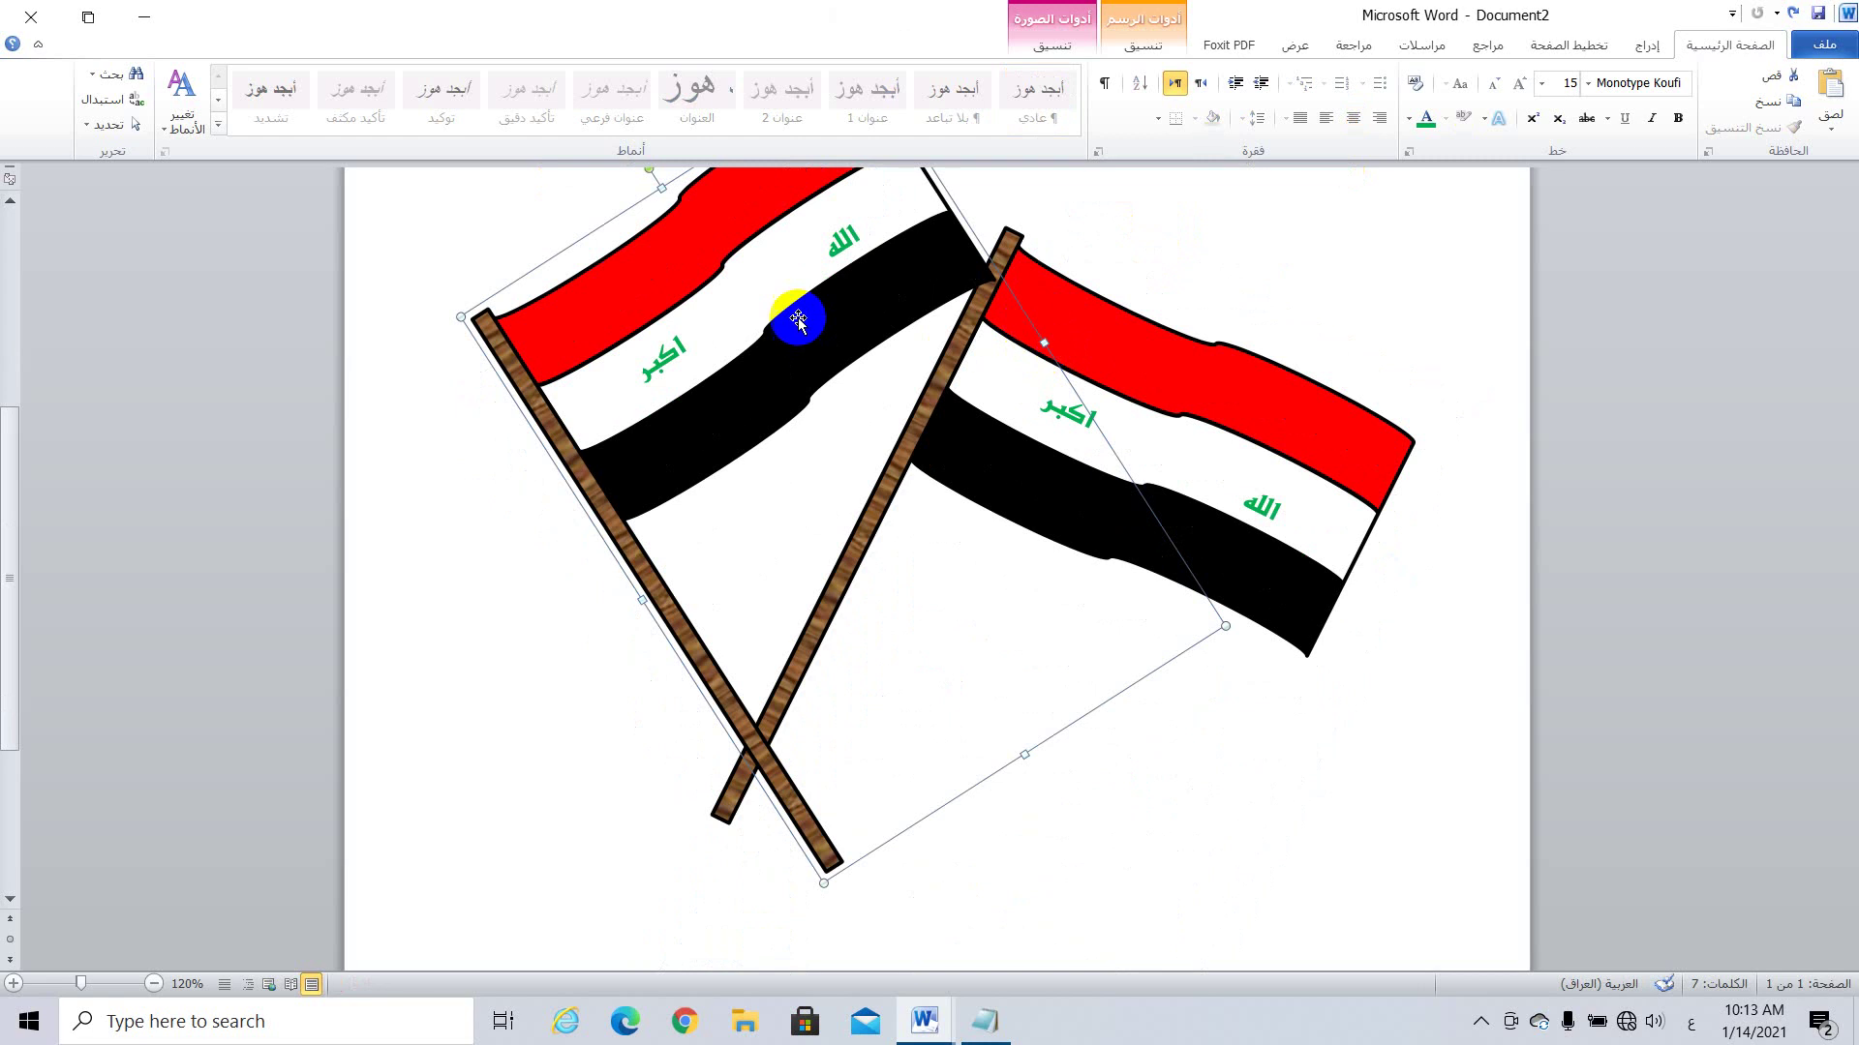
pyautogui.scroll(3, 875, 362)
pyautogui.moveTo(744, 358); pyautogui.dragTo(919, 284)
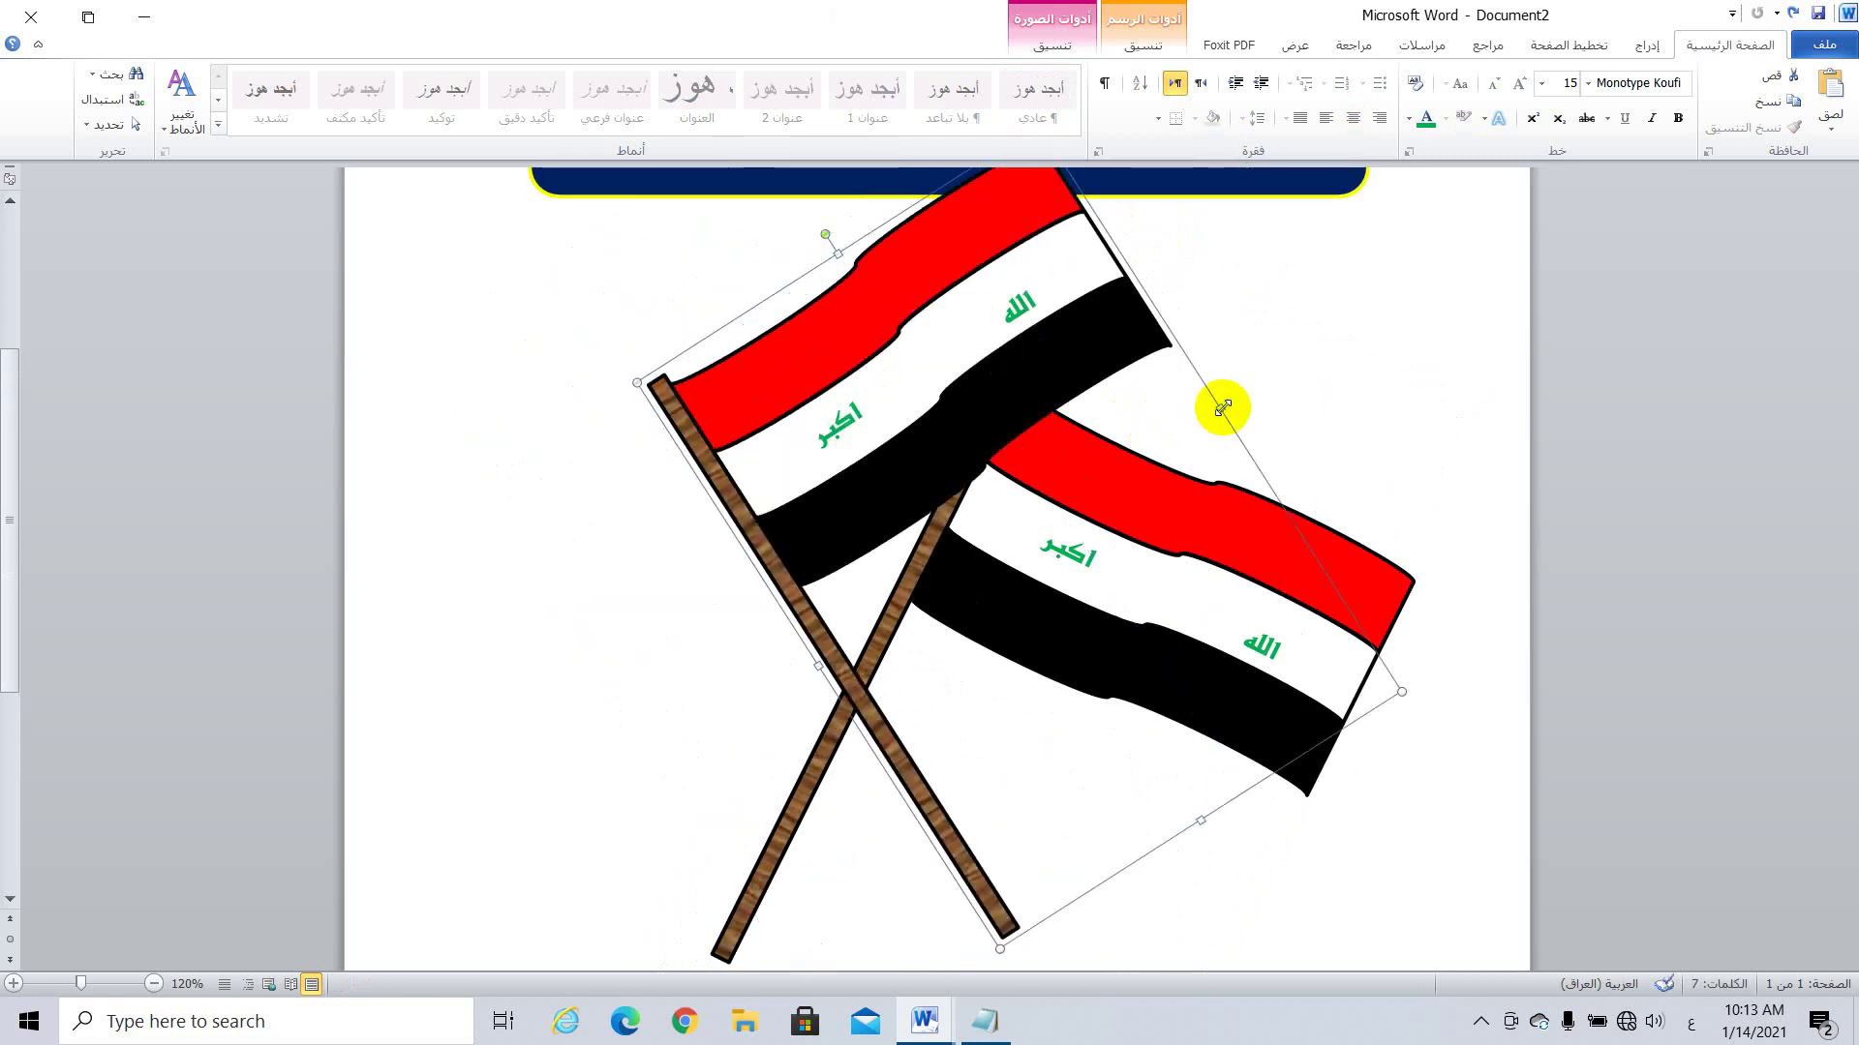
pyautogui.moveTo(1219, 408); pyautogui.dragTo(418, 833)
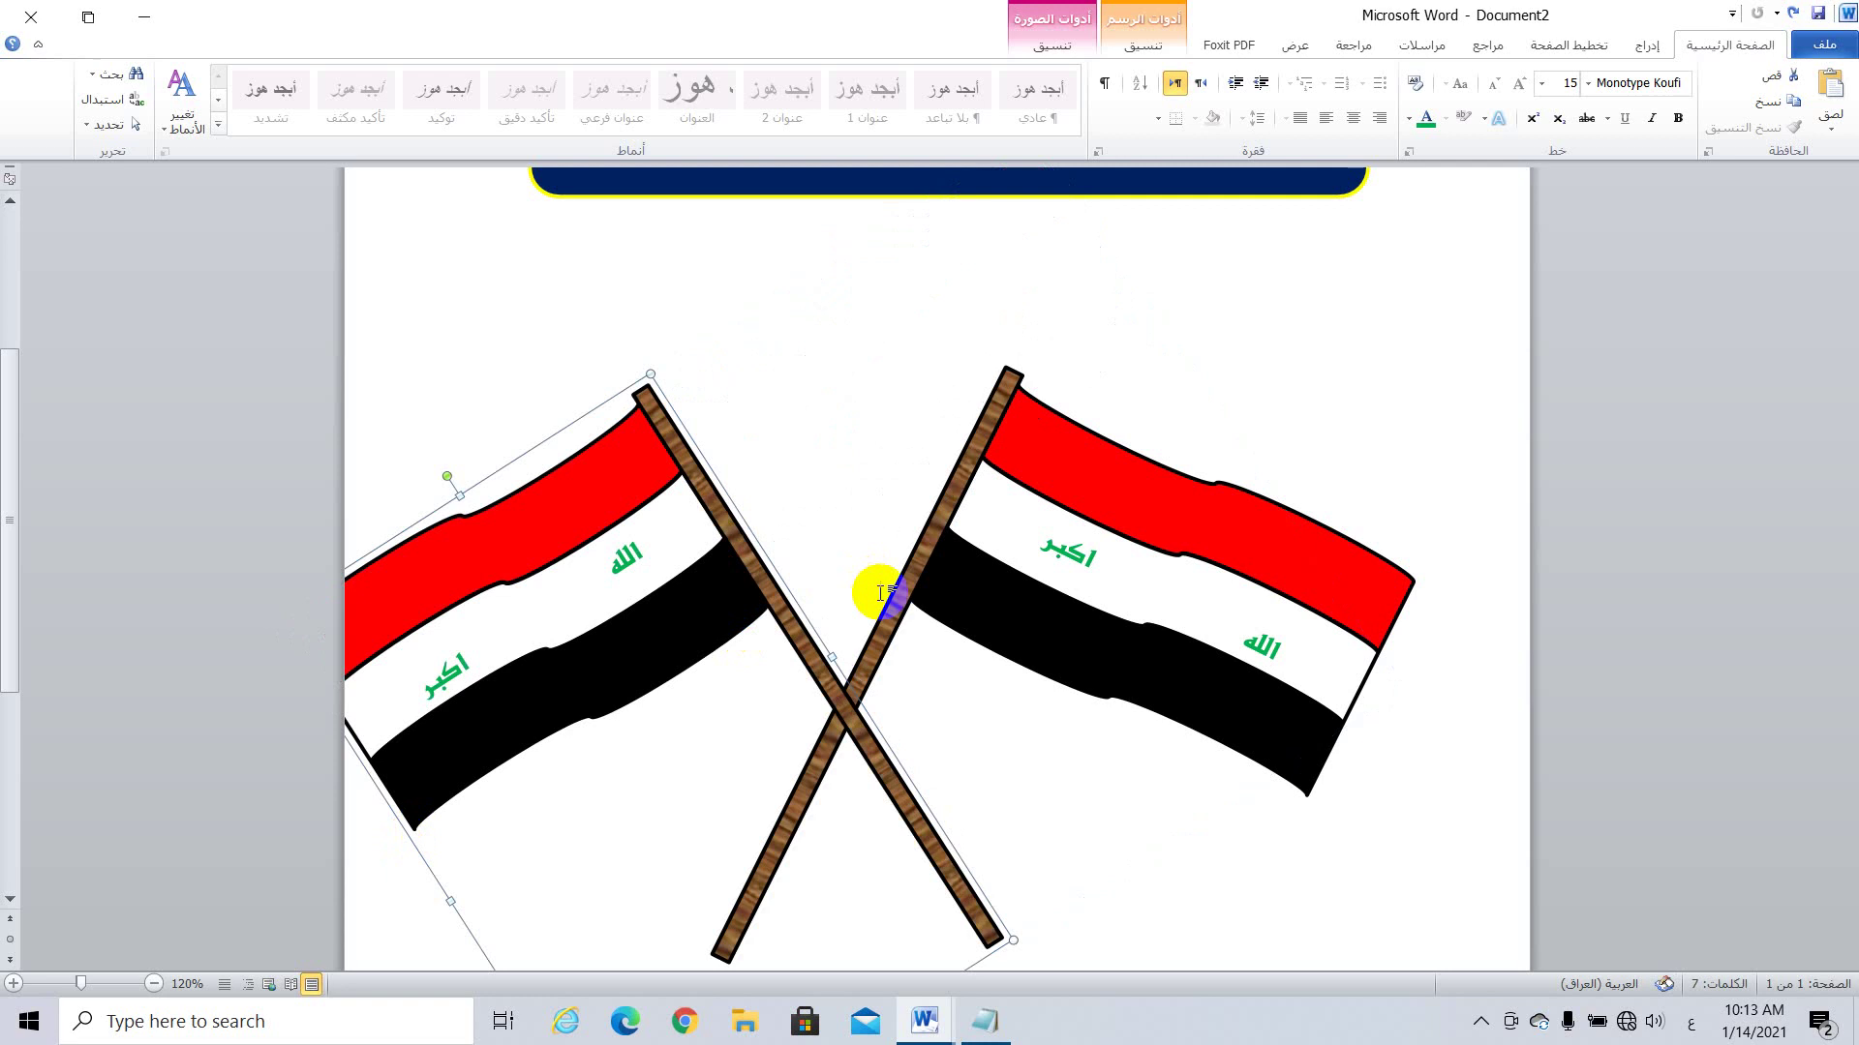
# Step: Reposition both flags so their poles cross near the page's centre line below the banner with both cloths inside the page, and deselect them
pyautogui.scroll(-1, 866, 596)
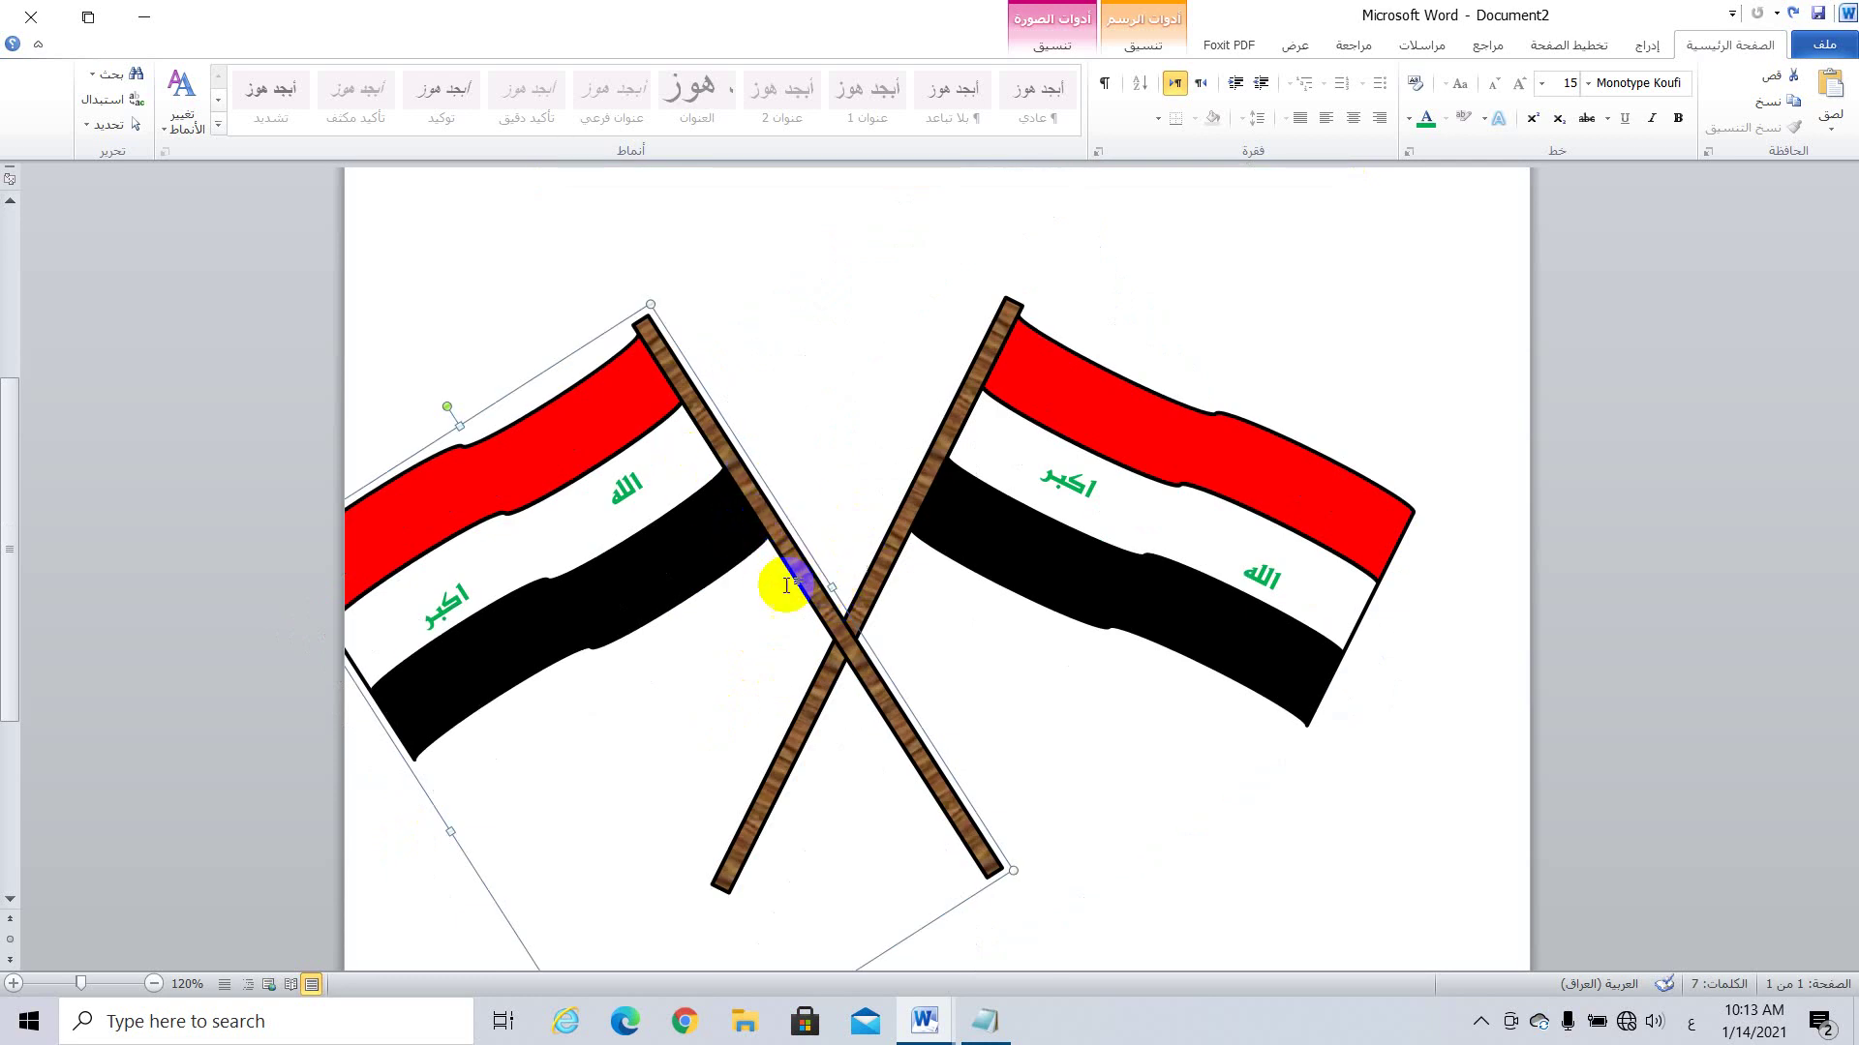
pyautogui.moveTo(803, 571); pyautogui.dragTo(829, 471)
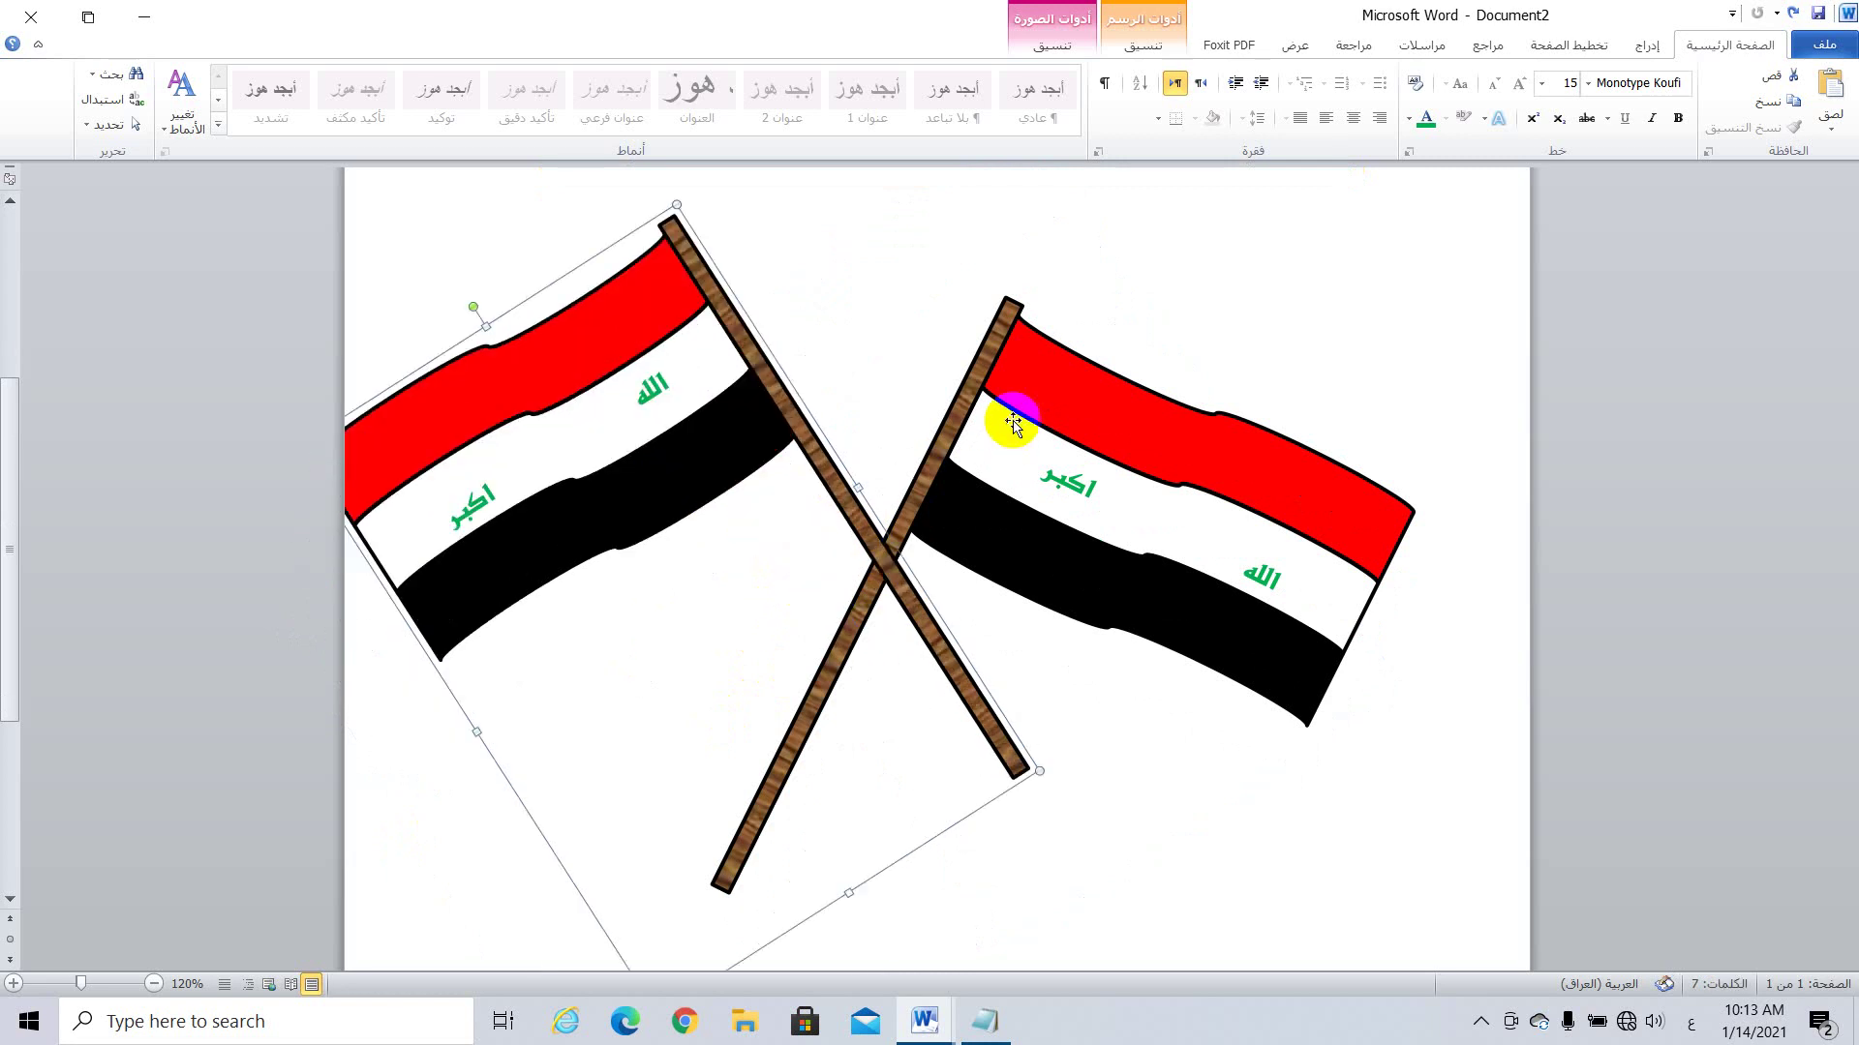
pyautogui.moveTo(1007, 414); pyautogui.dragTo(1163, 252)
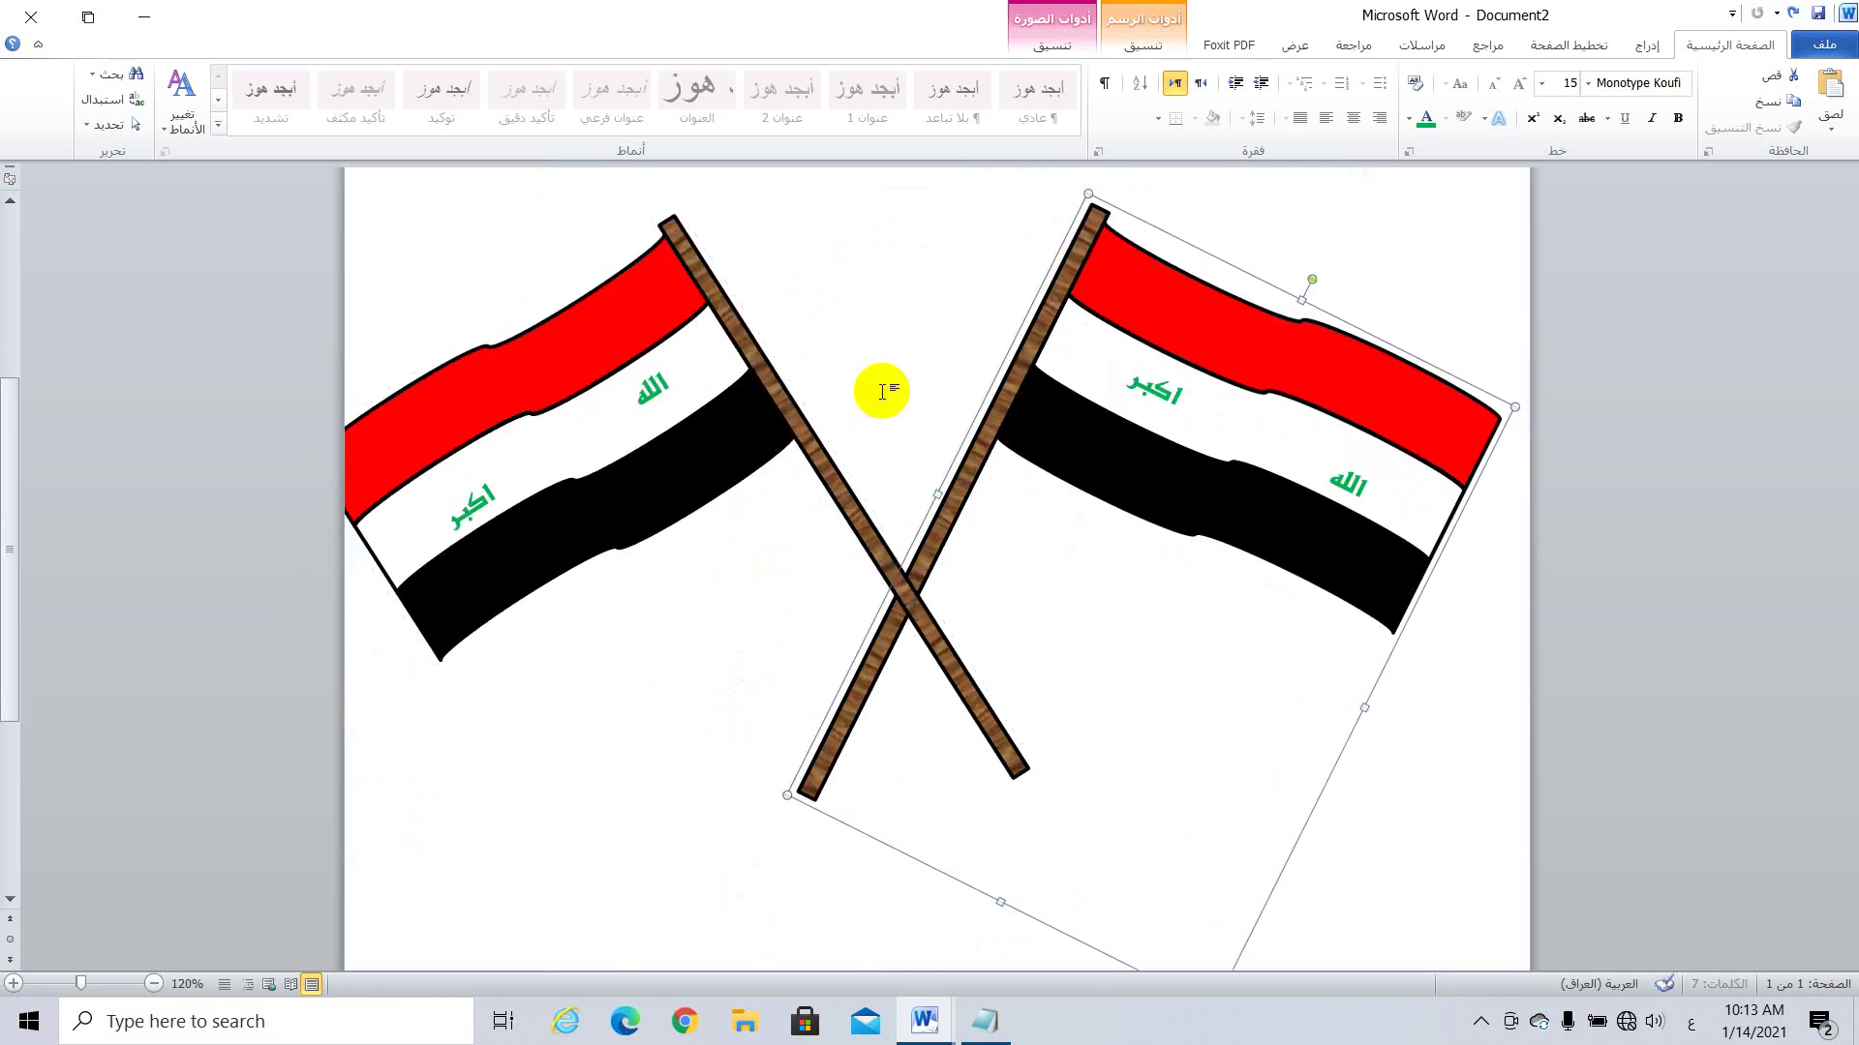
pyautogui.scroll(1, 839, 402)
pyautogui.moveTo(768, 490); pyautogui.dragTo(837, 497)
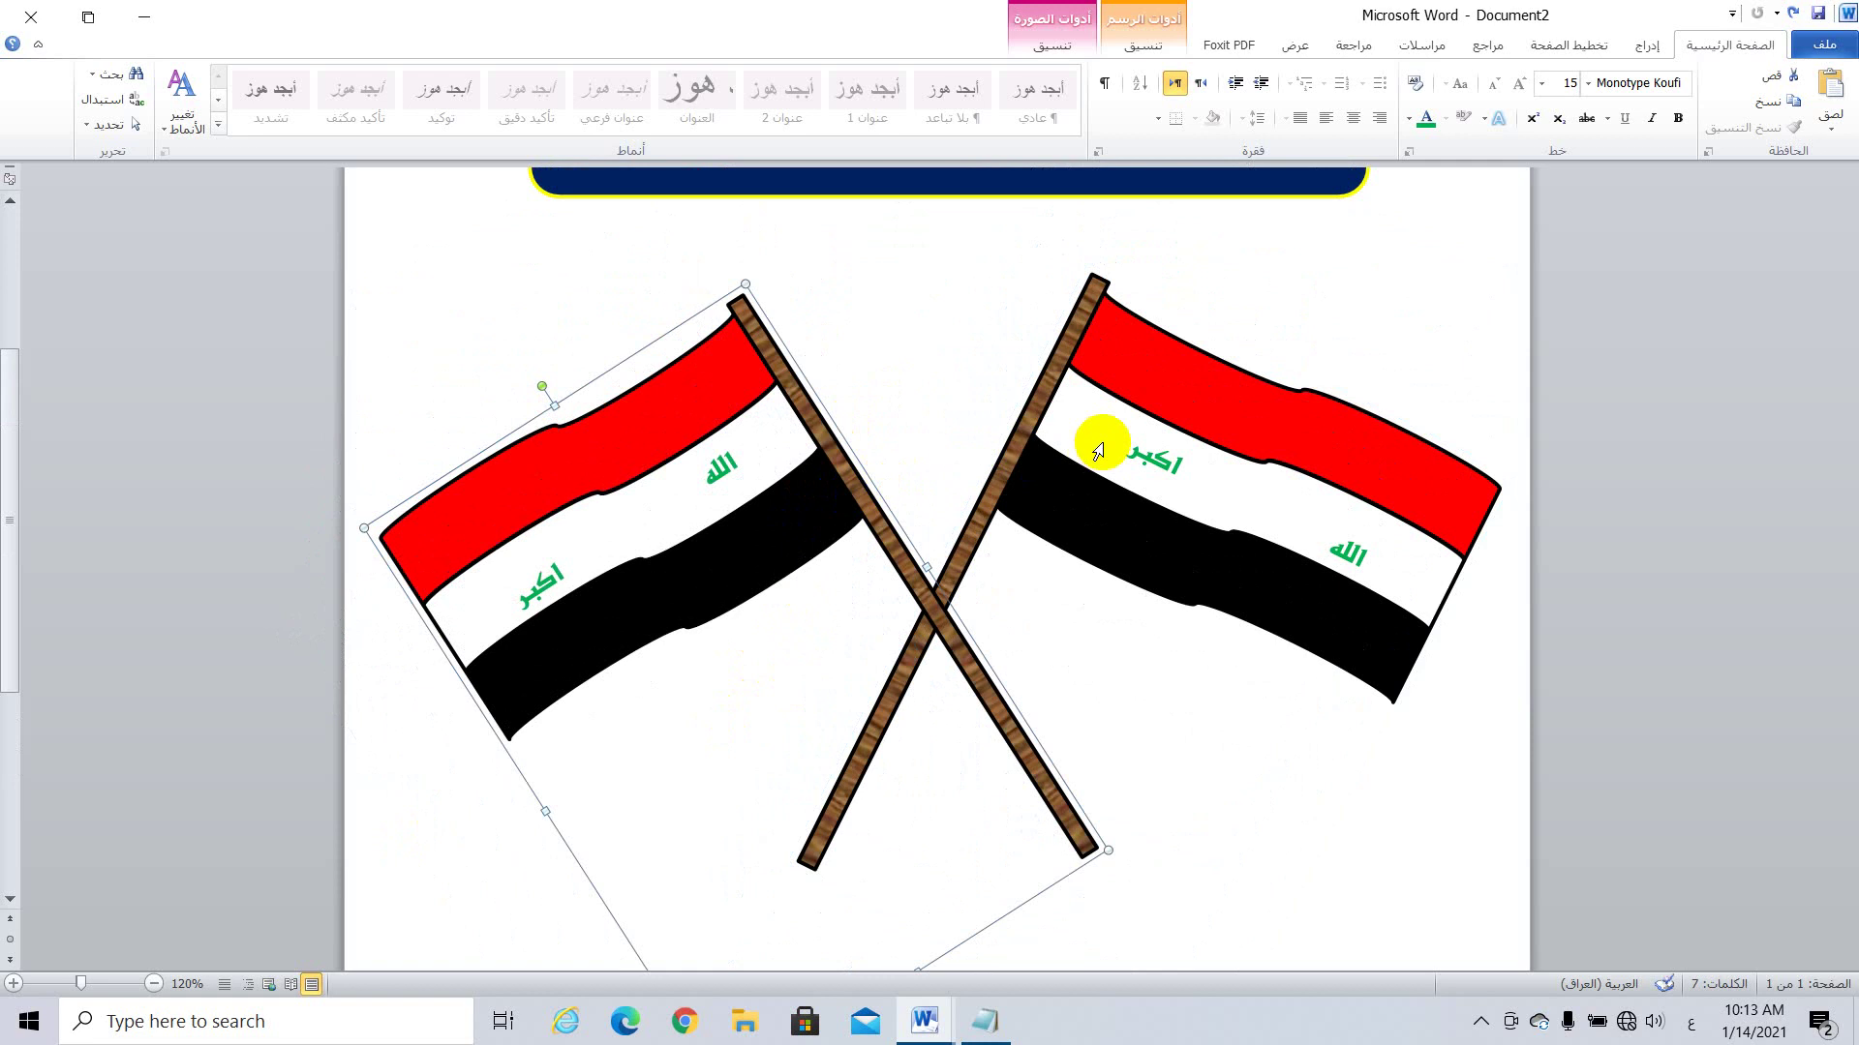
pyautogui.moveTo(805, 409); pyautogui.dragTo(811, 394)
pyautogui.click(1150, 635)
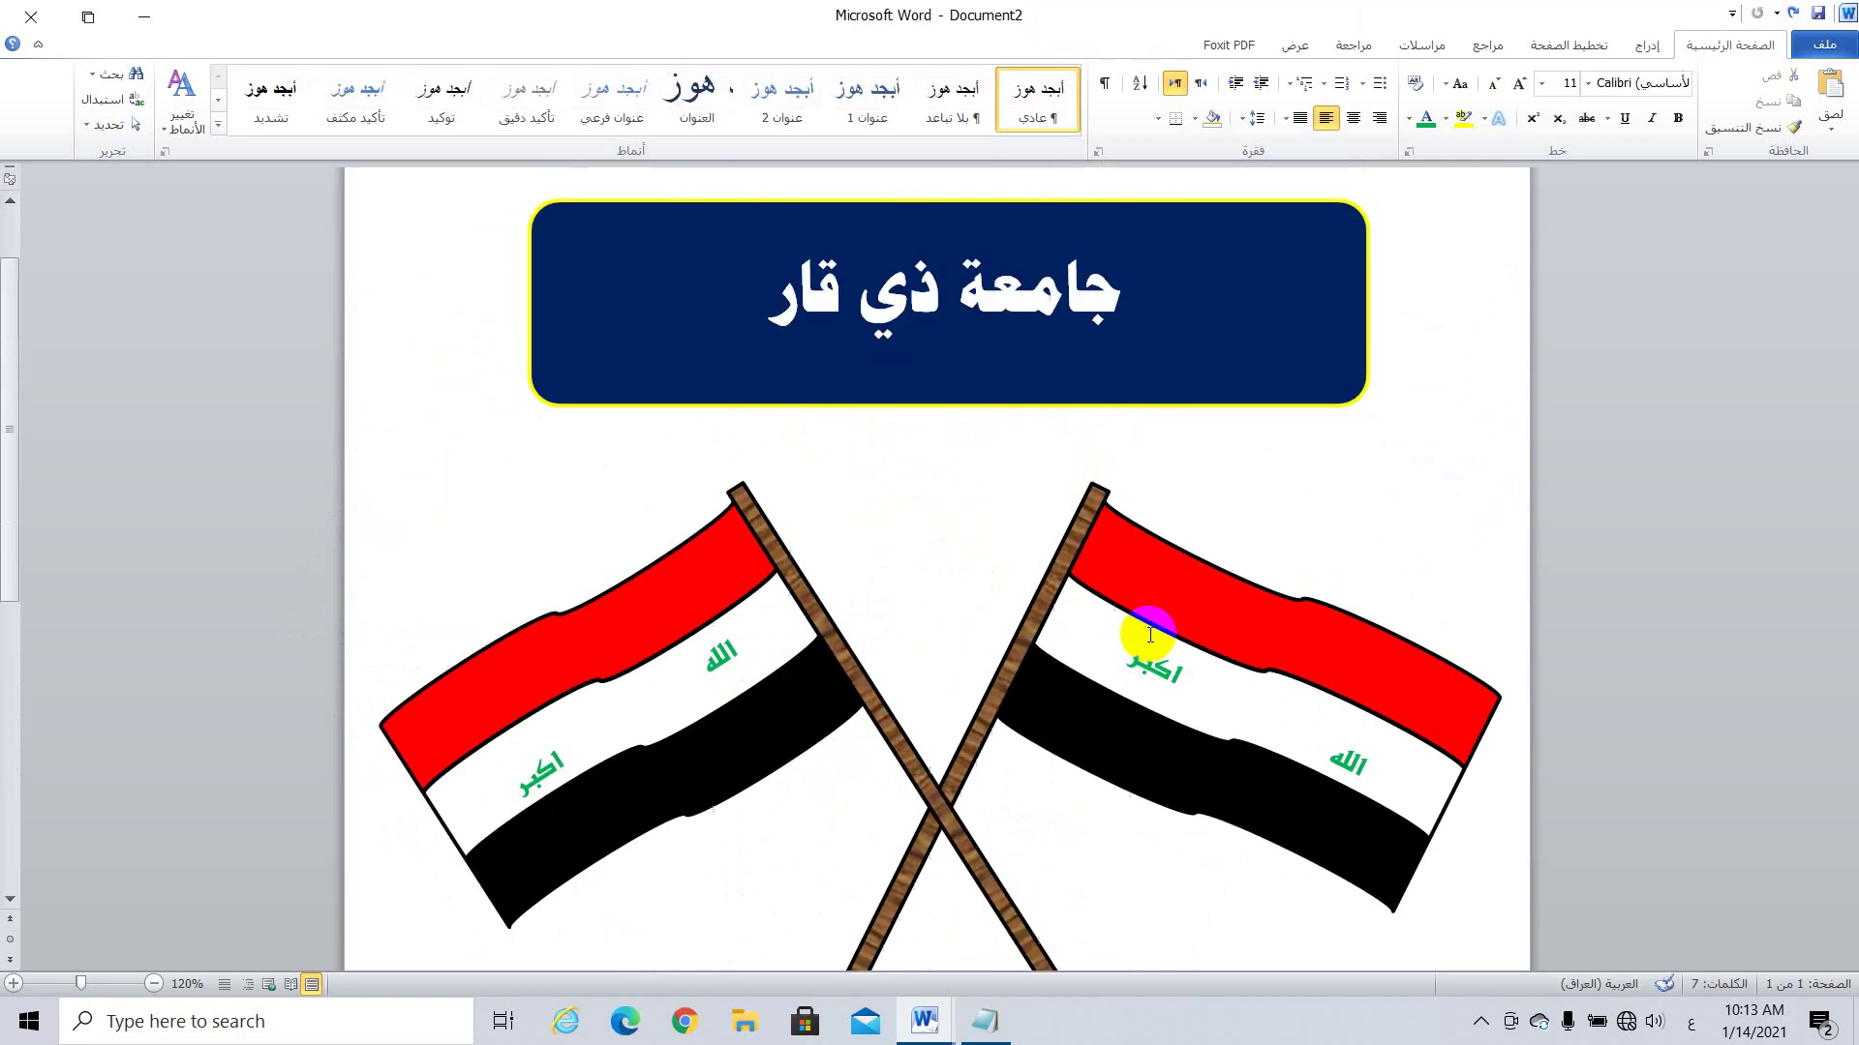
# Step: Zoom the page out to 100% and rotate the left flag slightly clockwise so its tilt mirrors the right flag's
pyautogui.scroll(-2, 1150, 635)
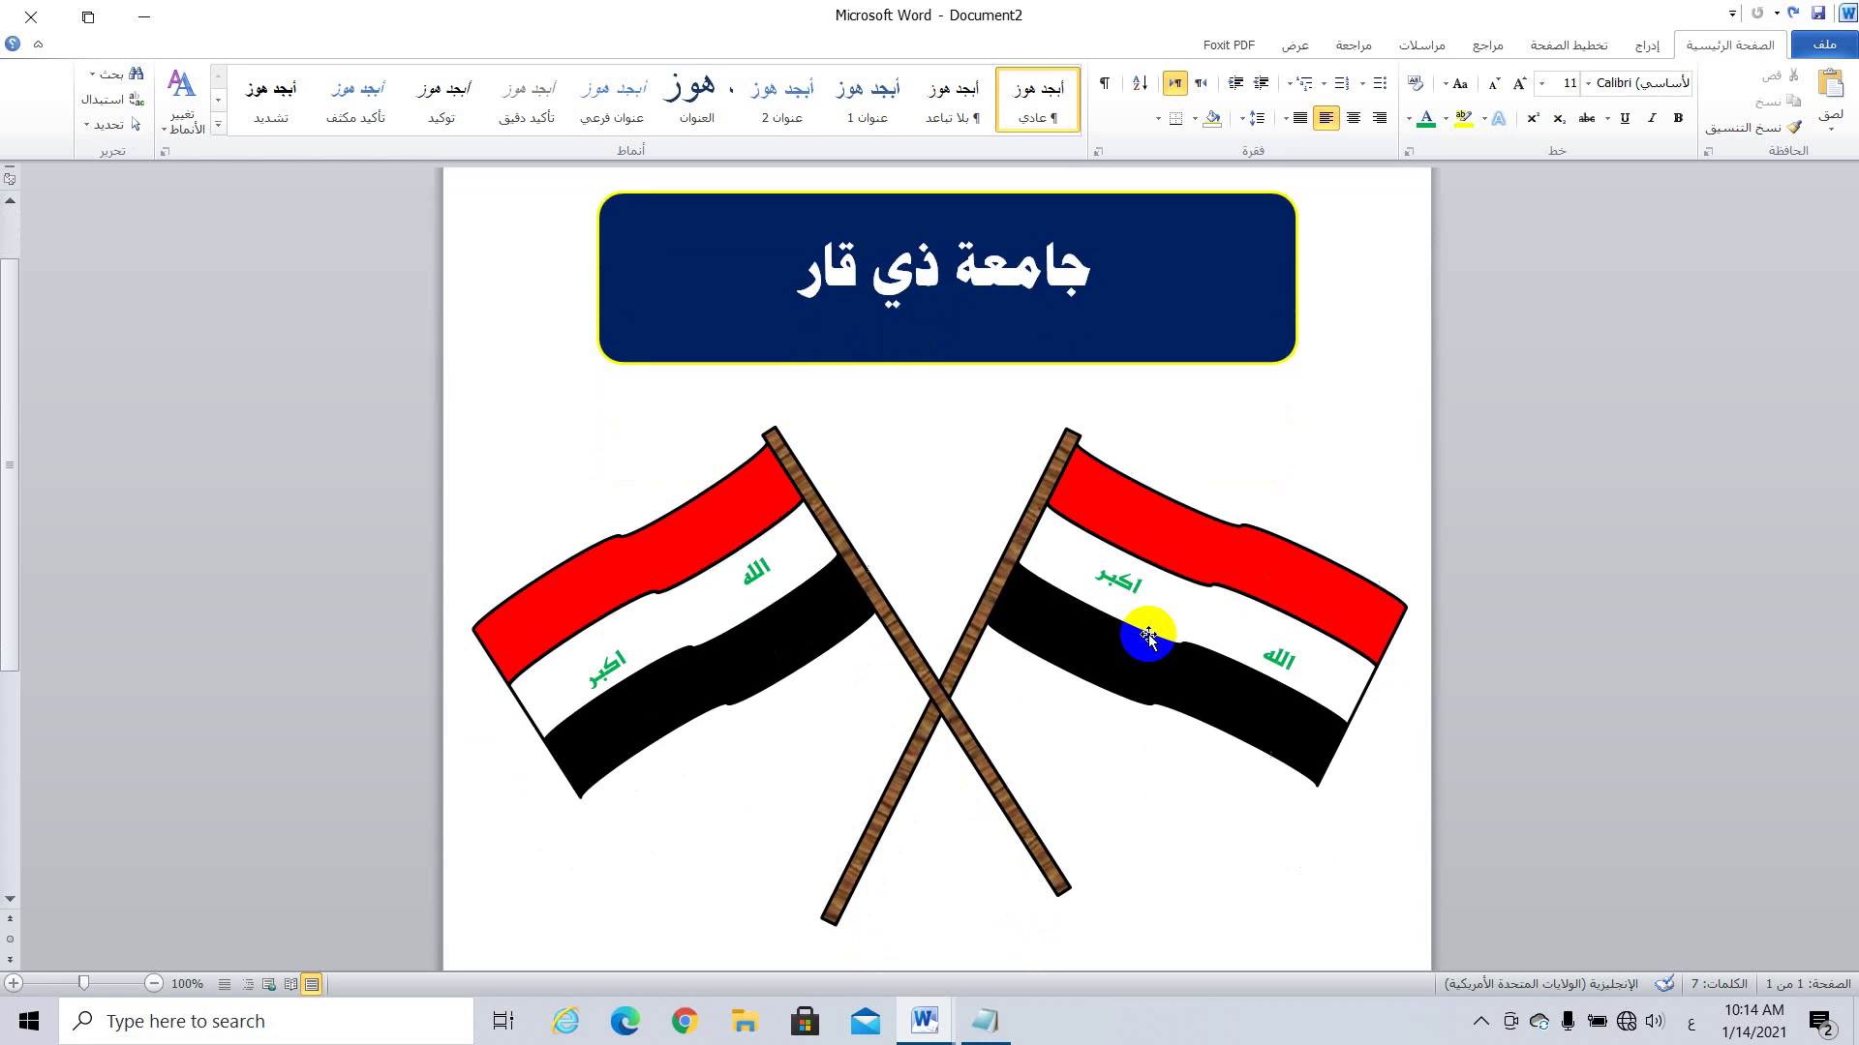
pyautogui.scroll(-3, 1148, 635)
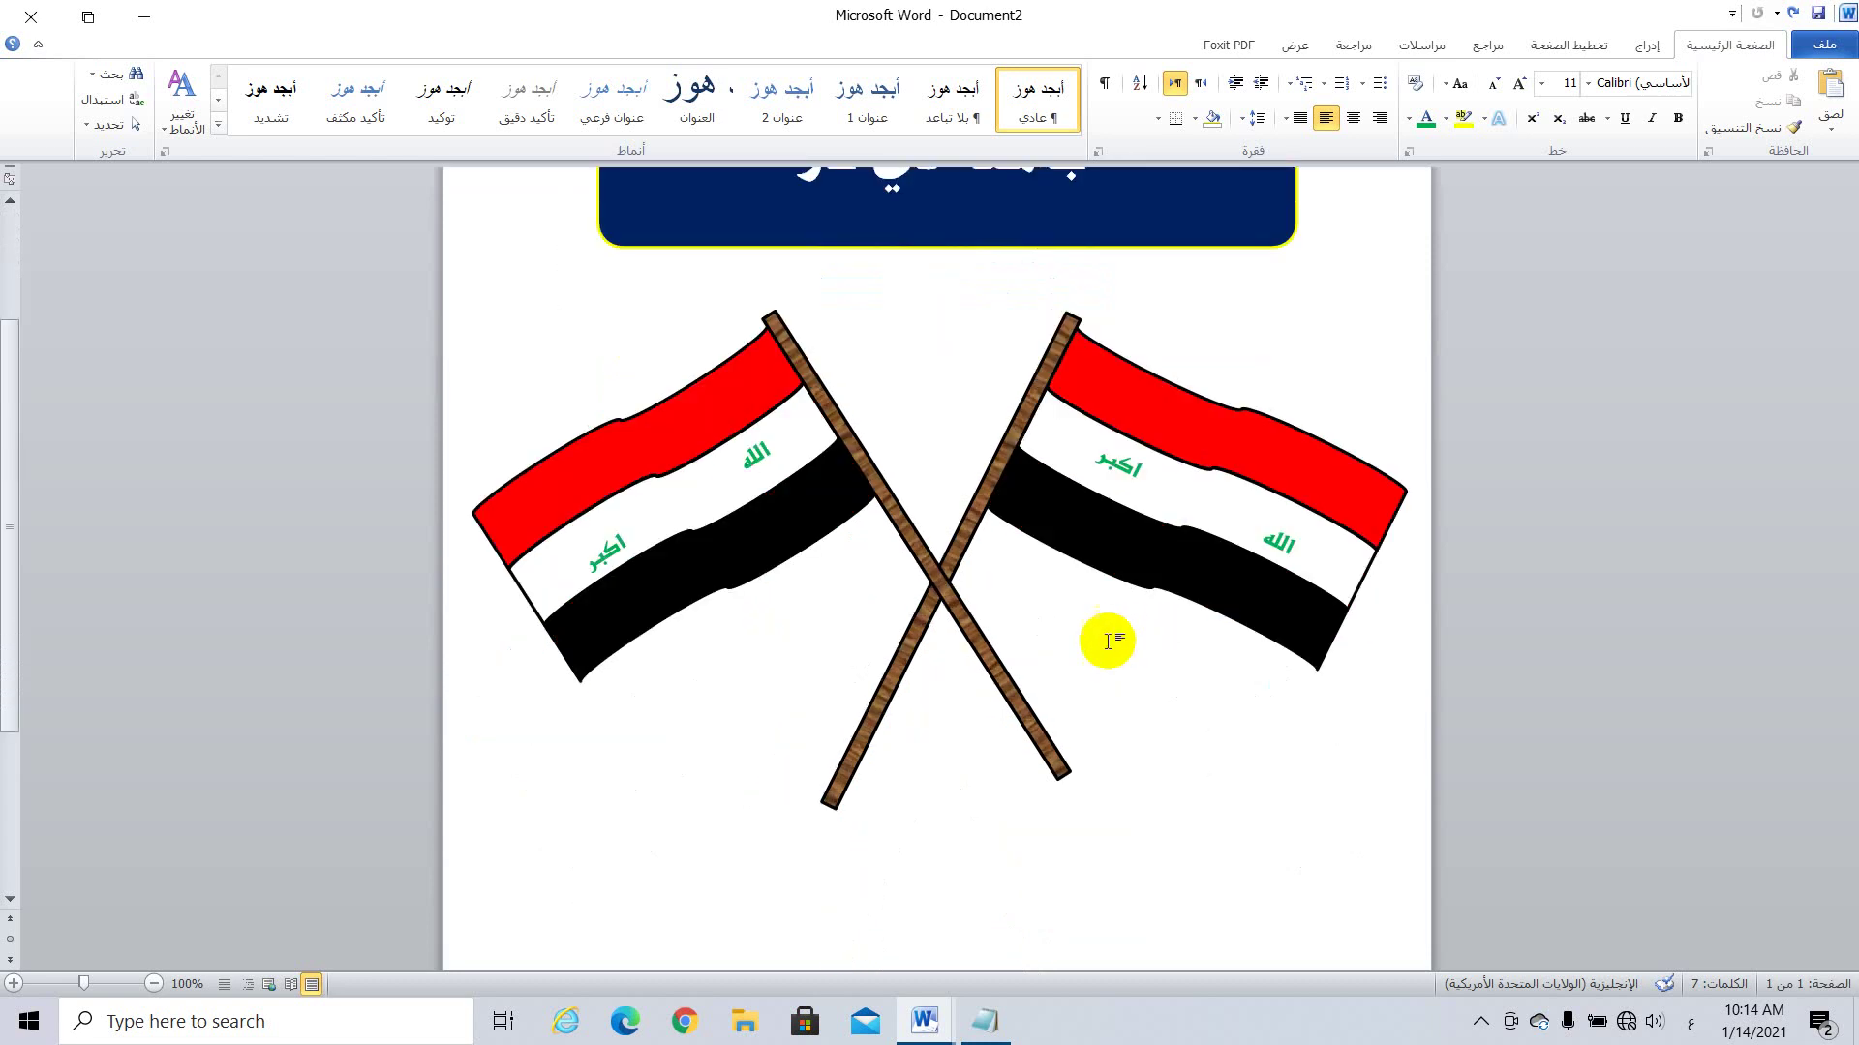
pyautogui.click(844, 441)
pyautogui.moveTo(605, 381); pyautogui.dragTo(633, 368)
pyautogui.click(1112, 755)
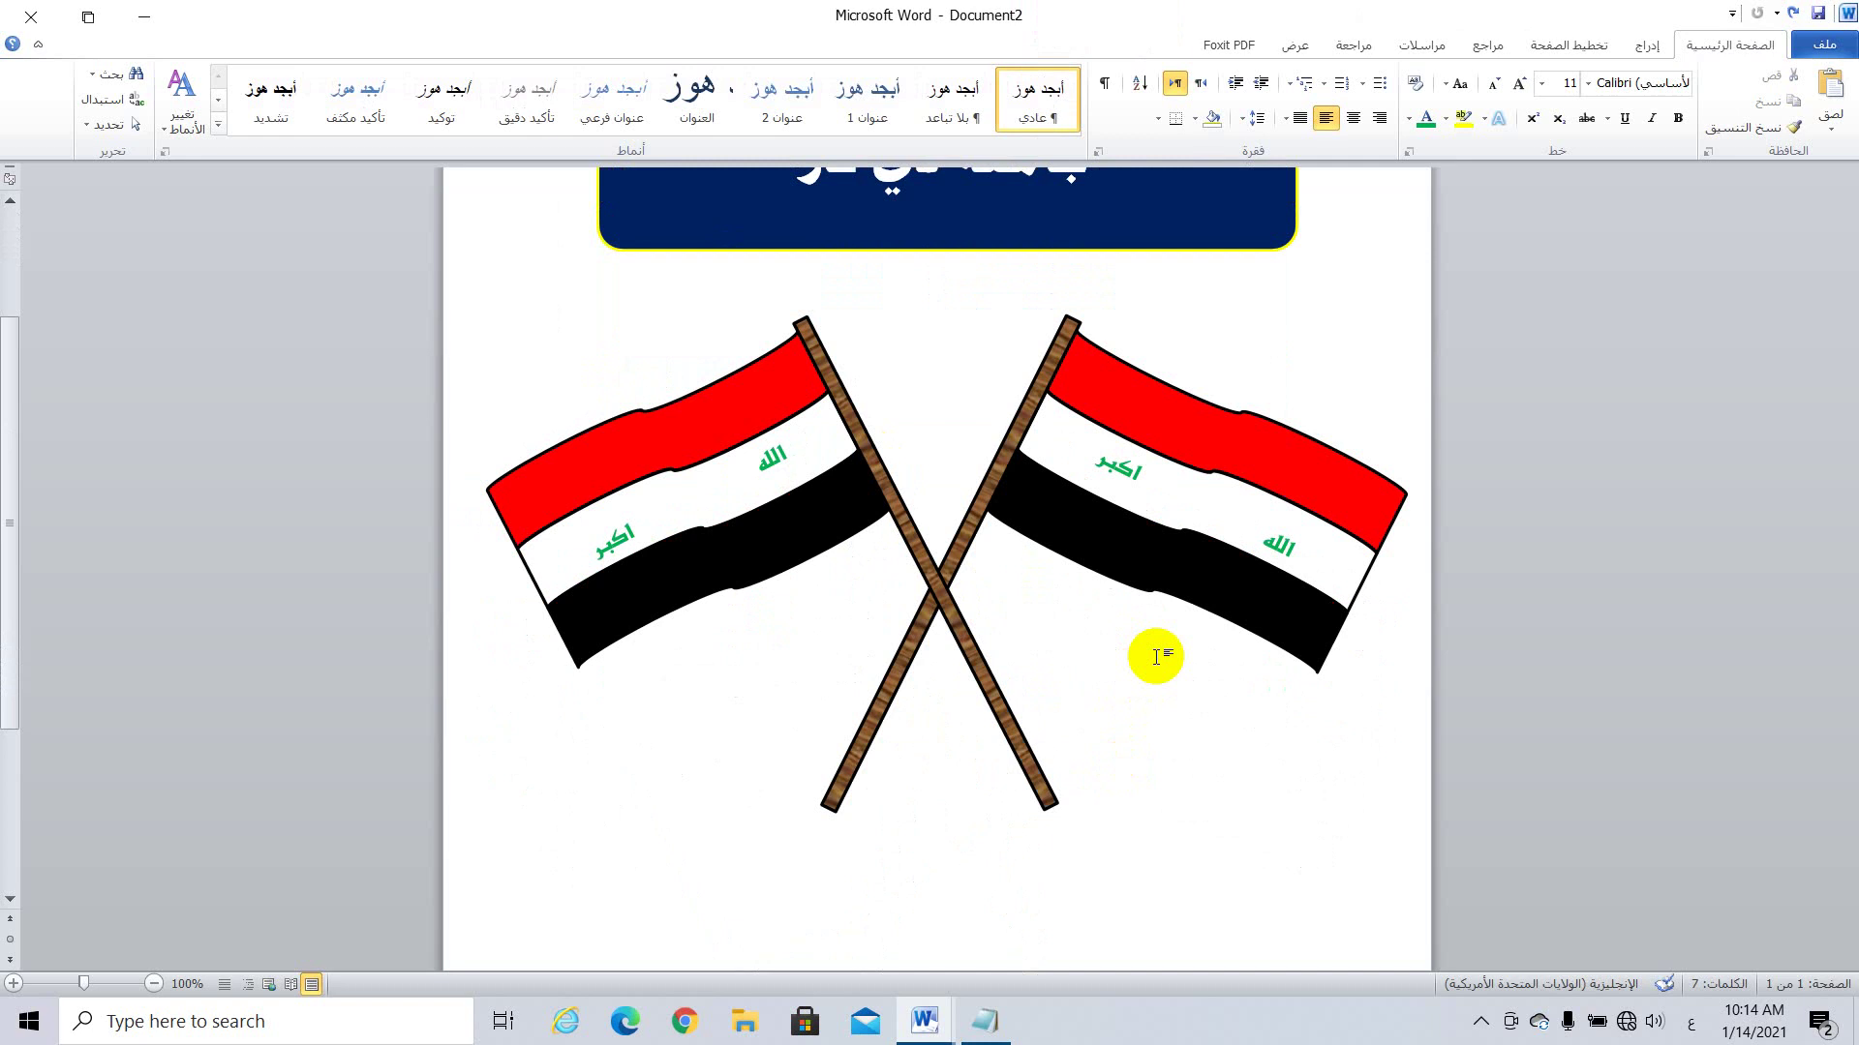
# Step: Review the crossed flags, check the lesson topic list in the open Notepad file, and return to the Word document
pyautogui.scroll(4, 1156, 657)
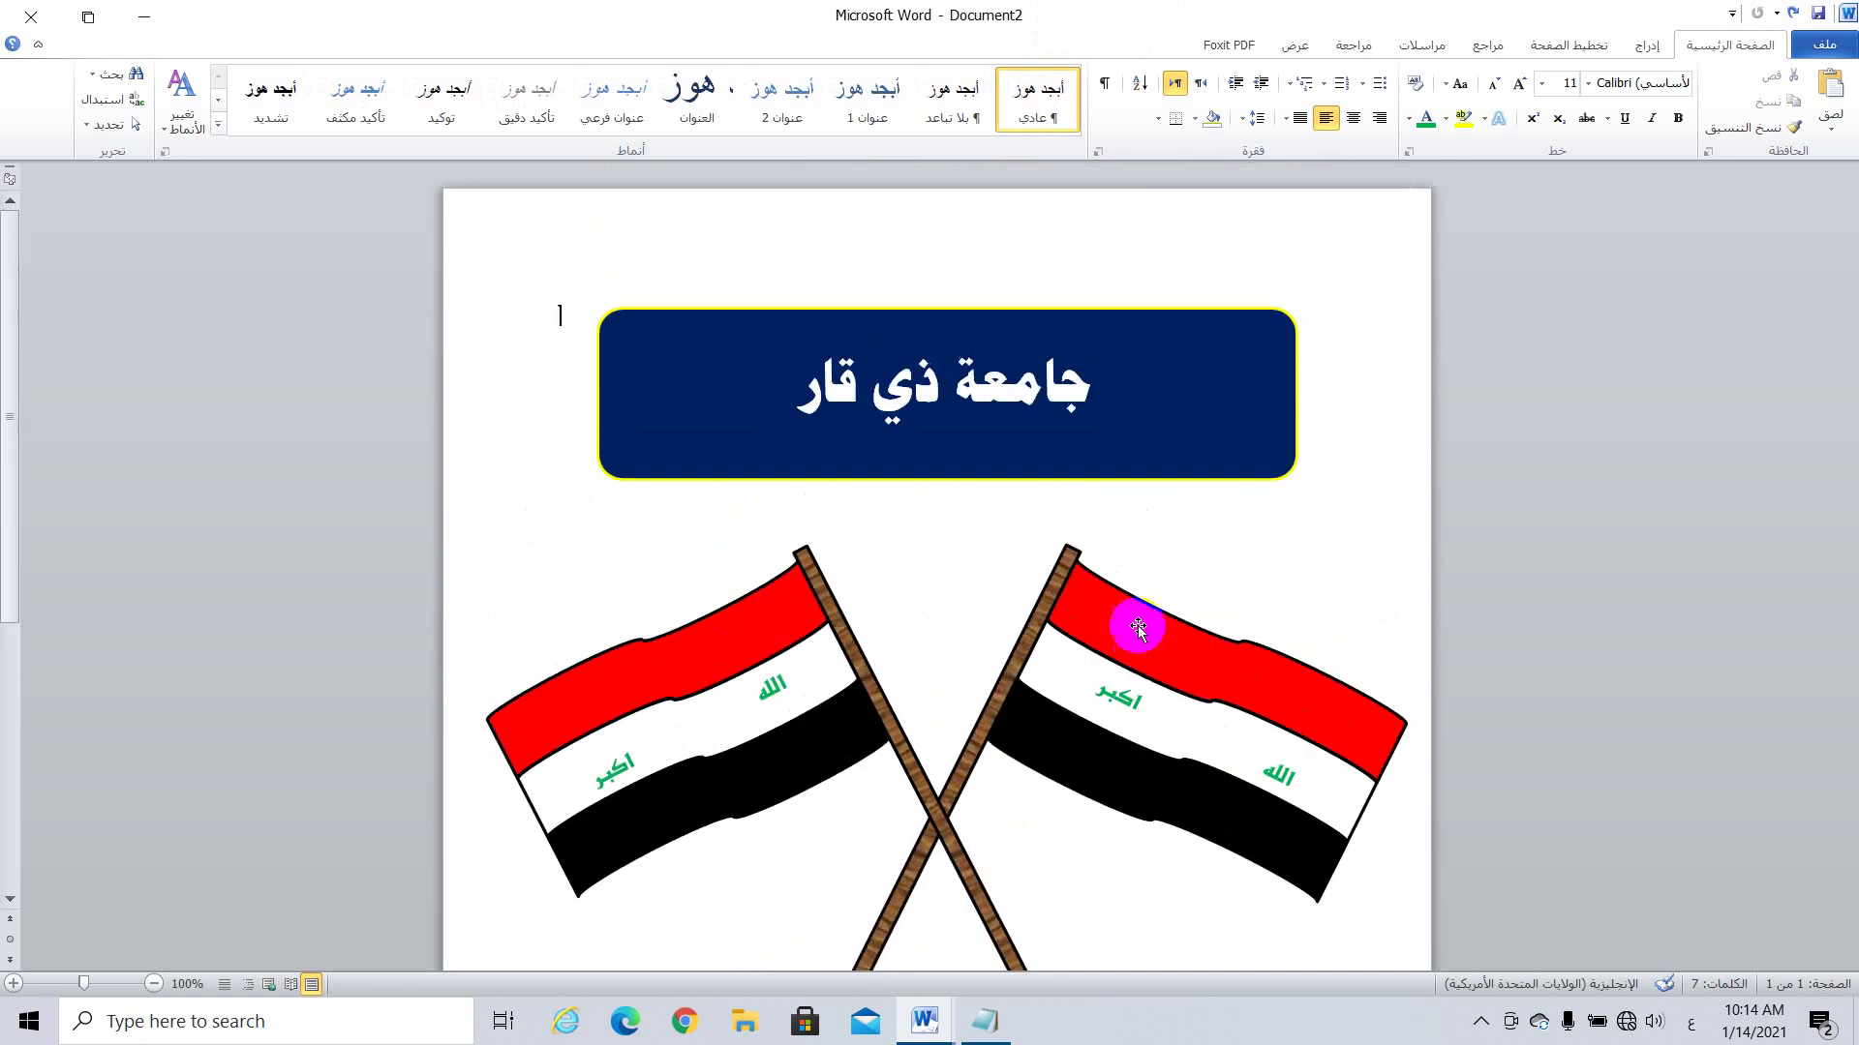
pyautogui.scroll(-3, 930, 261)
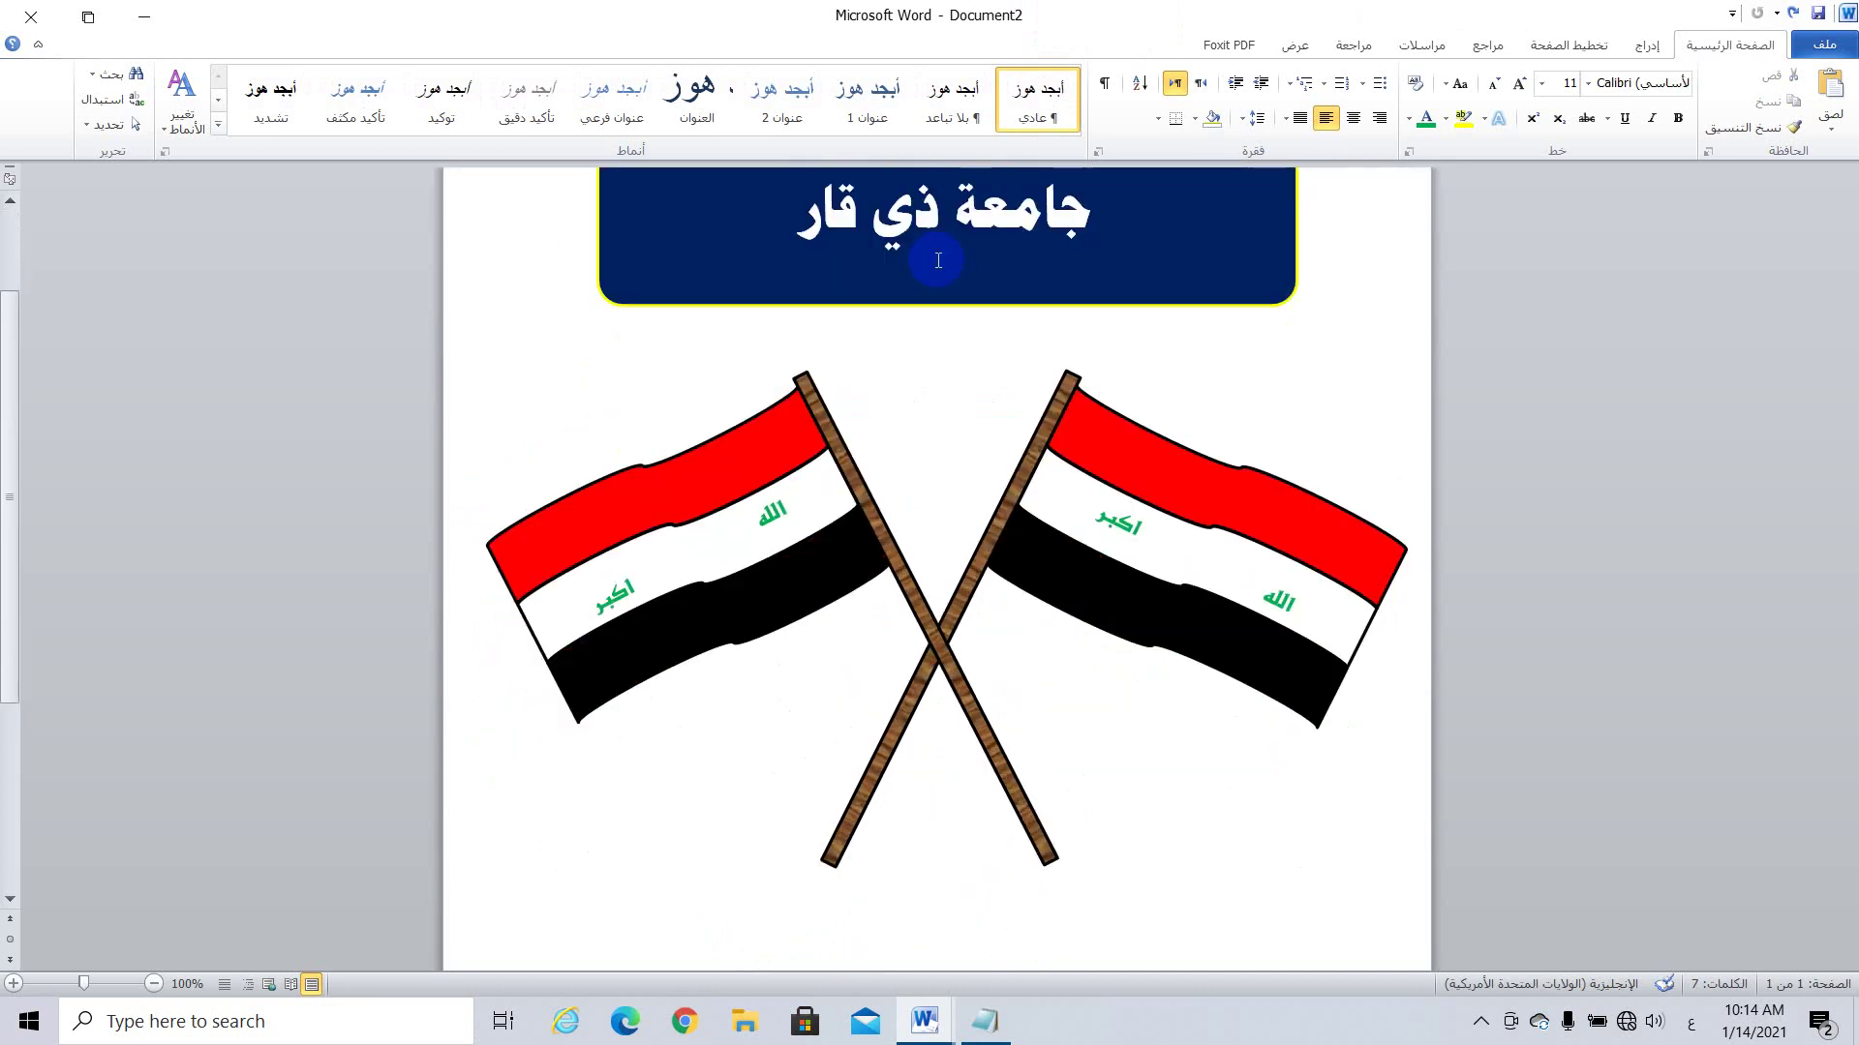
pyautogui.scroll(-3, 938, 260)
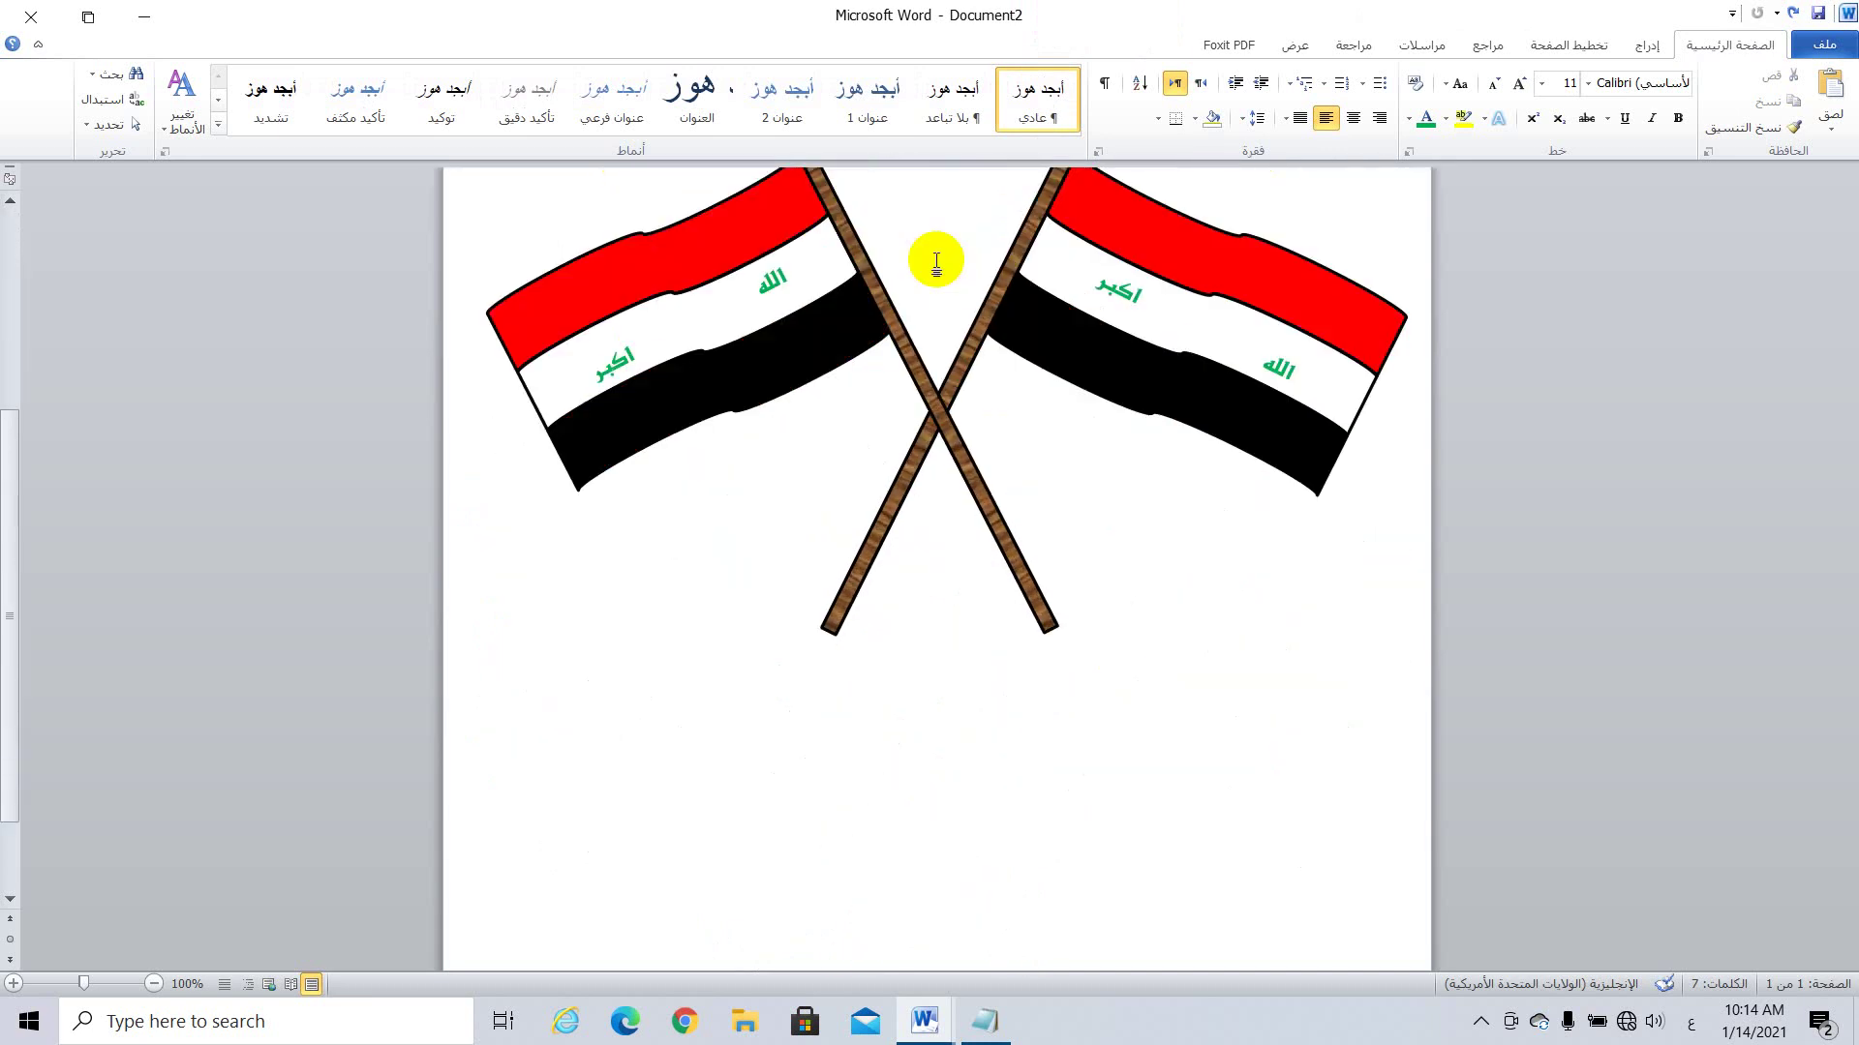
pyautogui.click(984, 1022)
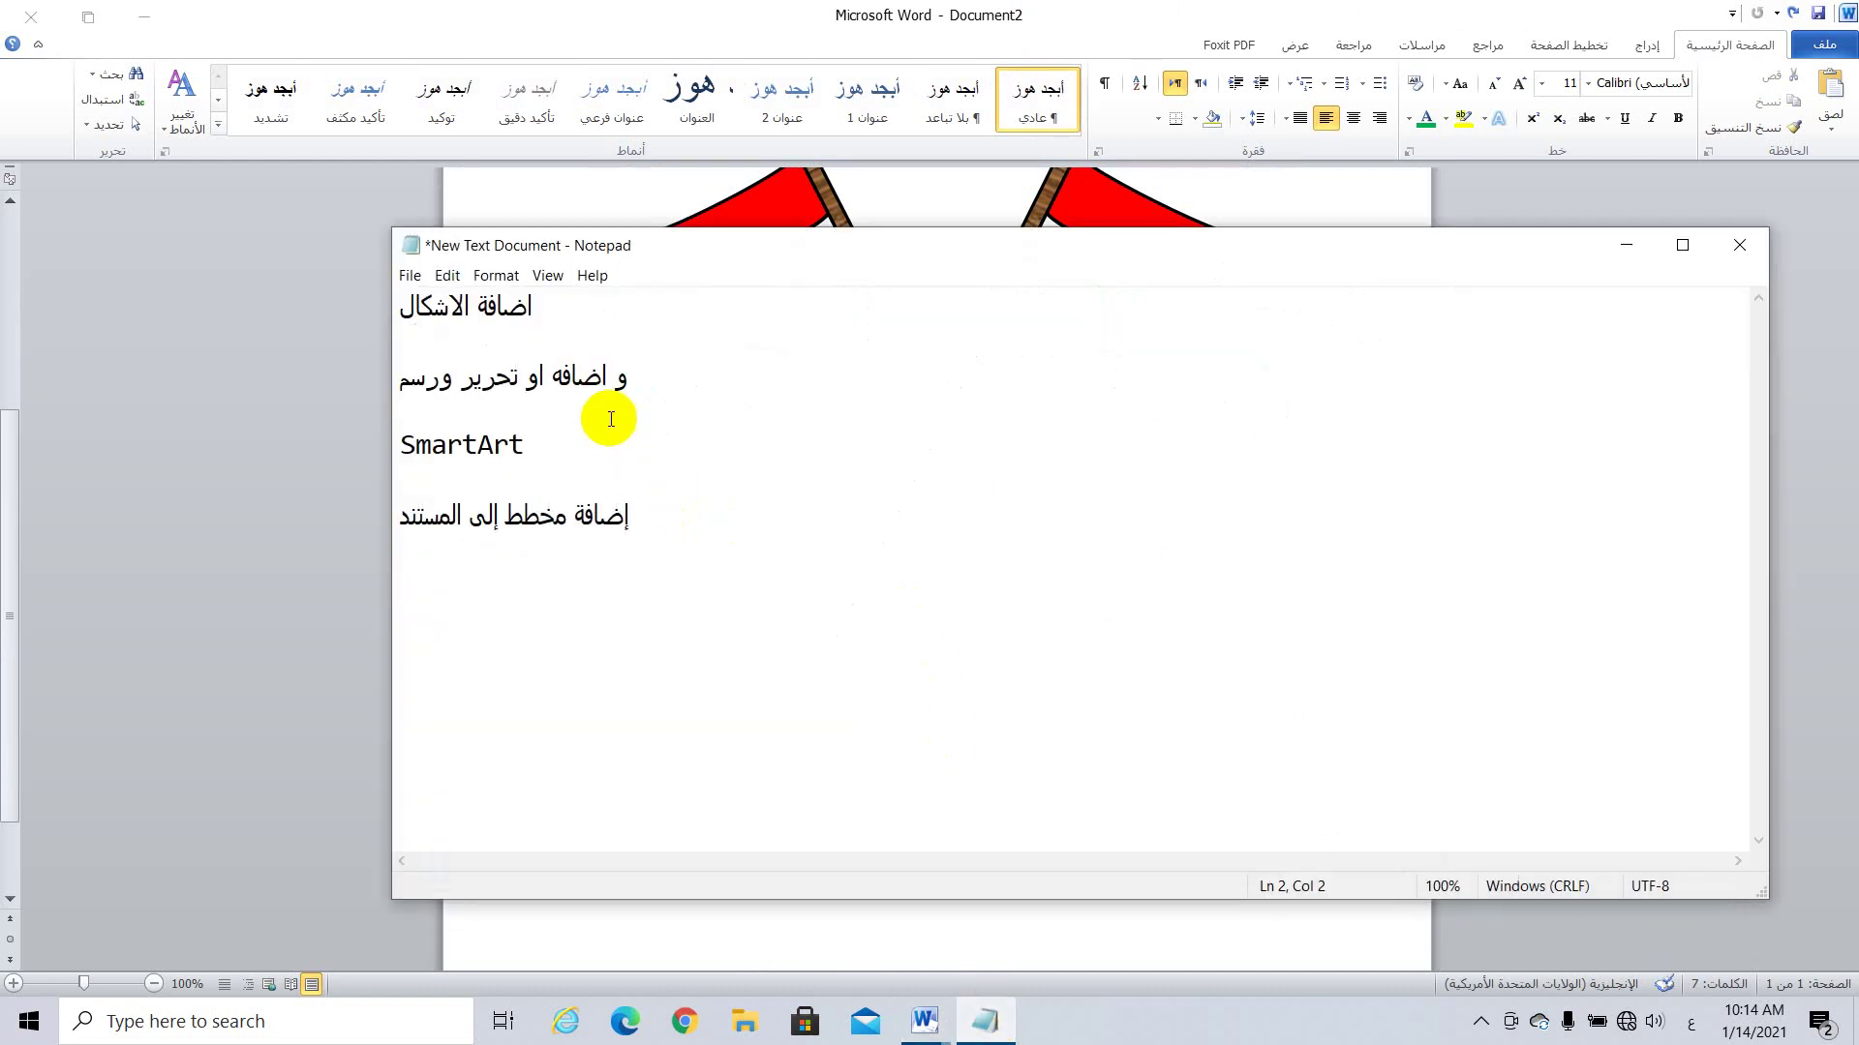
pyautogui.click(1633, 247)
pyautogui.scroll(-2, 990, 430)
pyautogui.scroll(3, 993, 432)
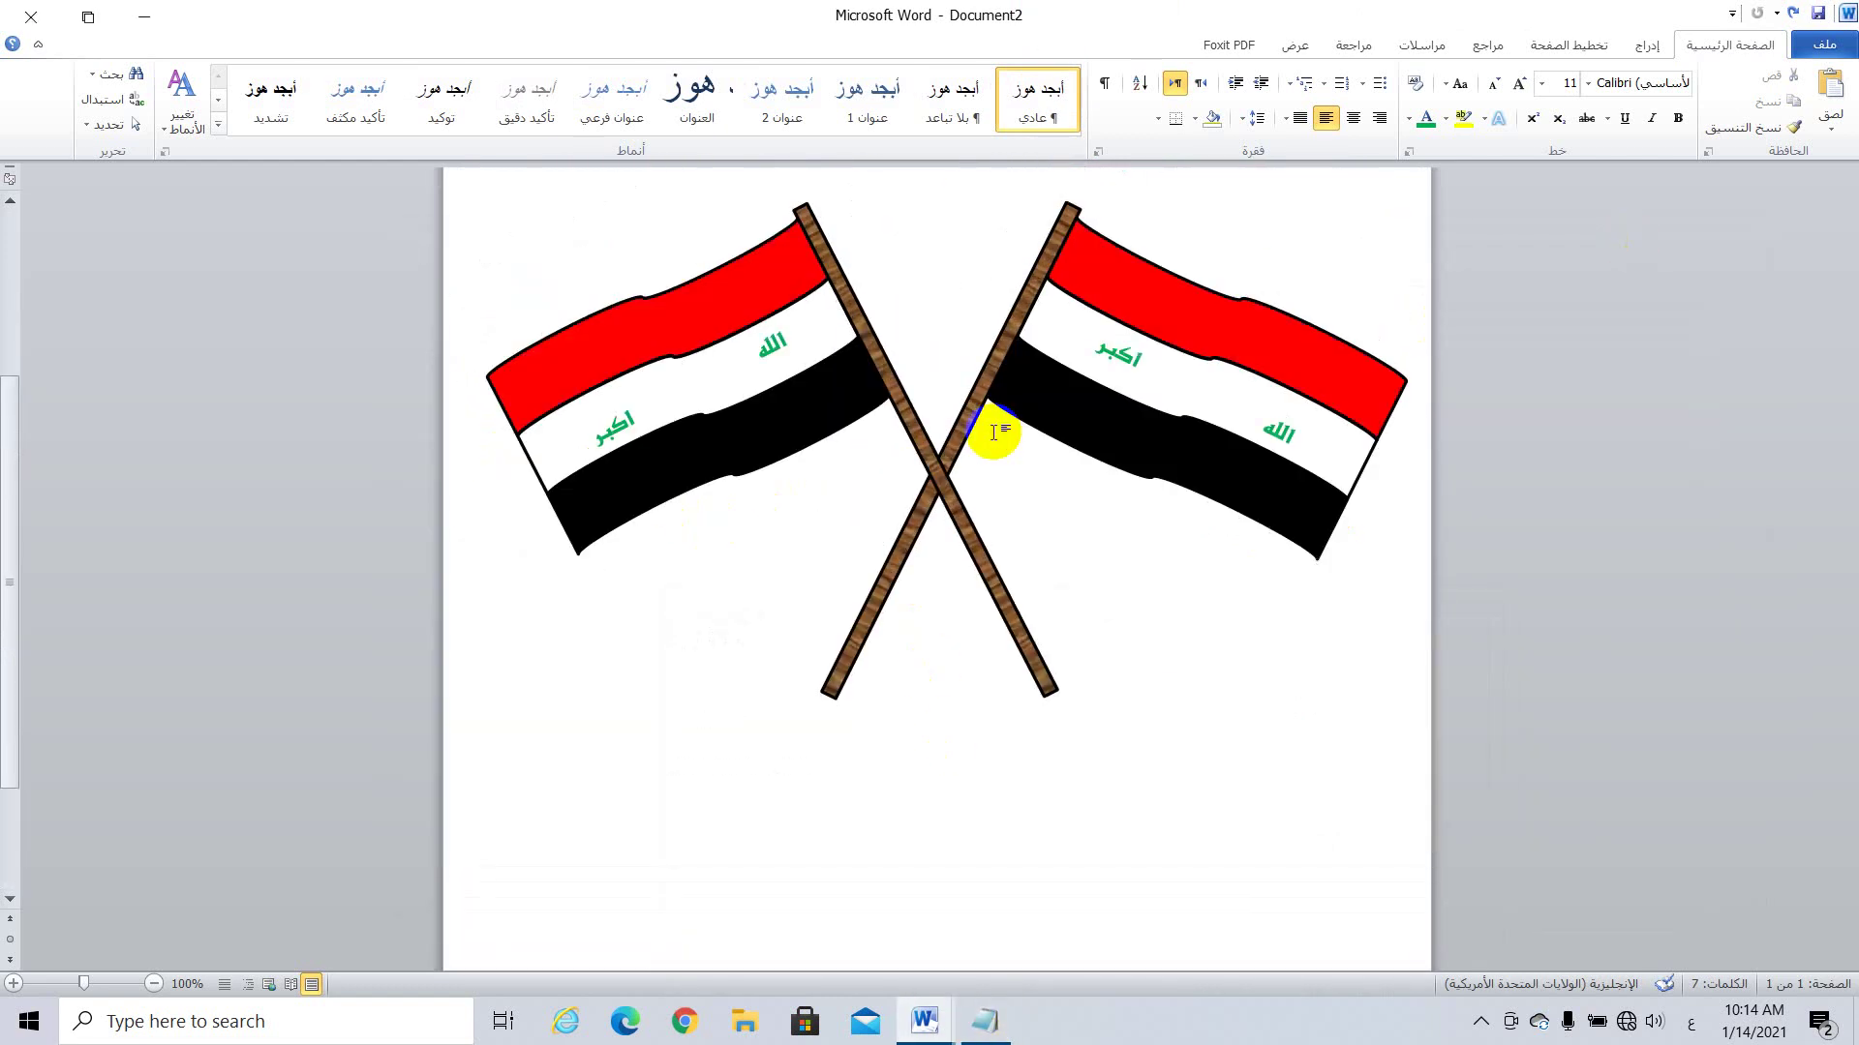
pyautogui.scroll(1, 1041, 344)
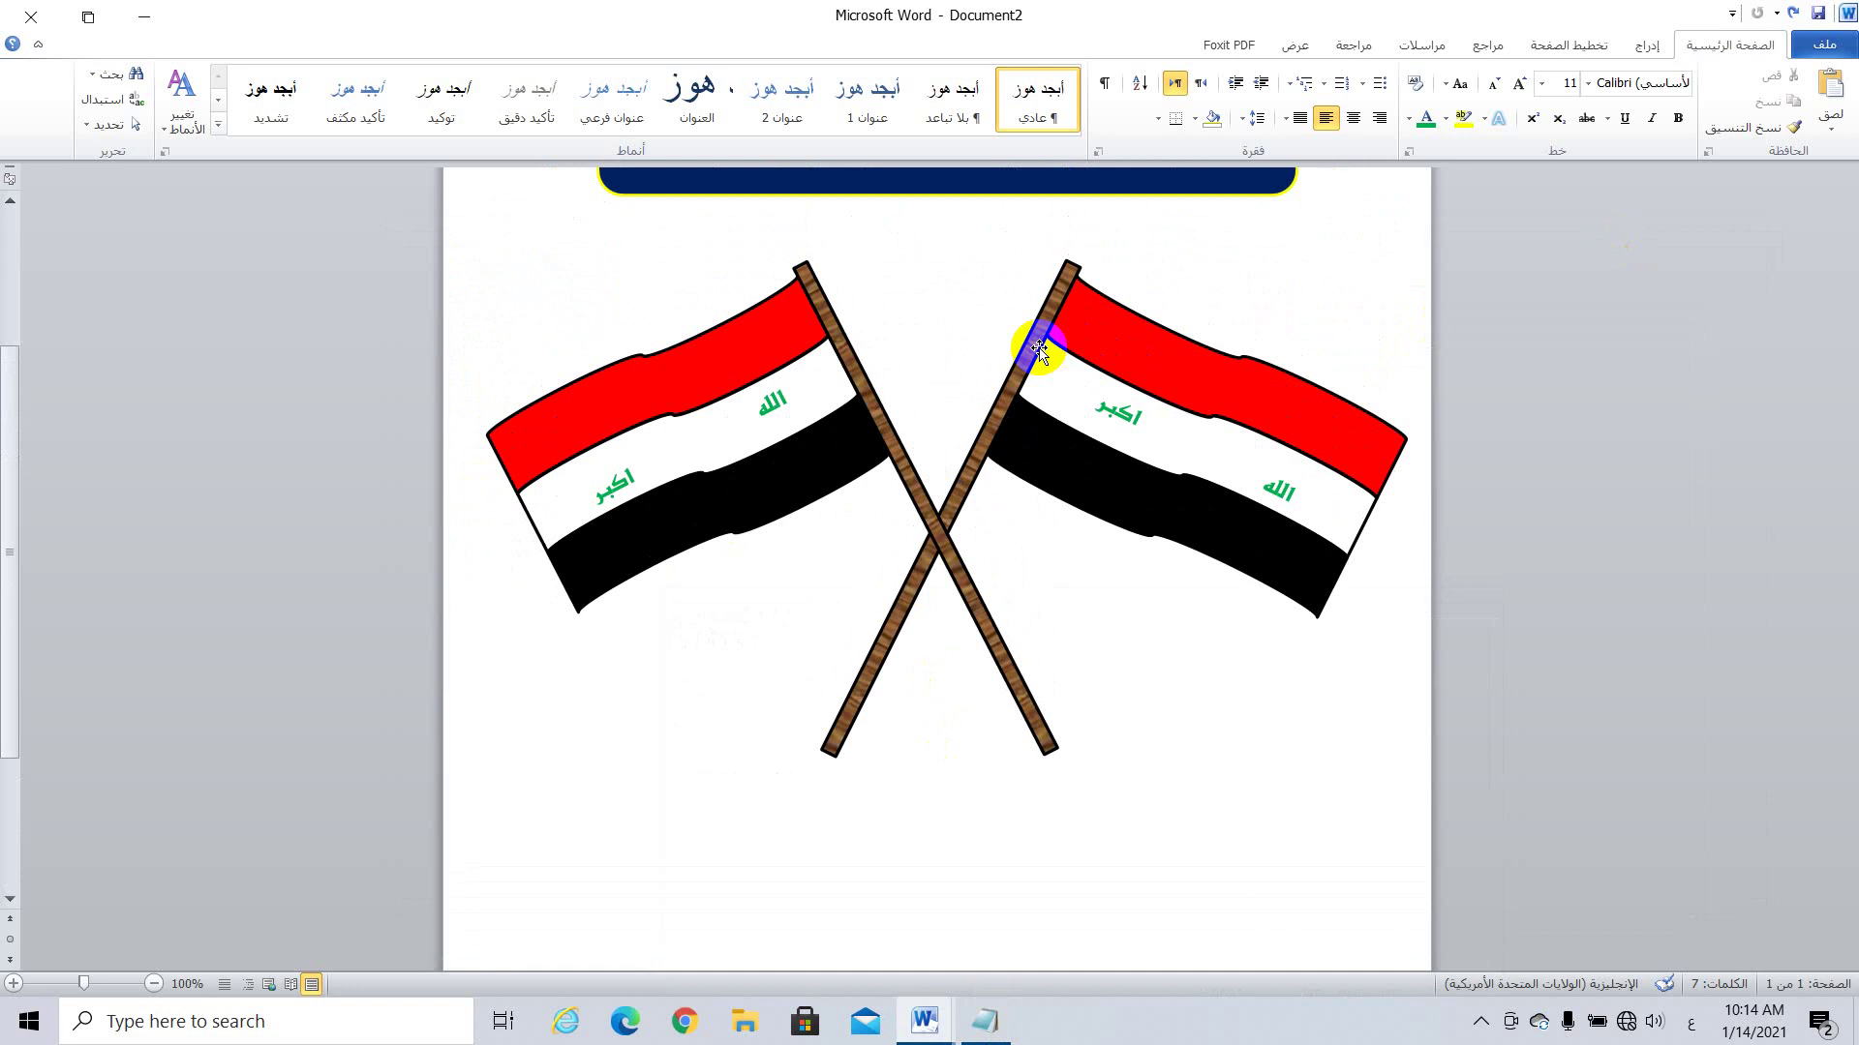
pyautogui.click(1164, 368)
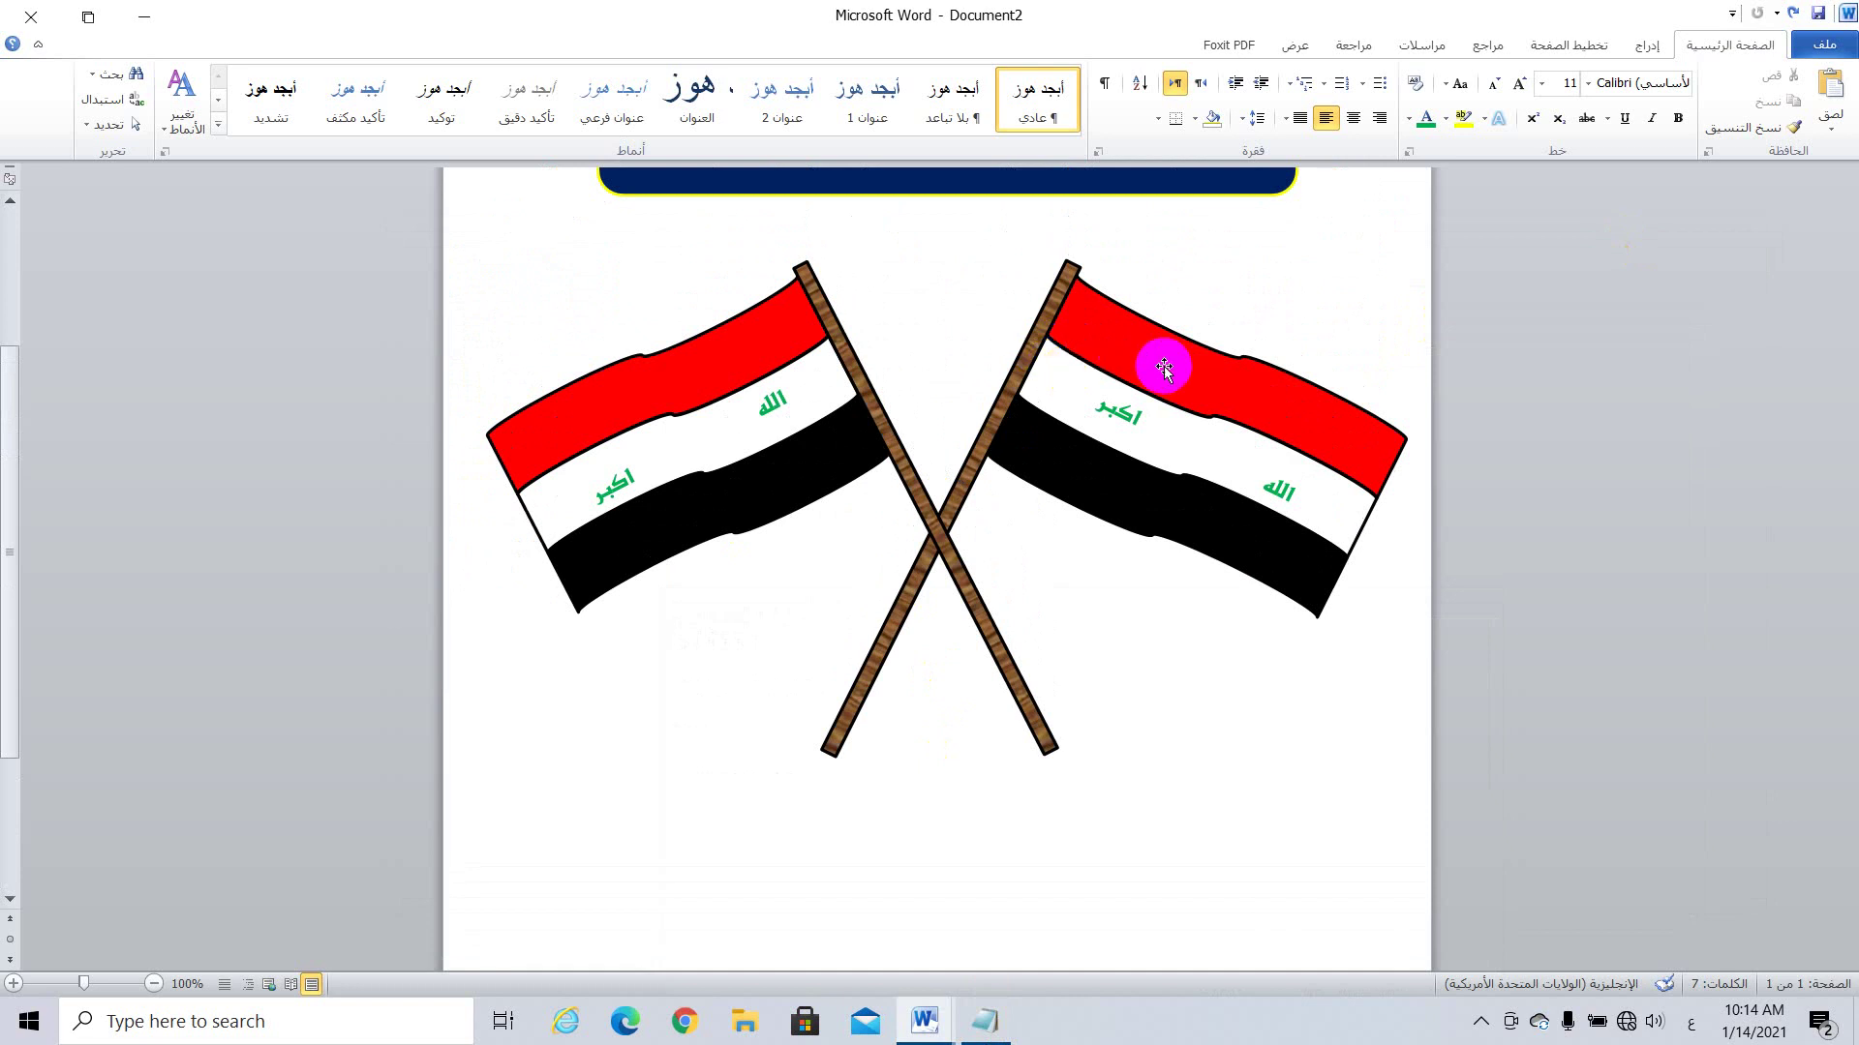
pyautogui.click(1482, 1026)
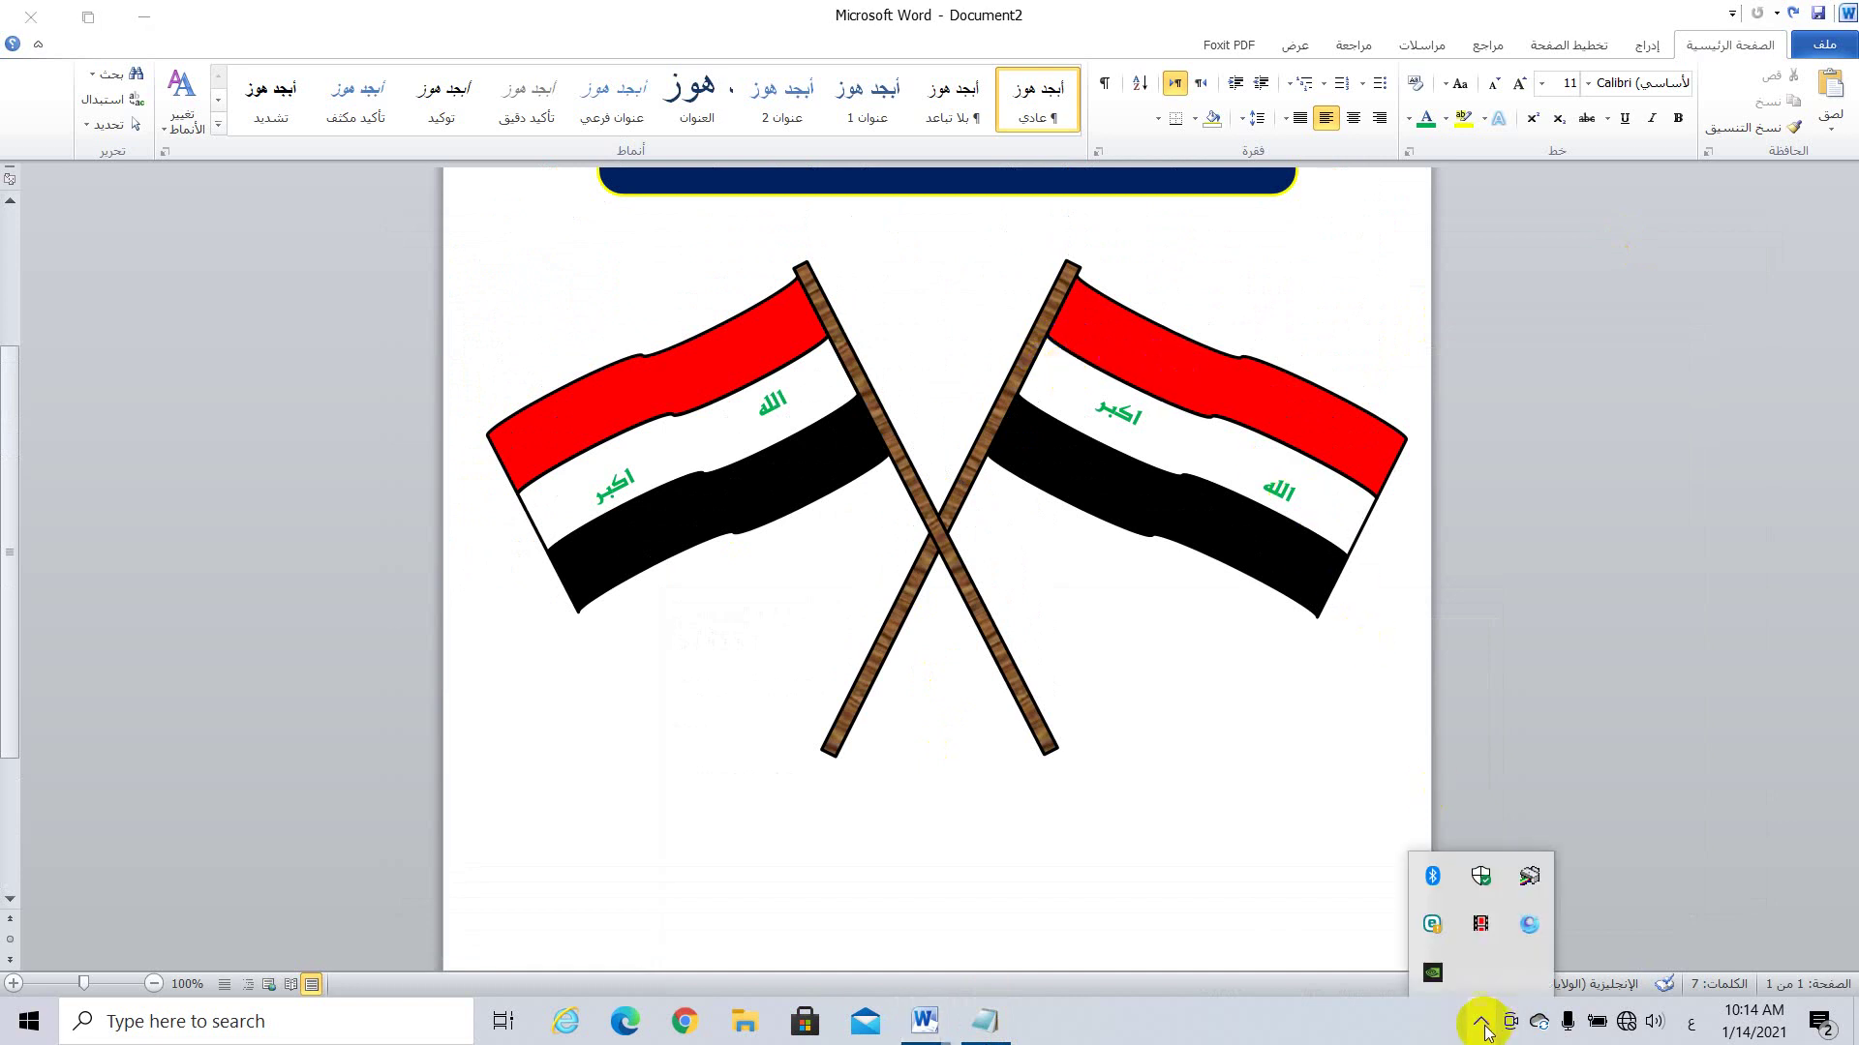
# Step: Place a text insertion point near the right margin in the blank area below the crossed flags
pyautogui.scroll(-3, 1213, 731)
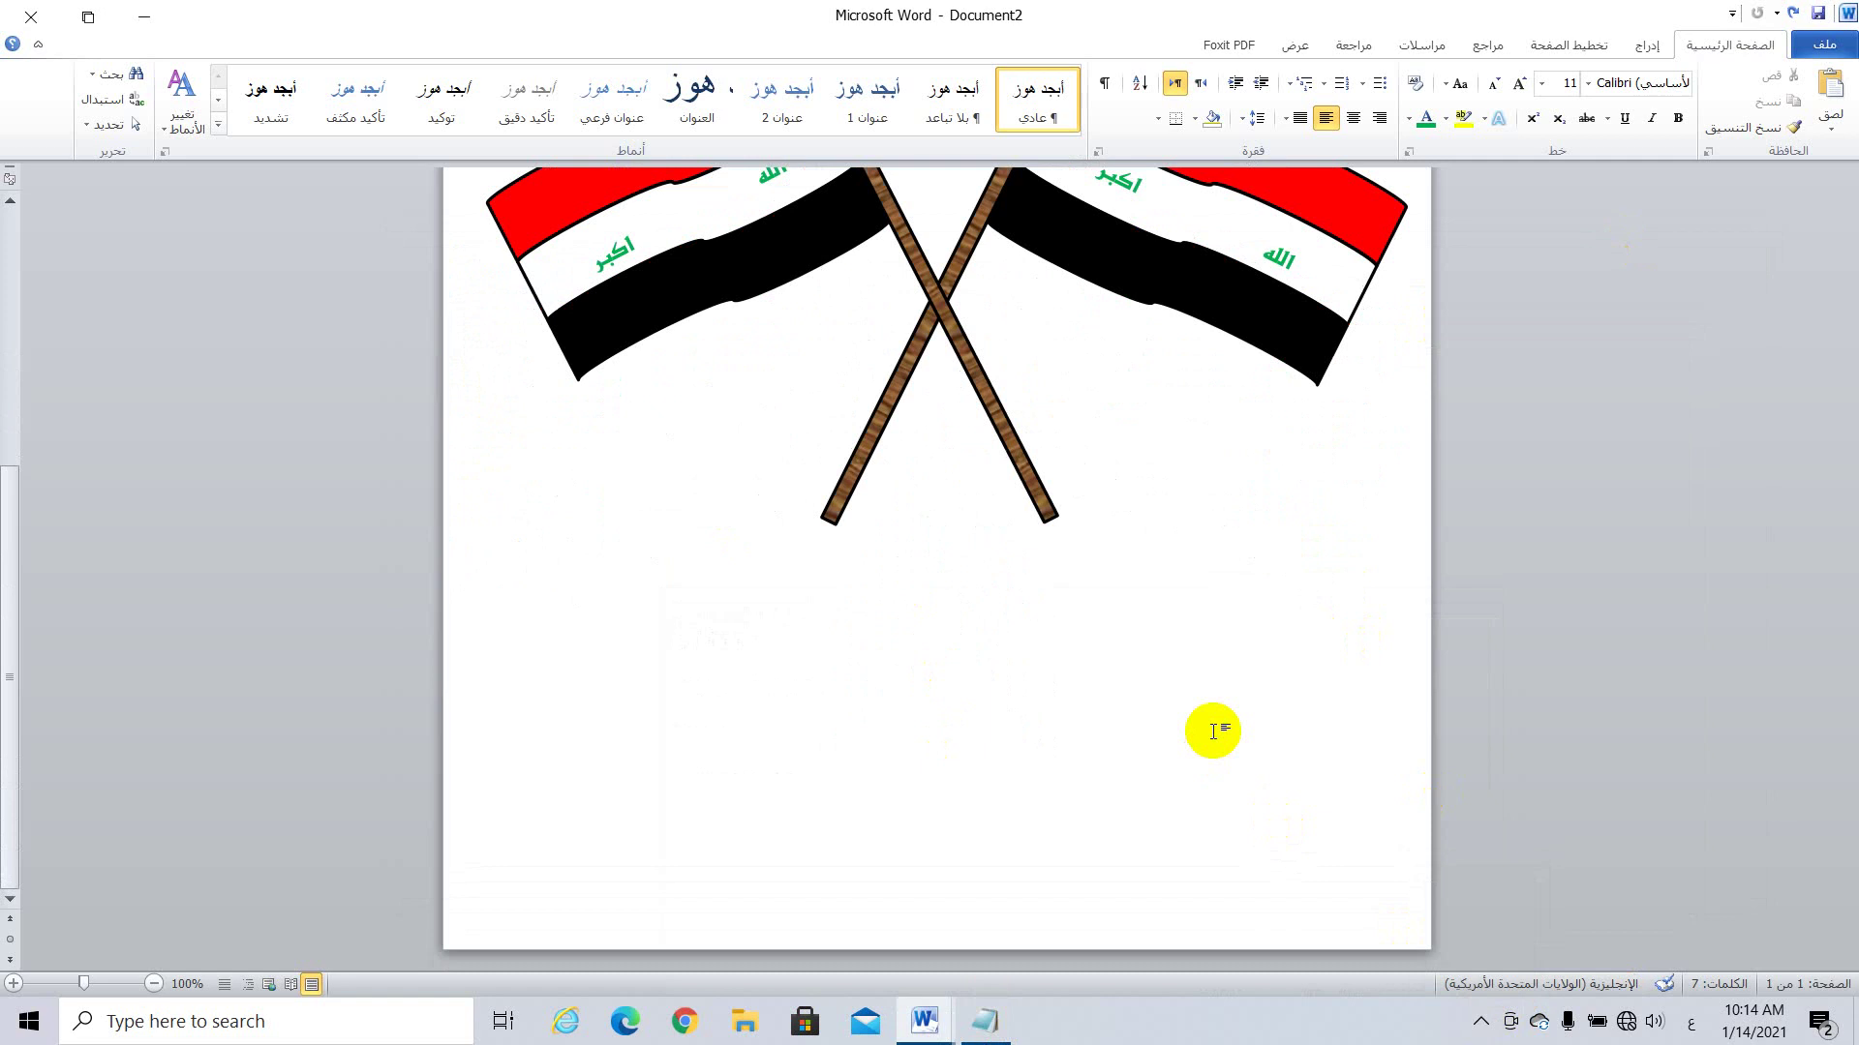
pyautogui.doubleClick(1266, 708)
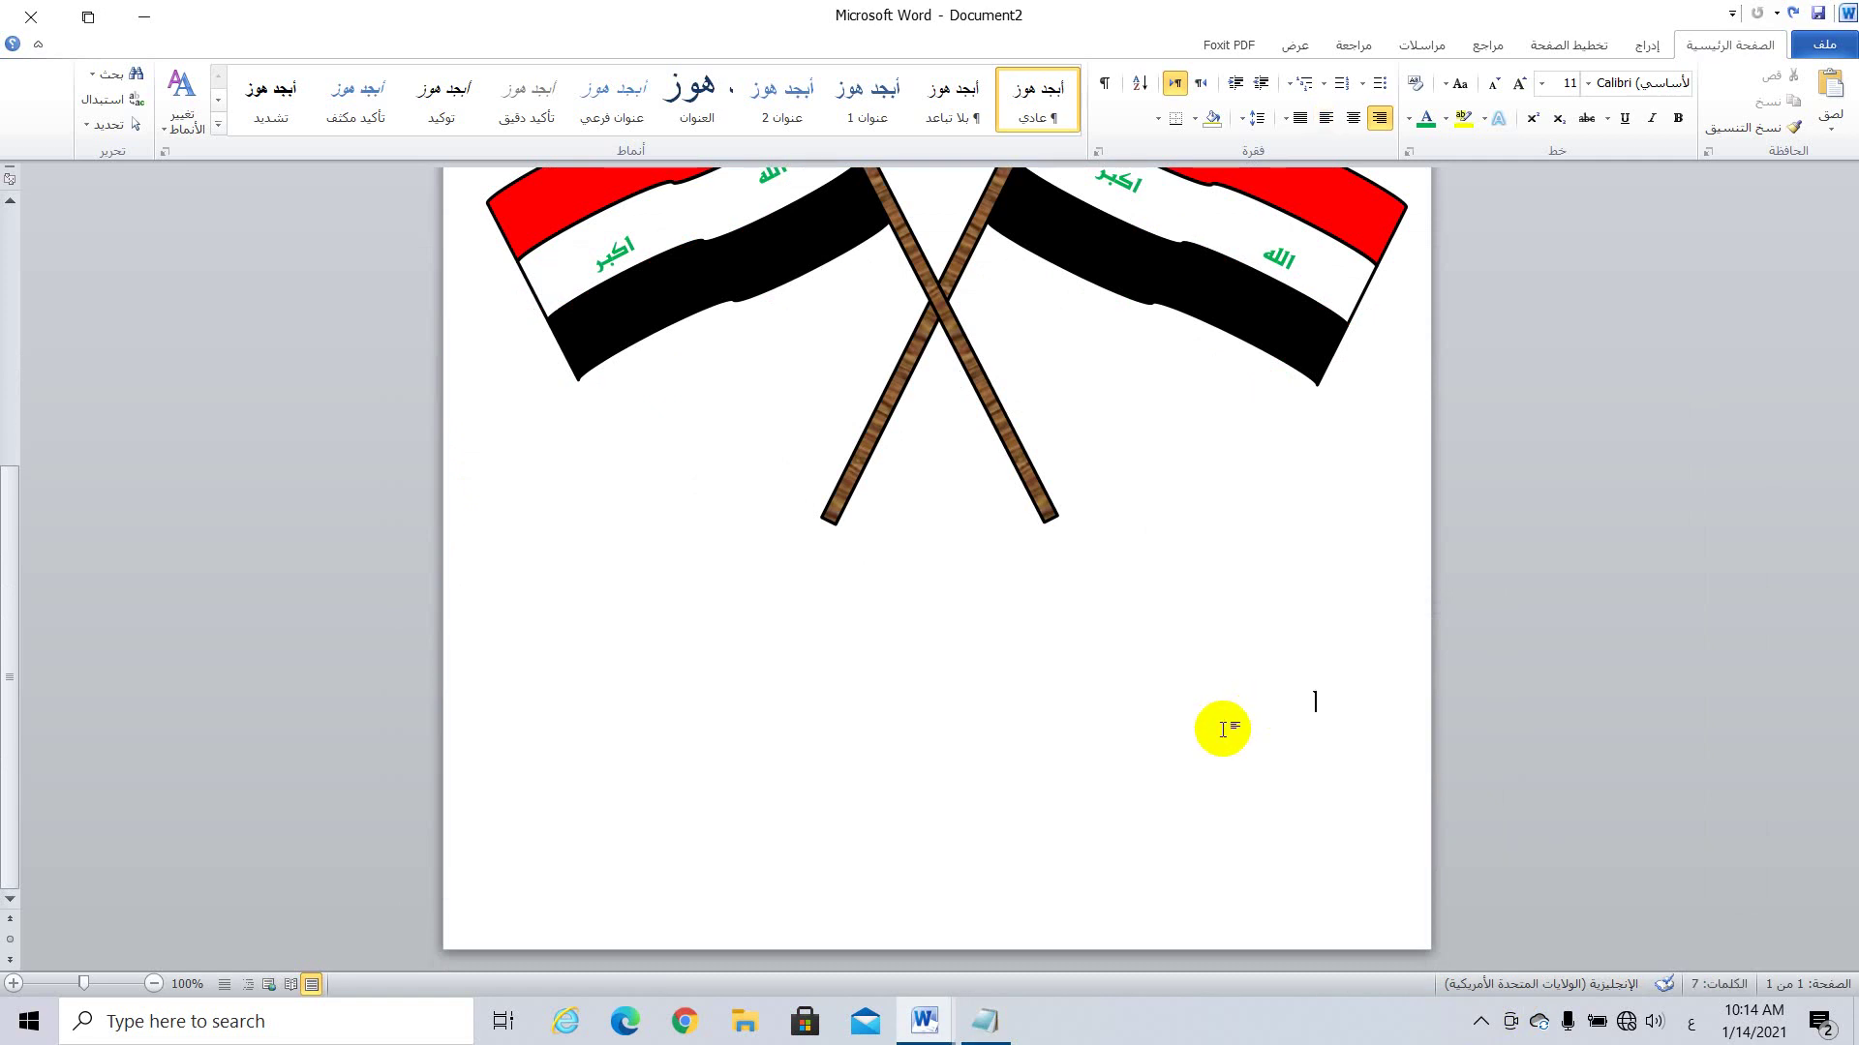
# Step: Start a new page after the crossed flags and insert a Basic Cycle (دورة أساسية) SmartArt graphic from the cycle category (دائري) on it
pyautogui.hotkey('ctrl', 'Return')
pyautogui.scroll(-6, 1216, 726)
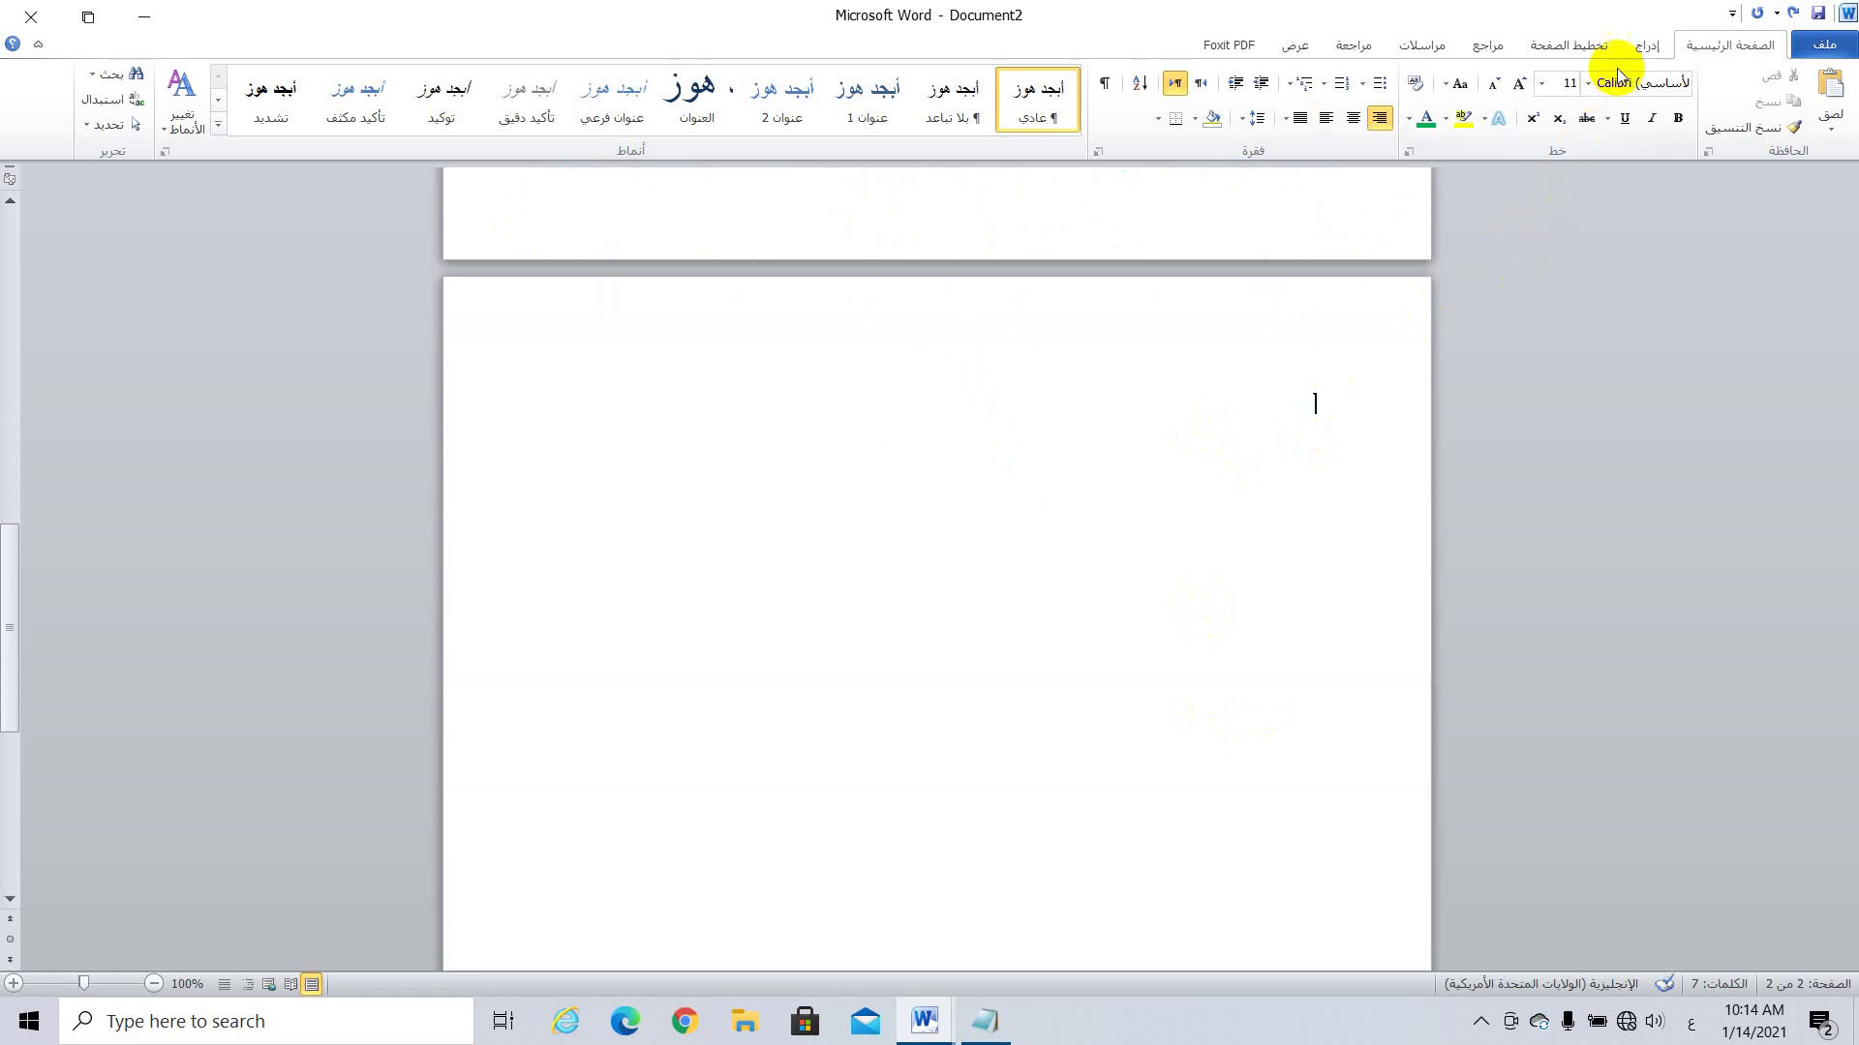
pyautogui.click(1648, 48)
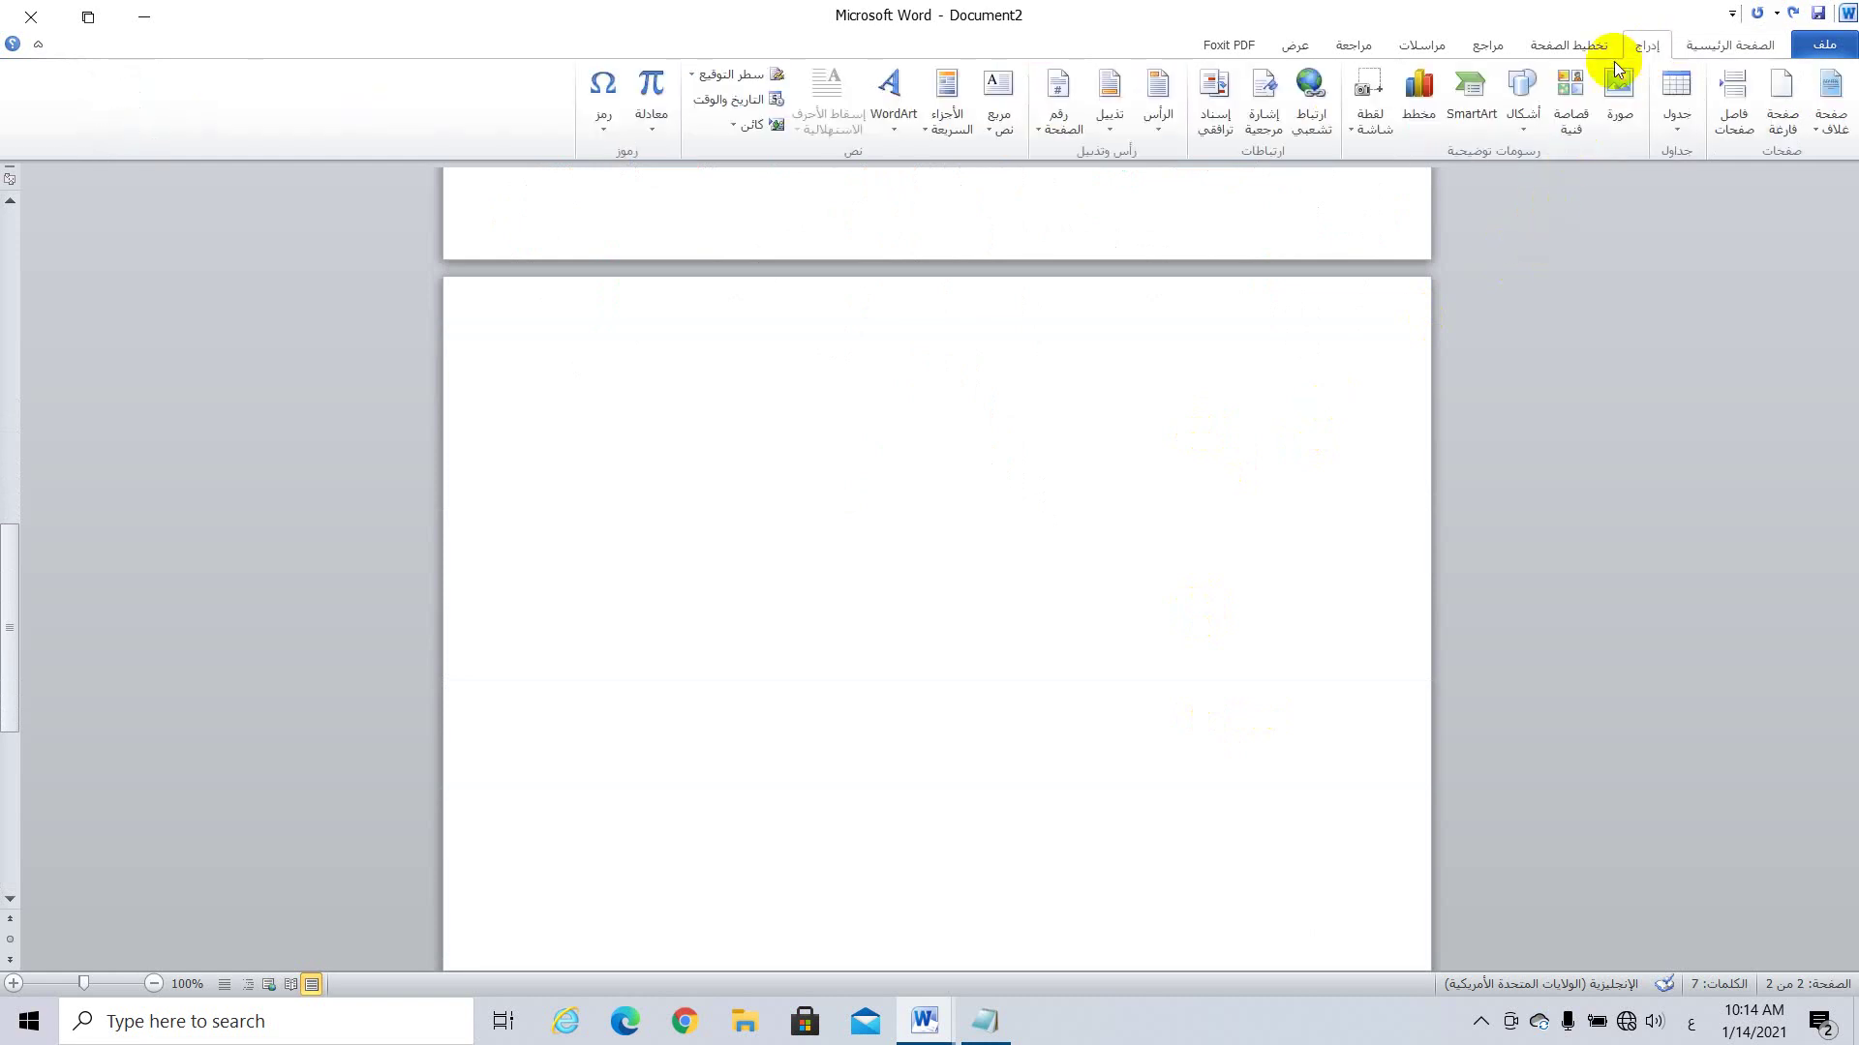
pyautogui.click(1473, 112)
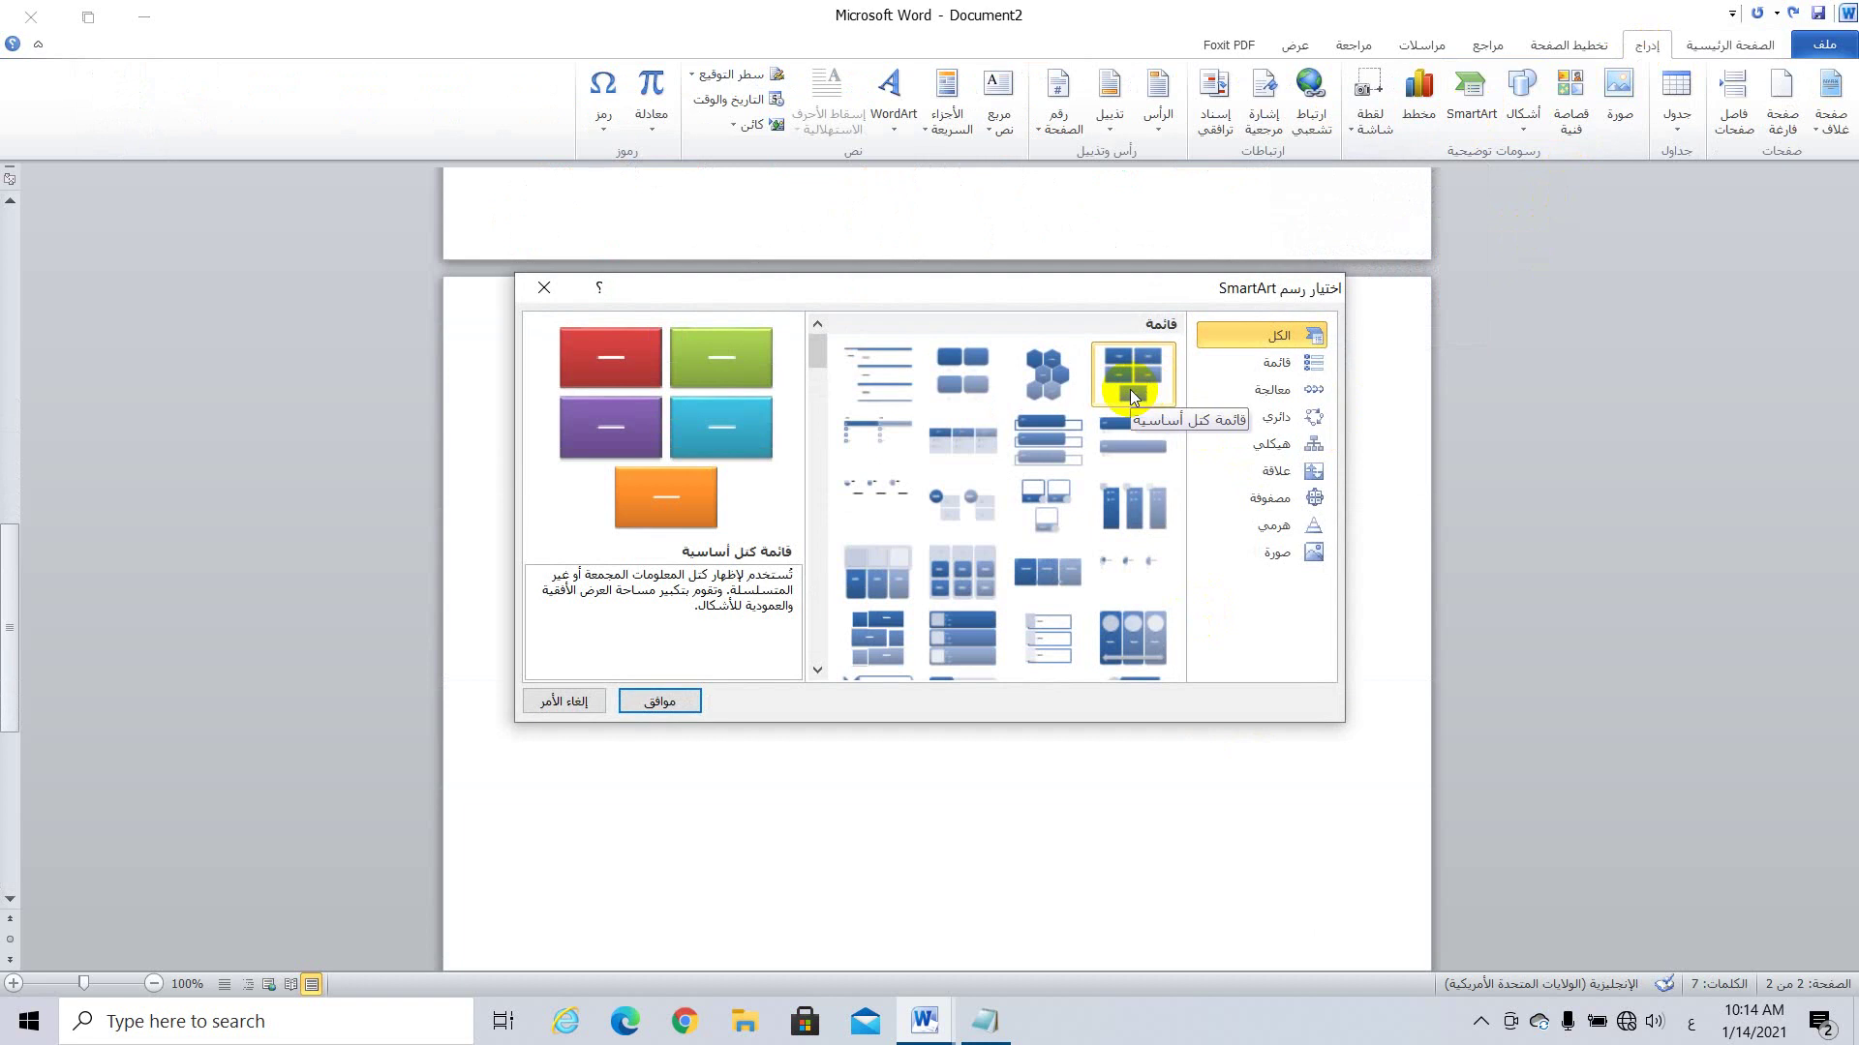
pyautogui.click(1271, 419)
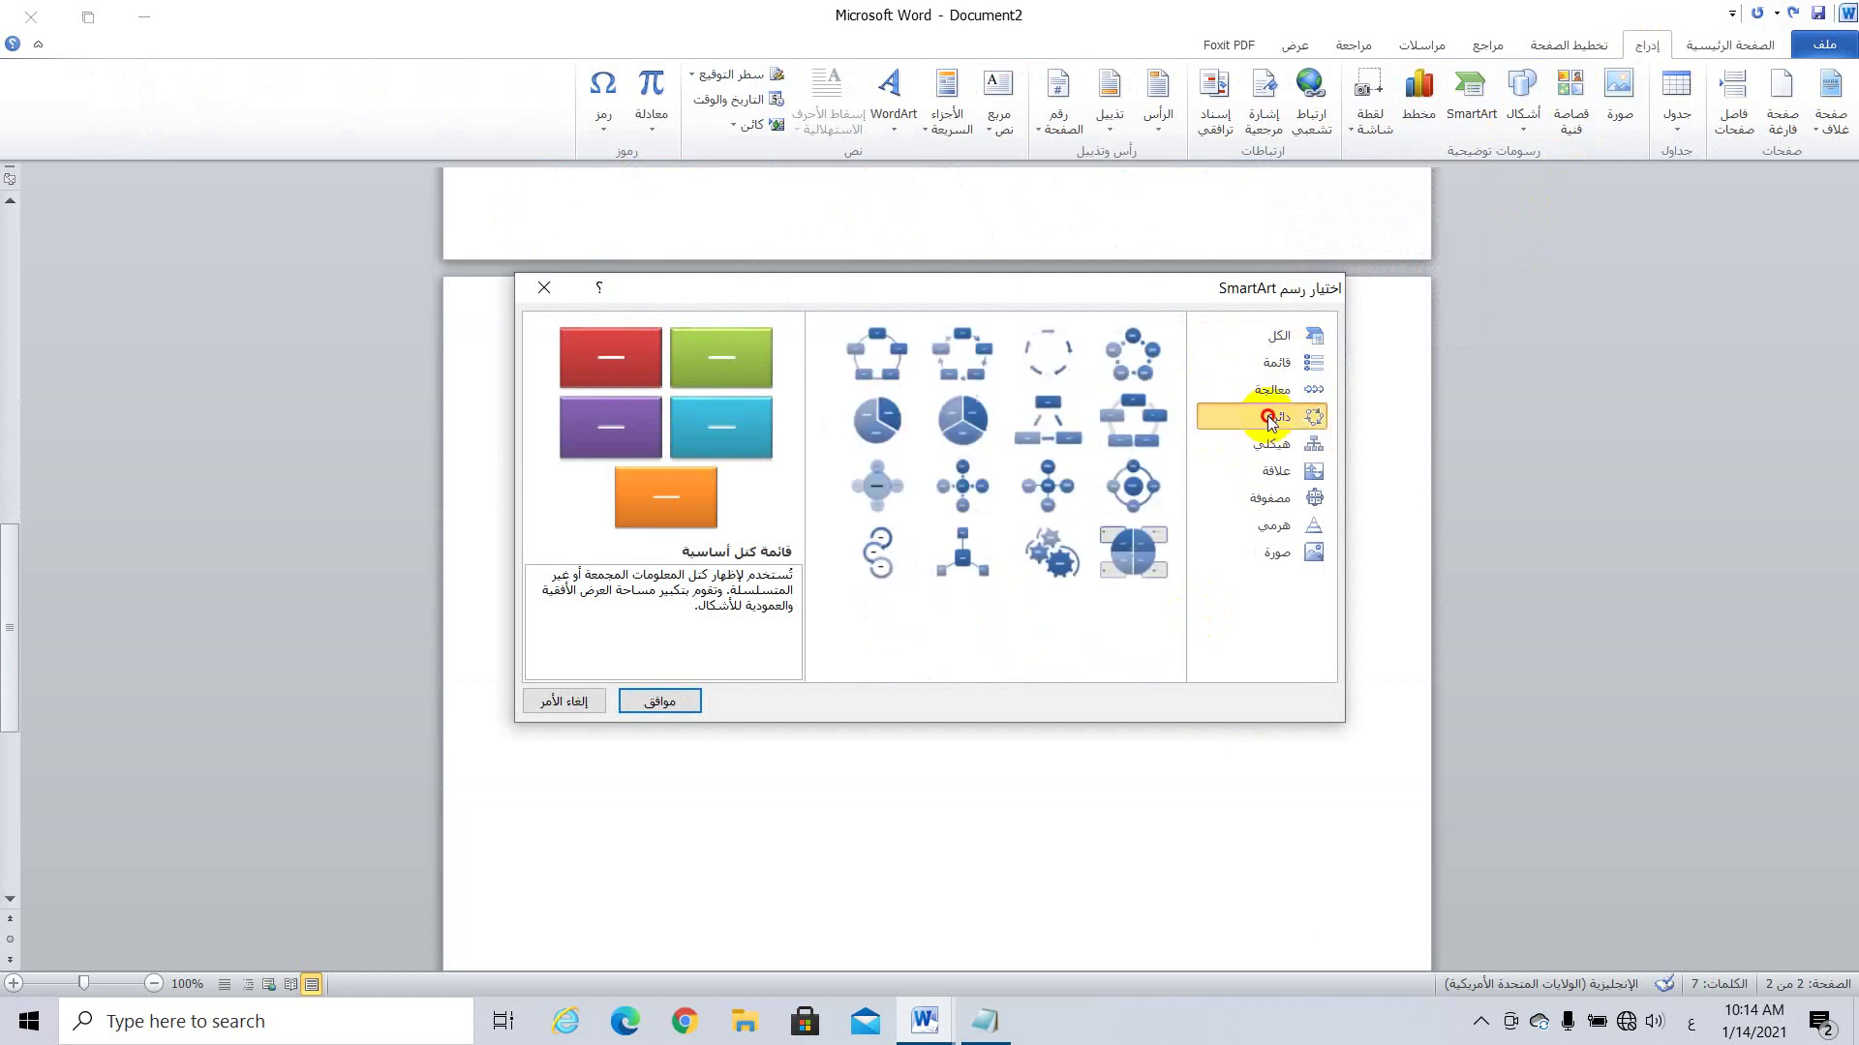
pyautogui.click(1124, 353)
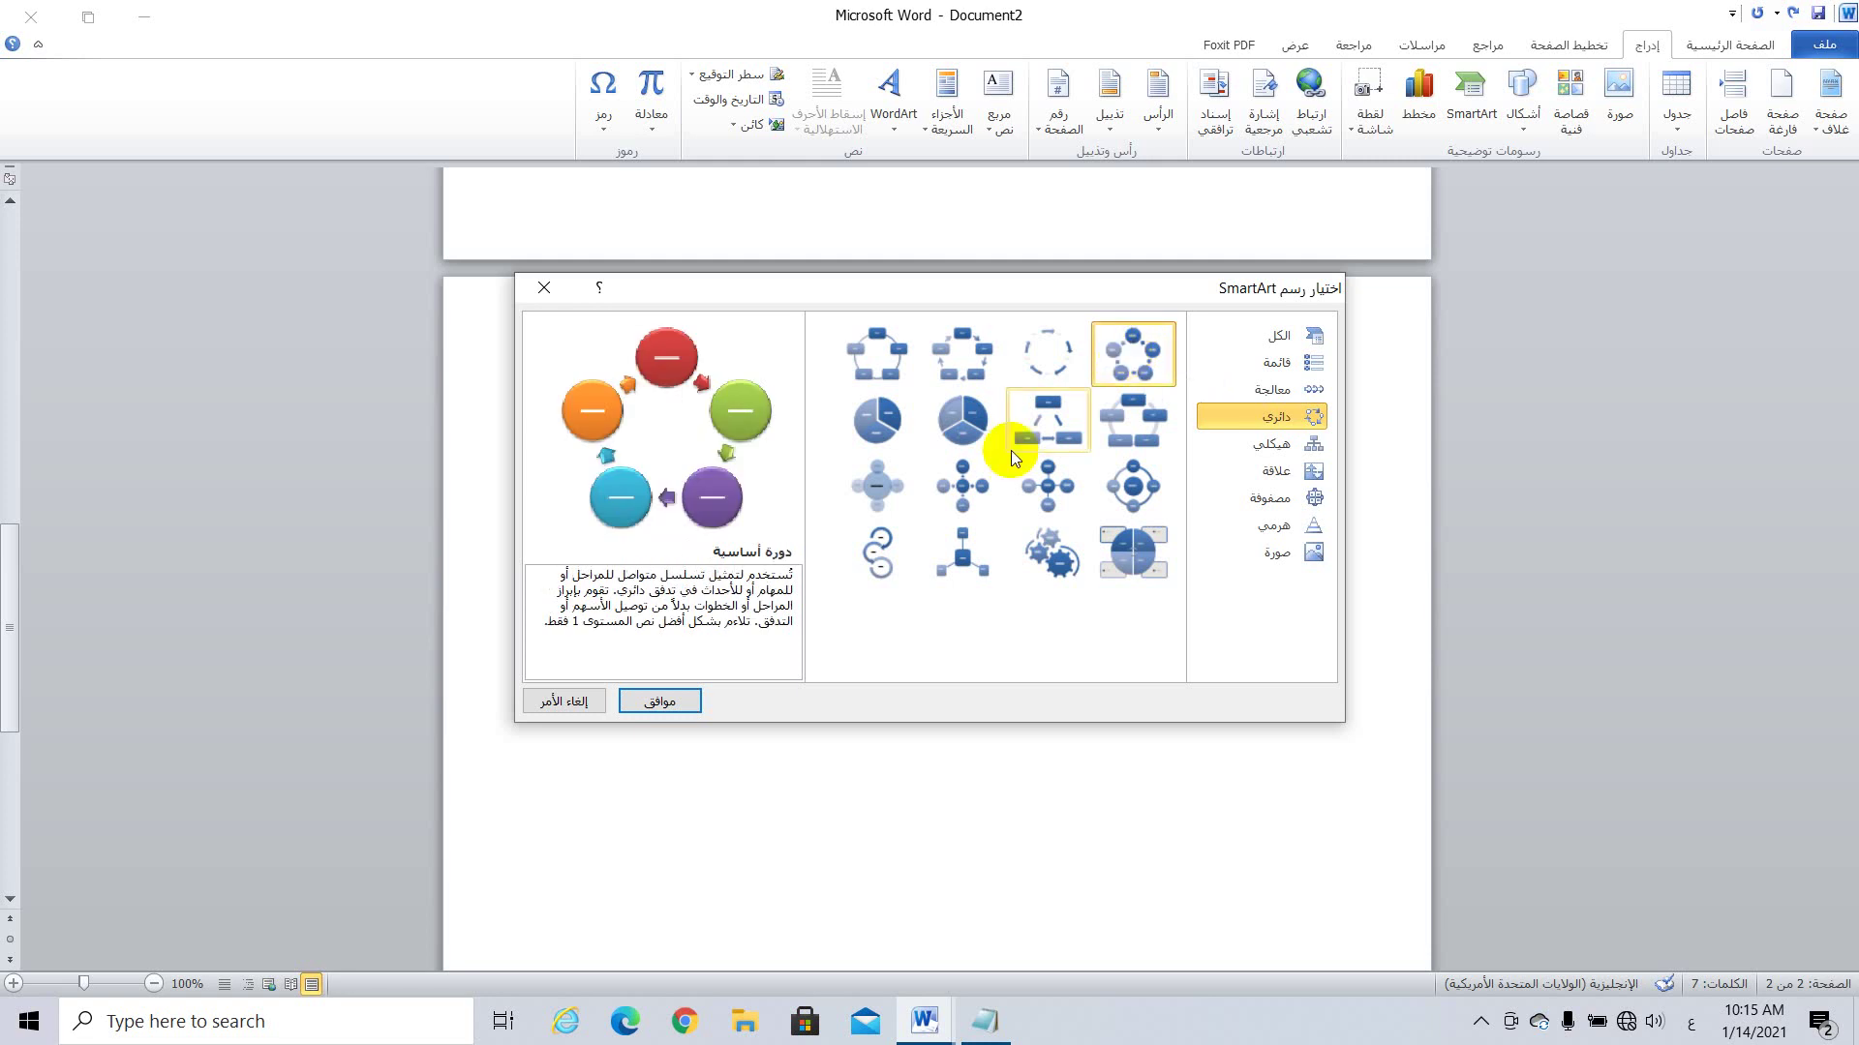
pyautogui.click(674, 700)
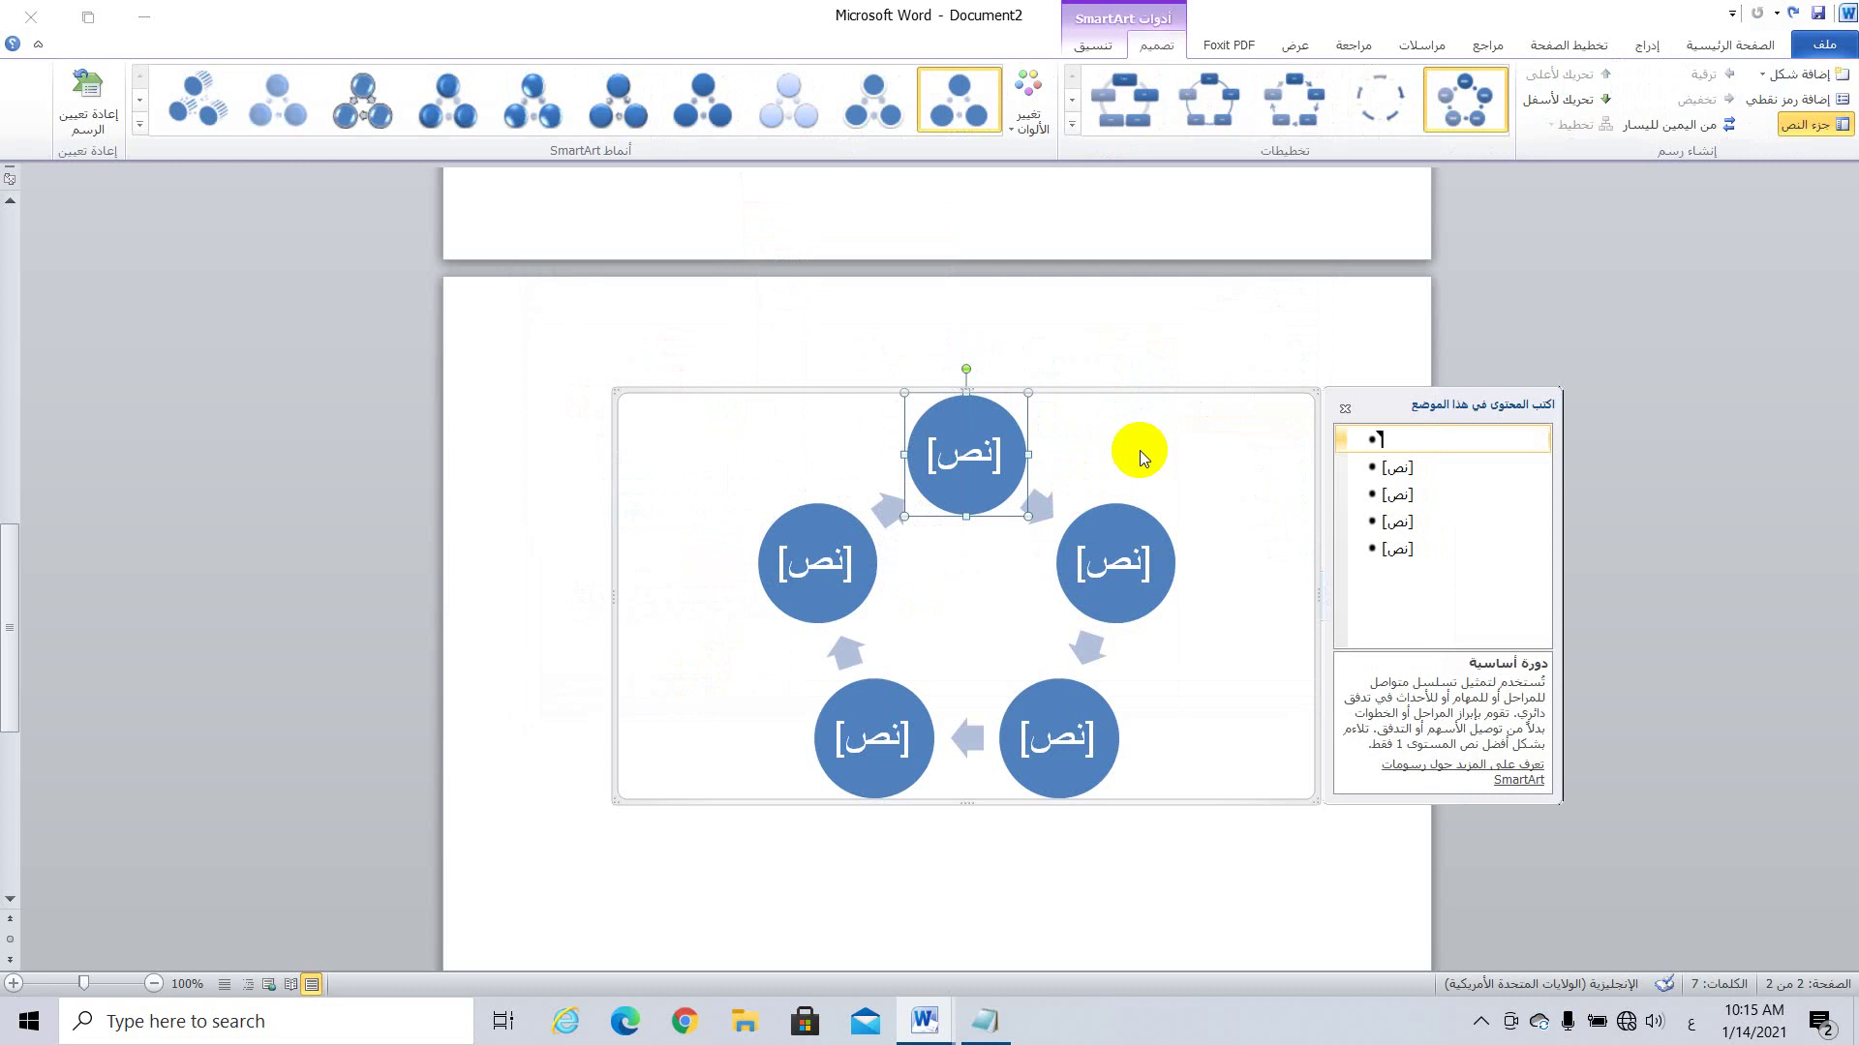
# Step: Enter زهرة as the text of the cycle's first circle and place the insertion point in the second circle's text entry
pyautogui.write('زهرة')
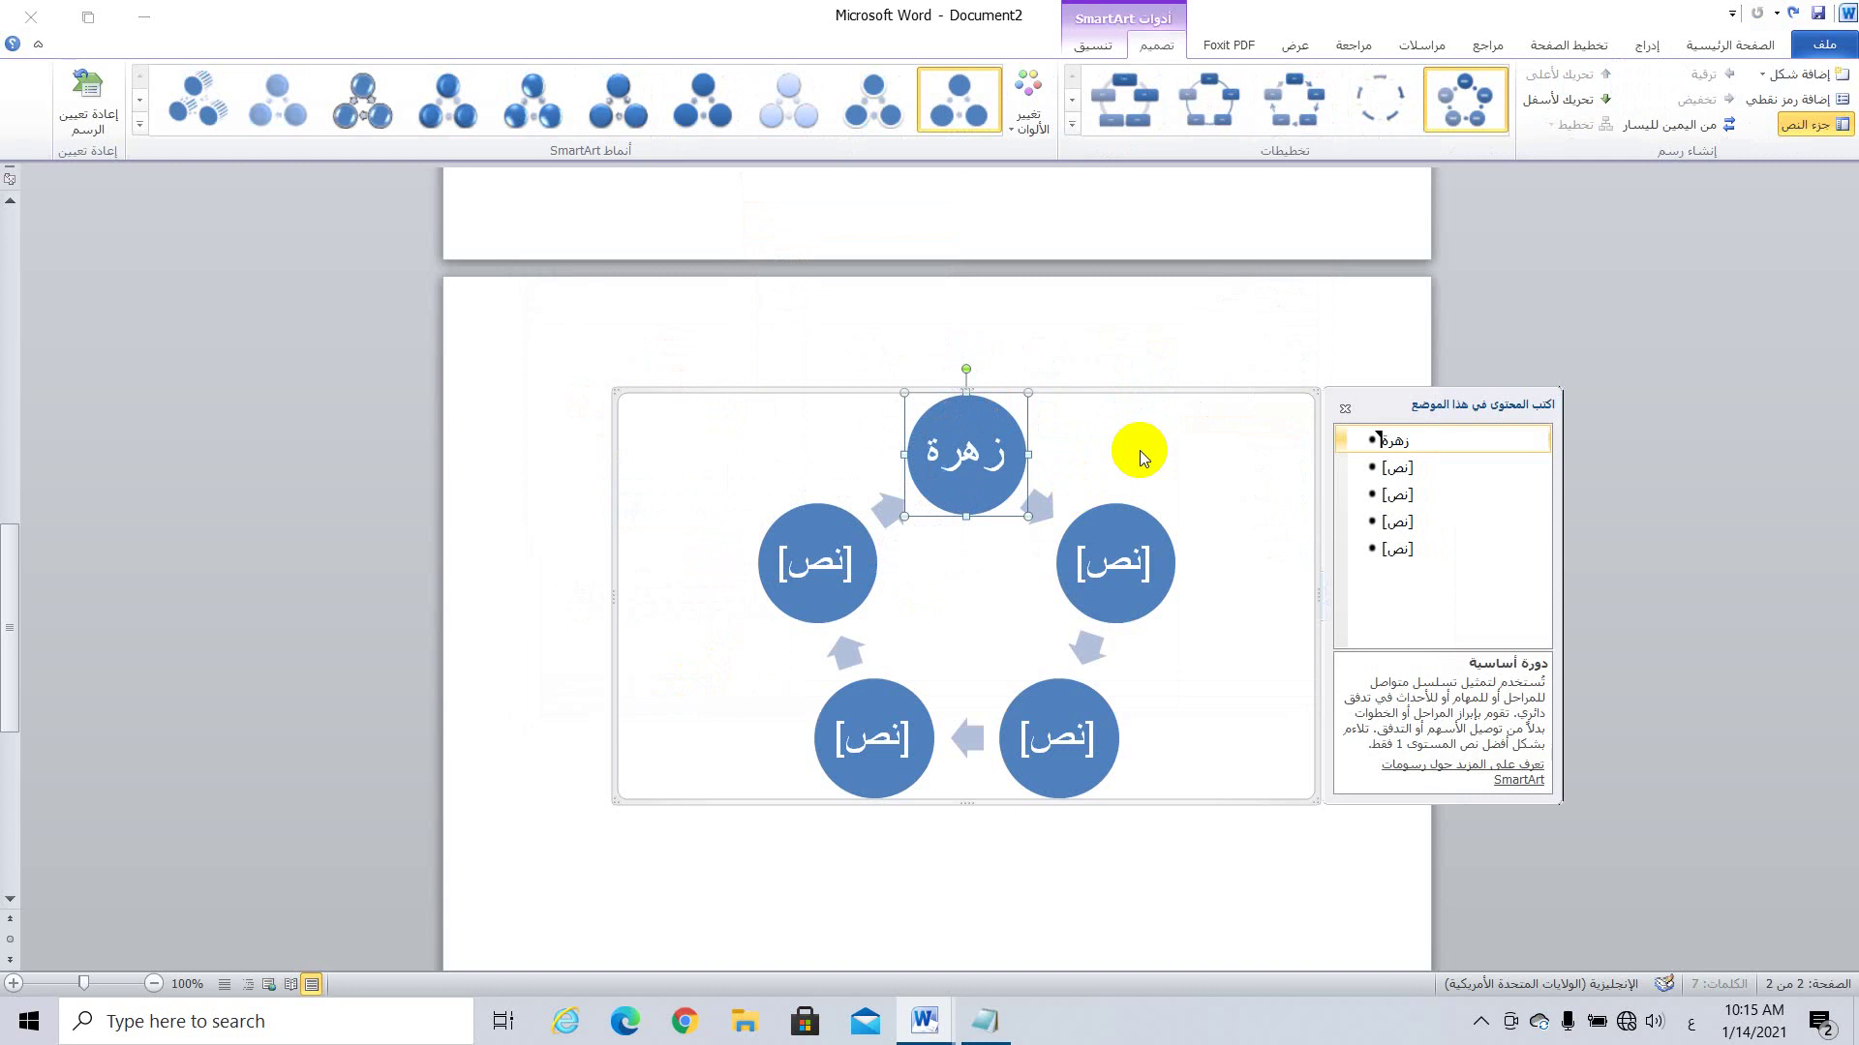
pyautogui.click(1403, 472)
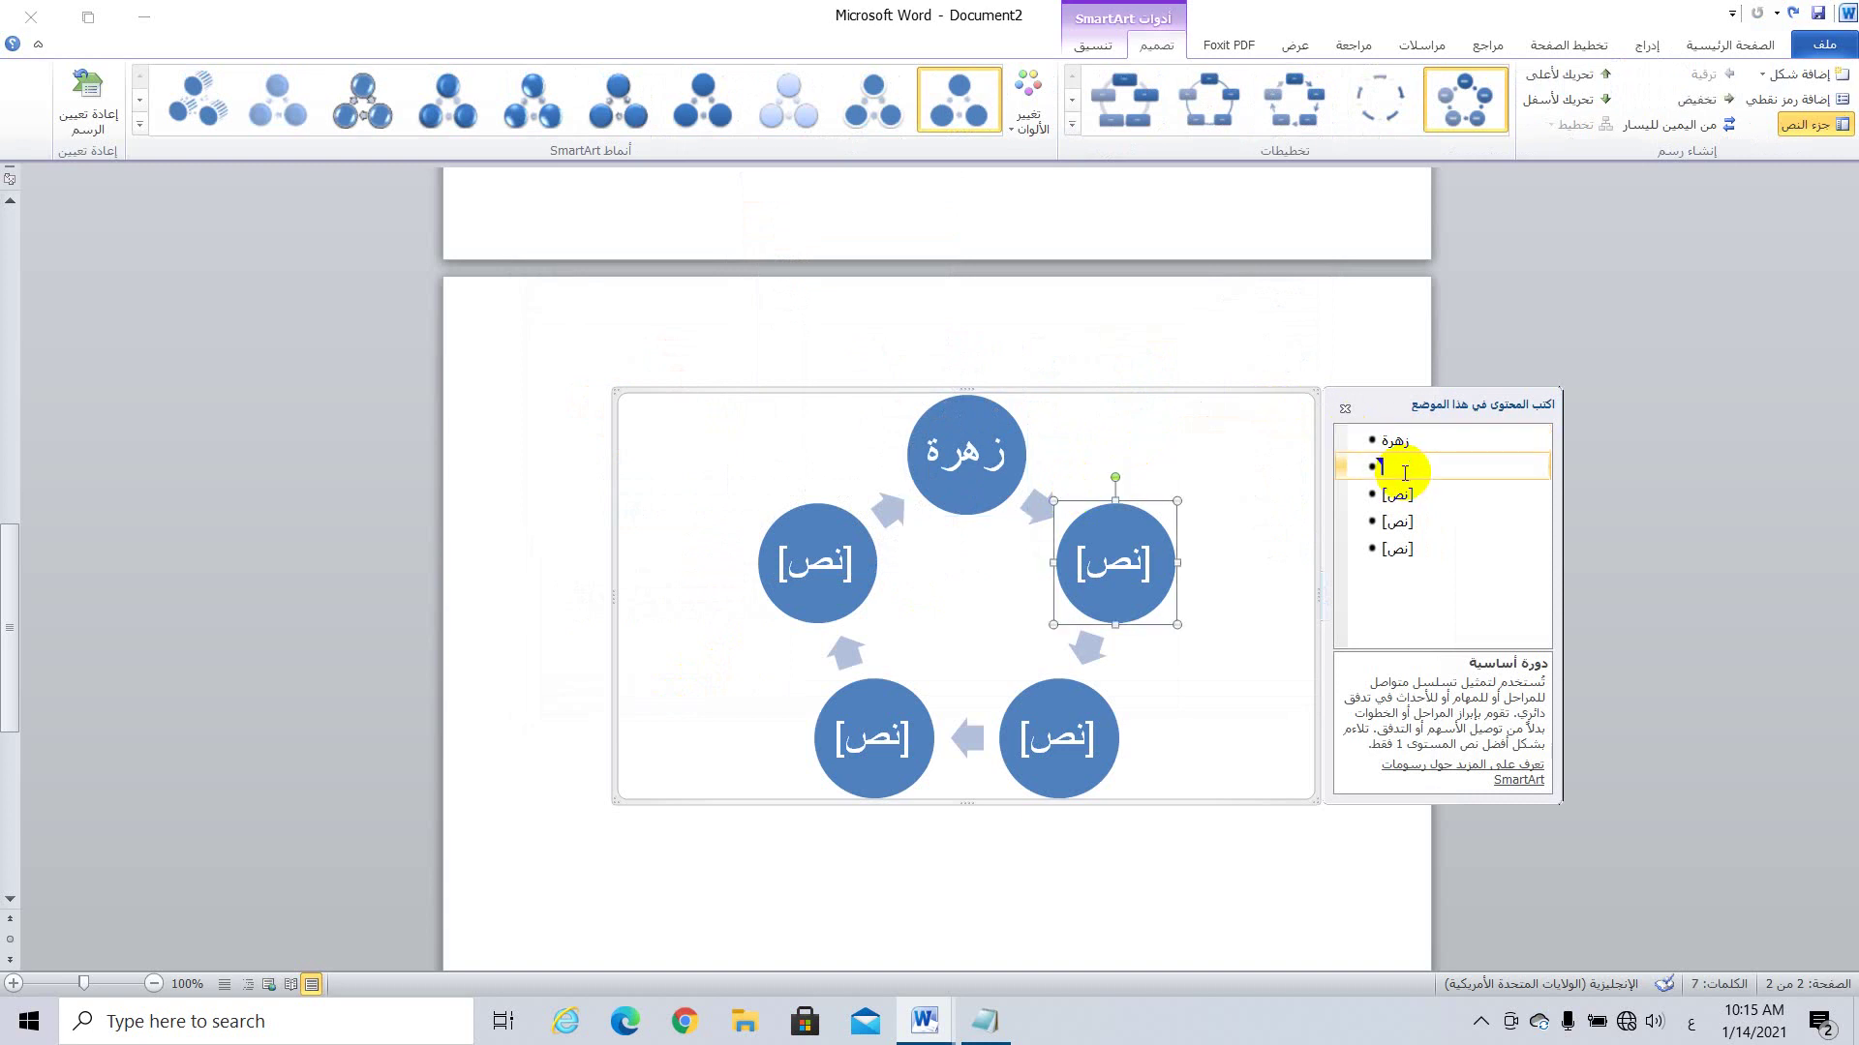